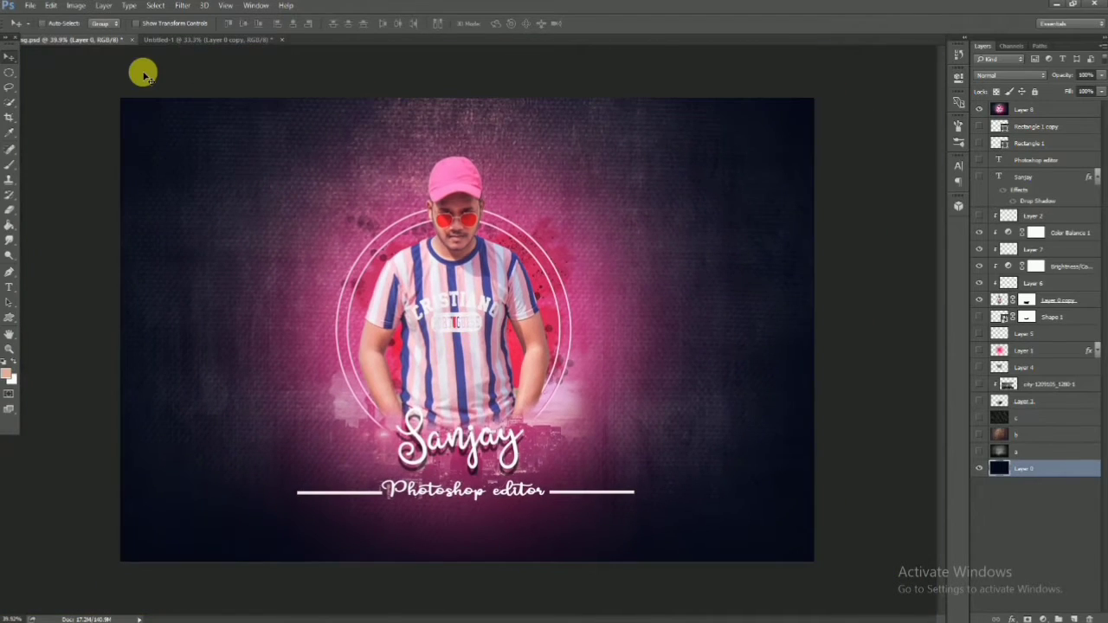
Step: Create a new 3000 × 2000 pixel RGB document at 72 pixels/inch with a white background, and unlock its background layer
{"action": "left_click", "coordinate": [207, 40]}
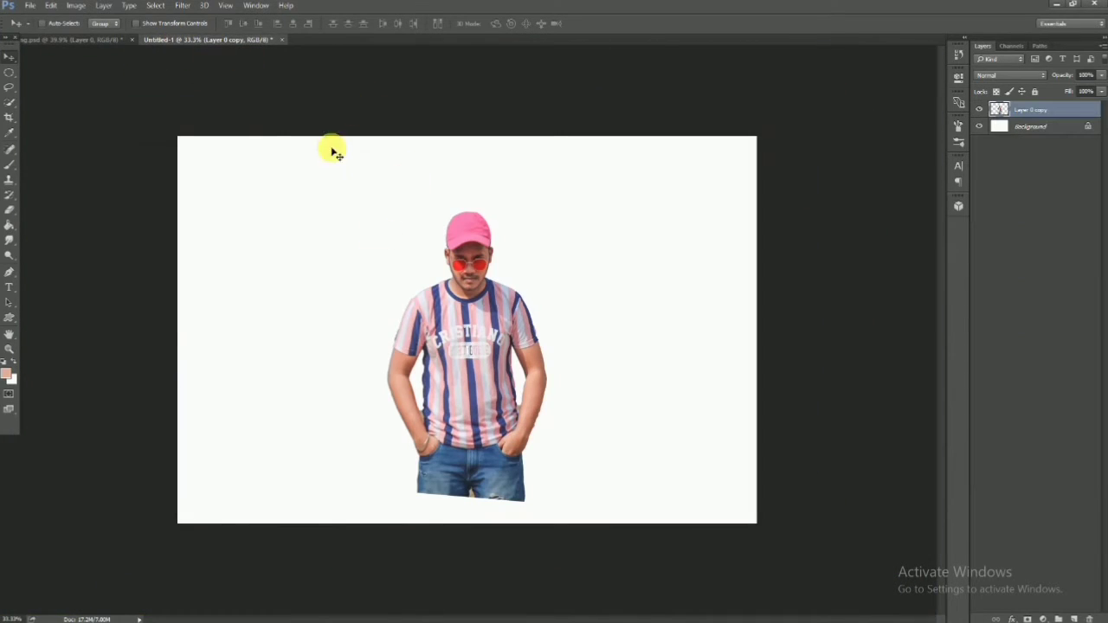
{"action": "left_click", "coordinate": [30, 5]}
{"action": "left_click", "coordinate": [39, 27]}
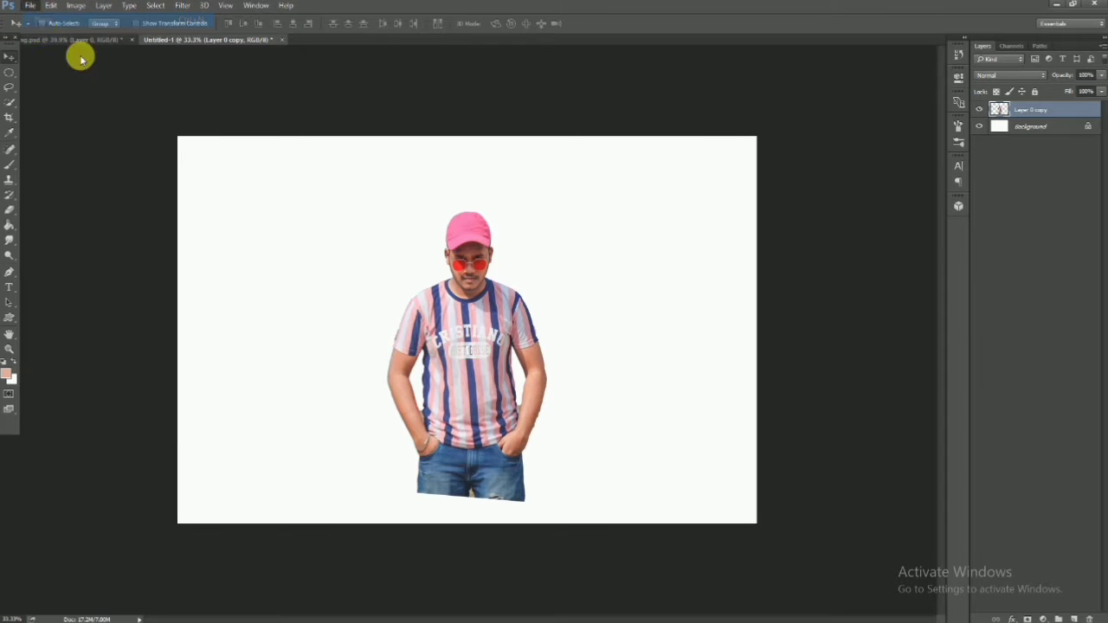
{"action": "left_click", "coordinate": [511, 199]}
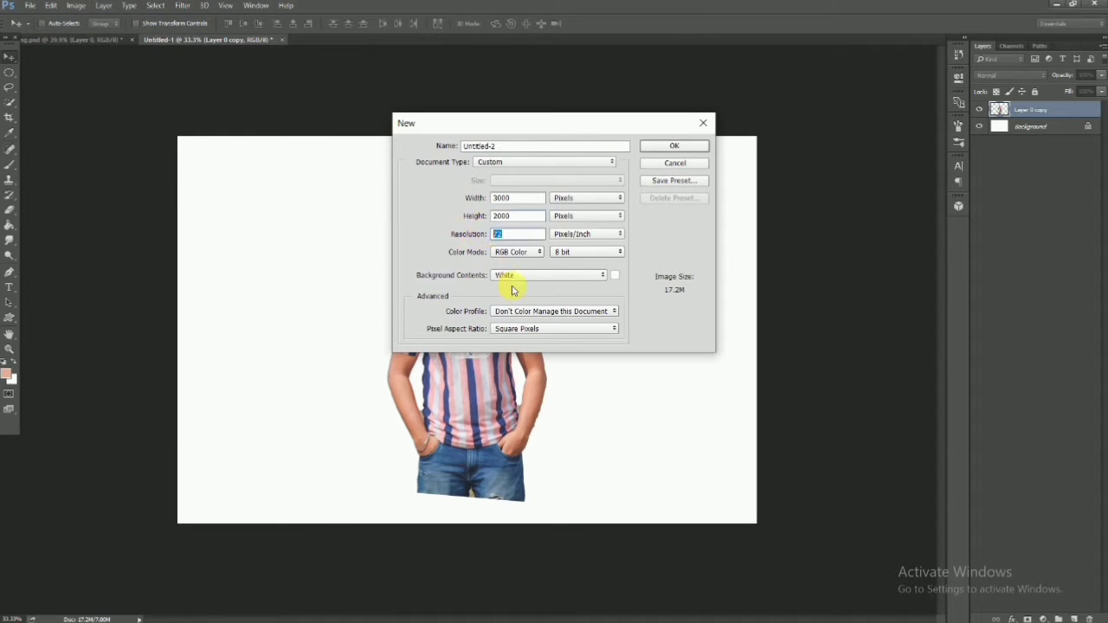
{"action": "left_click", "coordinate": [584, 285]}
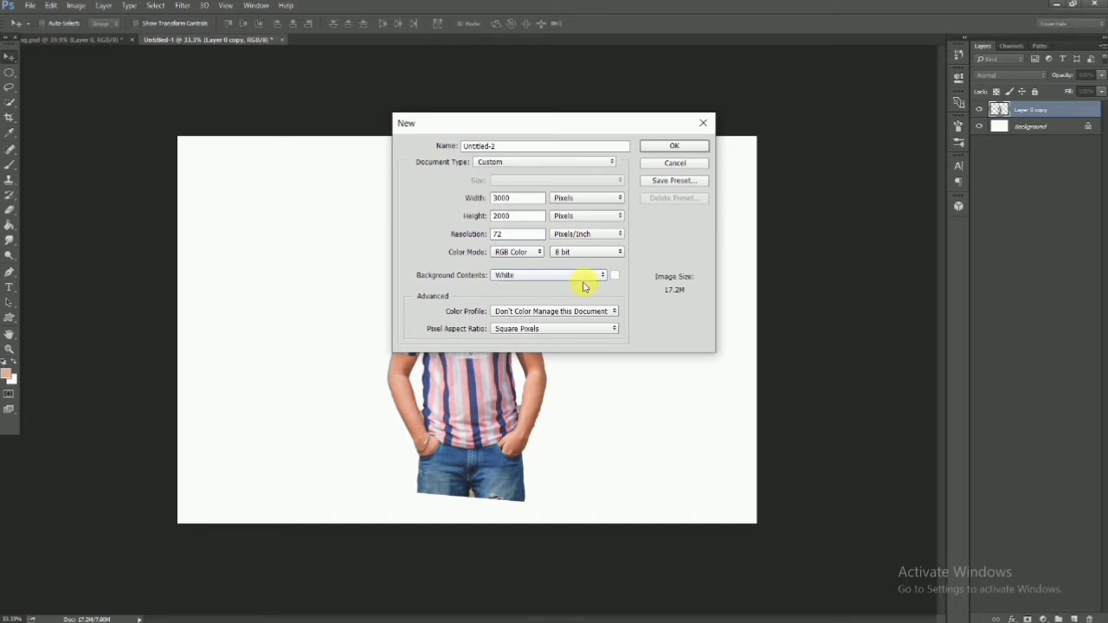
{"action": "left_click", "coordinate": [581, 202]}
{"action": "left_click", "coordinate": [582, 220]}
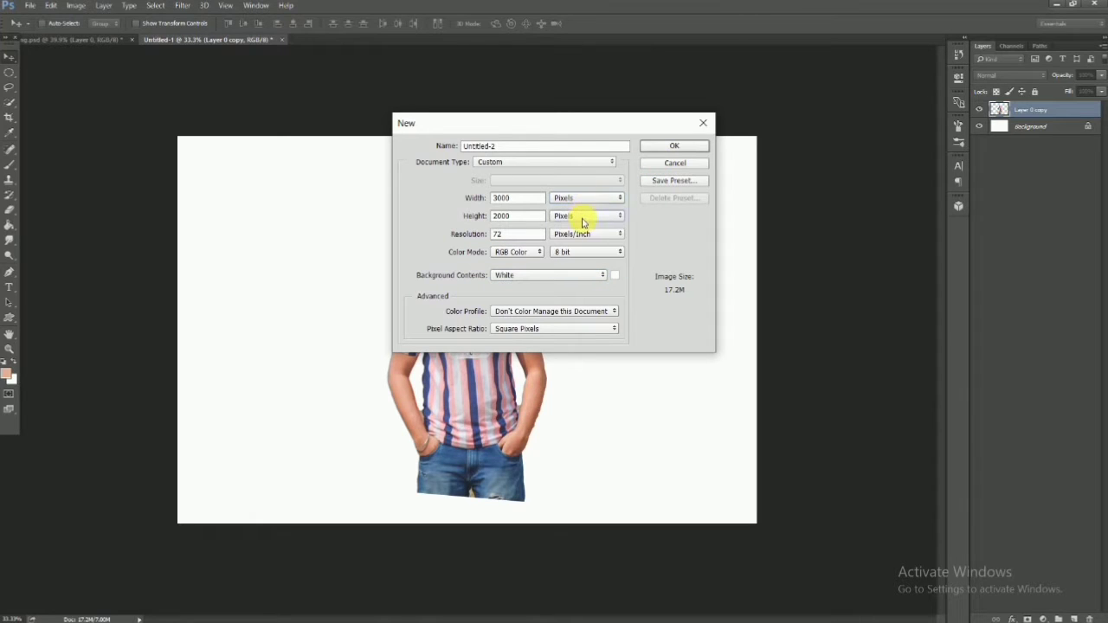
{"action": "left_click", "coordinate": [668, 147]}
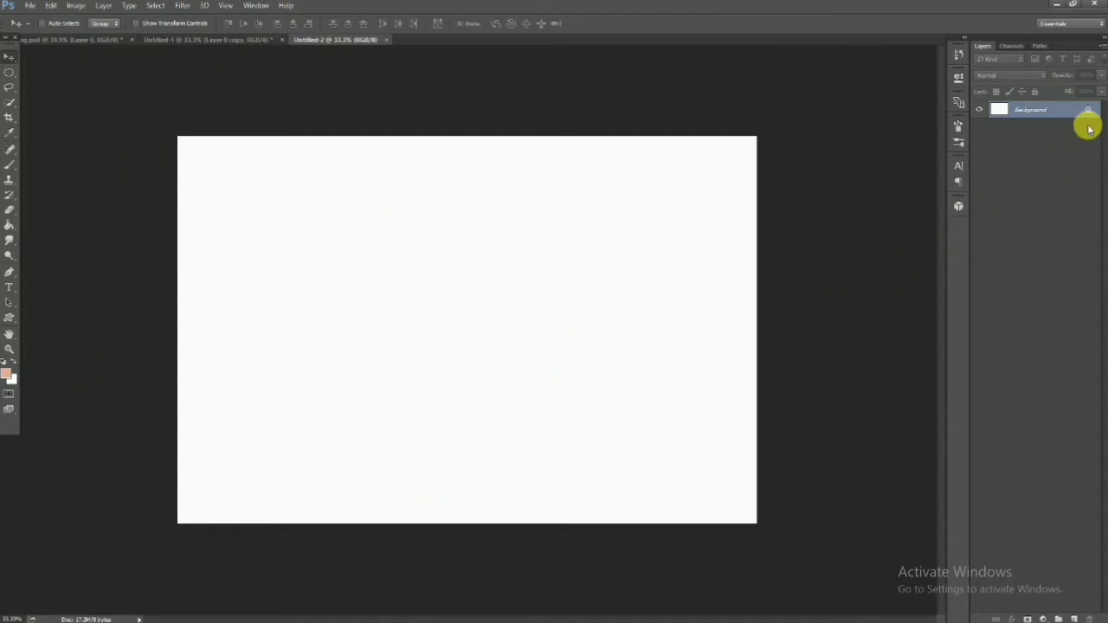
{"action": "left_click", "coordinate": [1094, 111]}
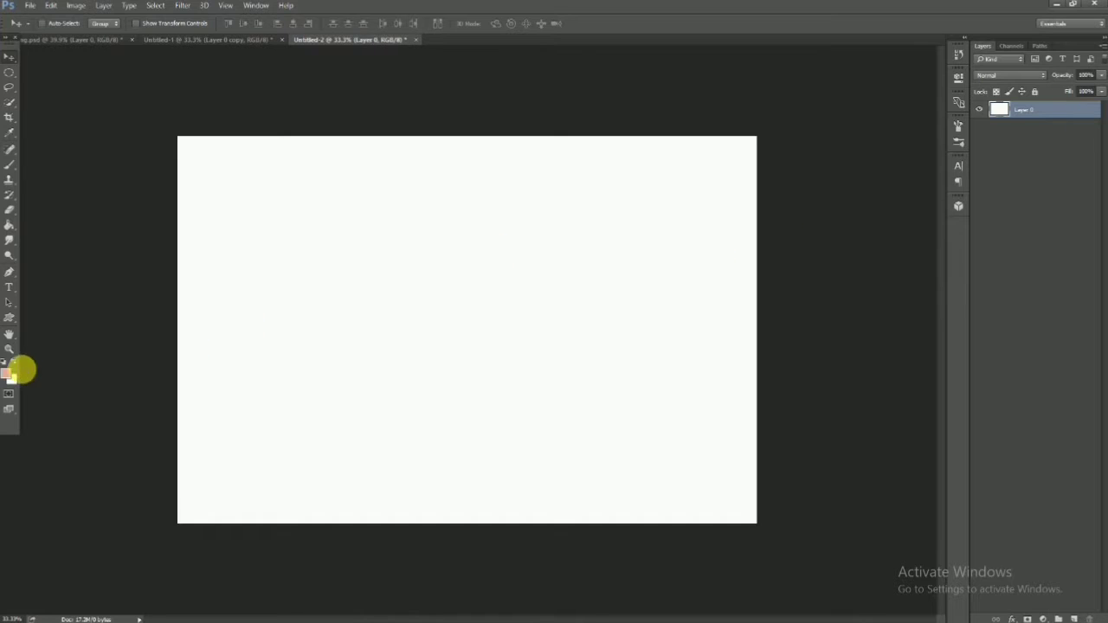
{"action": "left_click", "coordinate": [9, 372]}
{"action": "left_click", "coordinate": [904, 277]}
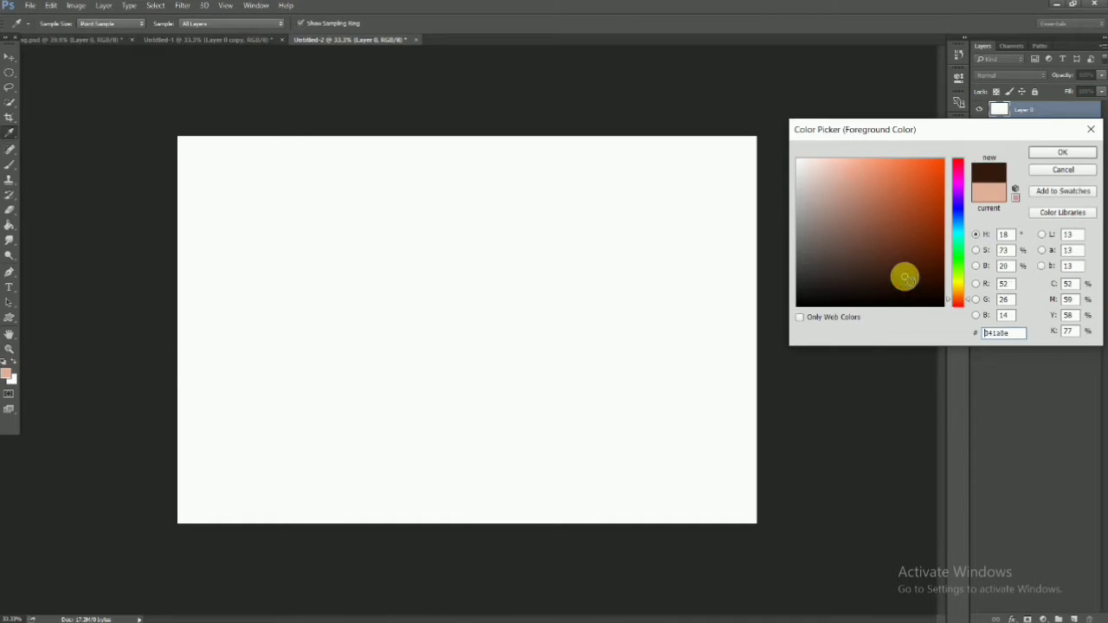
{"action": "left_click", "coordinate": [921, 280]}
{"action": "left_click", "coordinate": [922, 270]}
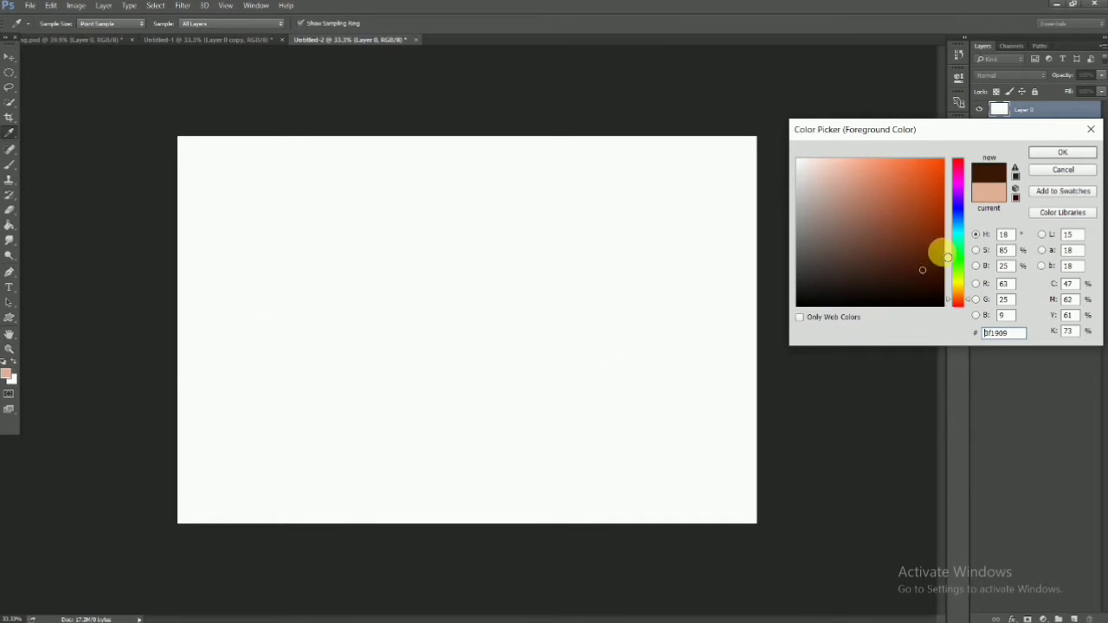
{"action": "left_click_drag", "start_coordinate": [959, 278], "coordinate": [960, 213]}
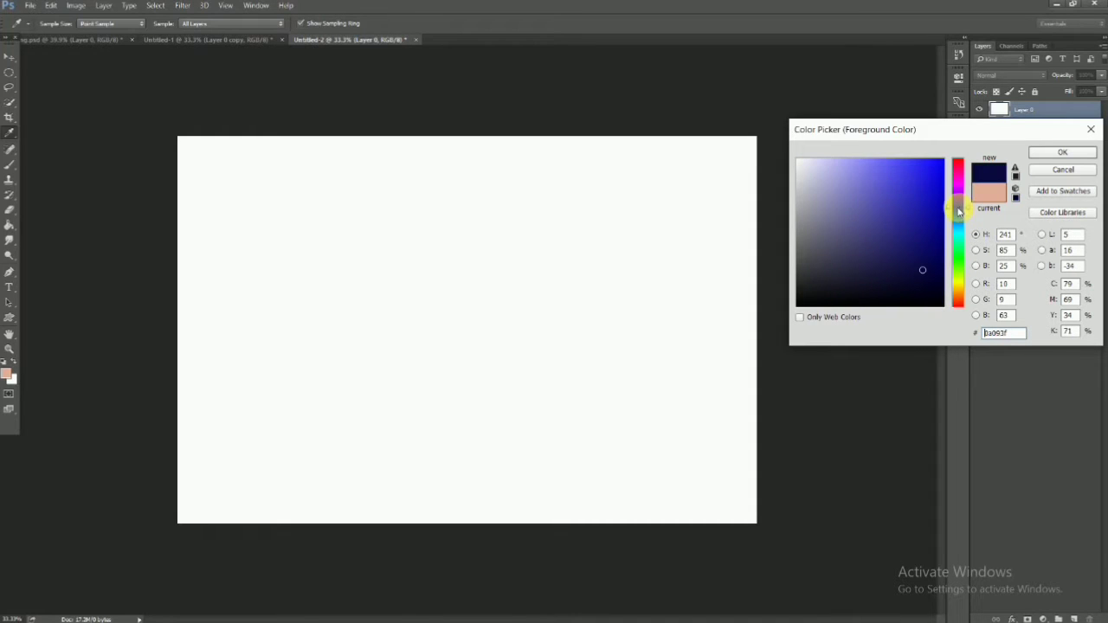
{"action": "left_click_drag", "start_coordinate": [961, 219], "coordinate": [958, 215]}
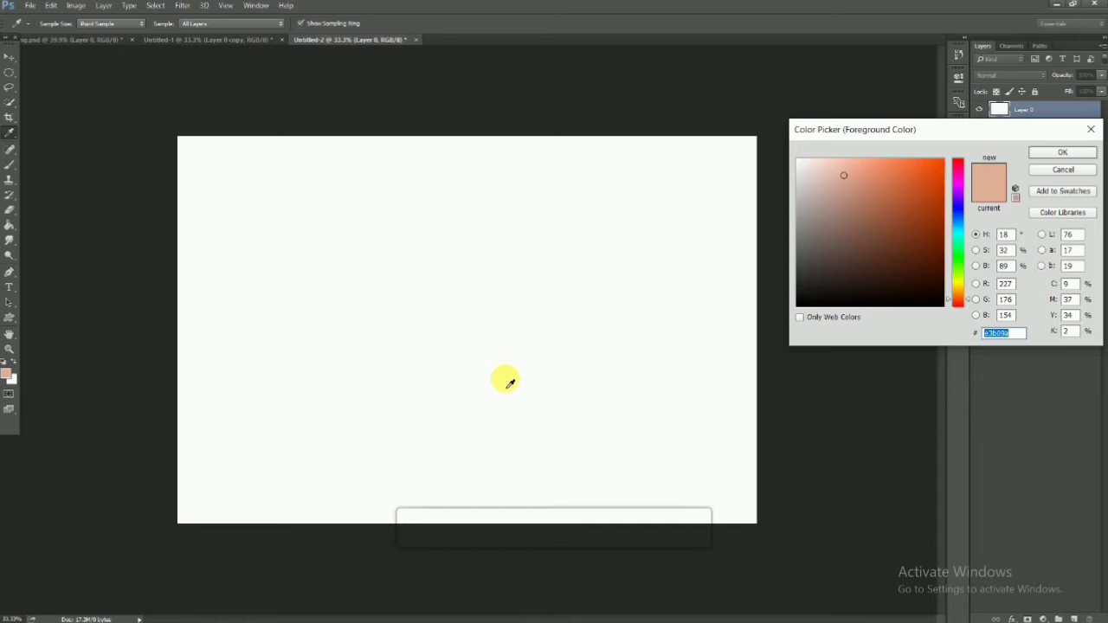
{"action": "key", "text": "alt"}
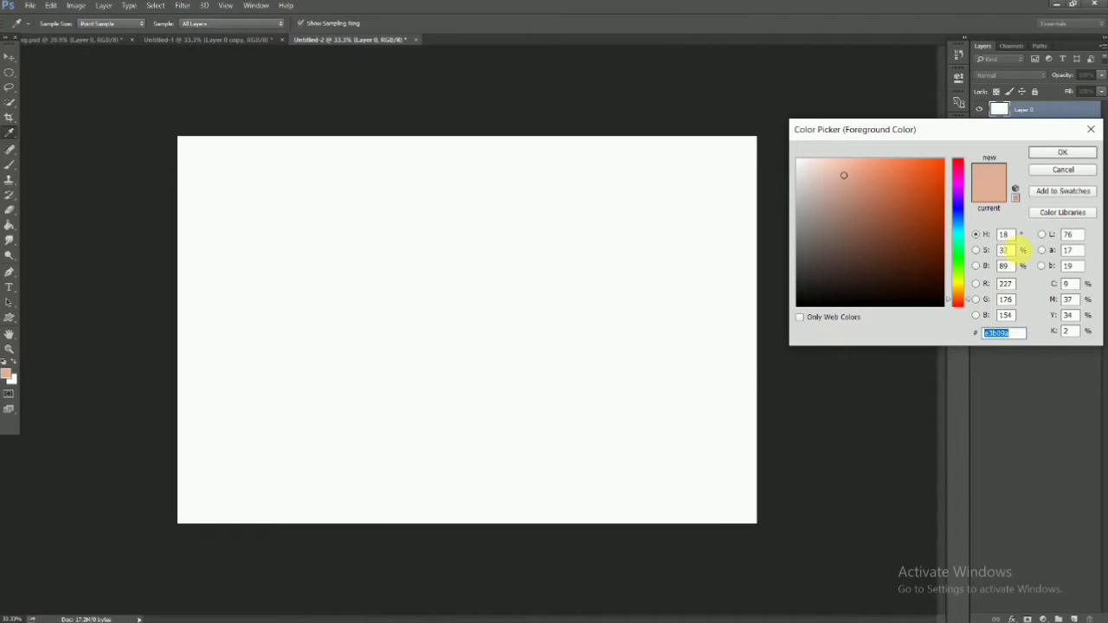
Step: Set the foreground color to a very dark navy with hue 224, saturation 83% and brightness 10%
{"action": "type", "text": "22"}
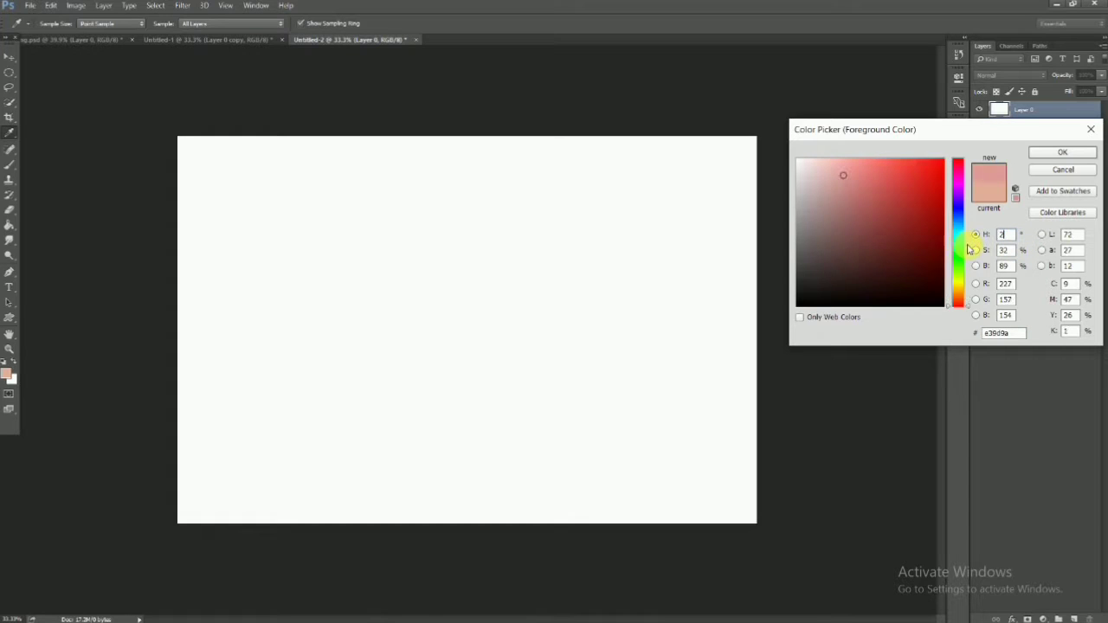
{"action": "type", "text": "4"}
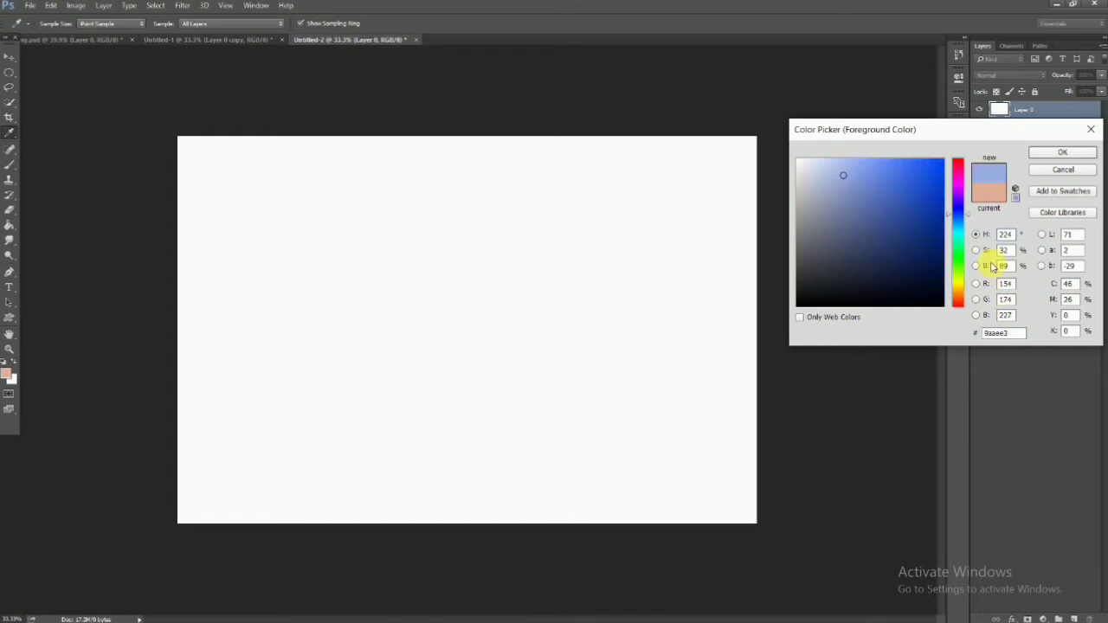
{"action": "type", "text": "8"}
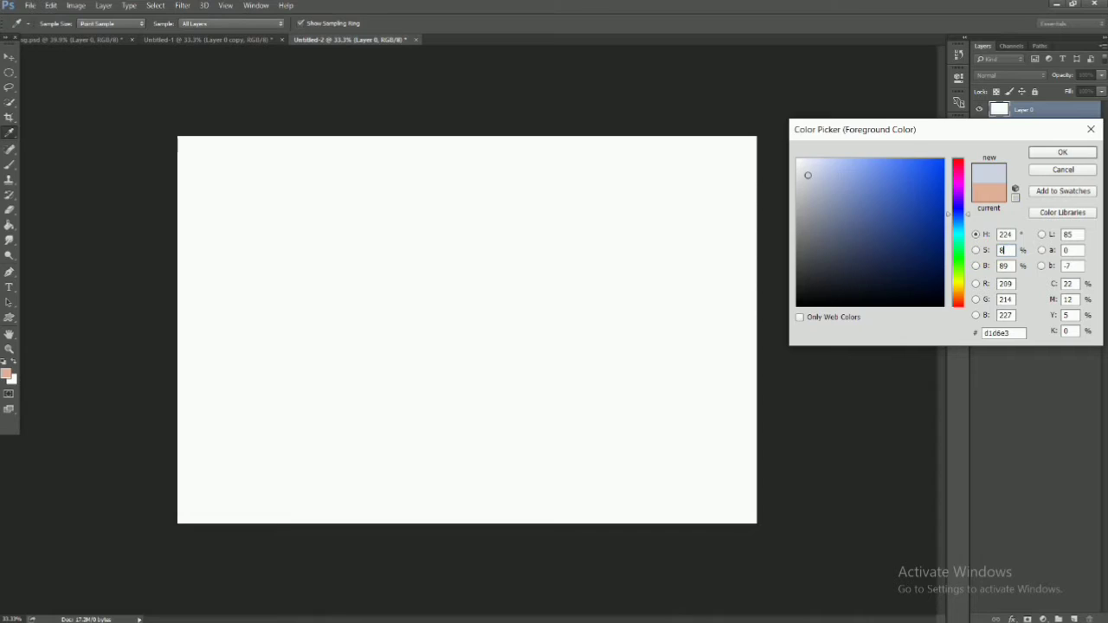
{"action": "type", "text": "3"}
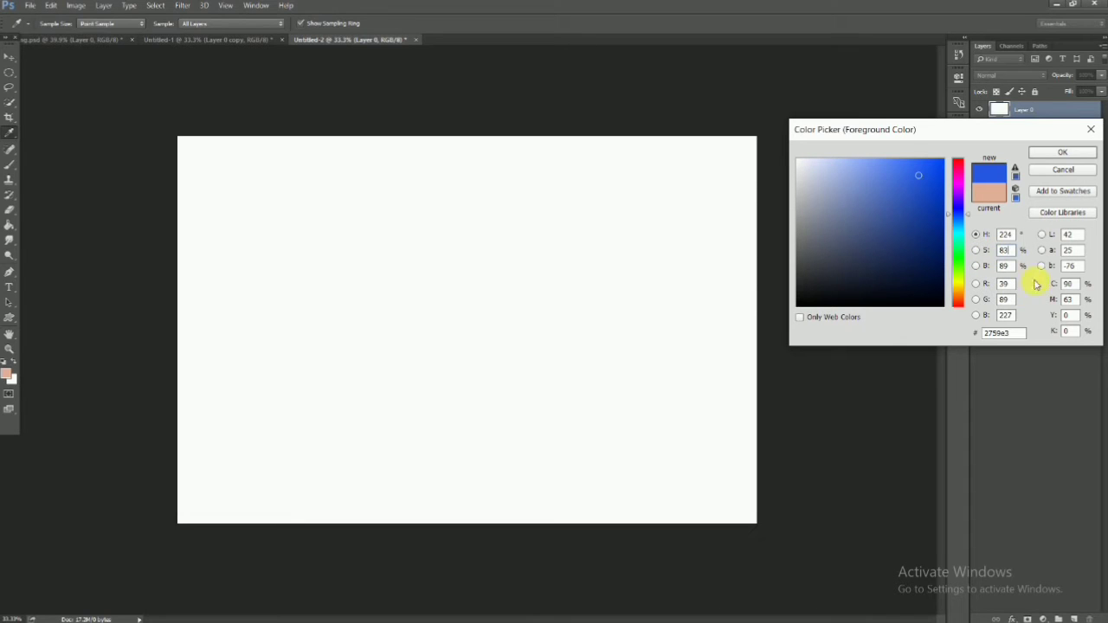
{"action": "type", "text": "10"}
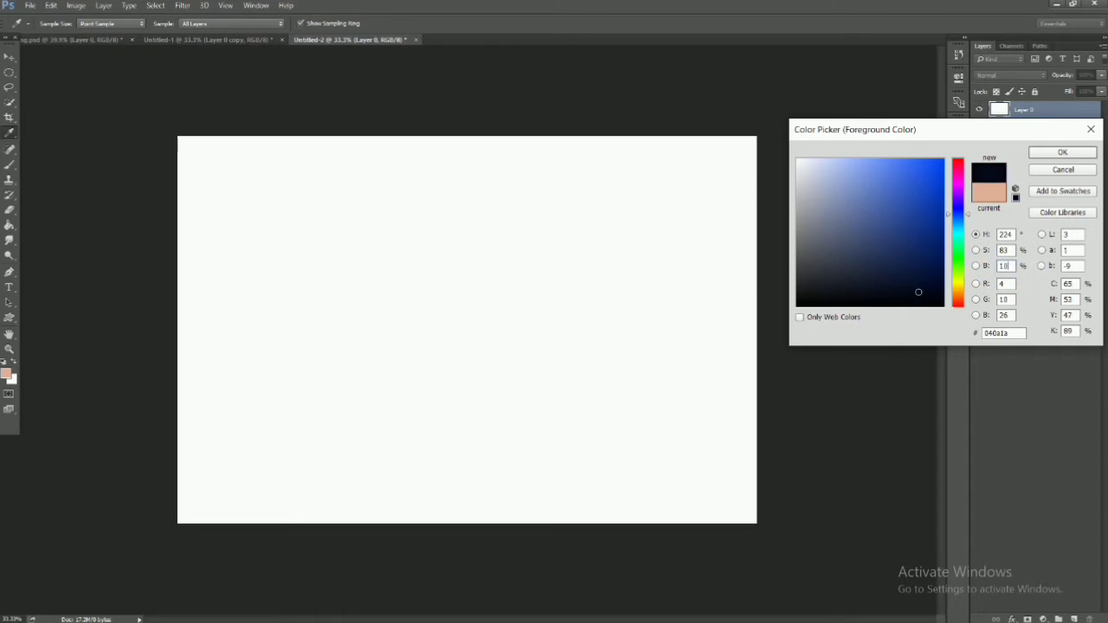
{"action": "left_click", "coordinate": [1053, 156]}
{"action": "key", "text": "v"}
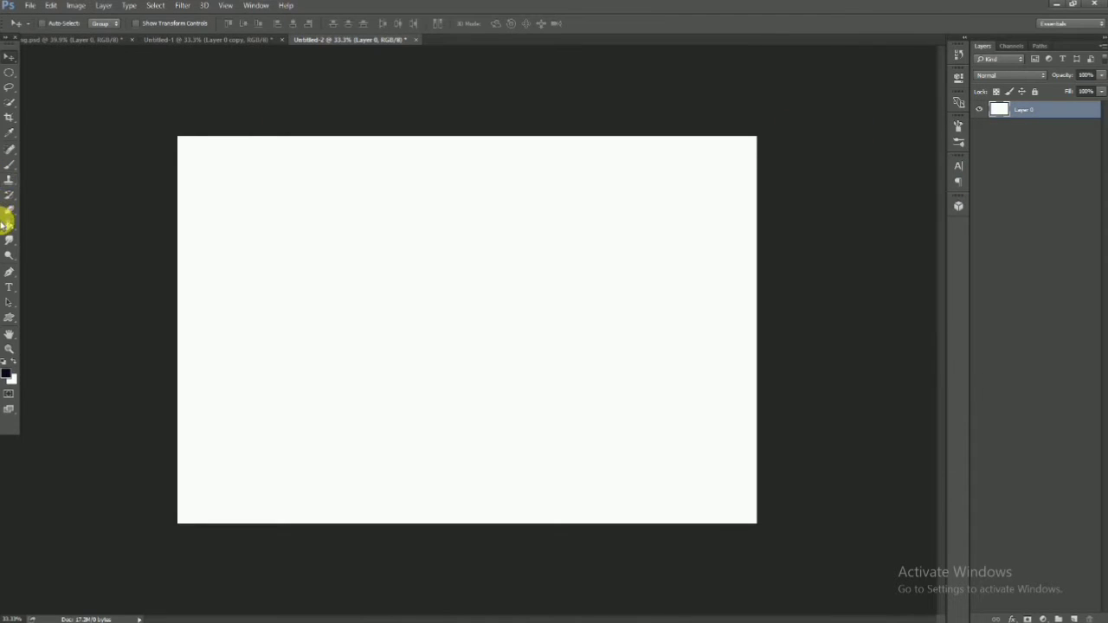
Step: Fill the whole white layer with the dark navy foreground color using the Paint Bucket
{"action": "left_click", "coordinate": [7, 224]}
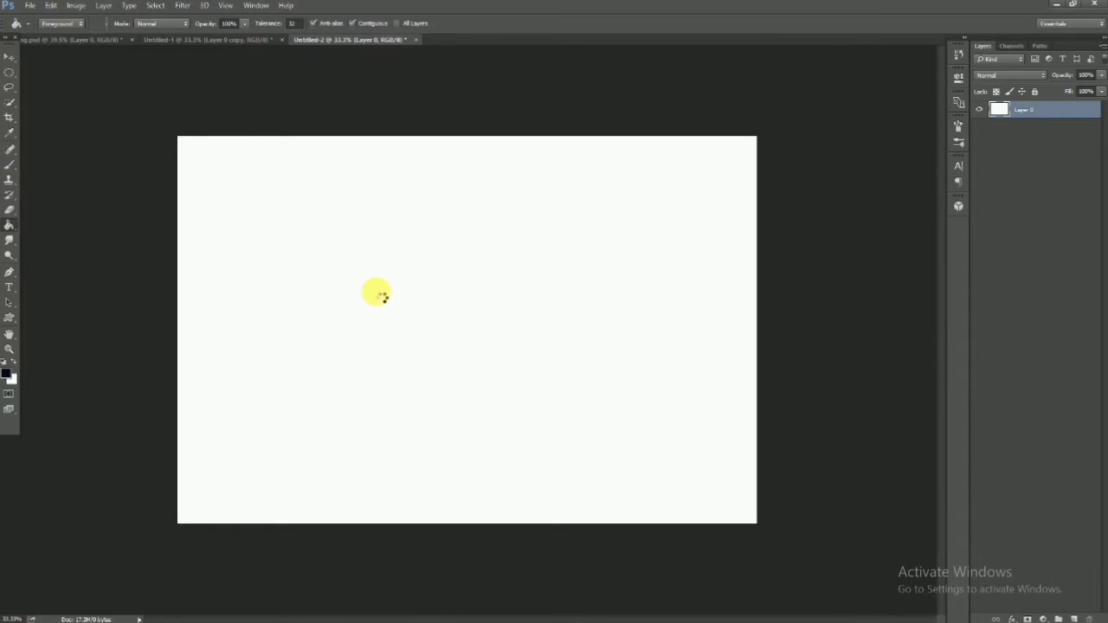
{"action": "left_click", "coordinate": [381, 297]}
{"action": "left_click_drag", "start_coordinate": [512, 304], "coordinate": [509, 298]}
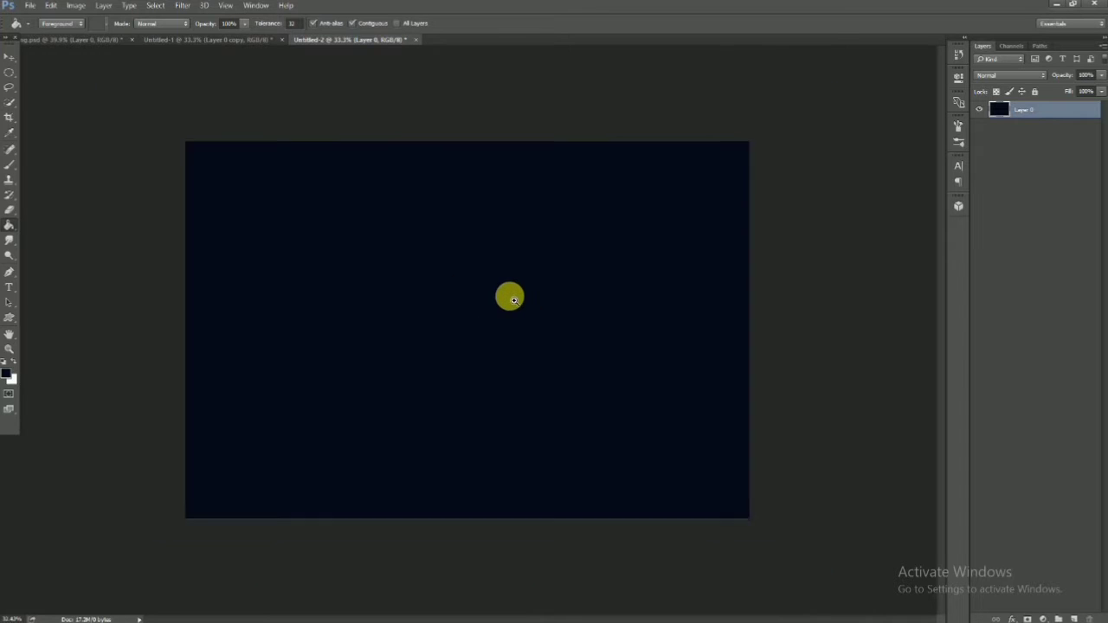
{"action": "left_click", "coordinate": [9, 58]}
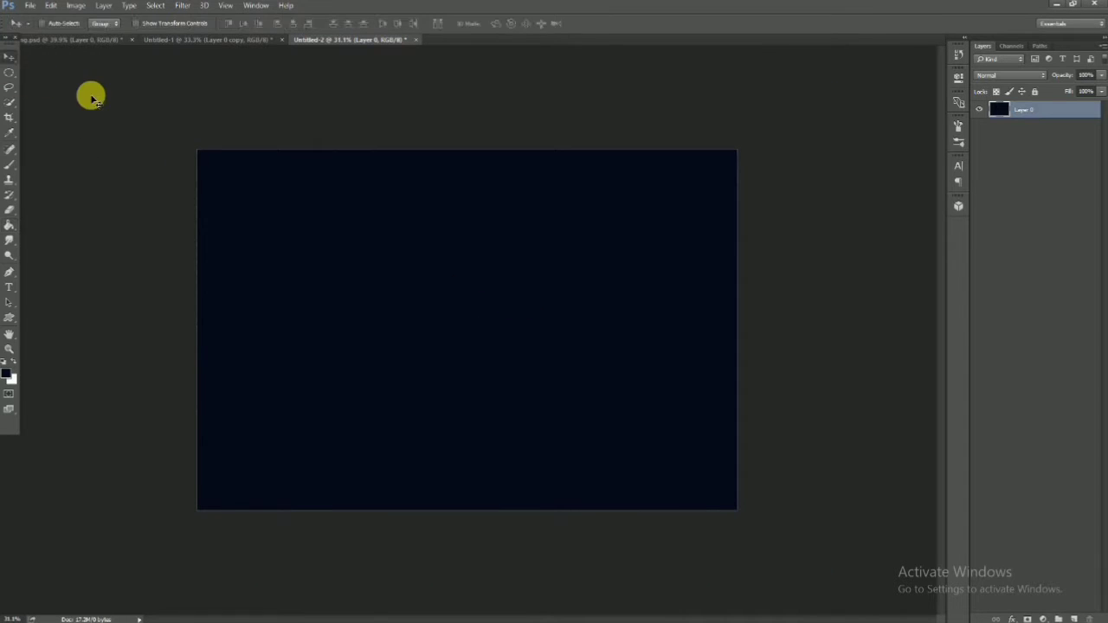
Step: Open dark_spot_background_texture_50611_1920x1080.jpg and bring a duplicate of its layer into the Untitled-2 document
{"action": "left_click", "coordinate": [32, 6]}
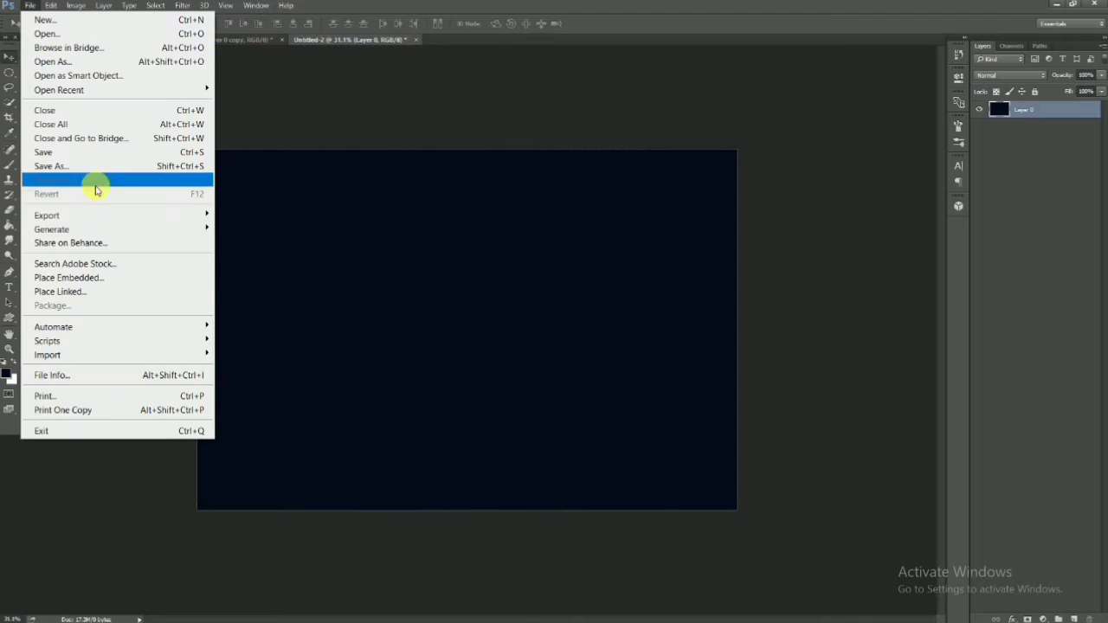
{"action": "left_click", "coordinate": [60, 35]}
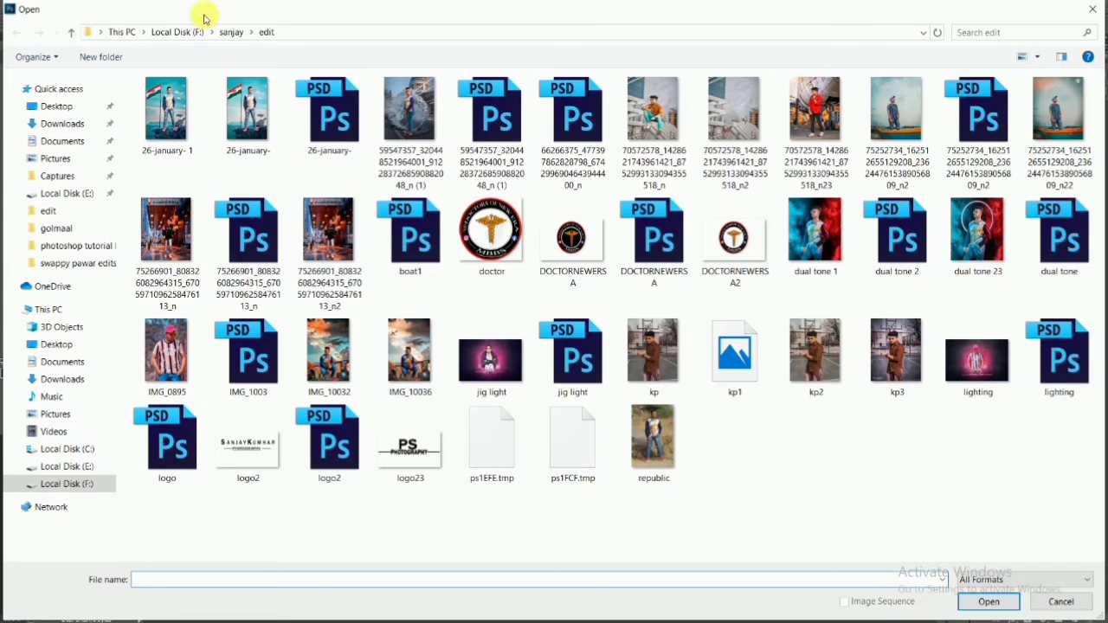
{"action": "left_click", "coordinate": [230, 35]}
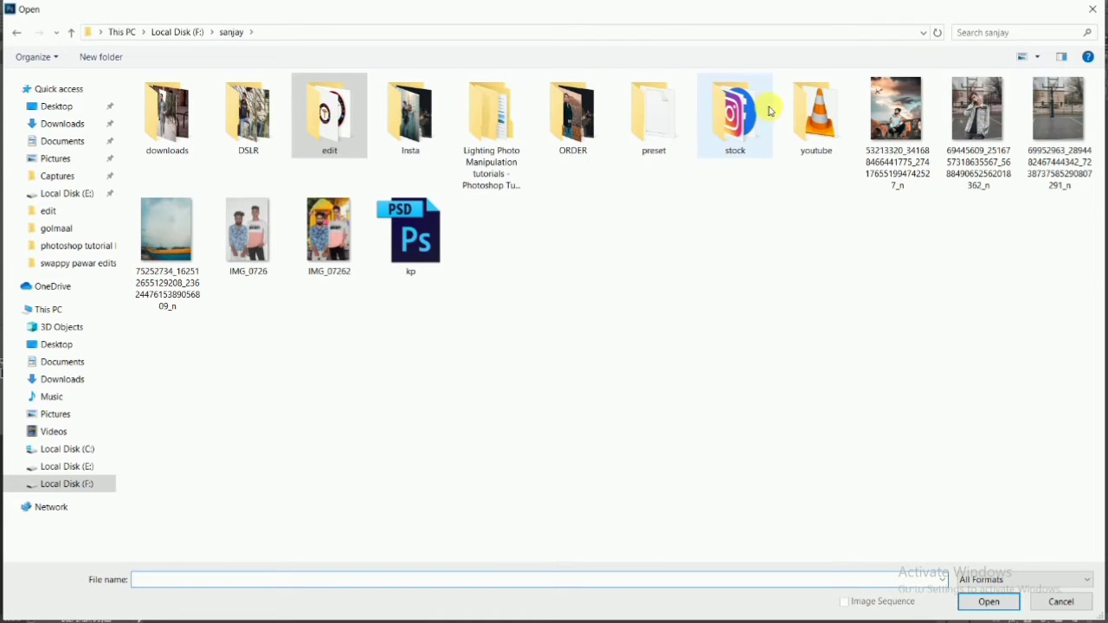
{"action": "double_click", "coordinate": [726, 111]}
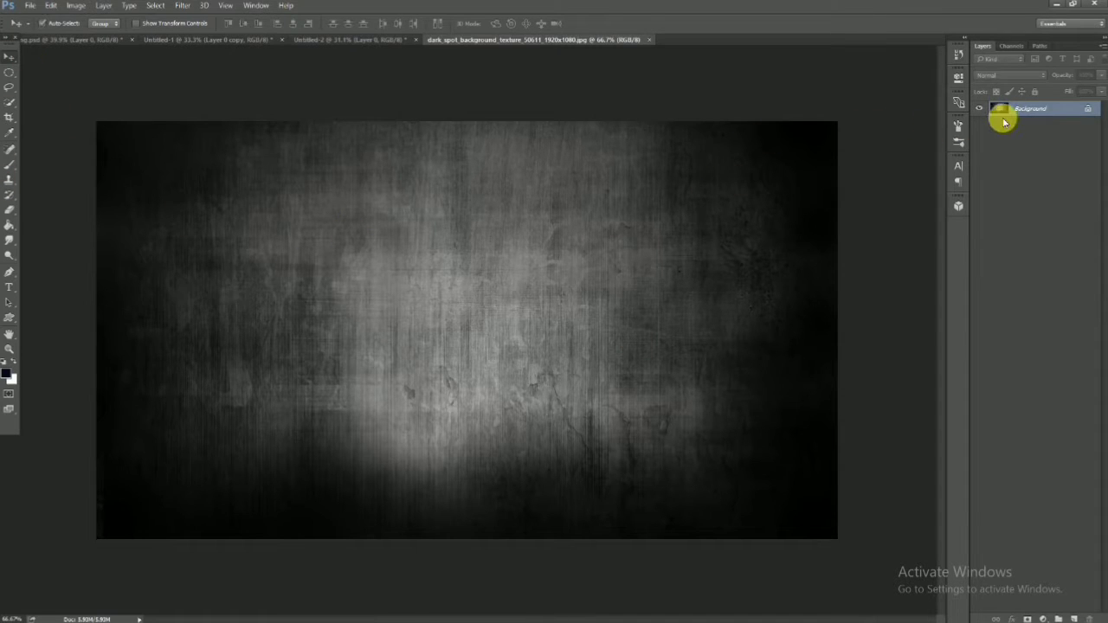
{"action": "key", "text": "ctrl+j"}
{"action": "left_click_drag", "start_coordinate": [514, 299], "coordinate": [482, 339]}
Step: Transform the dark spot texture layer to about 186% width and 208% height so it covers the whole canvas
{"action": "key", "text": "ctrl+t"}
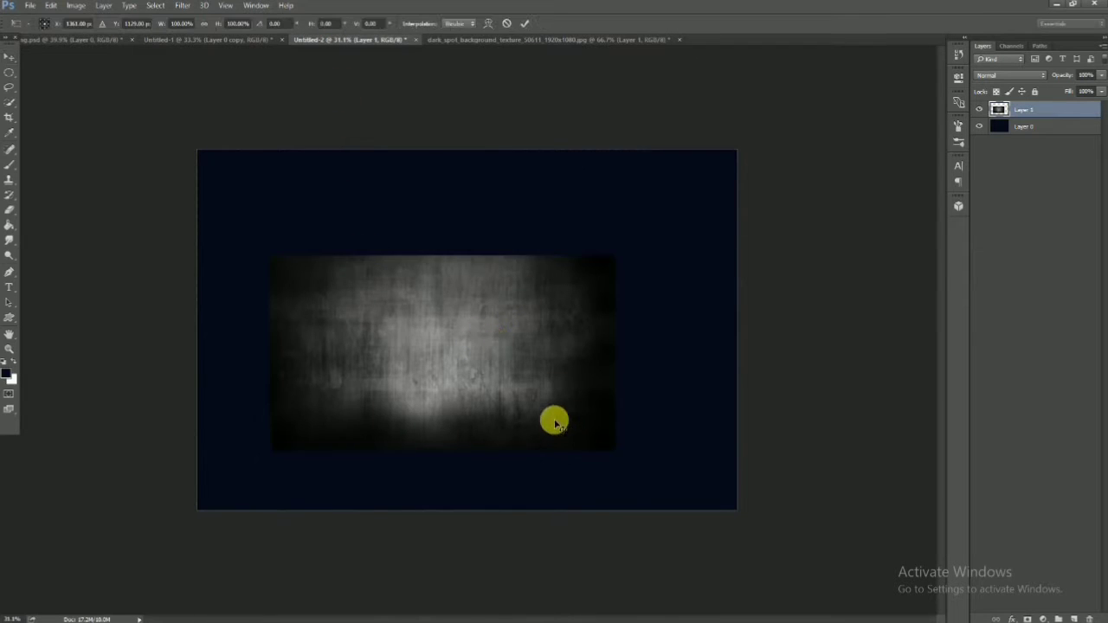
{"action": "left_click_drag", "start_coordinate": [546, 401], "coordinate": [469, 298]}
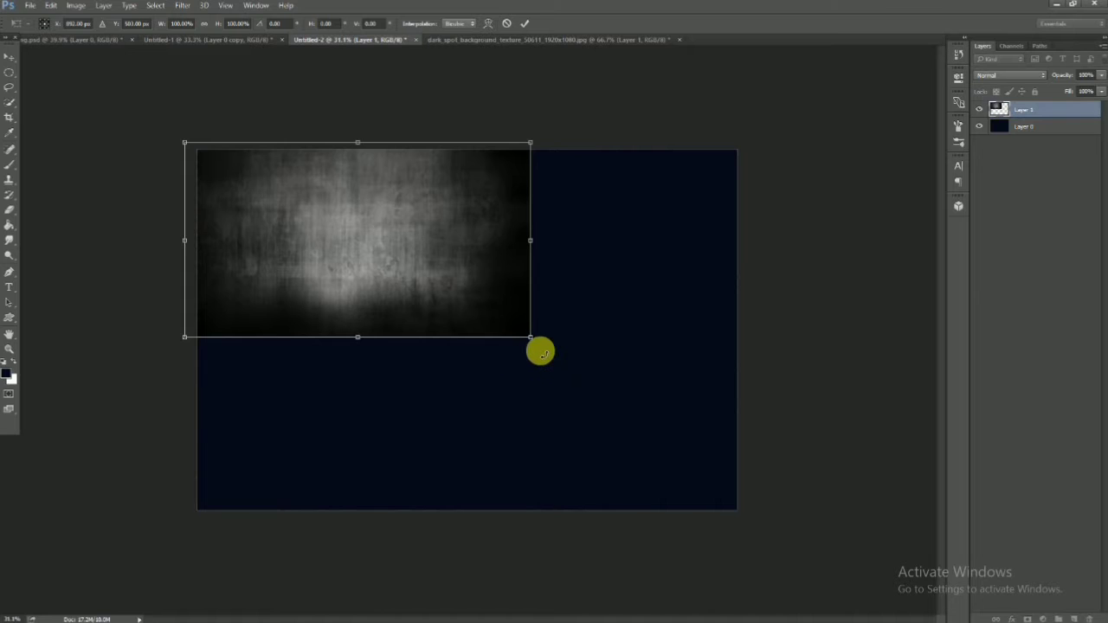
{"action": "left_click_drag", "start_coordinate": [534, 345], "coordinate": [751, 490]}
{"action": "mouse_move", "coordinate": [645, 433]}
{"action": "left_mouse_down"}
{"action": "mouse_move", "coordinate": [648, 452]}
{"action": "mouse_move", "coordinate": [648, 441]}
{"action": "left_mouse_up"}
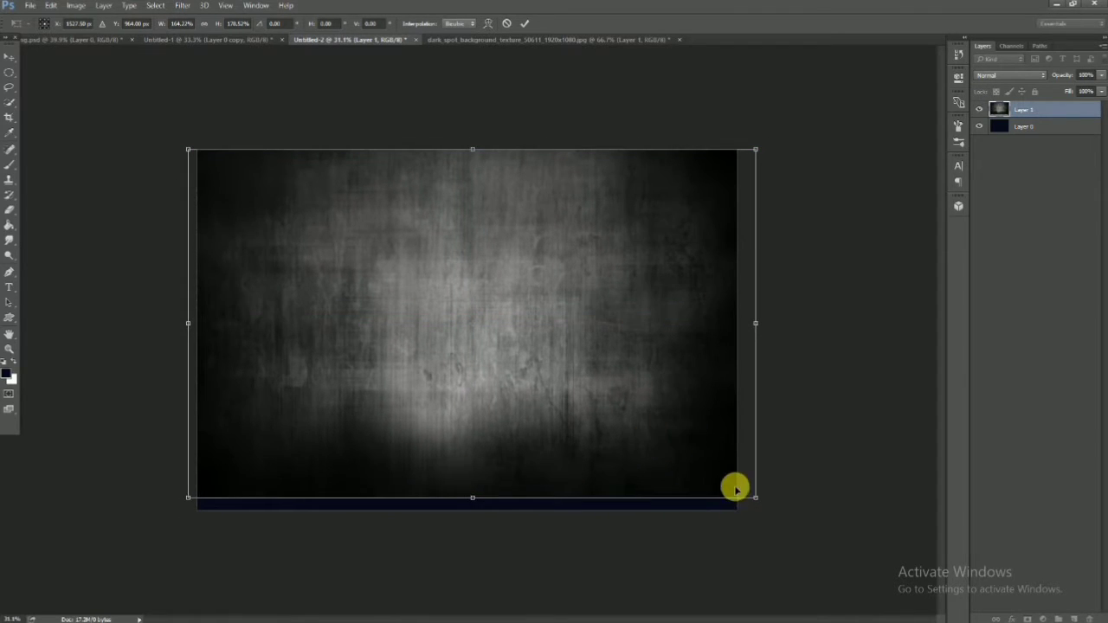
{"action": "mouse_move", "coordinate": [754, 500]}
{"action": "left_mouse_down"}
{"action": "mouse_move", "coordinate": [774, 521]}
{"action": "mouse_move", "coordinate": [739, 505]}
{"action": "mouse_move", "coordinate": [750, 512]}
{"action": "left_mouse_up"}
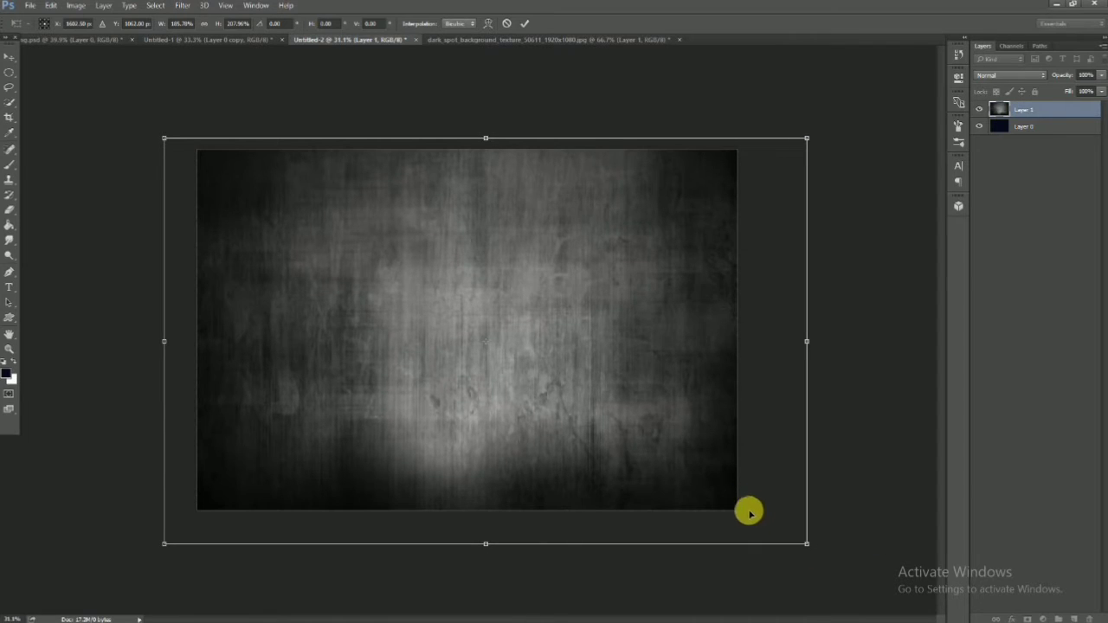
{"action": "left_click", "coordinate": [525, 26]}
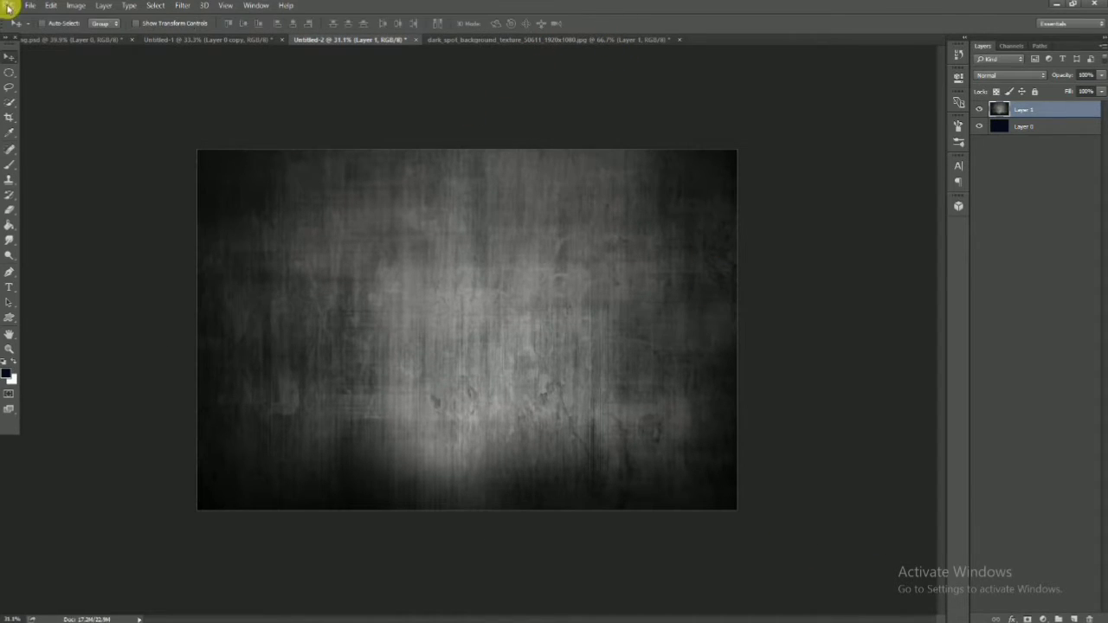
Step: Place dark-halloween-grunge-background-texture as an embedded image, stretch it to about 1292% width and 1104% height over the canvas, and rasterize it
{"action": "left_click", "coordinate": [29, 6]}
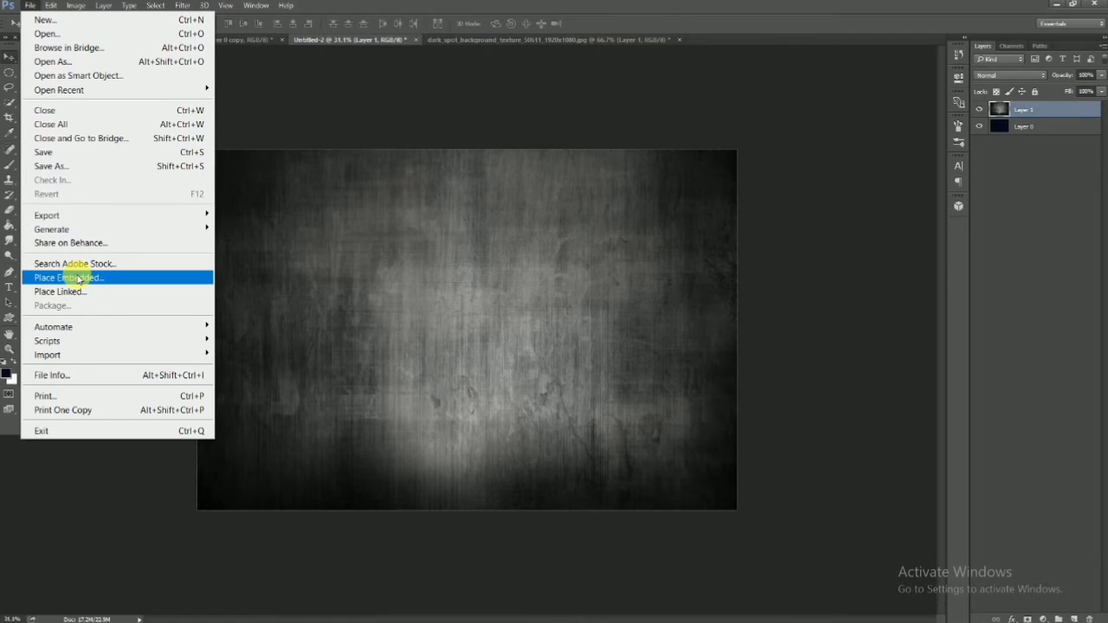
{"action": "left_click", "coordinate": [78, 277]}
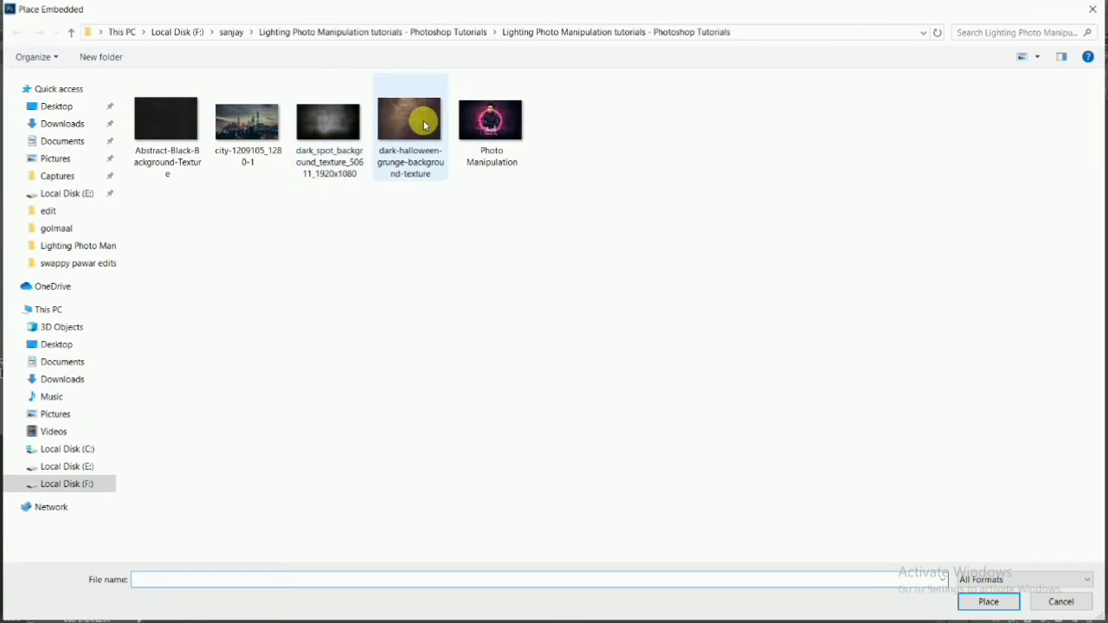
{"action": "double_click", "coordinate": [423, 123]}
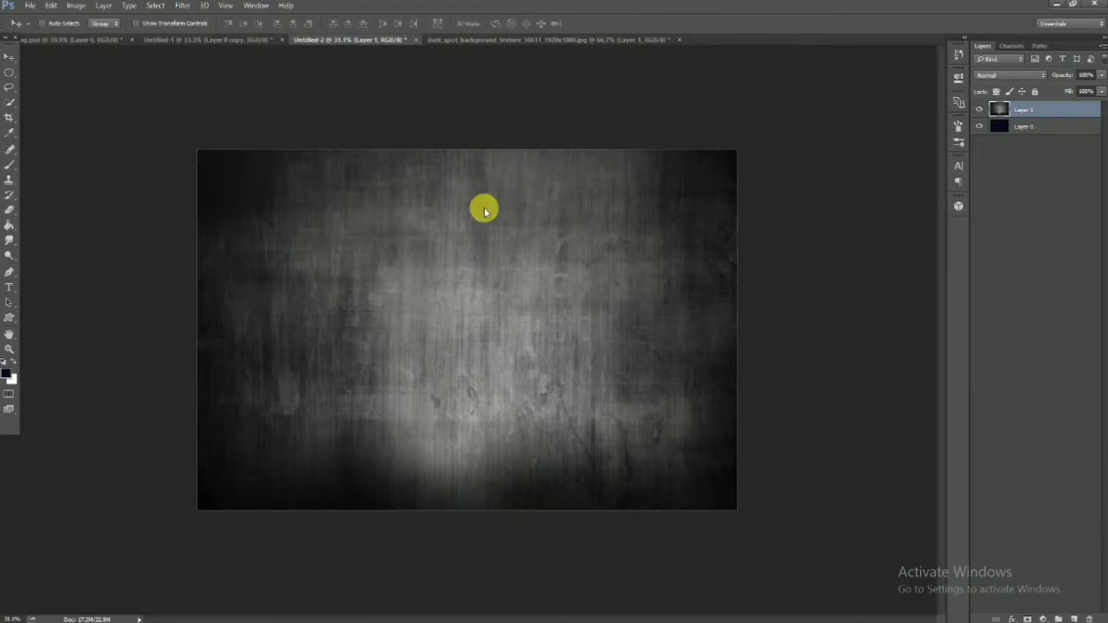
{"action": "left_click_drag", "start_coordinate": [473, 344], "coordinate": [551, 386]}
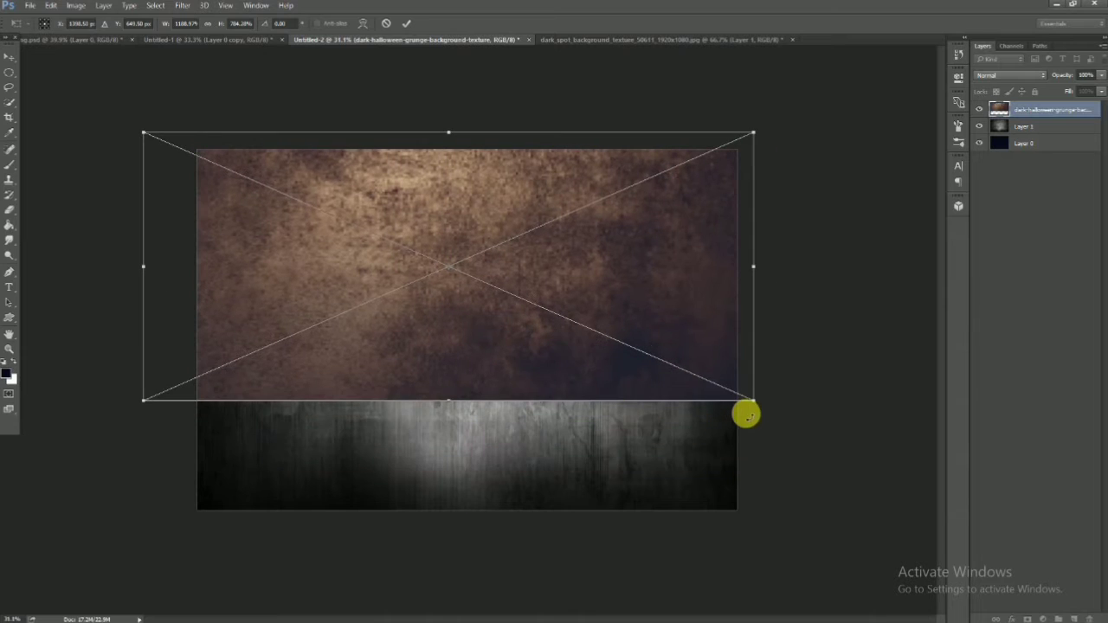
{"action": "left_click_drag", "start_coordinate": [755, 401], "coordinate": [807, 510]}
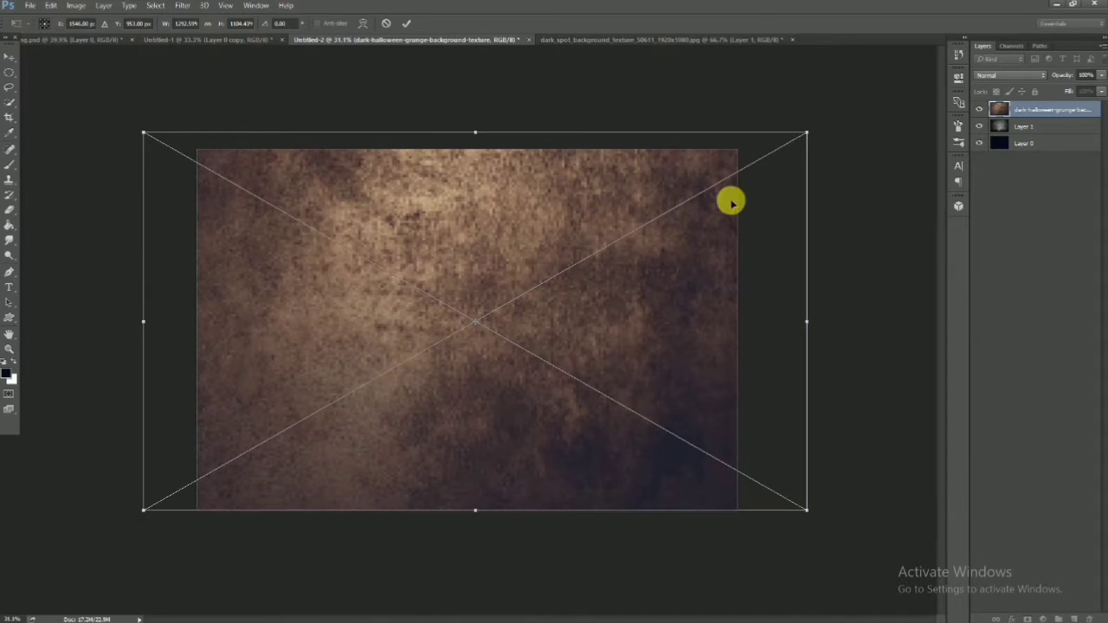
{"action": "left_click", "coordinate": [407, 23]}
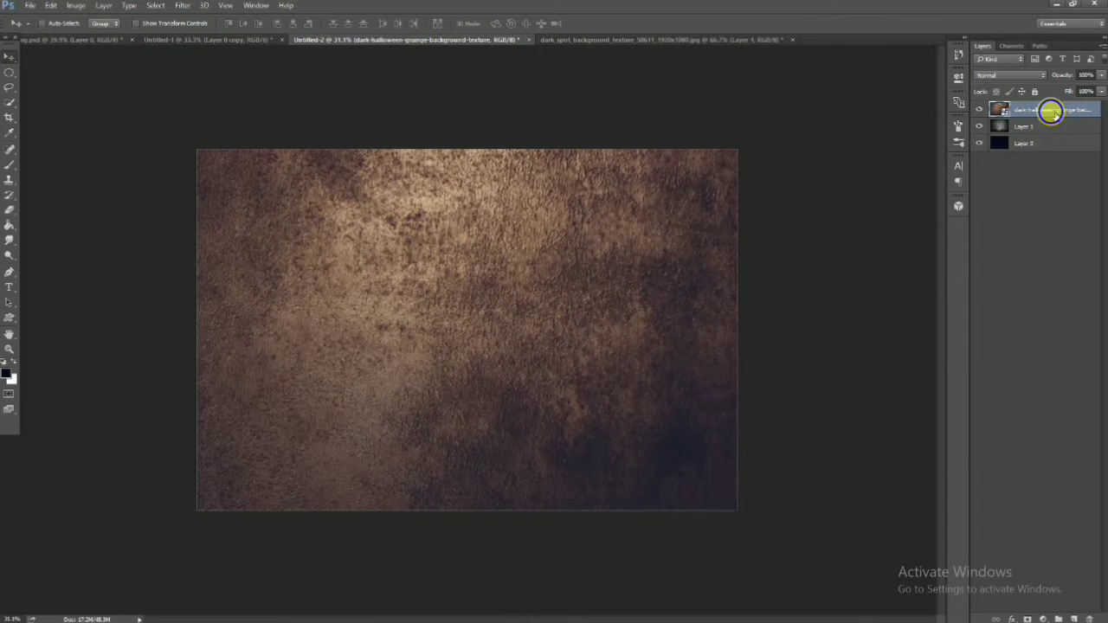
{"action": "right_click", "coordinate": [1050, 113]}
{"action": "left_click", "coordinate": [813, 353]}
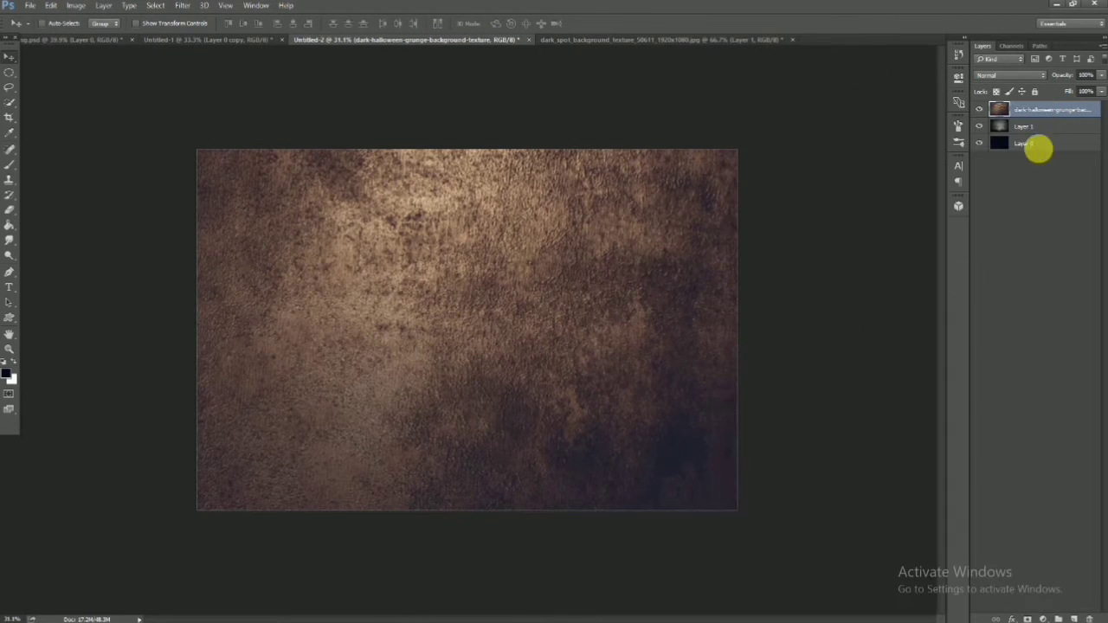
Step: Try Overlay blending on Layer 1 and the halloween grunge layer, and compare the image with the grunge layer hidden and shown
{"action": "left_click", "coordinate": [1027, 125]}
{"action": "left_click", "coordinate": [1019, 78]}
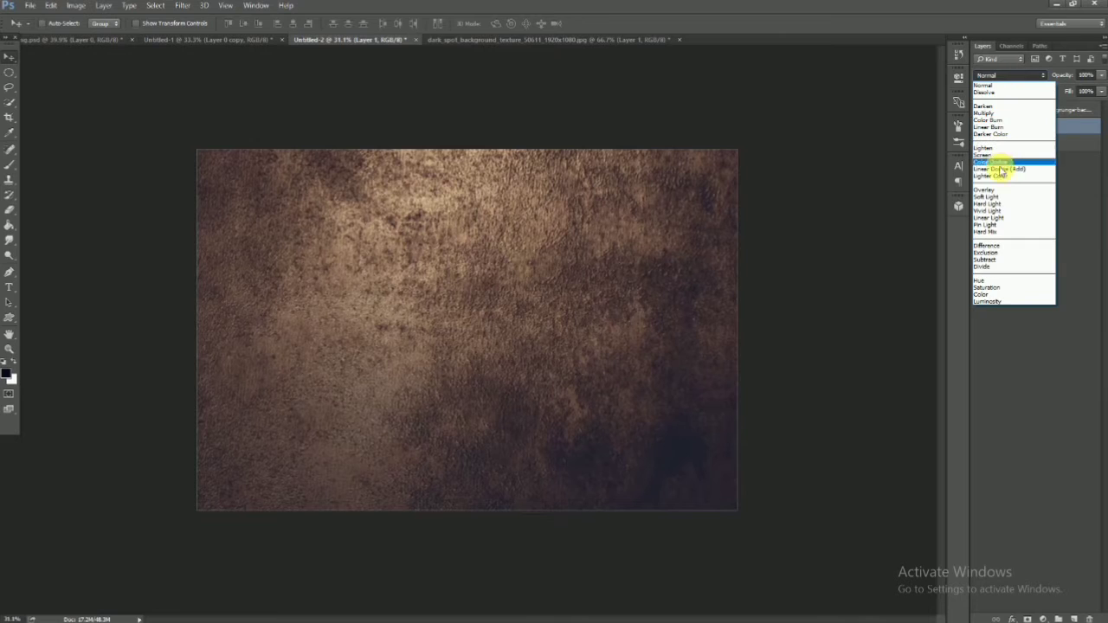
{"action": "left_click", "coordinate": [997, 185]}
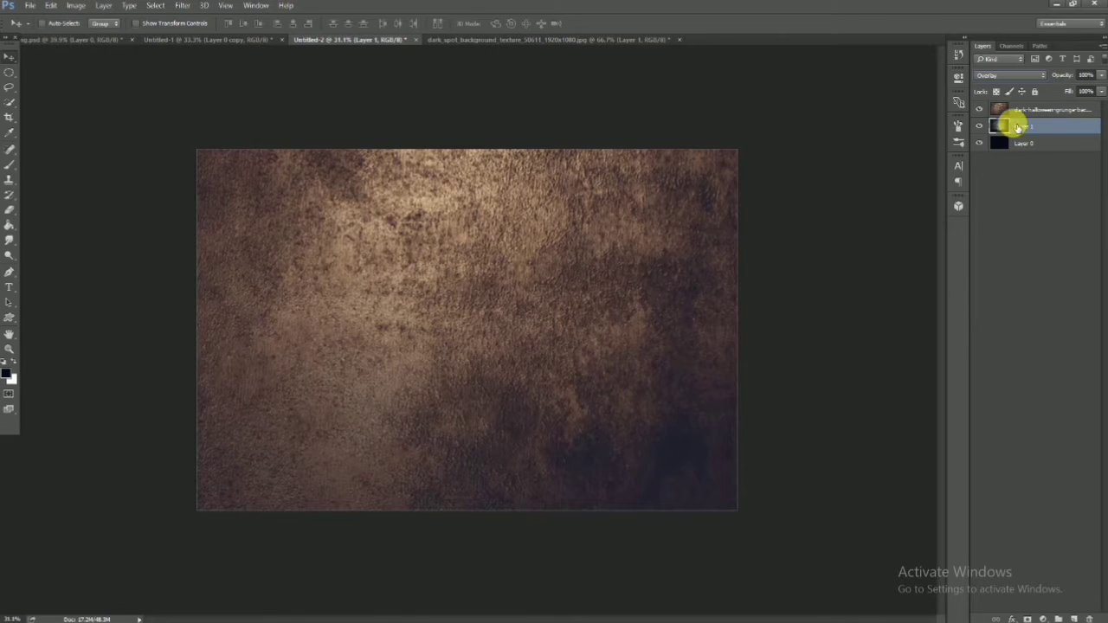
{"action": "left_click", "coordinate": [1014, 112]}
{"action": "left_click", "coordinate": [1014, 76]}
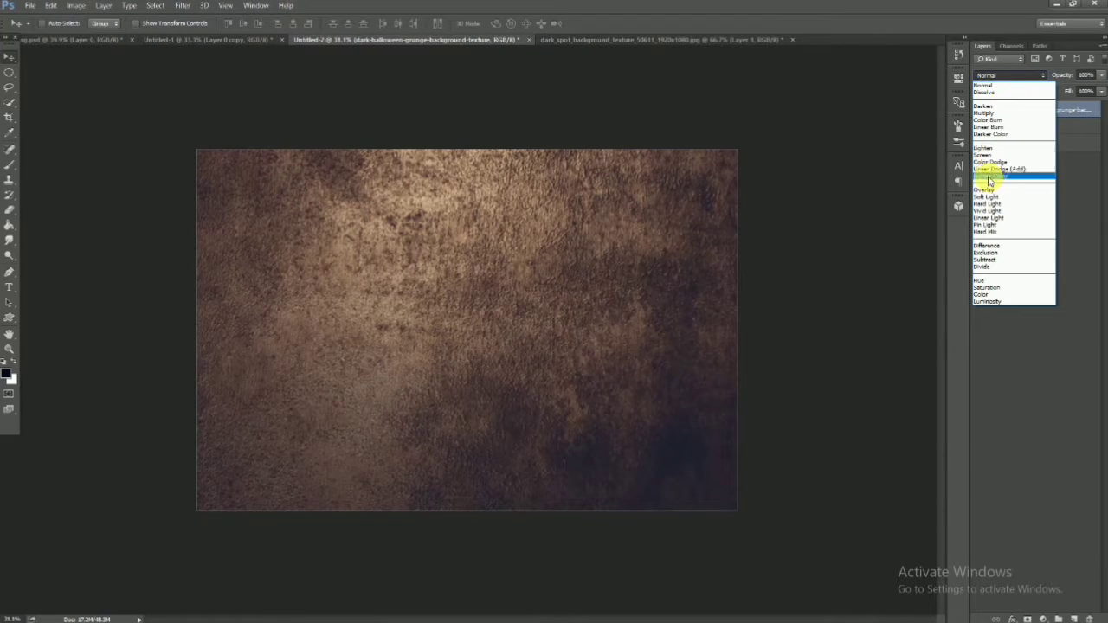
{"action": "left_click", "coordinate": [985, 188]}
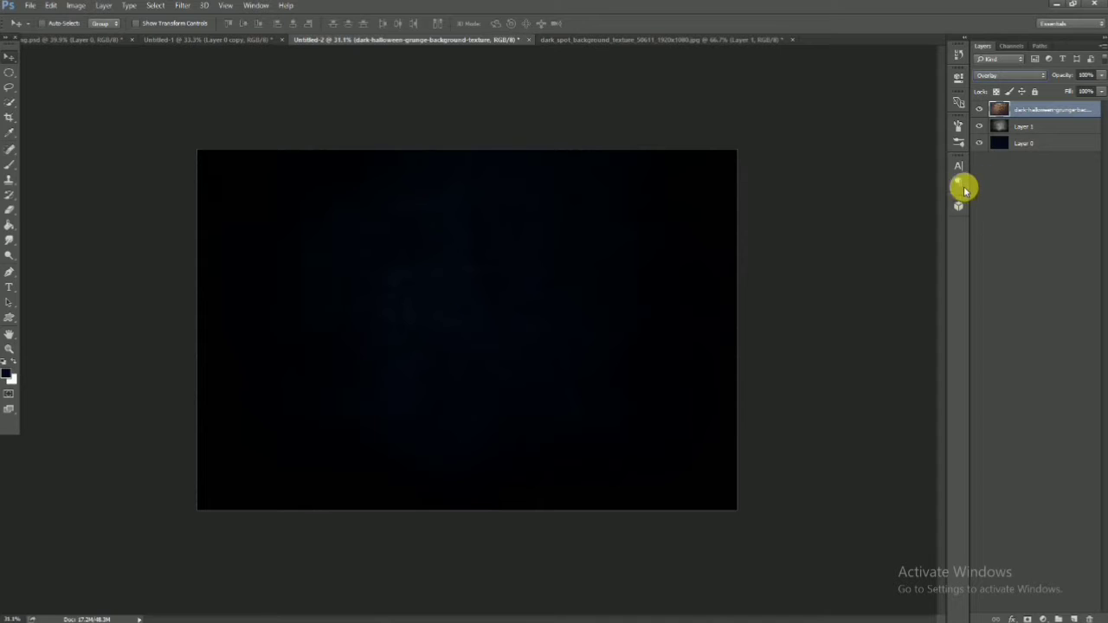
{"action": "left_click", "coordinate": [983, 113]}
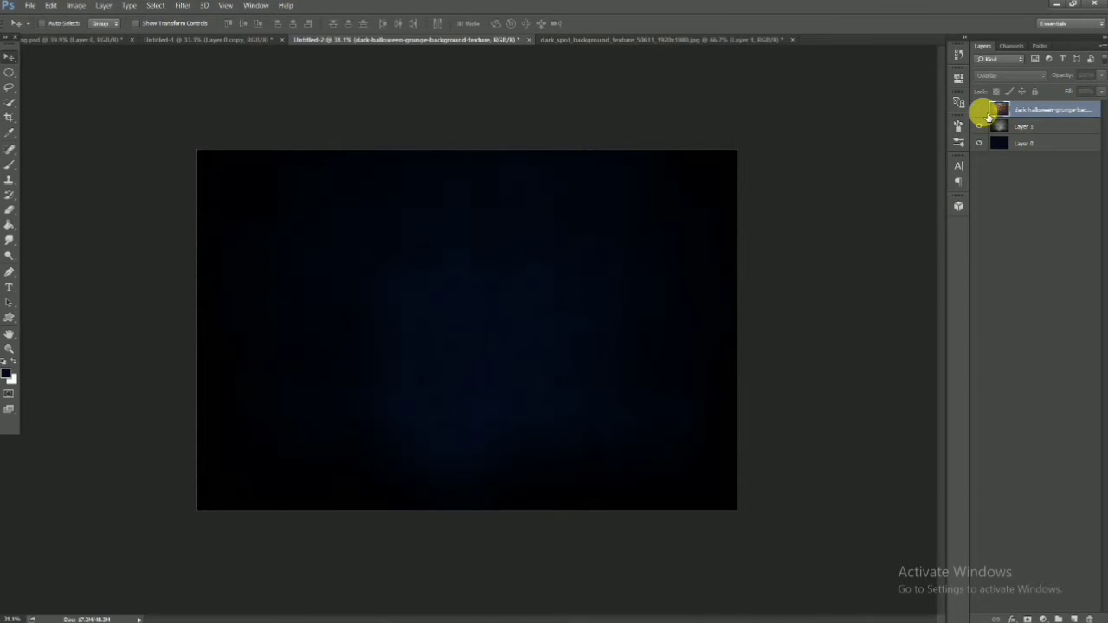
{"action": "left_click", "coordinate": [983, 112]}
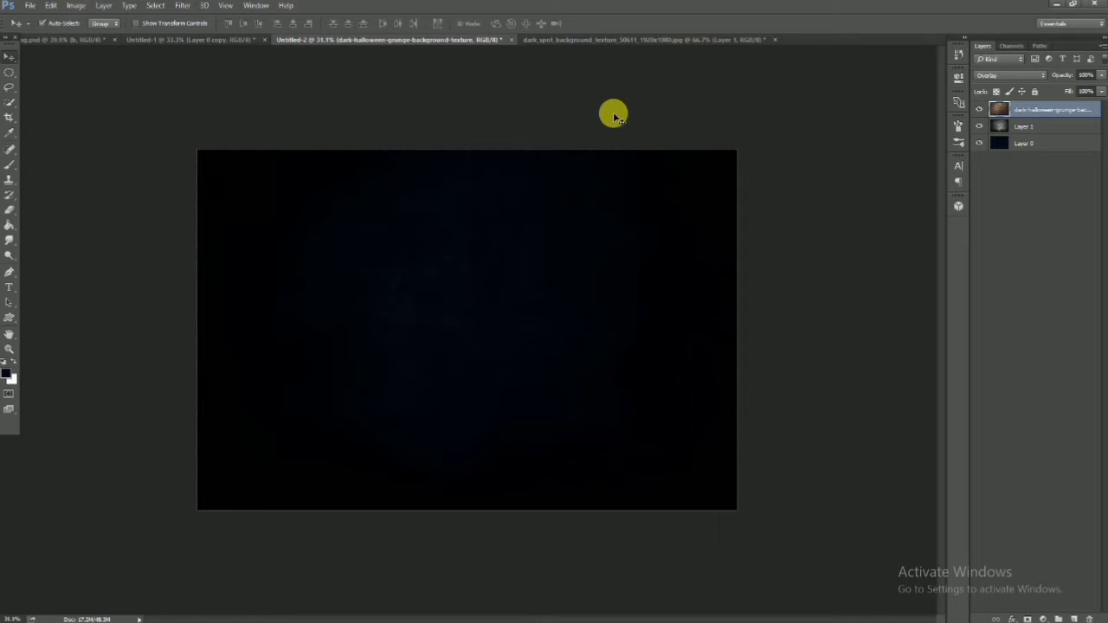
Step: Set Layer 1 back to Normal blending with 32% opacity
{"action": "left_click", "coordinate": [1012, 126]}
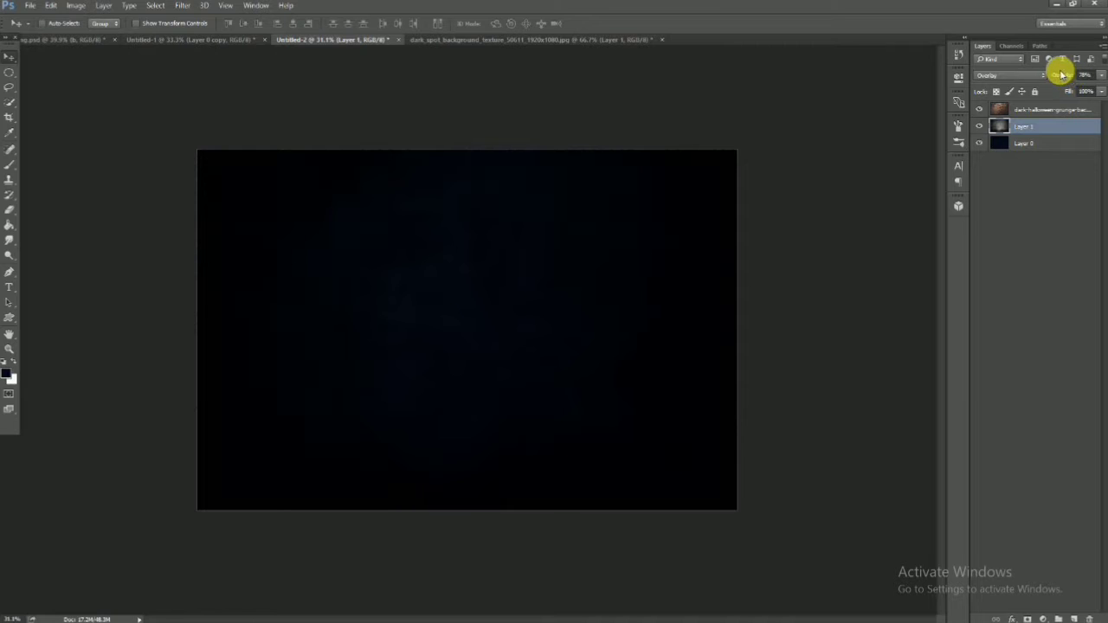
{"action": "left_click", "coordinate": [1038, 75]}
{"action": "left_click", "coordinate": [1034, 83]}
{"action": "left_click", "coordinate": [1067, 76]}
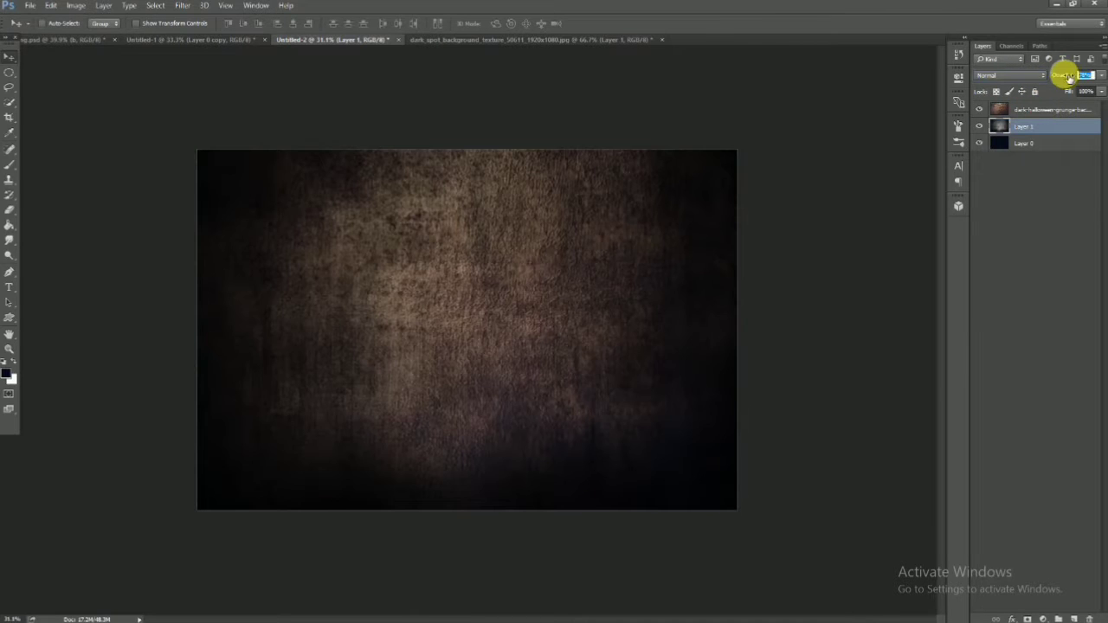
{"action": "left_click_drag", "start_coordinate": [1068, 76], "coordinate": [1058, 80]}
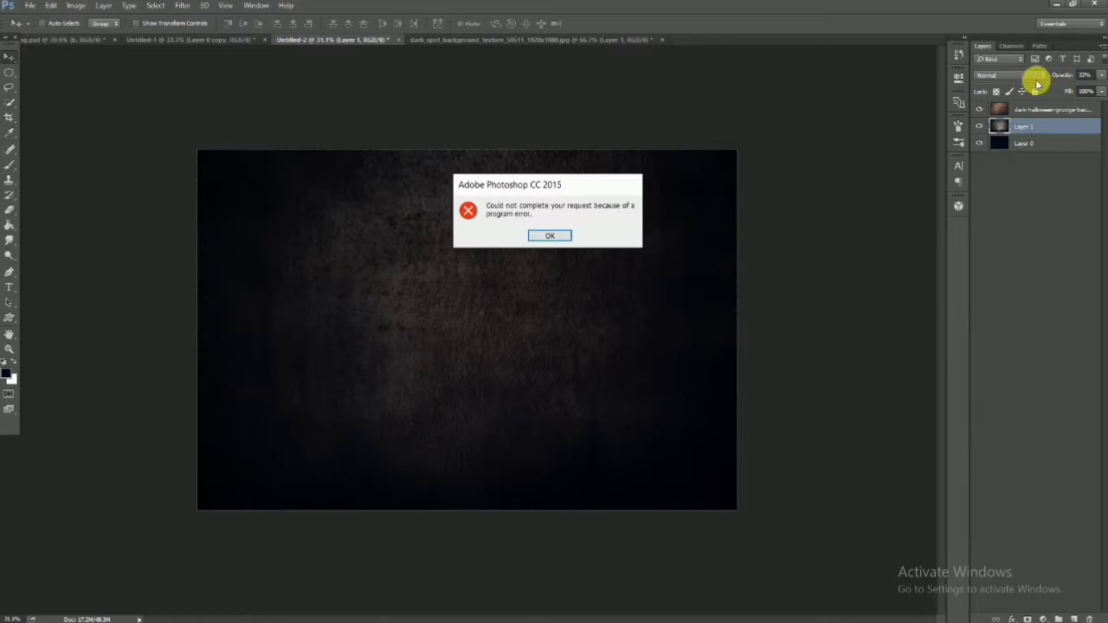
{"action": "left_click", "coordinate": [551, 236]}
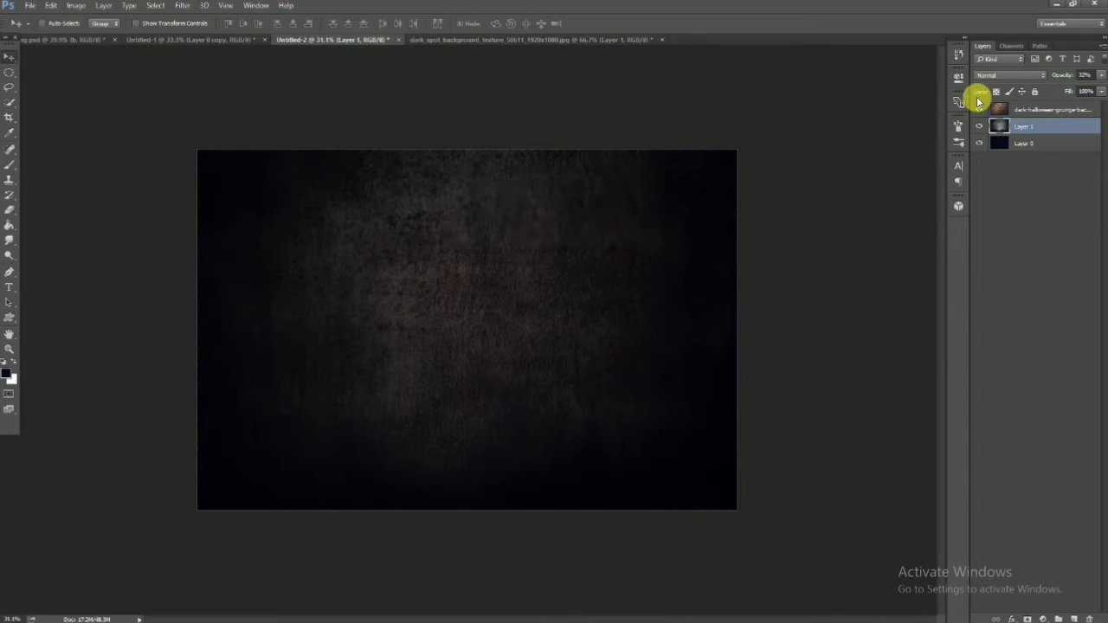
Step: Change the halloween grunge layer's blend mode to Color Dodge and lower its opacity to about 51%
{"action": "left_click", "coordinate": [1026, 111]}
{"action": "left_click", "coordinate": [1017, 80]}
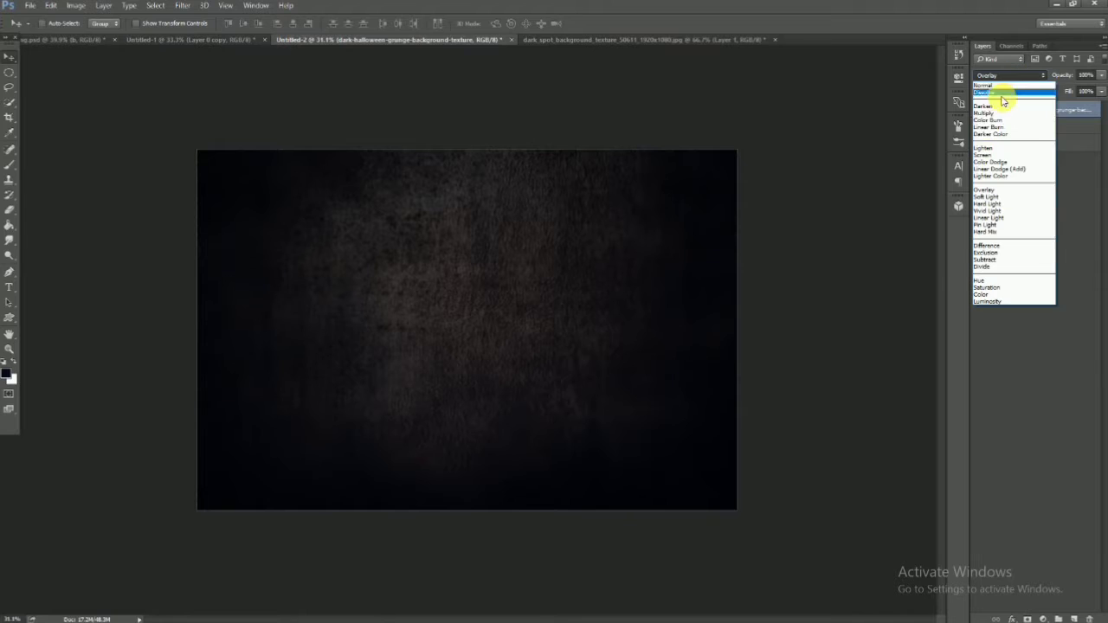
{"action": "left_click", "coordinate": [989, 165]}
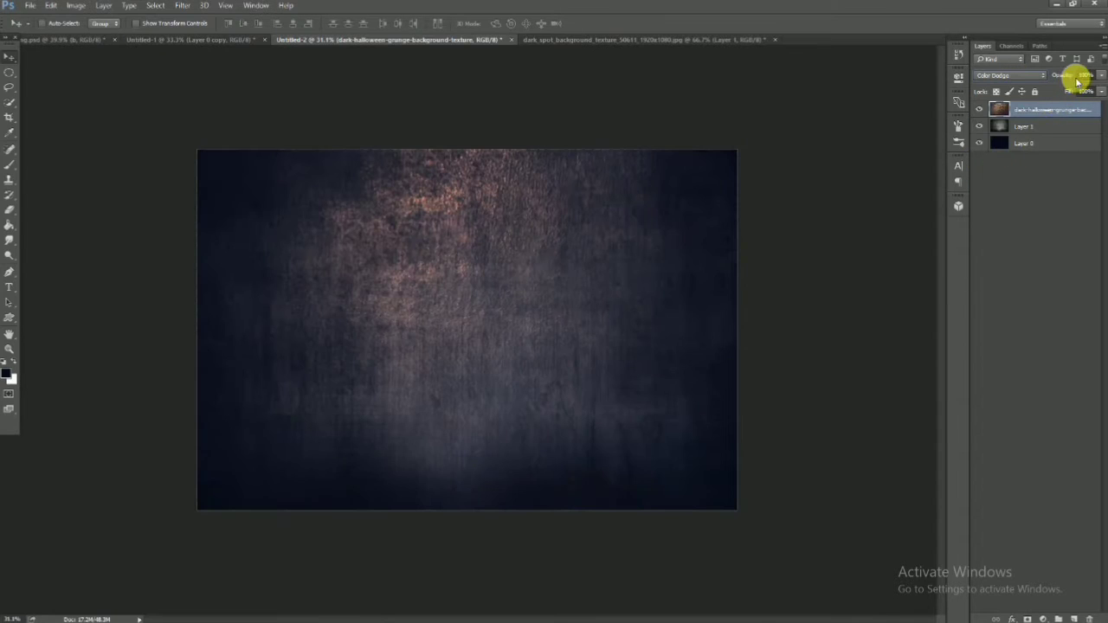
{"action": "left_click_drag", "start_coordinate": [1064, 78], "coordinate": [1063, 78]}
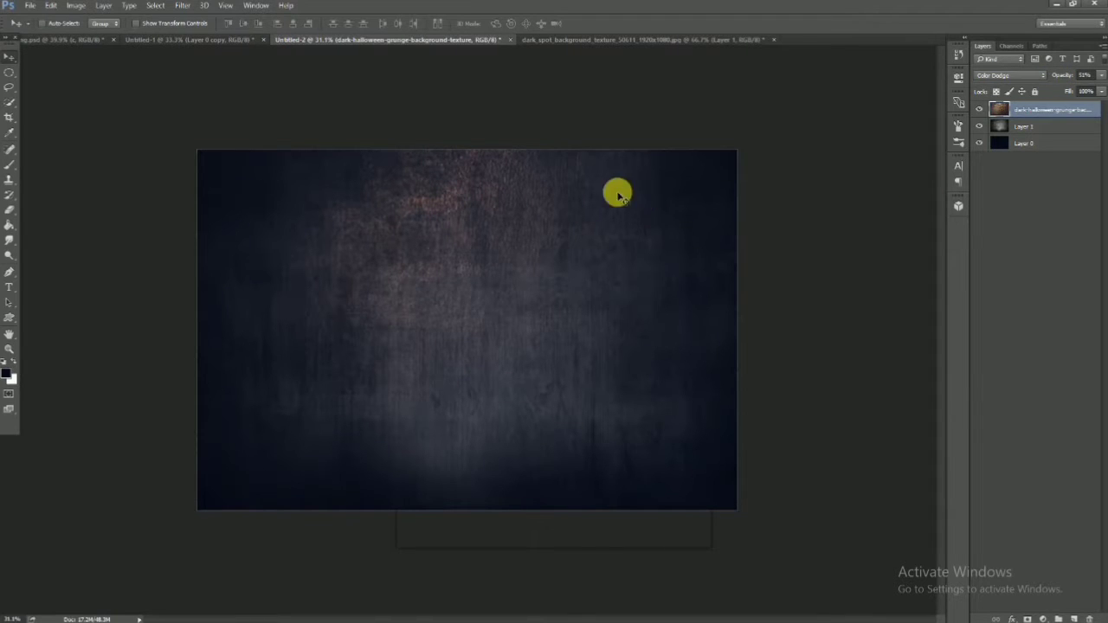
Step: Place Abstract-Black-Background-Texture as an embedded image and scale it to about 552% width and 493% height so it covers the canvas
{"action": "left_click", "coordinate": [31, 6]}
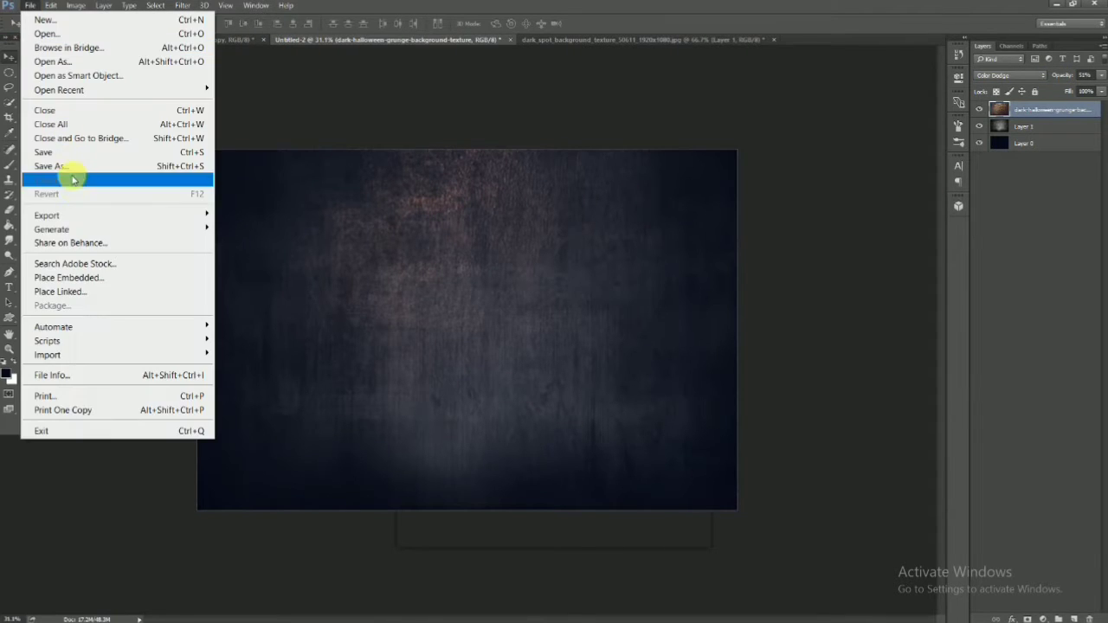
{"action": "left_click", "coordinate": [52, 278]}
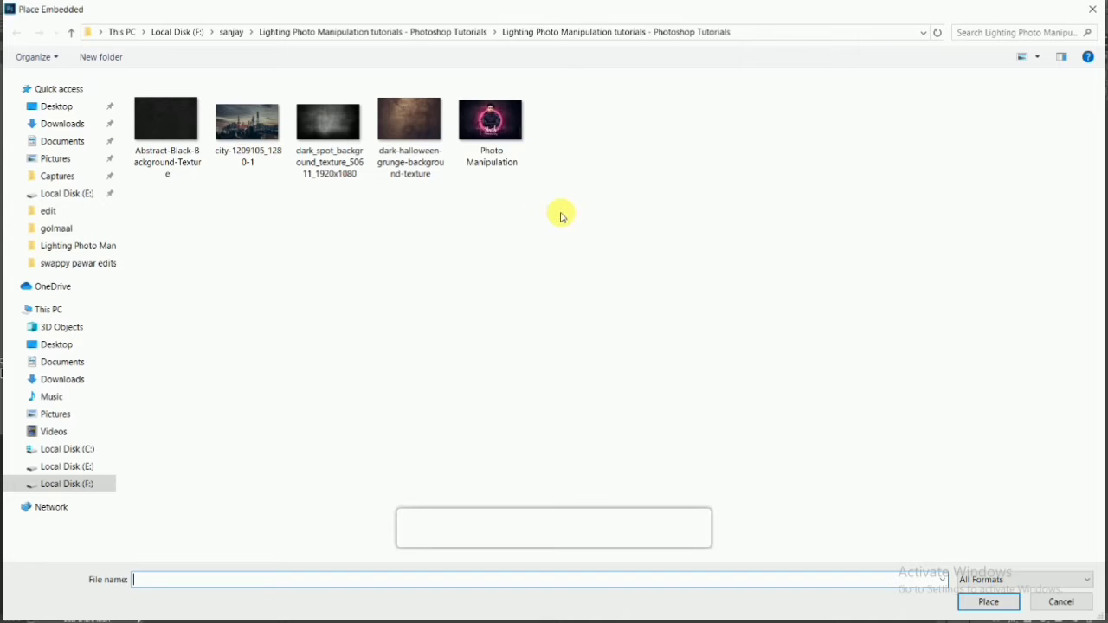
{"action": "double_click", "coordinate": [147, 153]}
{"action": "left_click_drag", "start_coordinate": [438, 311], "coordinate": [782, 511]}
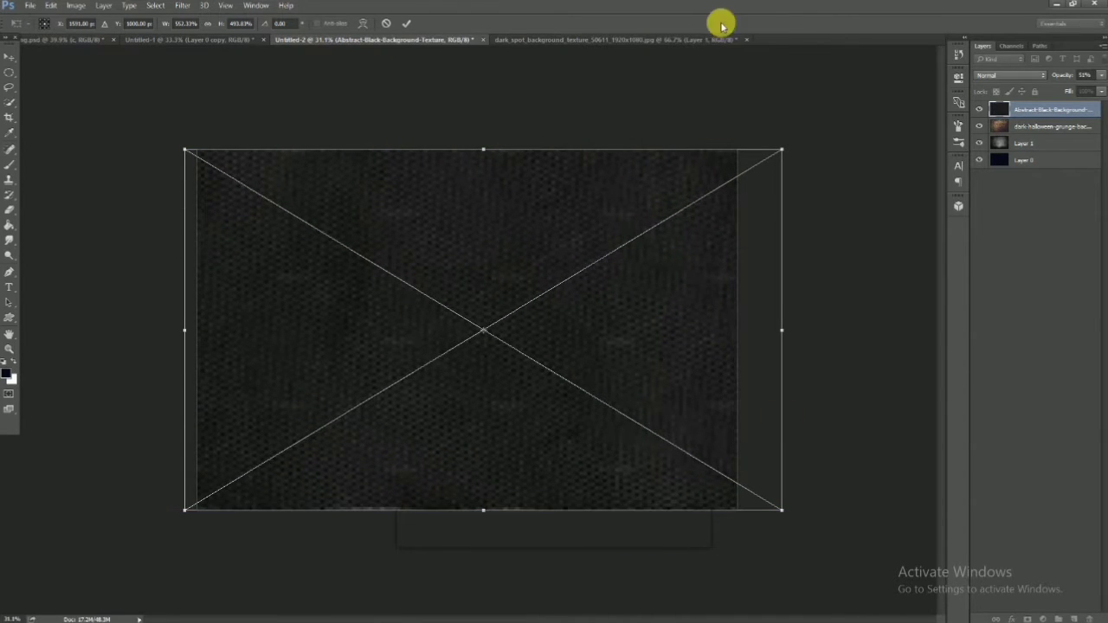
{"action": "left_click", "coordinate": [409, 25]}
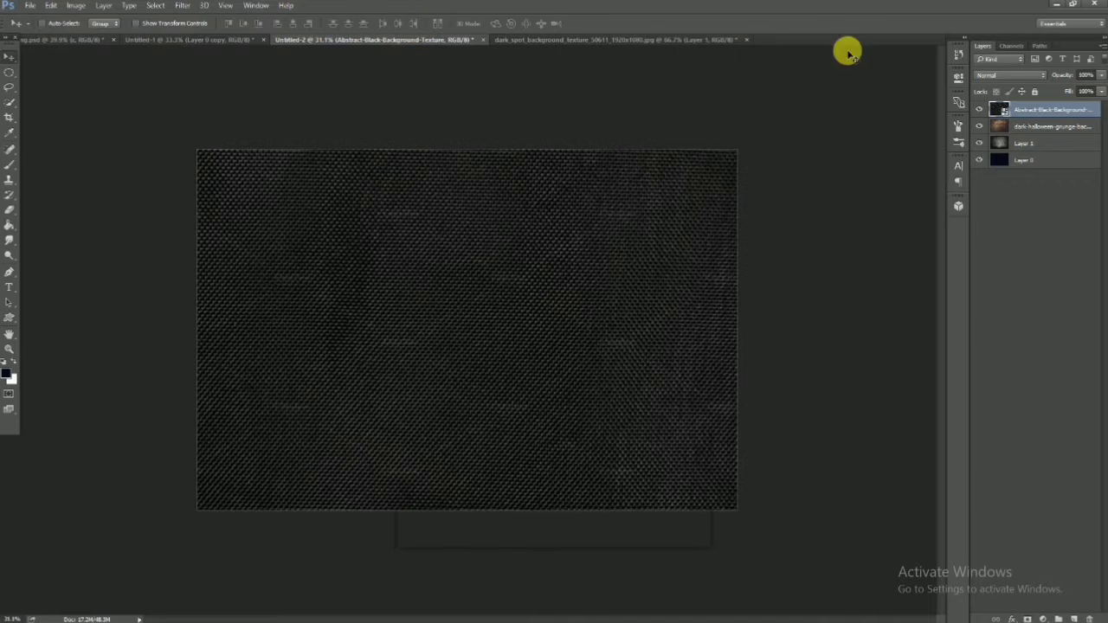
Step: Blend the abstract black texture layer with Color Dodge and rasterize it
{"action": "left_click", "coordinate": [1008, 77]}
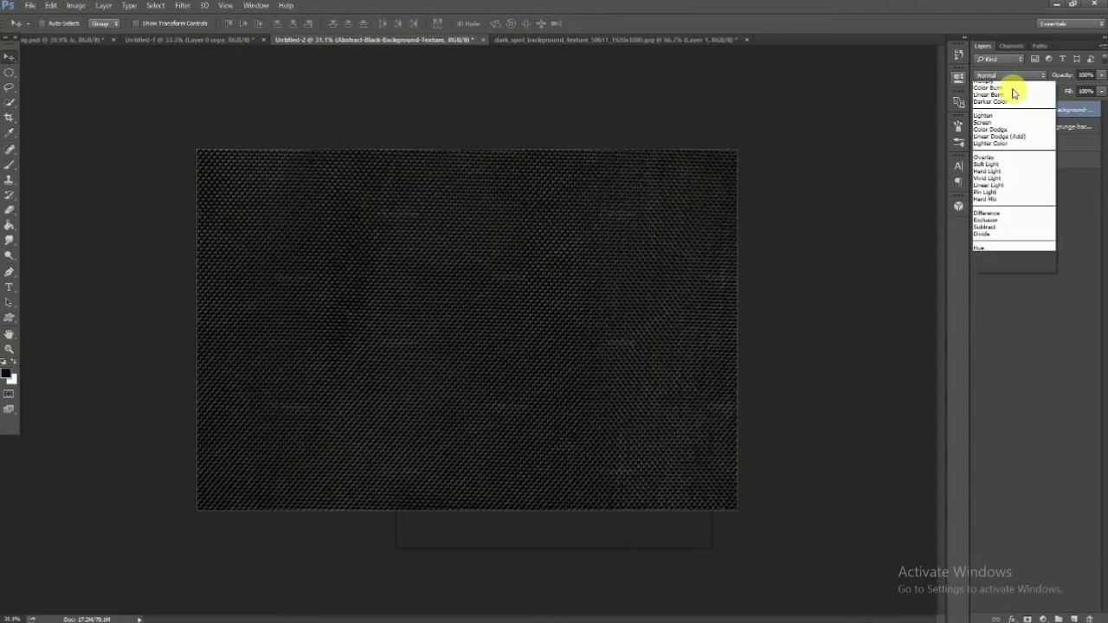
{"action": "left_click", "coordinate": [996, 163]}
{"action": "right_click", "coordinate": [1038, 117]}
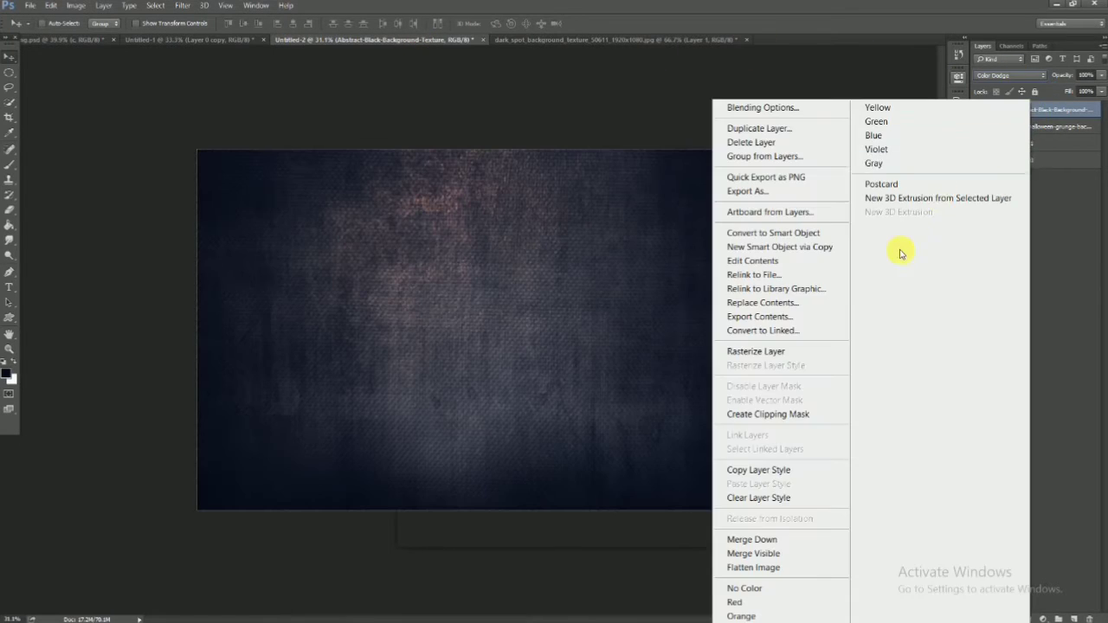
{"action": "left_click", "coordinate": [780, 353]}
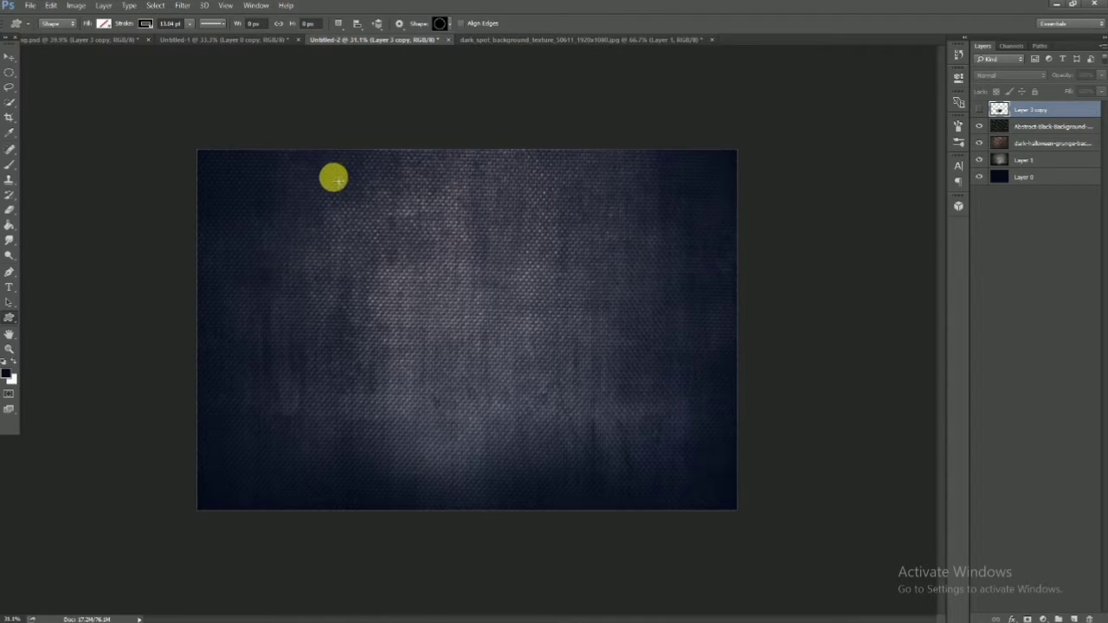
Step: Draw a ring about 1086 × 1025 px near the canvas center with the thick circle frame custom shape, with no layer selected beforehand
{"action": "left_click", "coordinate": [446, 23]}
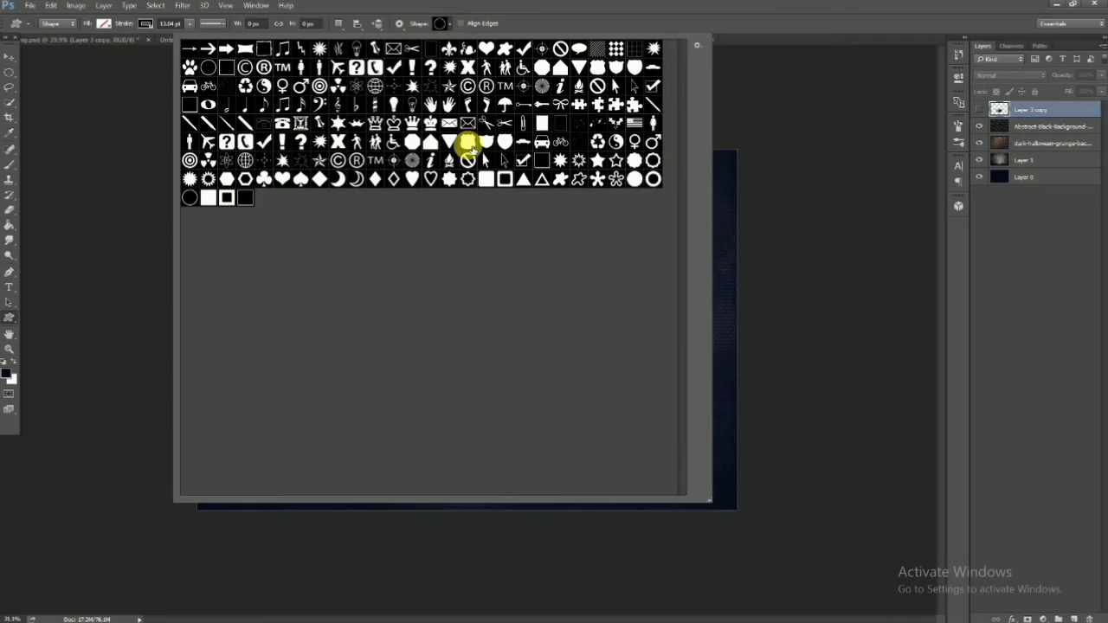
{"action": "left_click", "coordinate": [653, 180]}
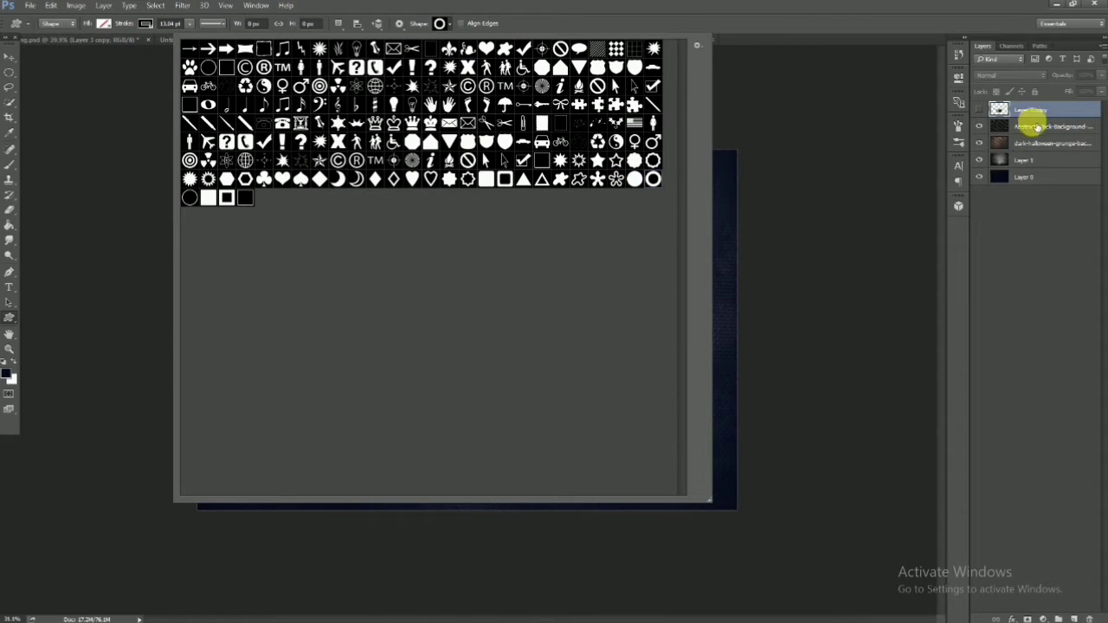
{"action": "left_click", "coordinate": [1078, 267]}
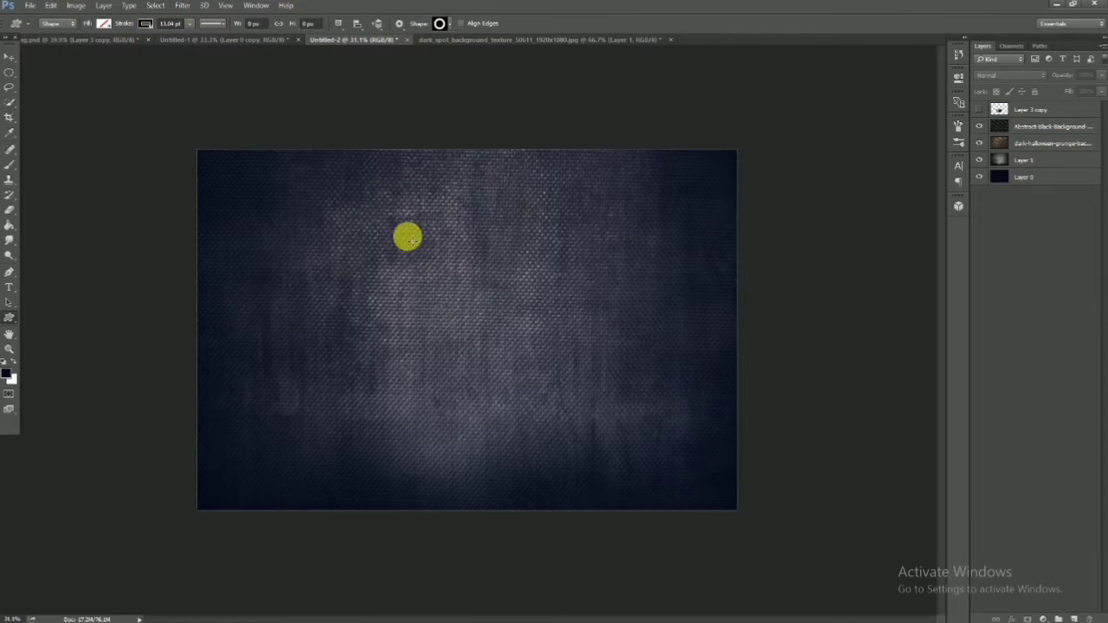
{"action": "left_click_drag", "start_coordinate": [407, 237], "coordinate": [592, 419]}
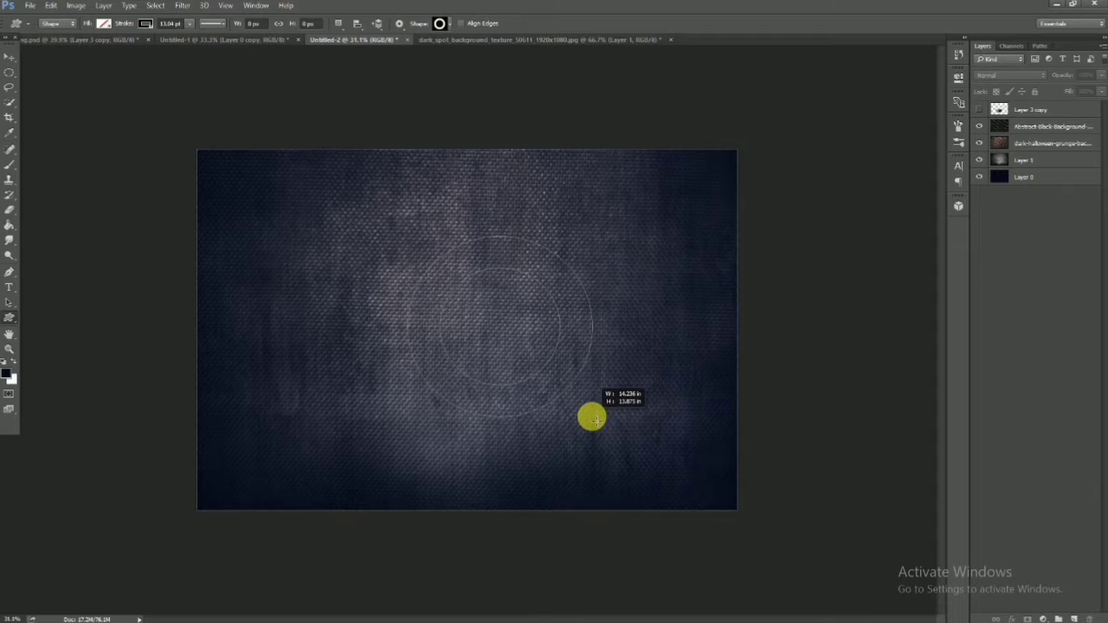
{"action": "left_click_drag", "start_coordinate": [594, 419], "coordinate": [601, 420]}
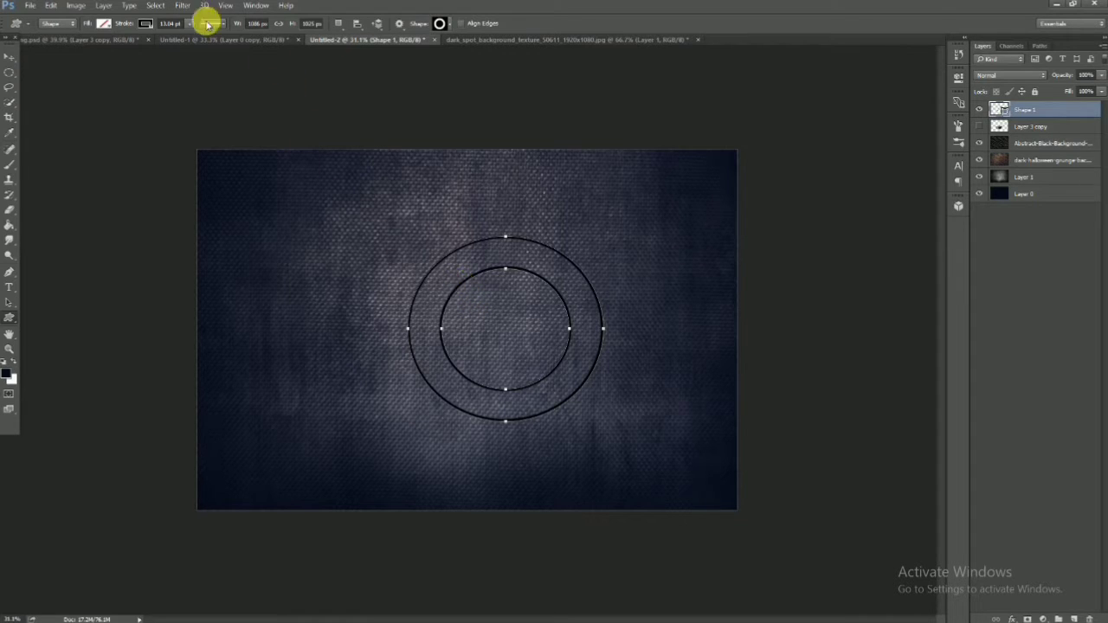
Step: Change the thick ring's fill from none to solid white, ffffff
{"action": "left_click", "coordinate": [104, 24]}
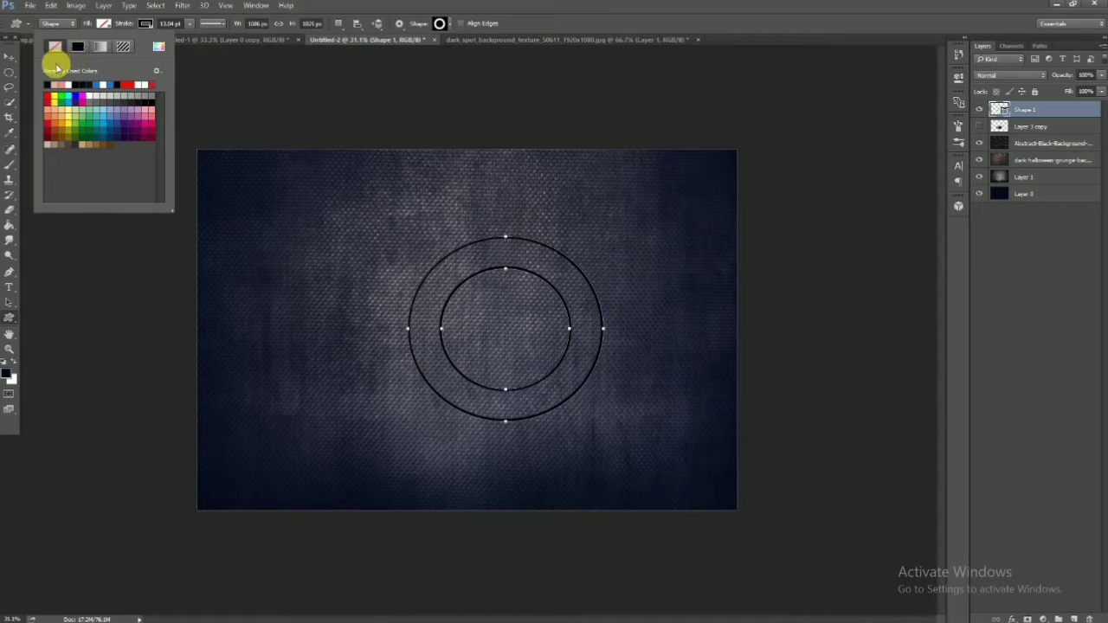
{"action": "left_click", "coordinate": [77, 46]}
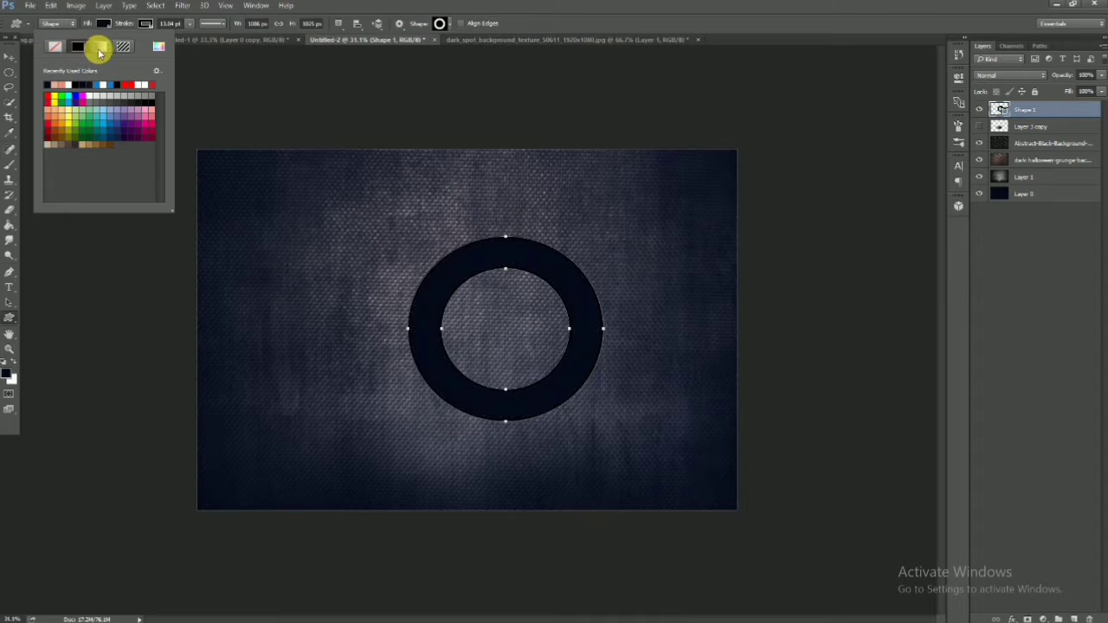
{"action": "left_click", "coordinate": [111, 26]}
{"action": "left_click", "coordinate": [110, 26]}
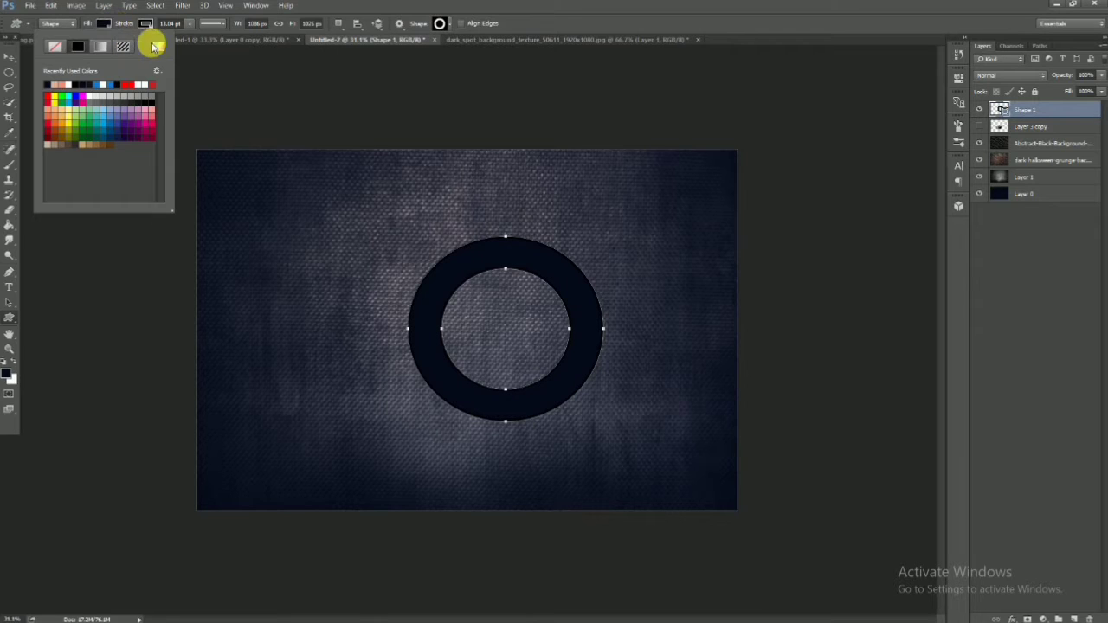
{"action": "left_click", "coordinate": [157, 46]}
{"action": "left_click", "coordinate": [797, 161]}
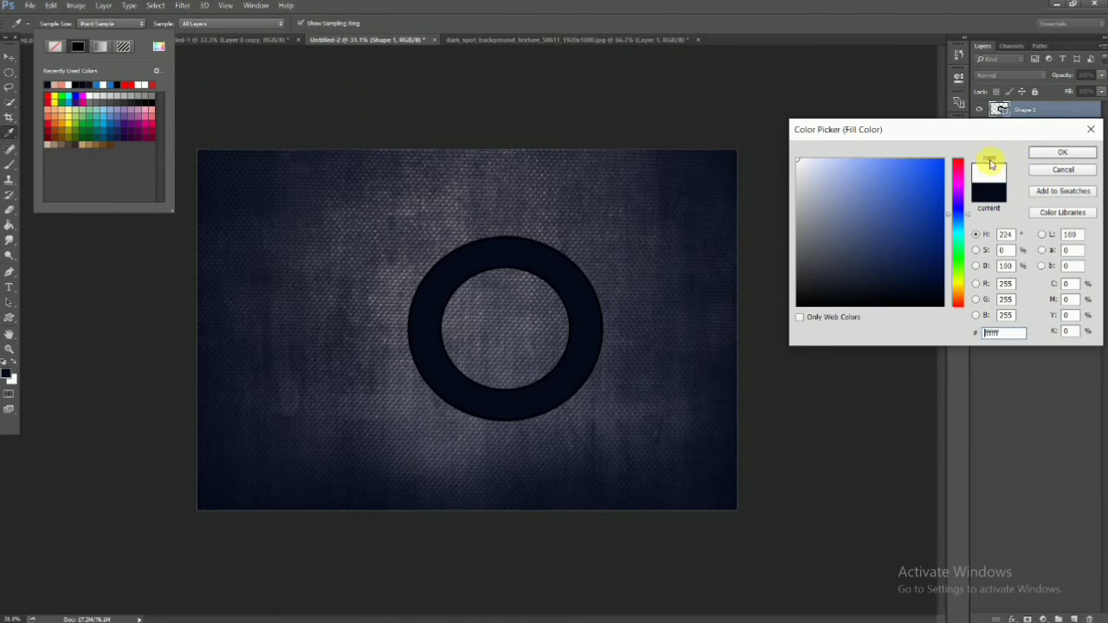
{"action": "left_click", "coordinate": [1061, 155]}
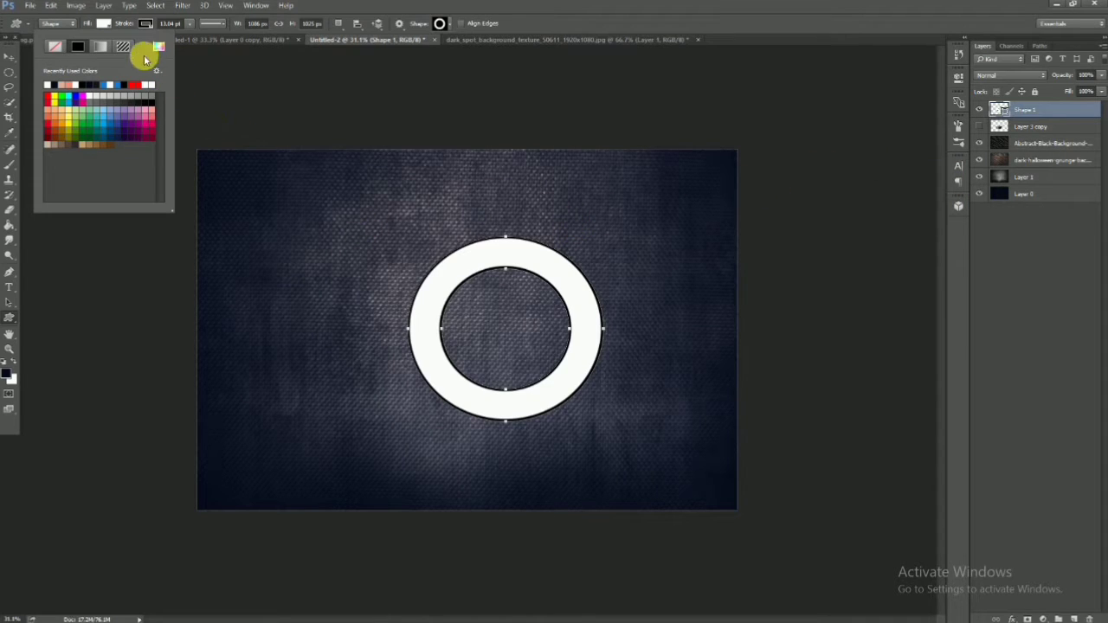
{"action": "left_click", "coordinate": [109, 27]}
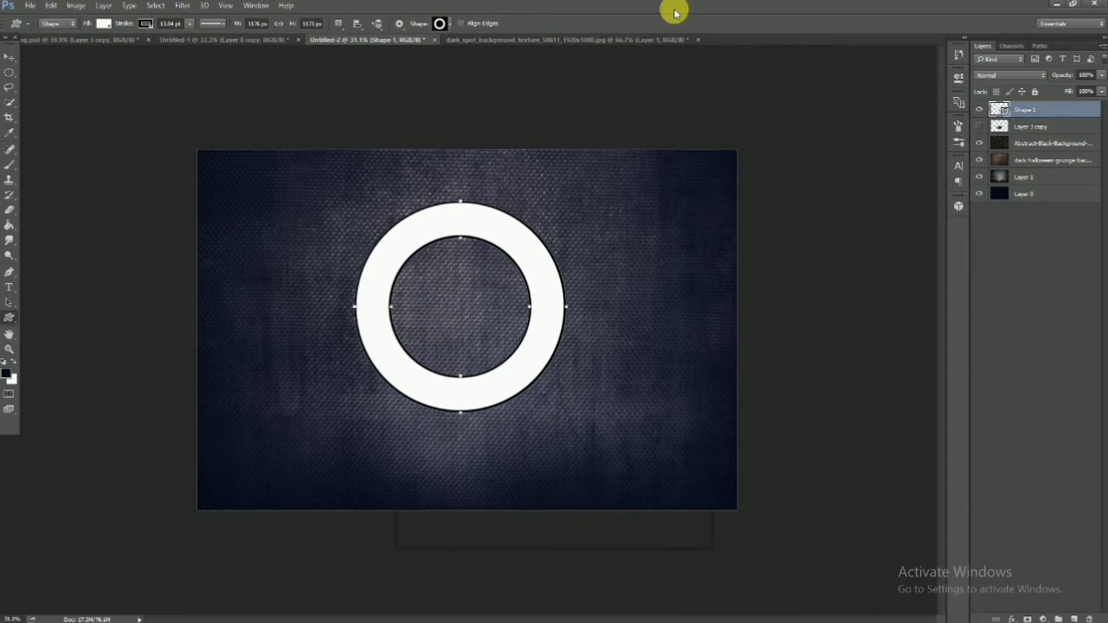
Step: Delete the thick ring and draw a ring about 1010 × 1051 px with the thin circle frame custom shape instead
{"action": "key", "text": "Delete"}
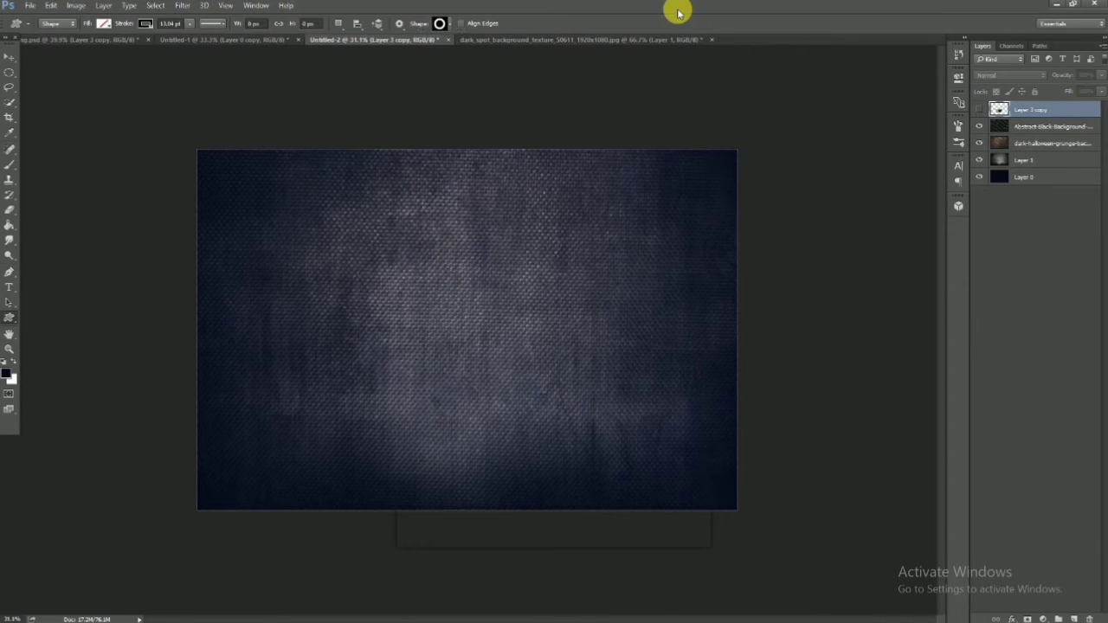
{"action": "left_click", "coordinate": [447, 24]}
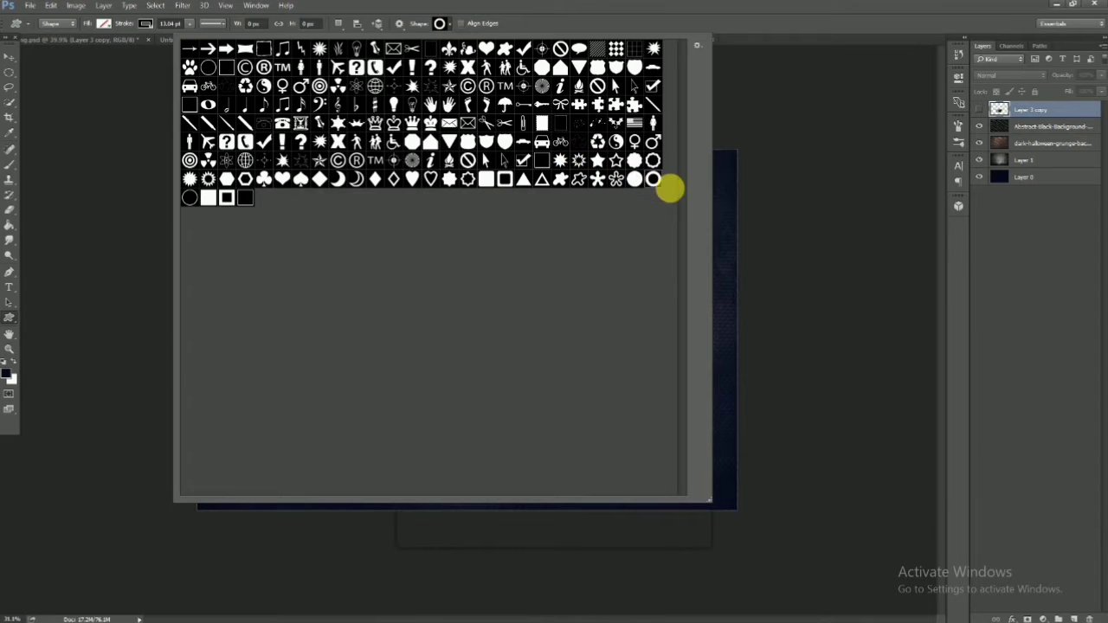
{"action": "left_click", "coordinate": [189, 199]}
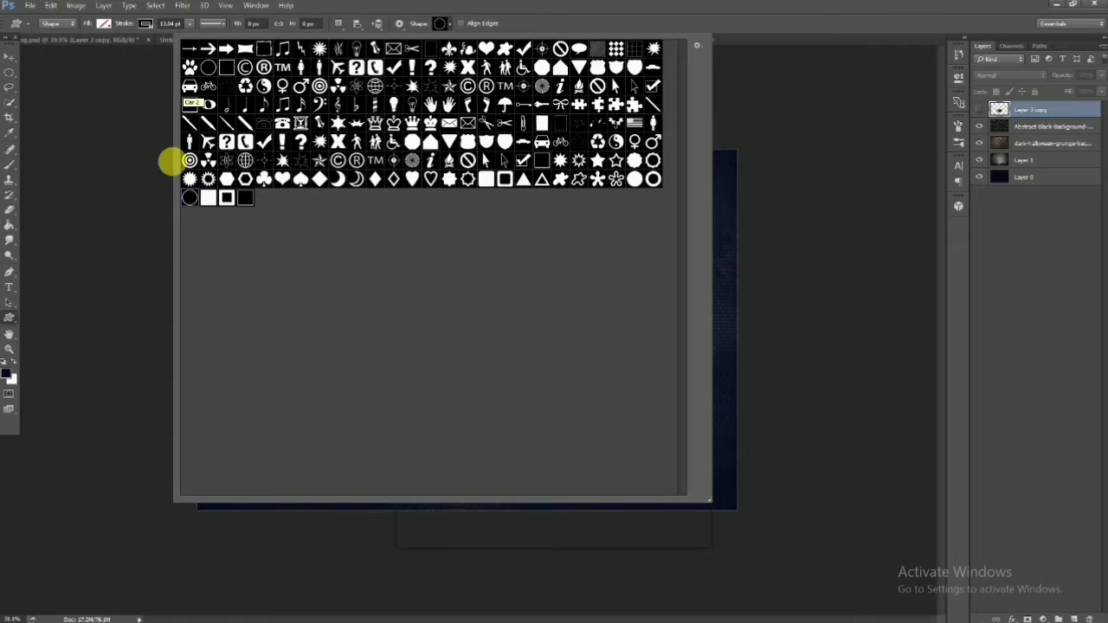
{"action": "key", "text": "Escape"}
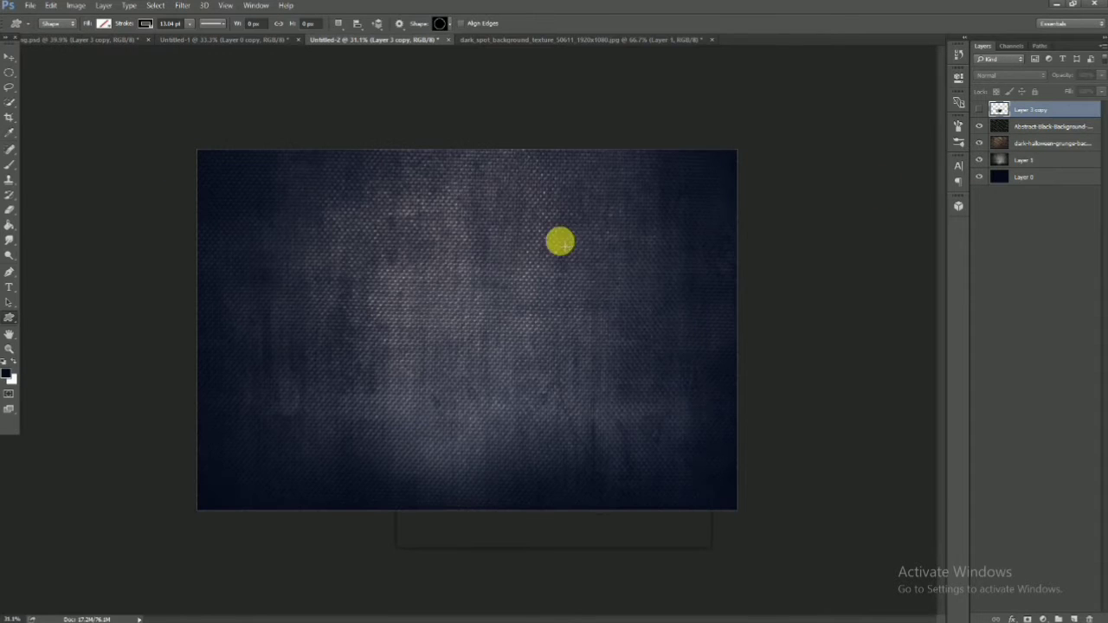
{"action": "left_click_drag", "start_coordinate": [355, 234], "coordinate": [538, 423]}
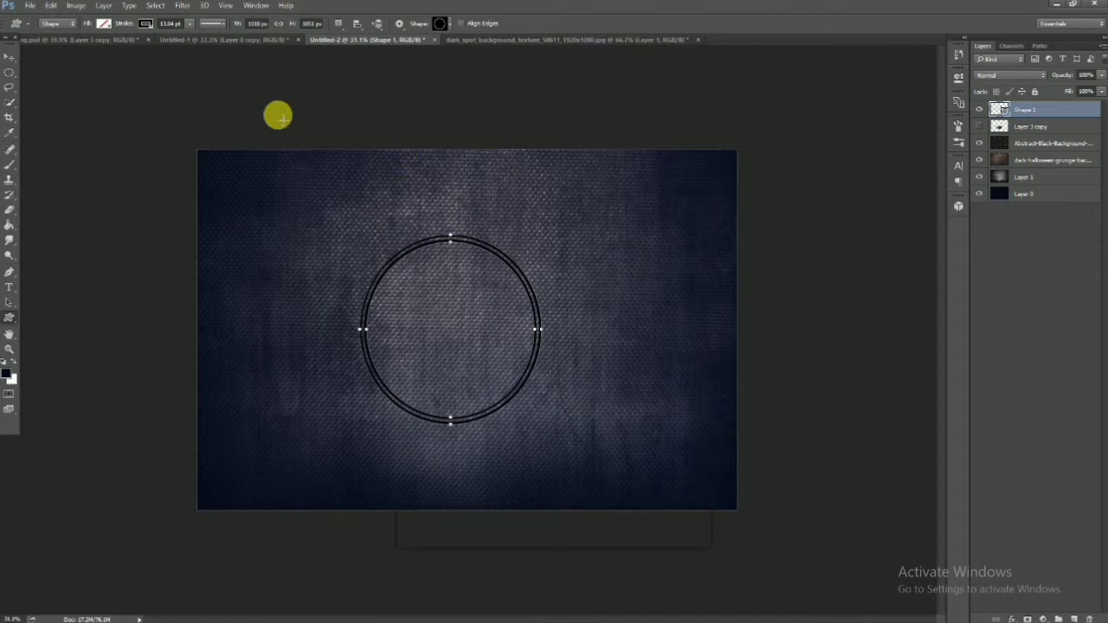
Step: Set the thin ring's stroke color to white, ffffff
{"action": "left_click", "coordinate": [142, 23]}
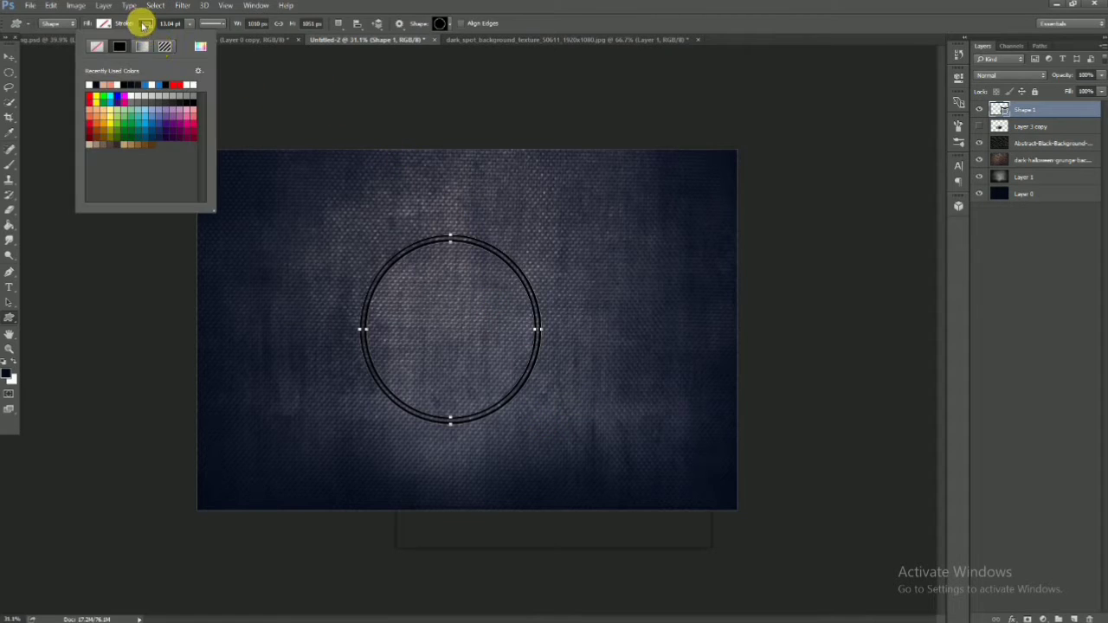
{"action": "left_click", "coordinate": [199, 45]}
{"action": "left_click_drag", "start_coordinate": [844, 169], "coordinate": [747, 126]}
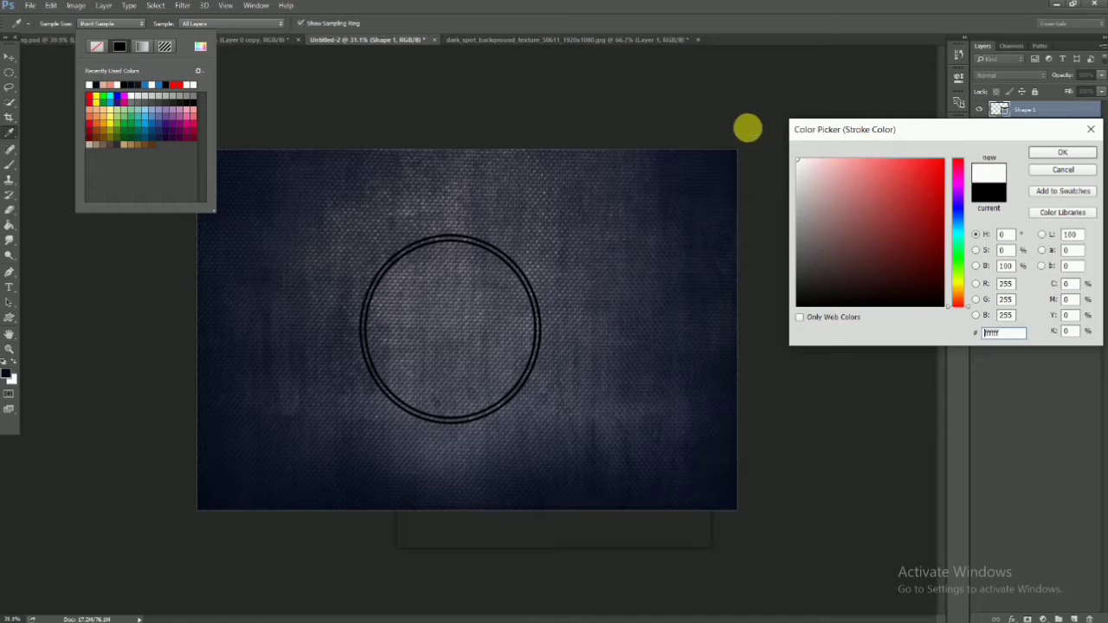
{"action": "left_click", "coordinate": [1059, 156]}
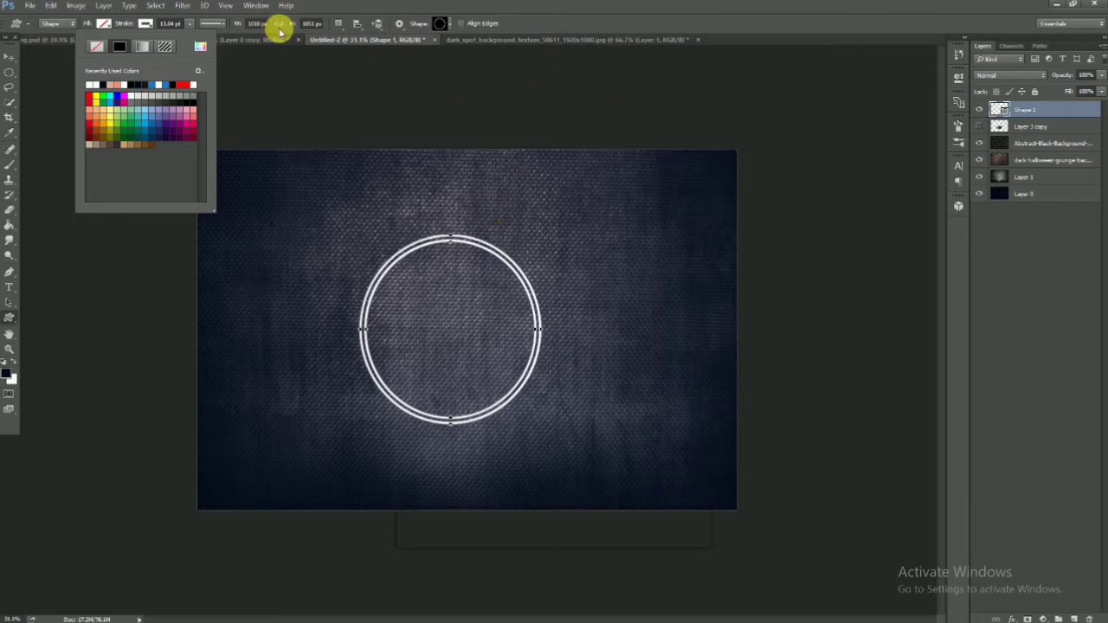
{"action": "left_click", "coordinate": [149, 23]}
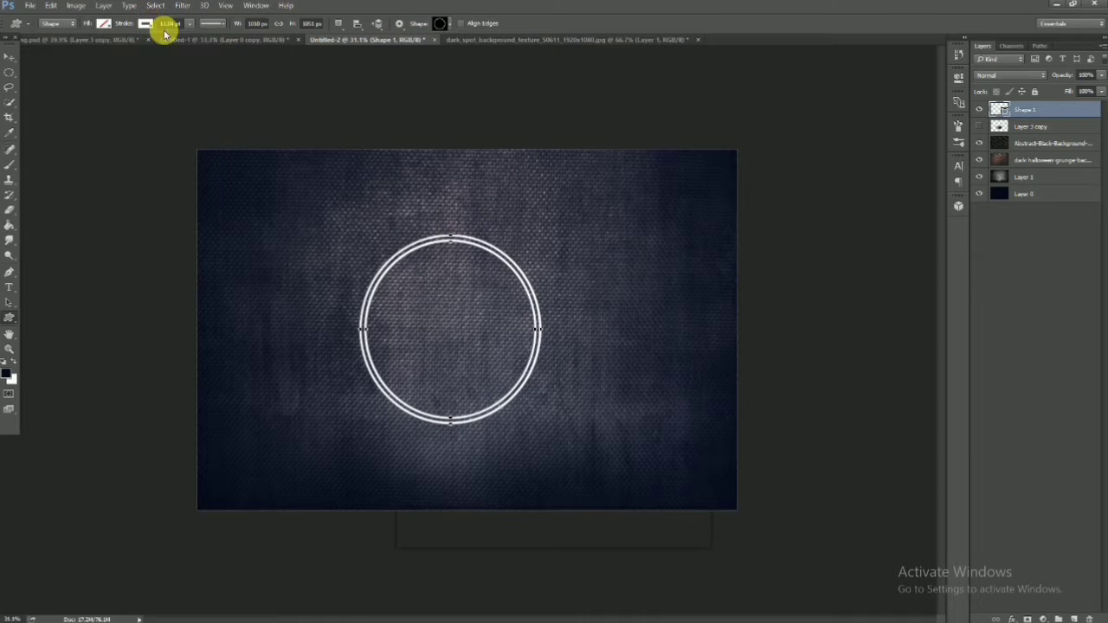
Step: Move the white ring up slightly and across so it sits near the center of the canvas
{"action": "left_click", "coordinate": [7, 57]}
{"action": "left_click_drag", "start_coordinate": [440, 243], "coordinate": [462, 238]}
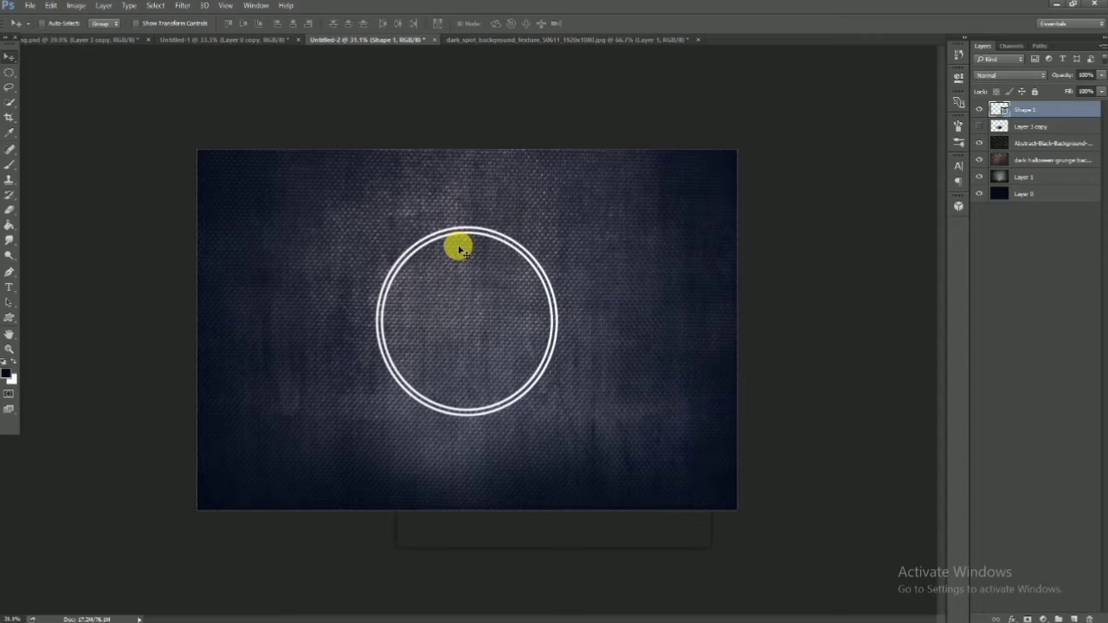
{"action": "key", "text": "ctrl"}
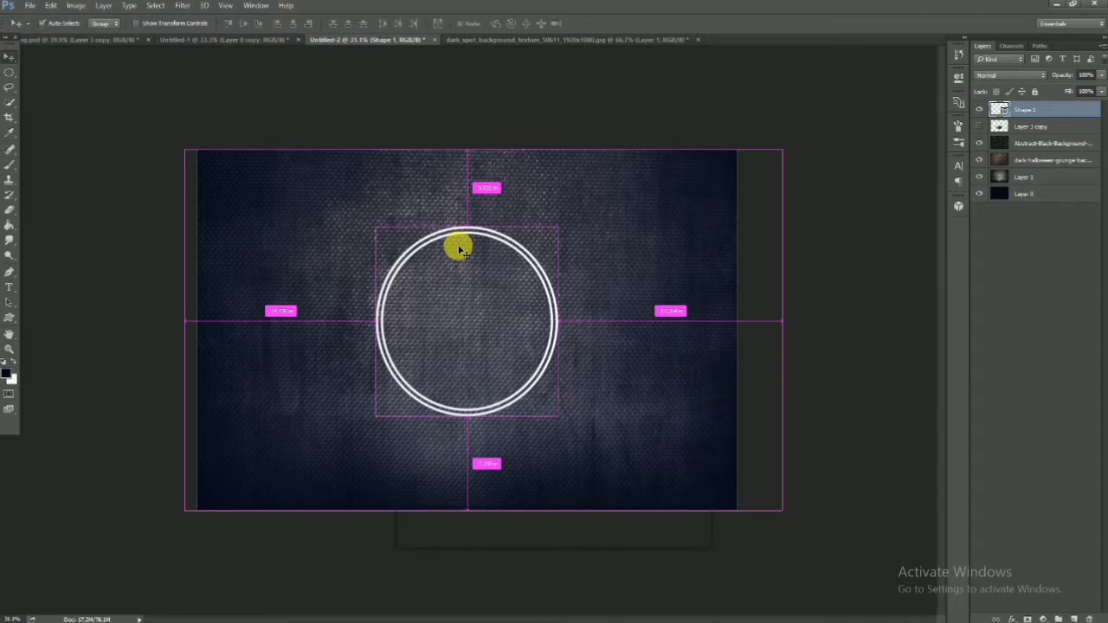
Step: Add a new layer above the ring and choose a soft round brush with 1% hardness for painting on it
{"action": "left_click", "coordinate": [1073, 620]}
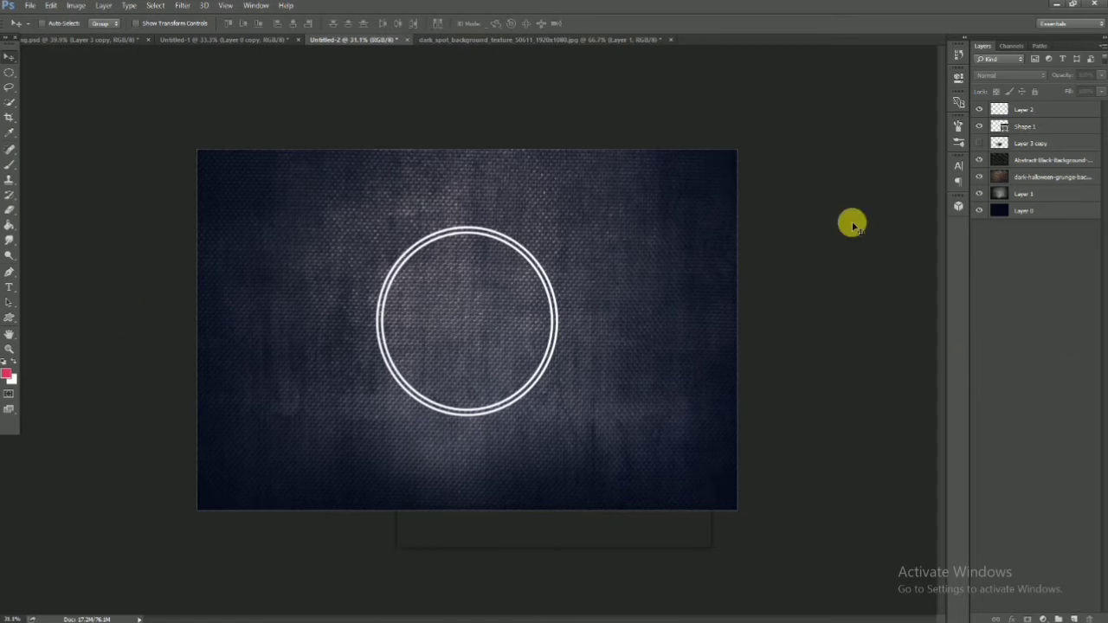
{"action": "left_click", "coordinate": [1063, 112]}
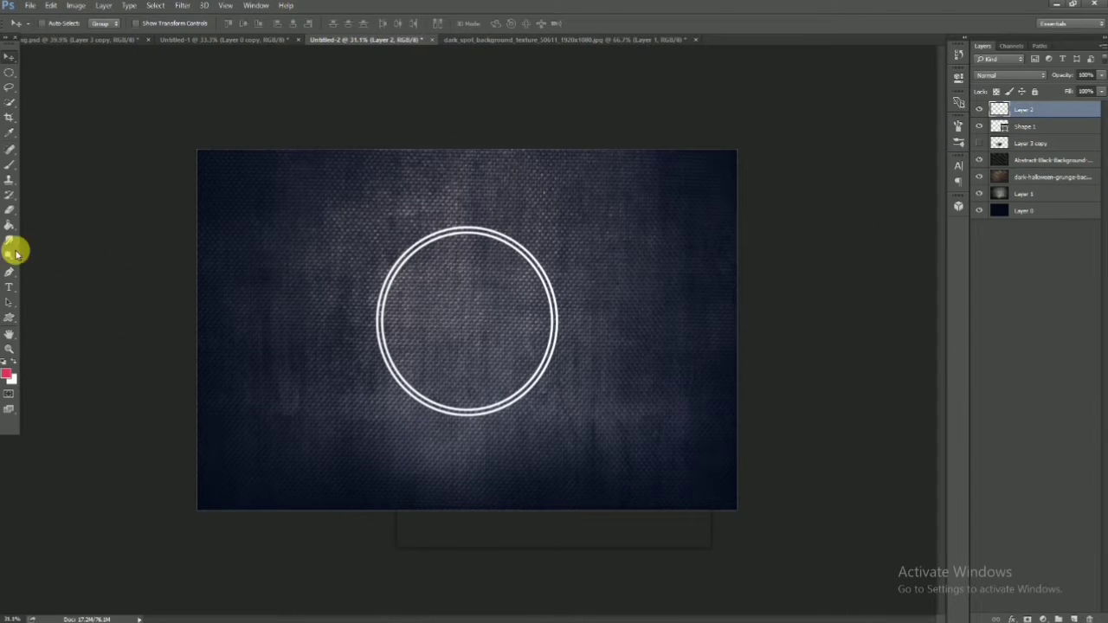
{"action": "left_click", "coordinate": [12, 165]}
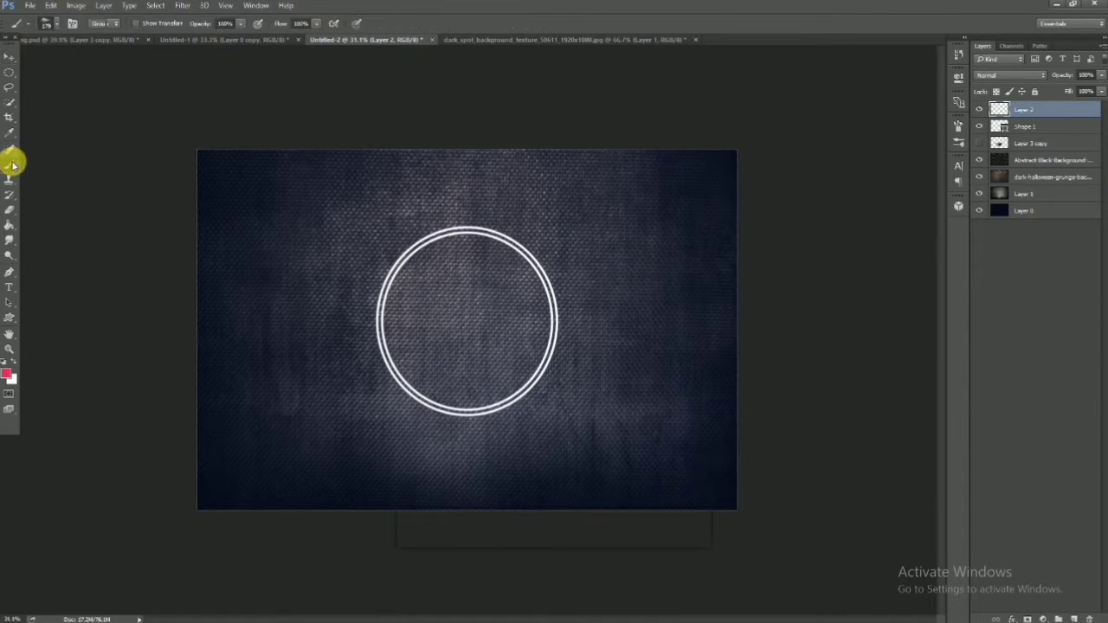
{"action": "right_click", "coordinate": [512, 301]}
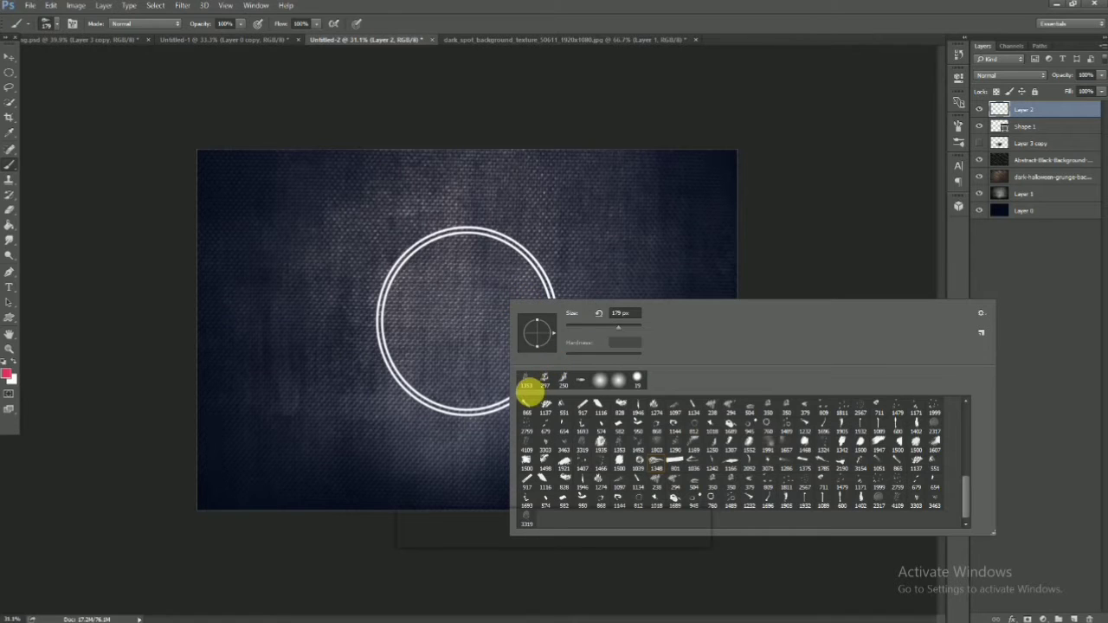
{"action": "left_click", "coordinate": [598, 381]}
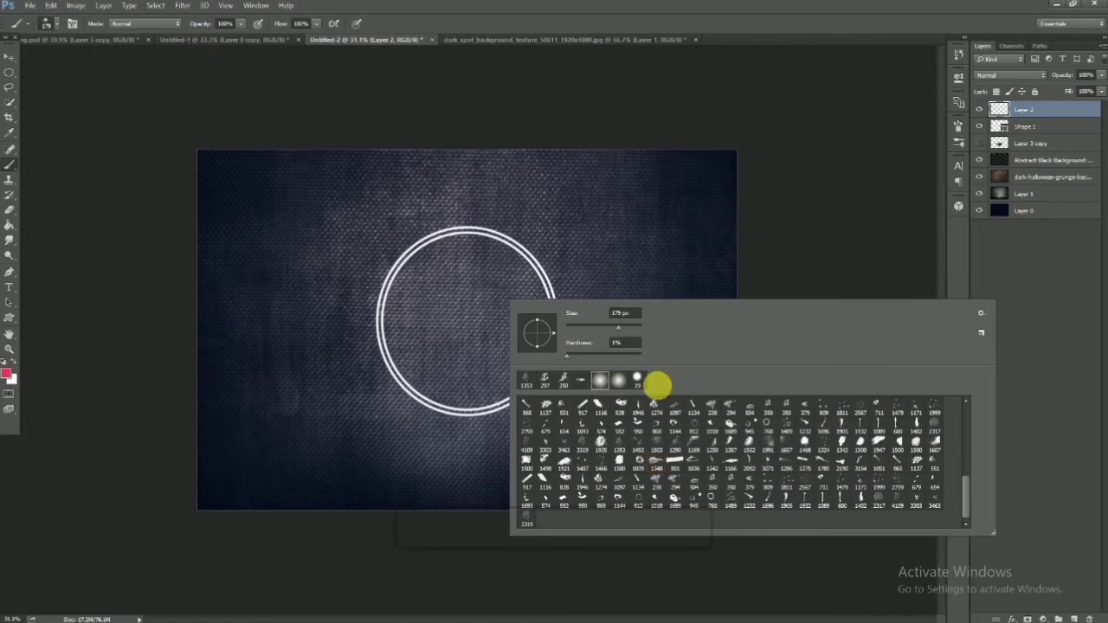
{"action": "left_click", "coordinate": [1047, 106]}
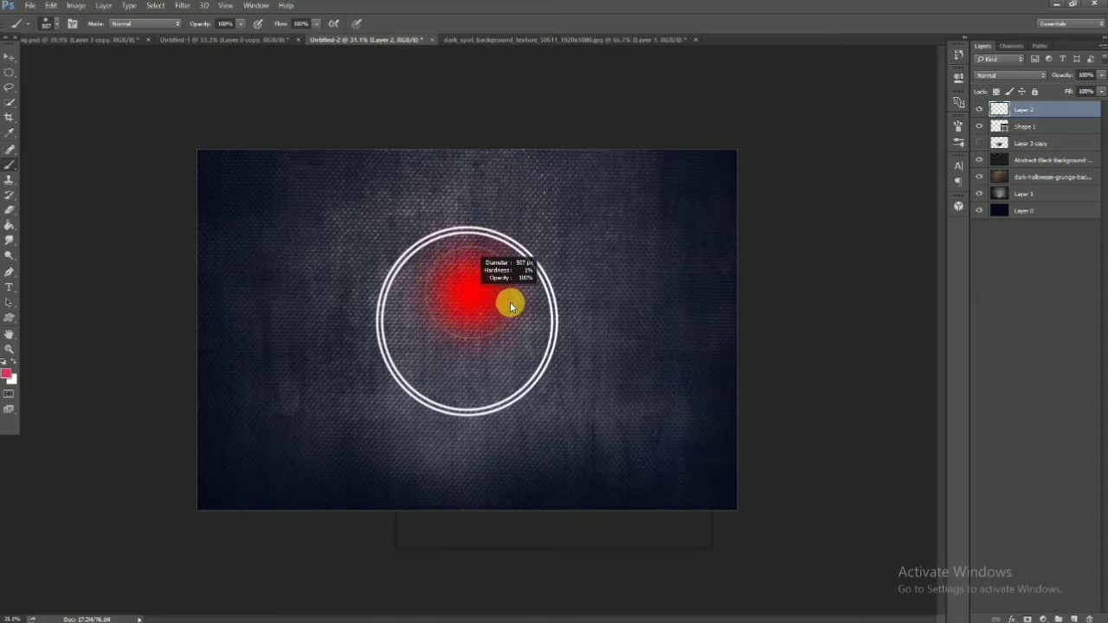
Step: Enlarge the soft brush to about 1429 px and paint a pink glow over the ring's center on the new layer
{"action": "left_click_drag", "start_coordinate": [476, 320], "coordinate": [488, 323]}
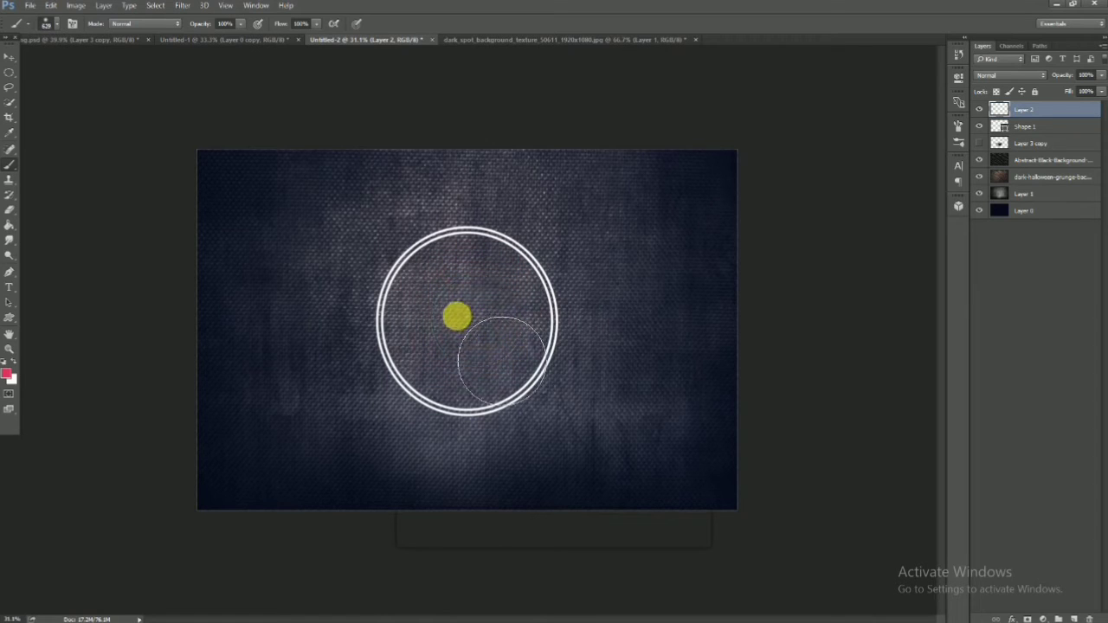
{"action": "left_click", "coordinate": [469, 320]}
{"action": "key", "text": "ctrl+z"}
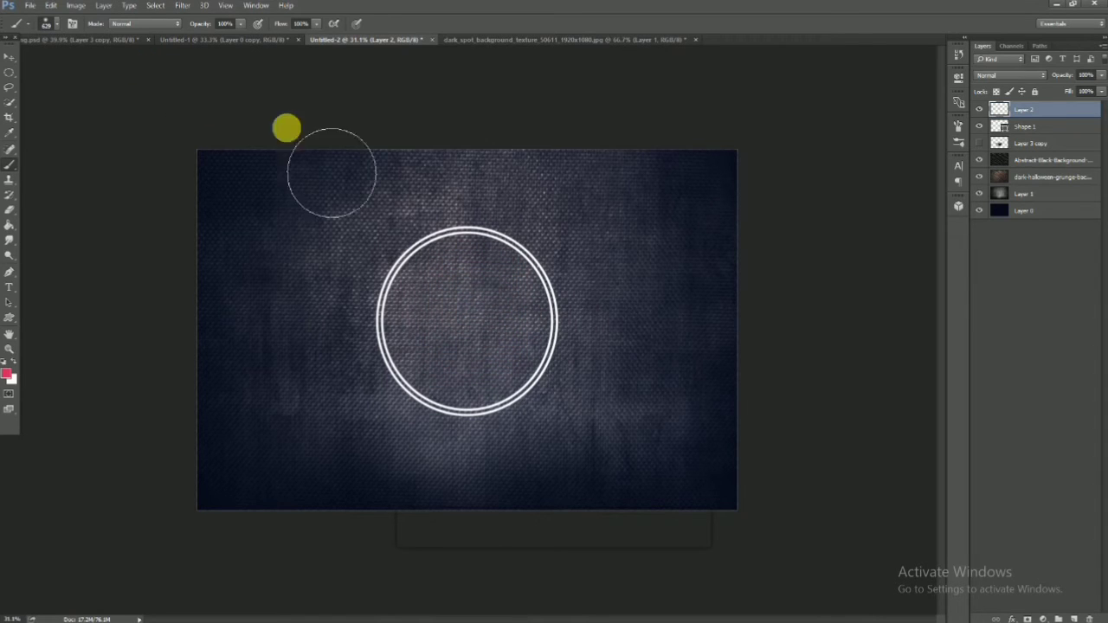
{"action": "mouse_move", "coordinate": [458, 289]}
{"action": "left_mouse_down"}
{"action": "mouse_move", "coordinate": [537, 309]}
{"action": "mouse_move", "coordinate": [524, 299]}
{"action": "left_mouse_up"}
{"action": "left_click_drag", "start_coordinate": [457, 317], "coordinate": [491, 330]}
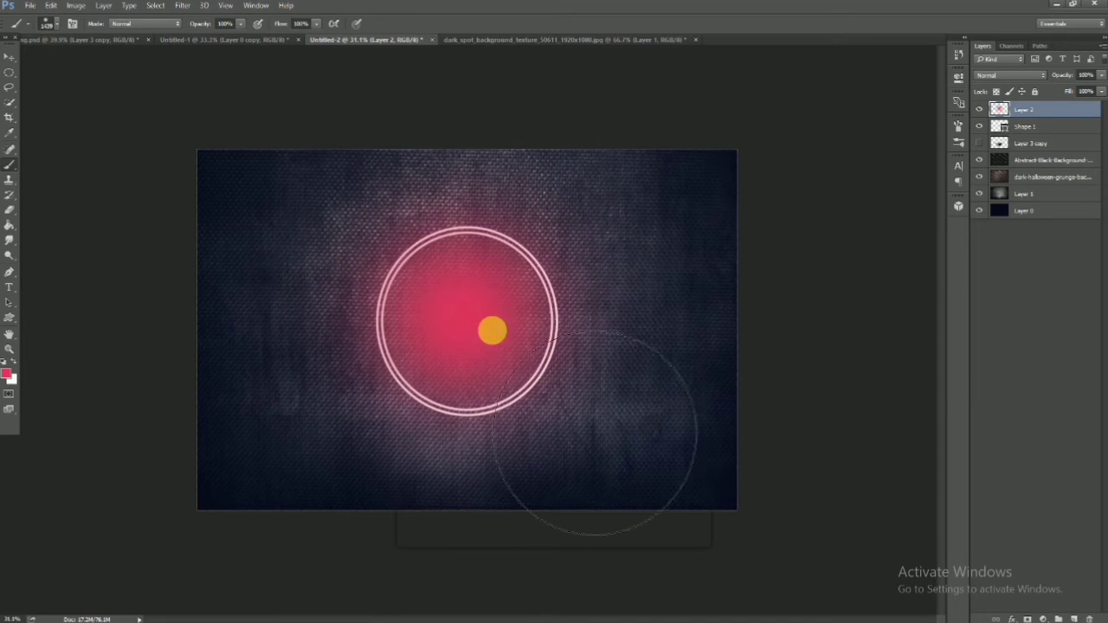
Step: Blend the pink glow layer with Color Dodge and add another pink dab at the ring's center
{"action": "left_click", "coordinate": [1020, 75]}
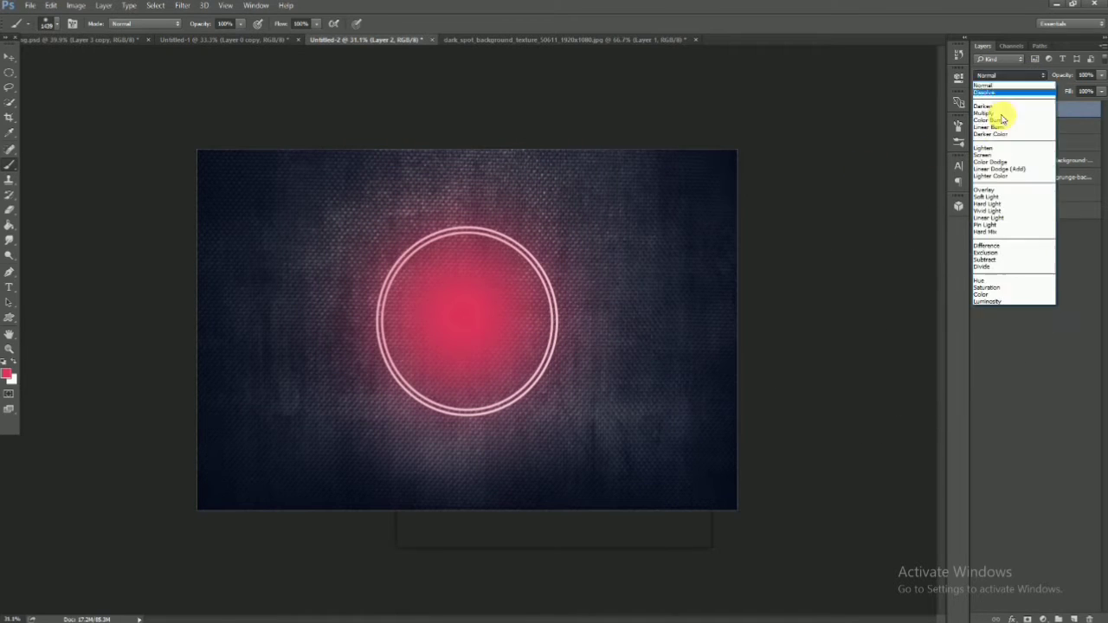
{"action": "left_click", "coordinate": [988, 162]}
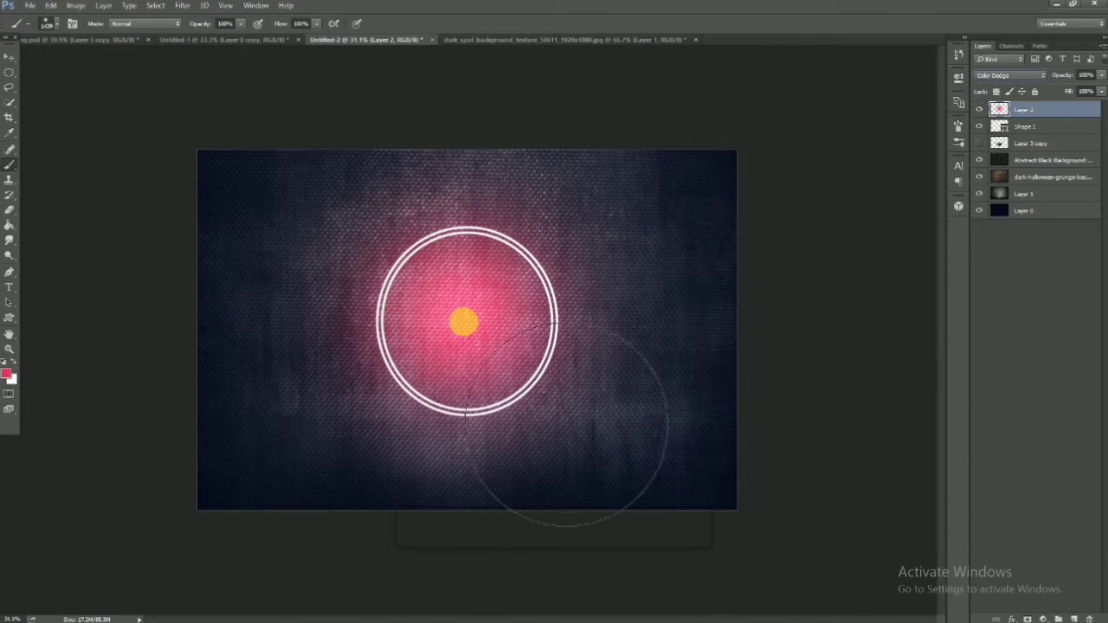
{"action": "left_click", "coordinate": [463, 316]}
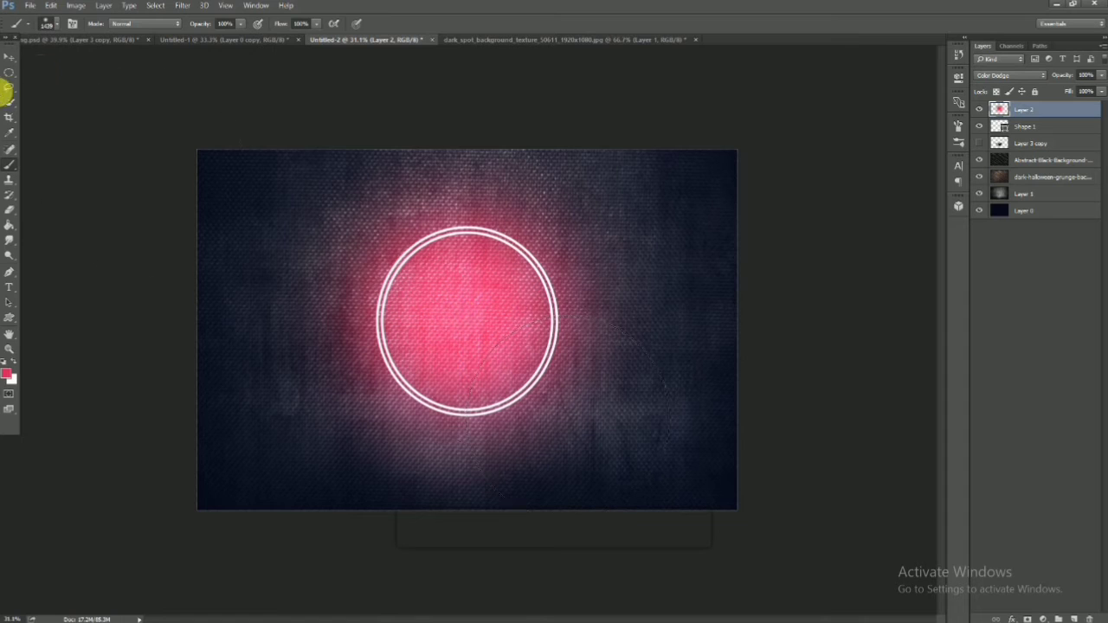
Step: Scale the pink glow layer down to about 85% and center it on the canvas behind the ring's outline
{"action": "left_click", "coordinate": [8, 56]}
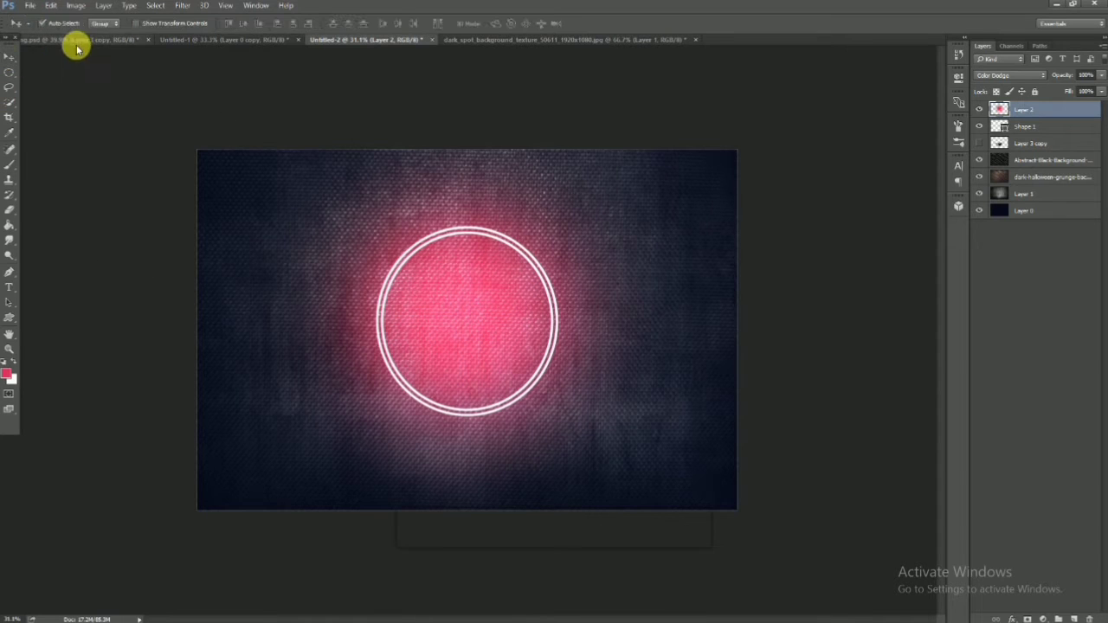
{"action": "key", "text": "ctrl+t"}
{"action": "left_click_drag", "start_coordinate": [437, 396], "coordinate": [482, 396]}
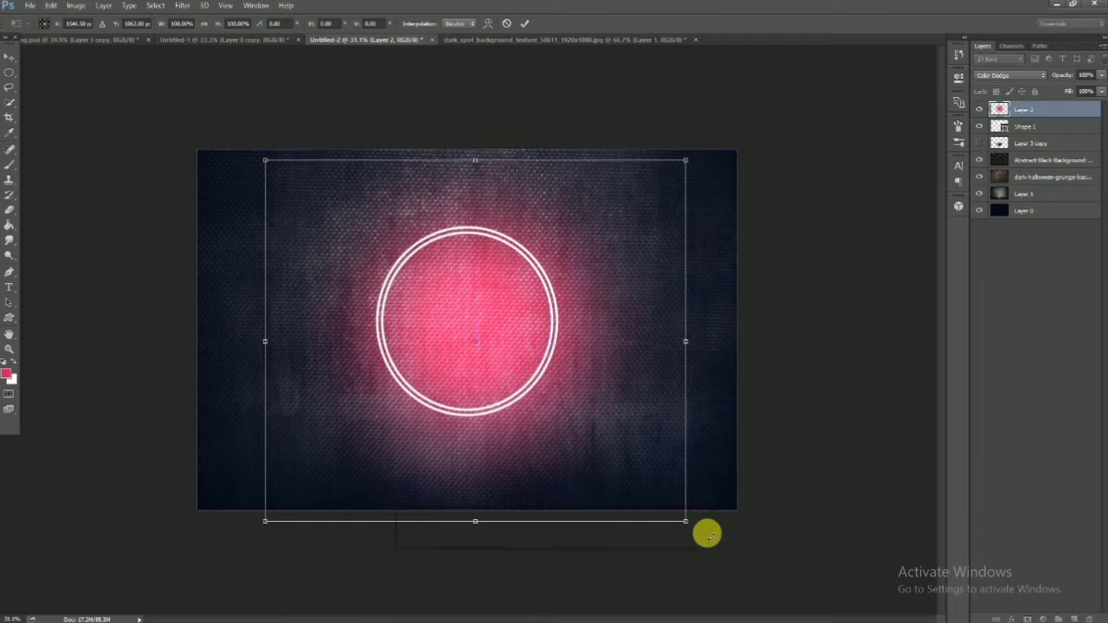
{"action": "left_click_drag", "start_coordinate": [686, 525], "coordinate": [591, 440]}
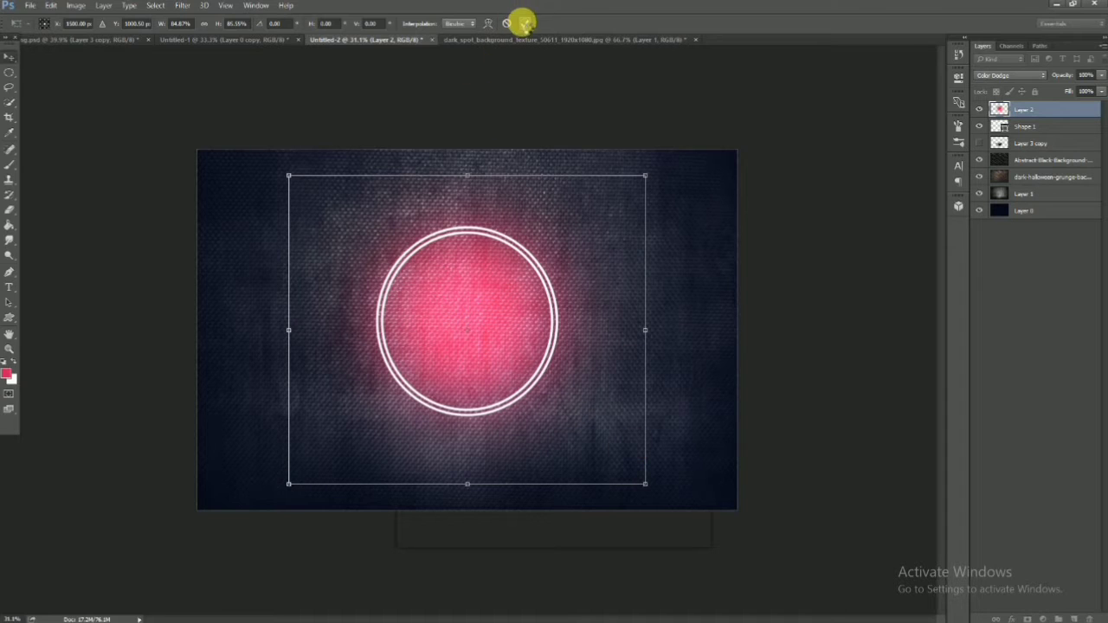
{"action": "left_click", "coordinate": [522, 23]}
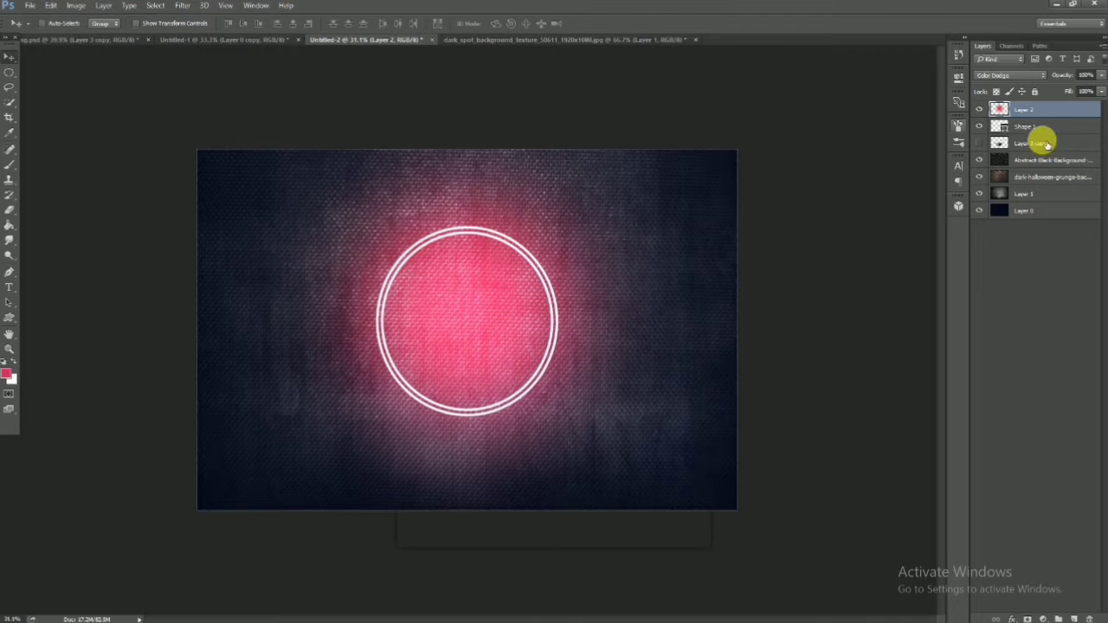
{"action": "left_click", "coordinate": [1004, 128]}
{"action": "double_click", "coordinate": [1004, 128]}
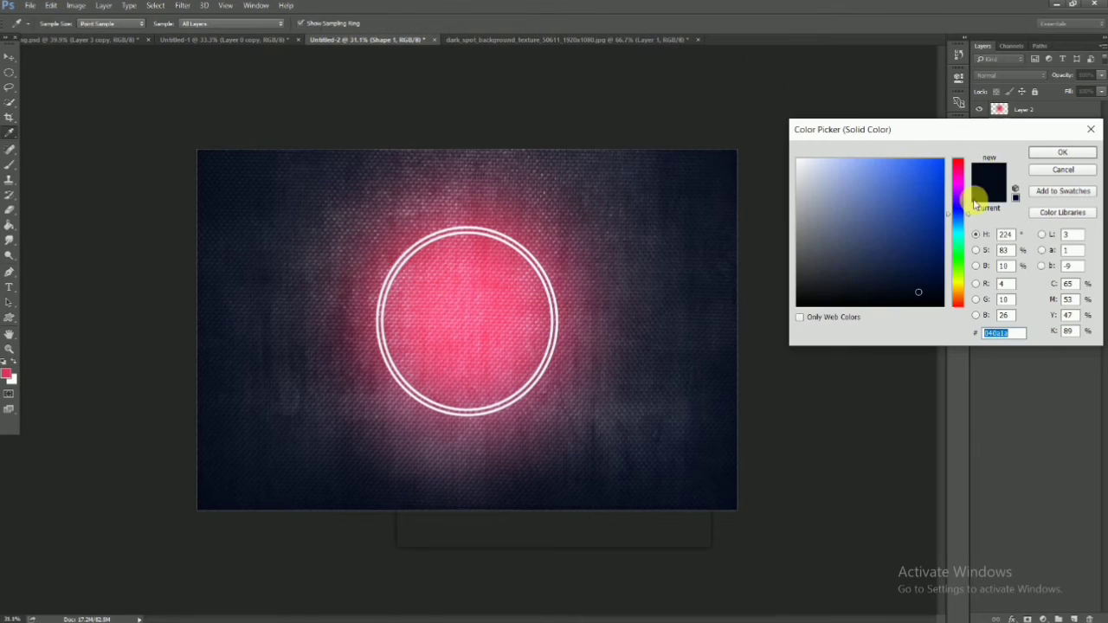
{"action": "left_click", "coordinate": [1062, 171]}
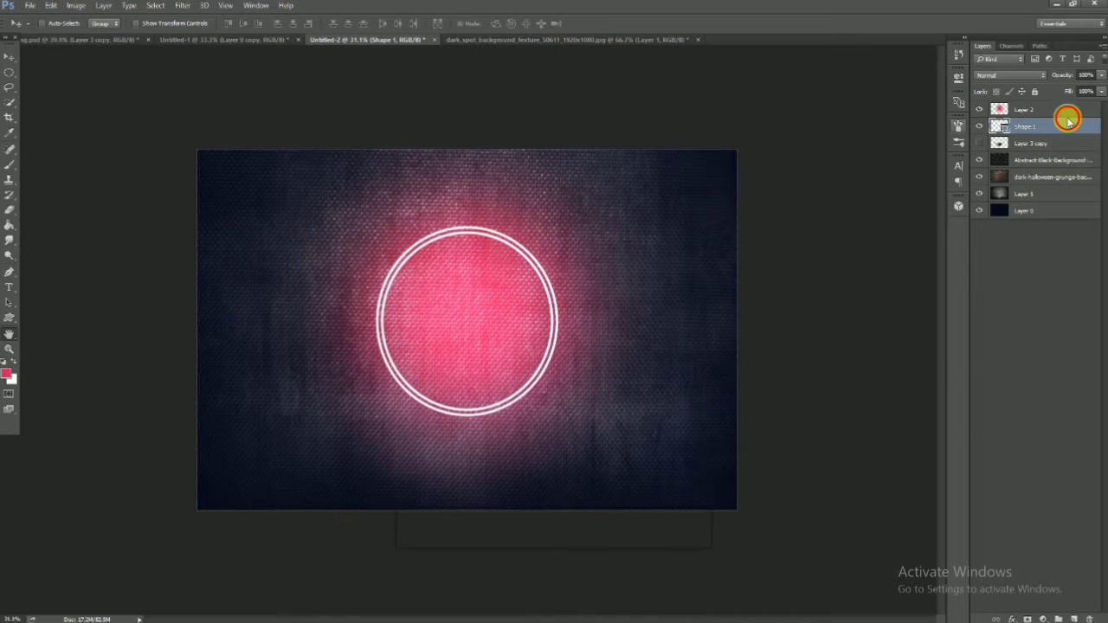
Step: Open the layer style of the ring's Shape 1 layer and enable a Stroke effect with its settings shown
{"action": "double_click", "coordinate": [1066, 127]}
{"action": "left_click", "coordinate": [1048, 119]}
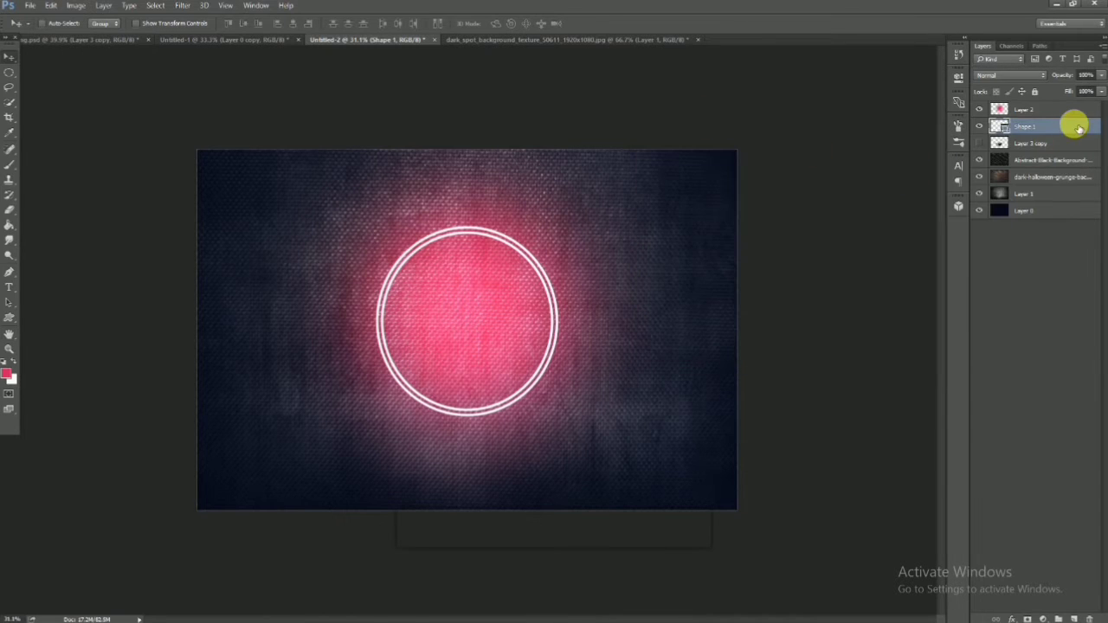
{"action": "double_click", "coordinate": [1021, 149]}
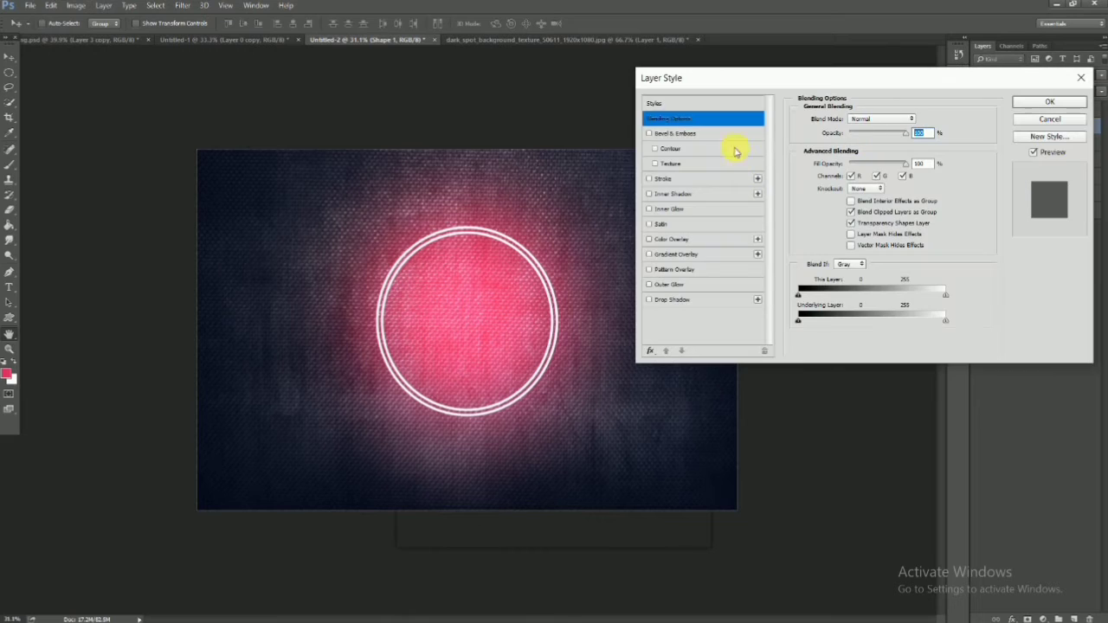
{"action": "left_click", "coordinate": [650, 179]}
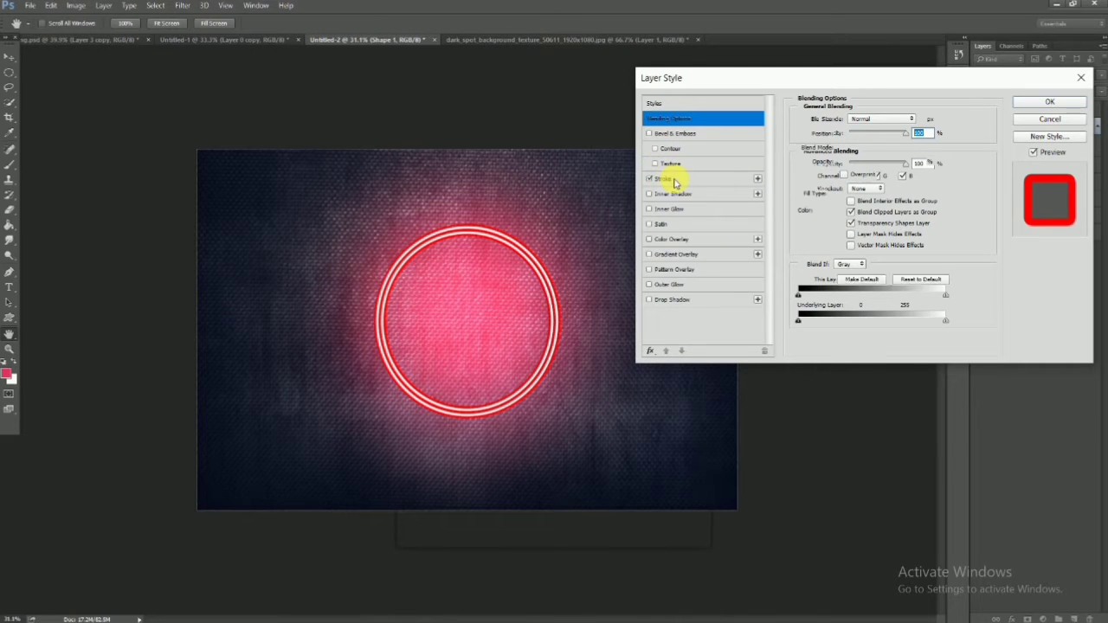
{"action": "left_click", "coordinate": [679, 178]}
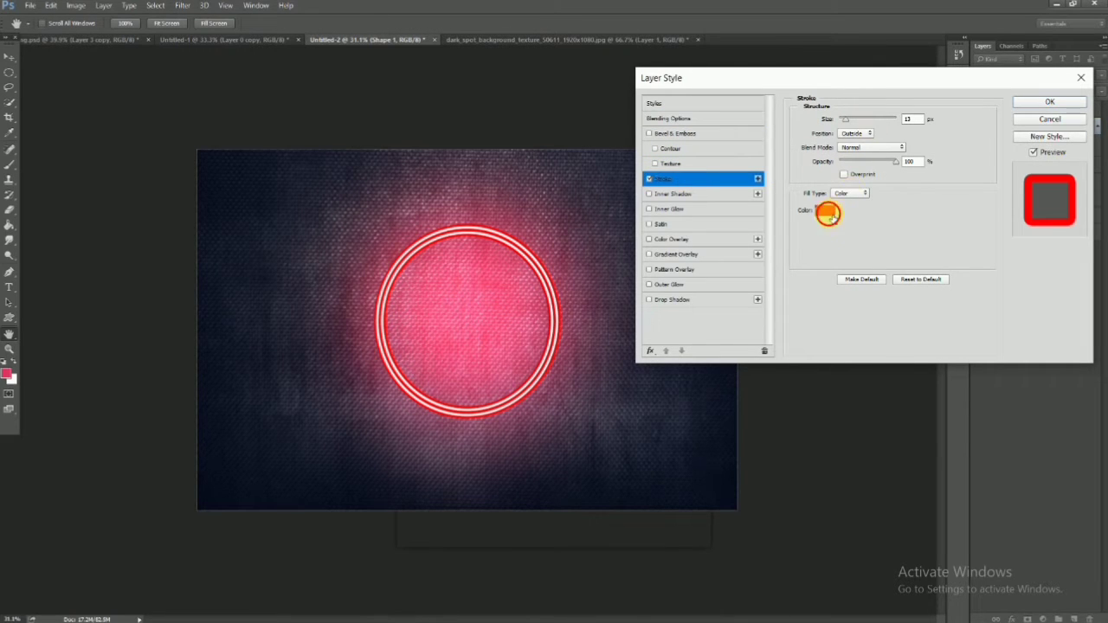
{"action": "left_click", "coordinate": [826, 213]}
{"action": "left_click", "coordinate": [797, 160]}
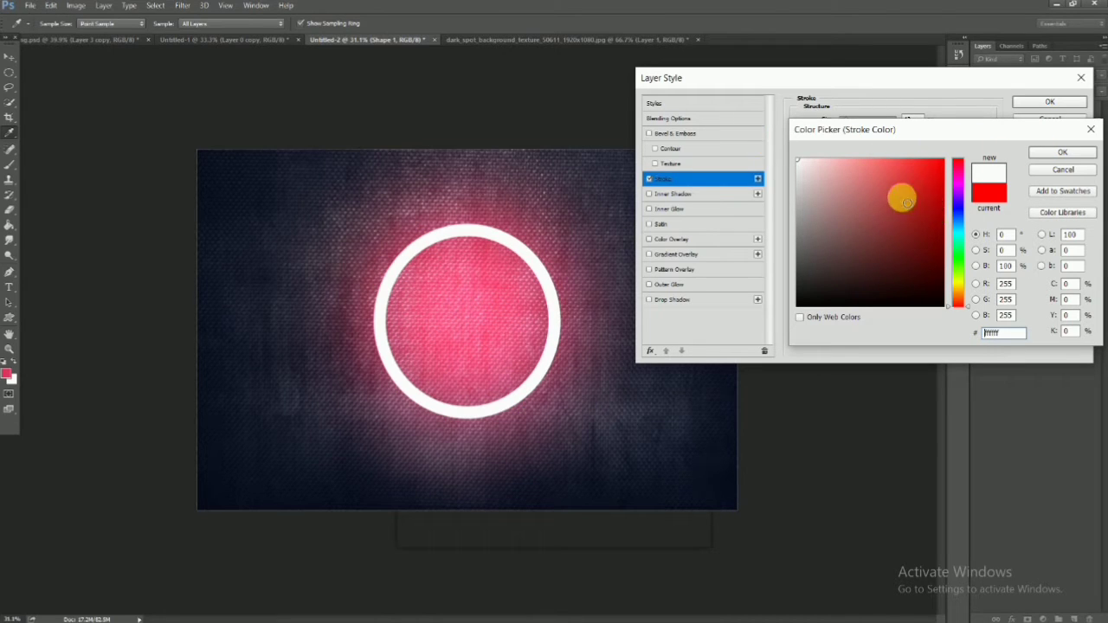
{"action": "left_click", "coordinate": [1047, 171]}
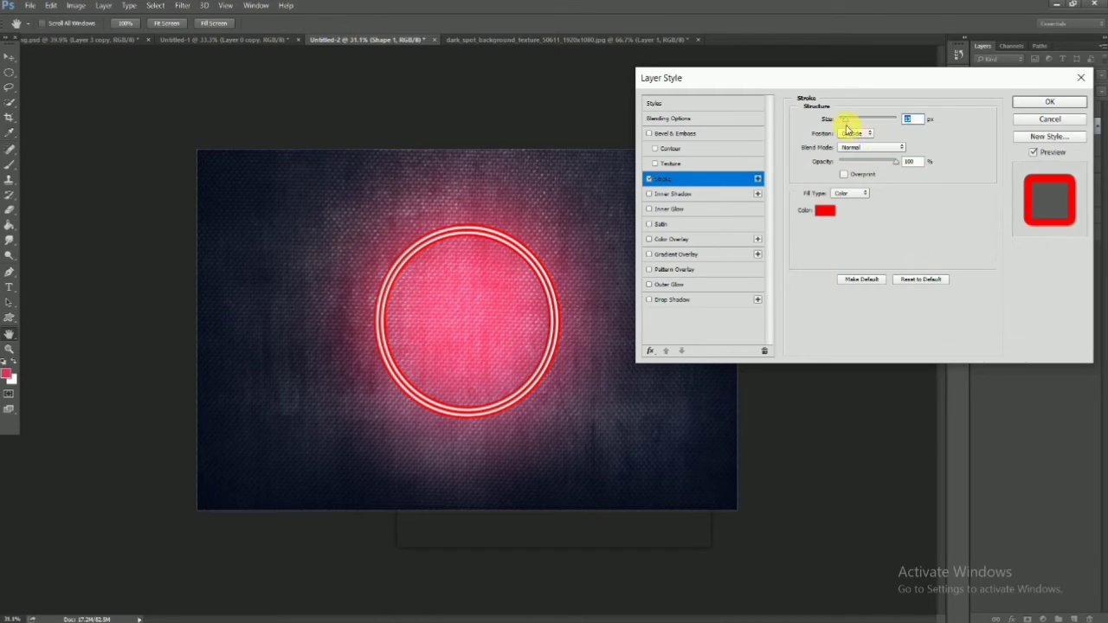
Step: Reduce the ring's stroke effect to 3 px and set its color to white
{"action": "left_click_drag", "start_coordinate": [846, 124], "coordinate": [842, 122]}
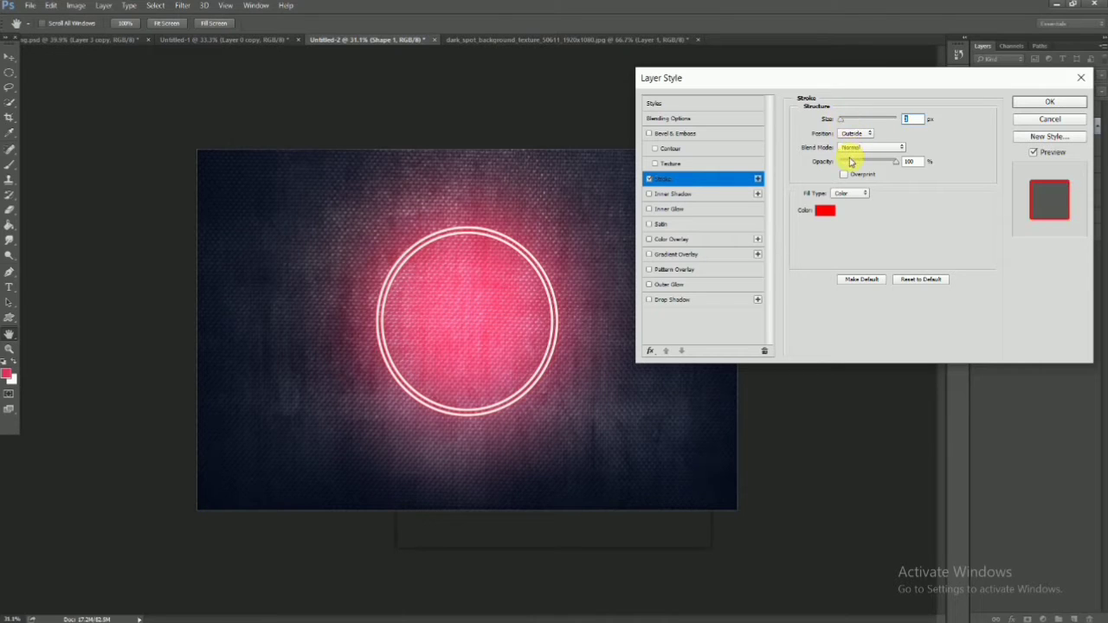
{"action": "mouse_move", "coordinate": [852, 162]}
{"action": "left_mouse_down"}
{"action": "mouse_move", "coordinate": [938, 171]}
{"action": "mouse_move", "coordinate": [732, 141]}
{"action": "left_mouse_up"}
{"action": "left_click", "coordinate": [827, 210]}
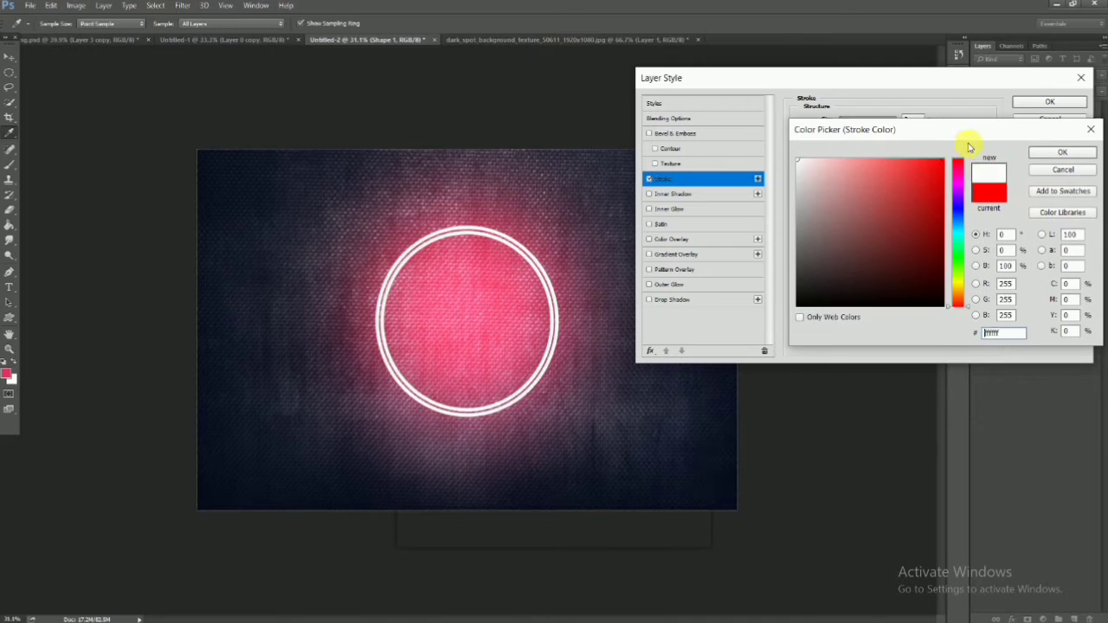
{"action": "left_click", "coordinate": [1055, 152]}
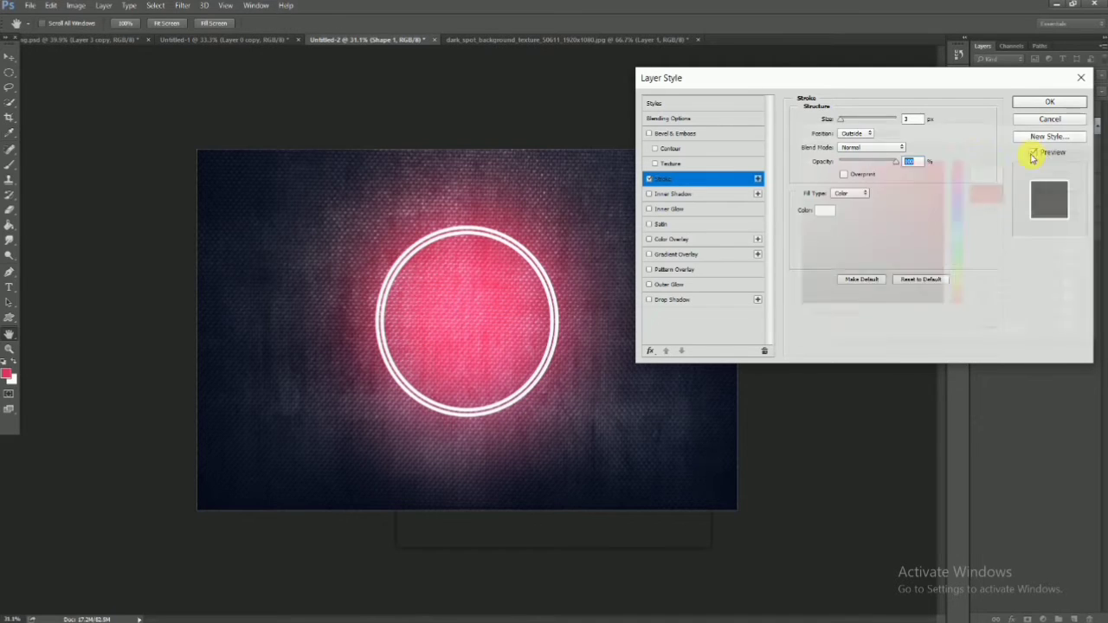
Step: Change the ring's stroke effect to pink #e83e7e and reduce its size to 1 px
{"action": "left_click", "coordinate": [824, 211]}
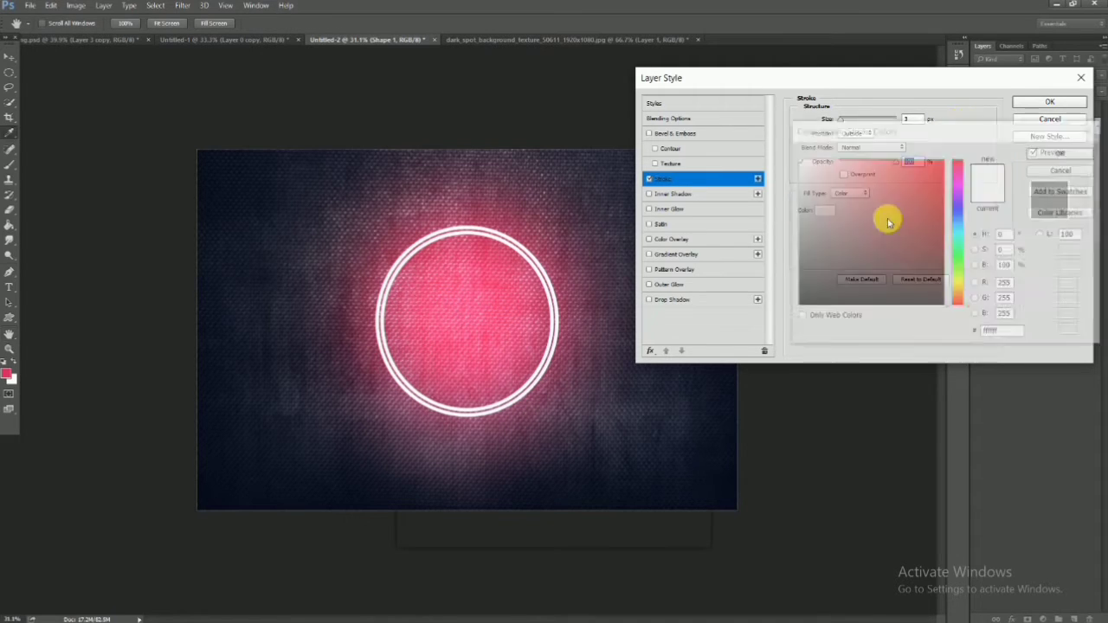
{"action": "left_click", "coordinate": [956, 176]}
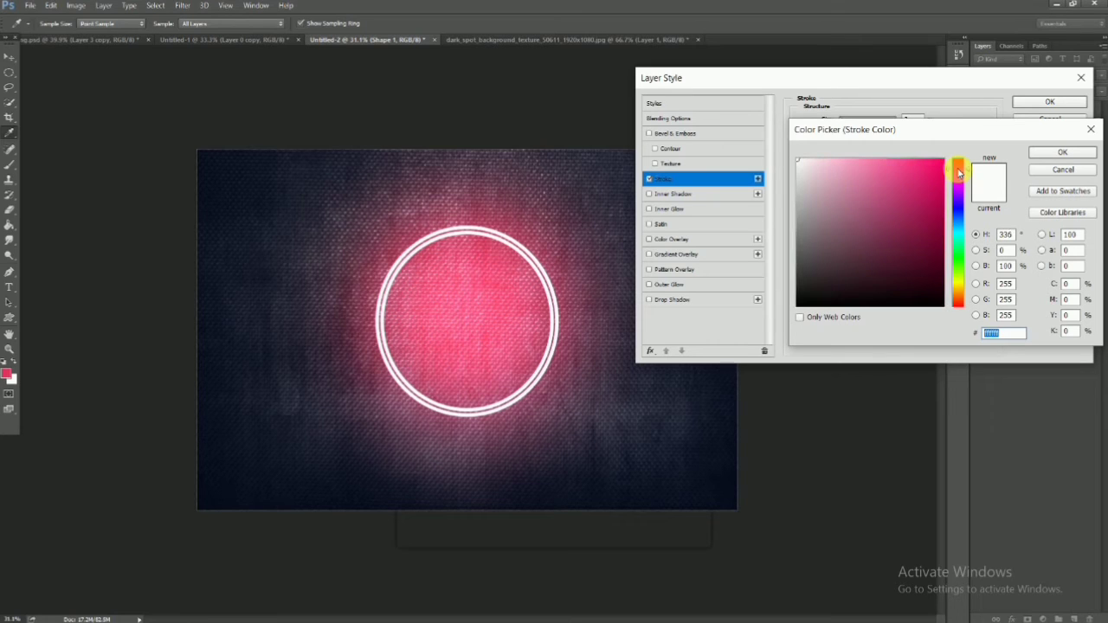
{"action": "left_click_drag", "start_coordinate": [925, 168], "coordinate": [905, 172]}
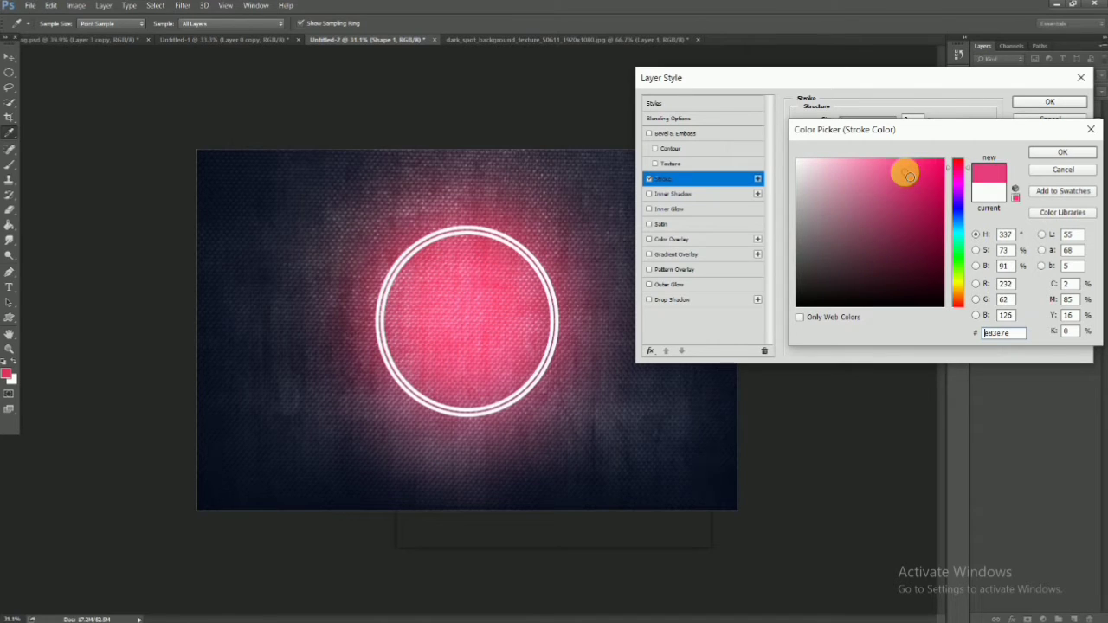
{"action": "left_click", "coordinate": [1061, 152]}
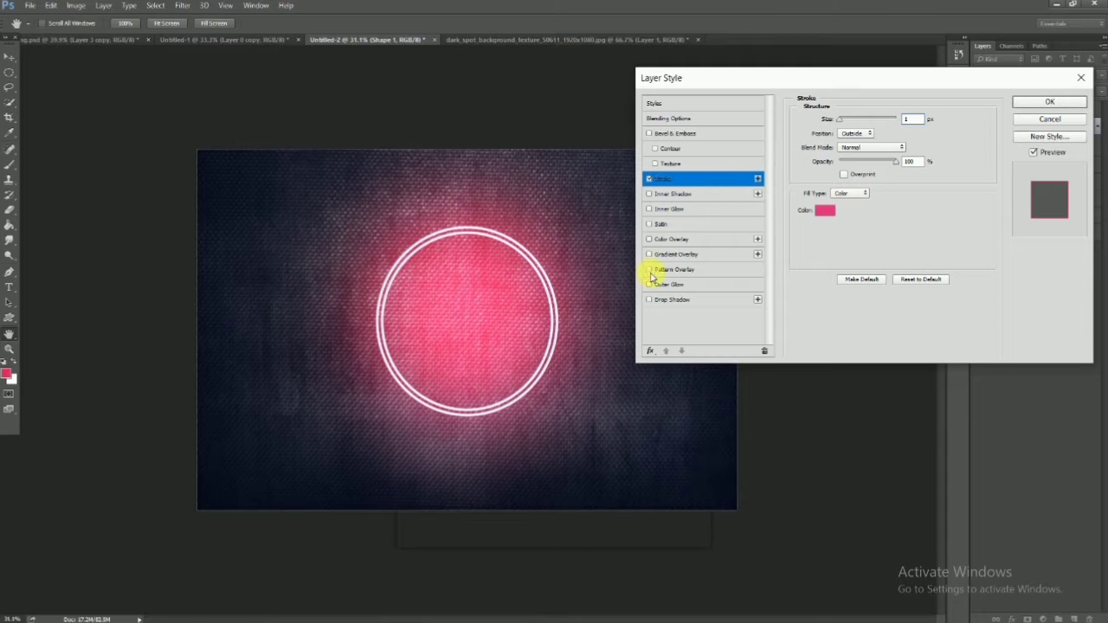
Step: Add an Outer Glow to the ring and set its blend mode to Color Dodge
{"action": "left_click", "coordinate": [727, 285]}
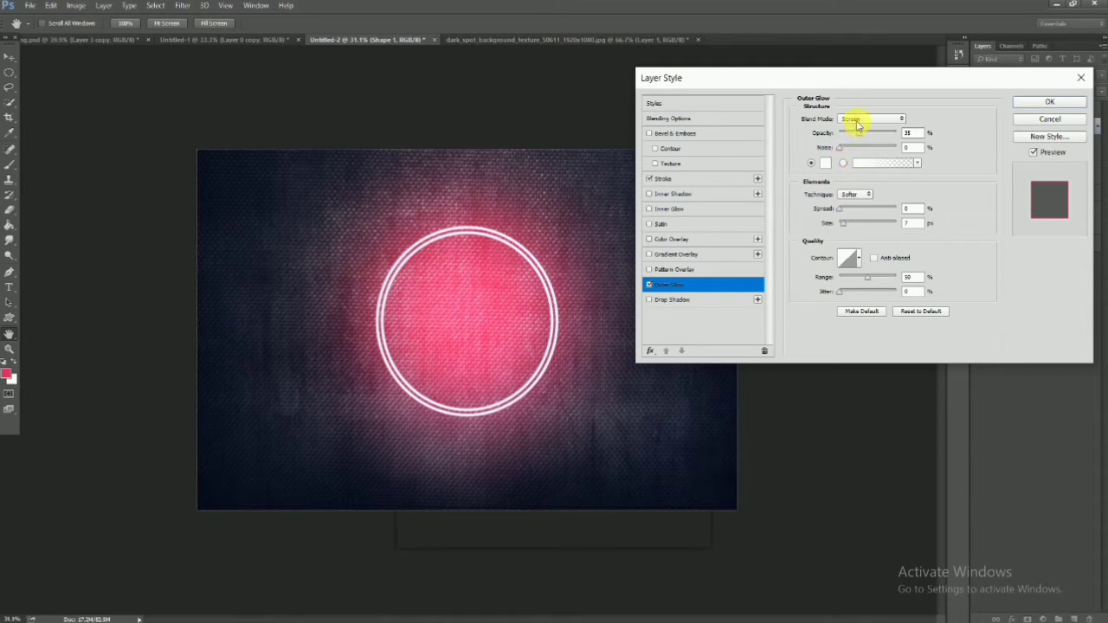
{"action": "left_click", "coordinate": [857, 121]}
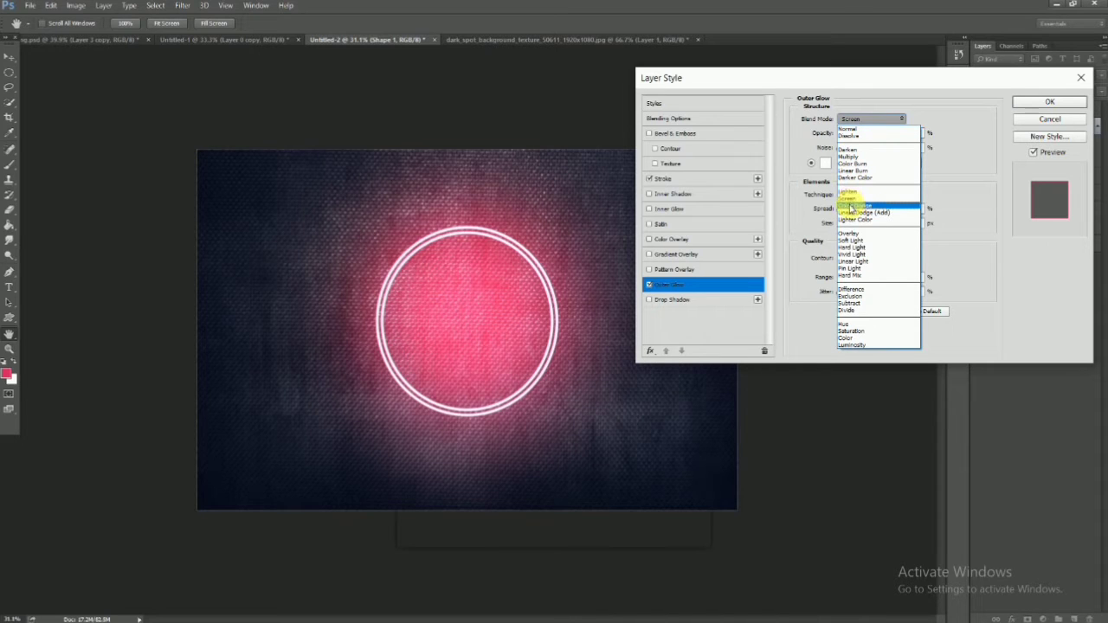
{"action": "left_click", "coordinate": [850, 206]}
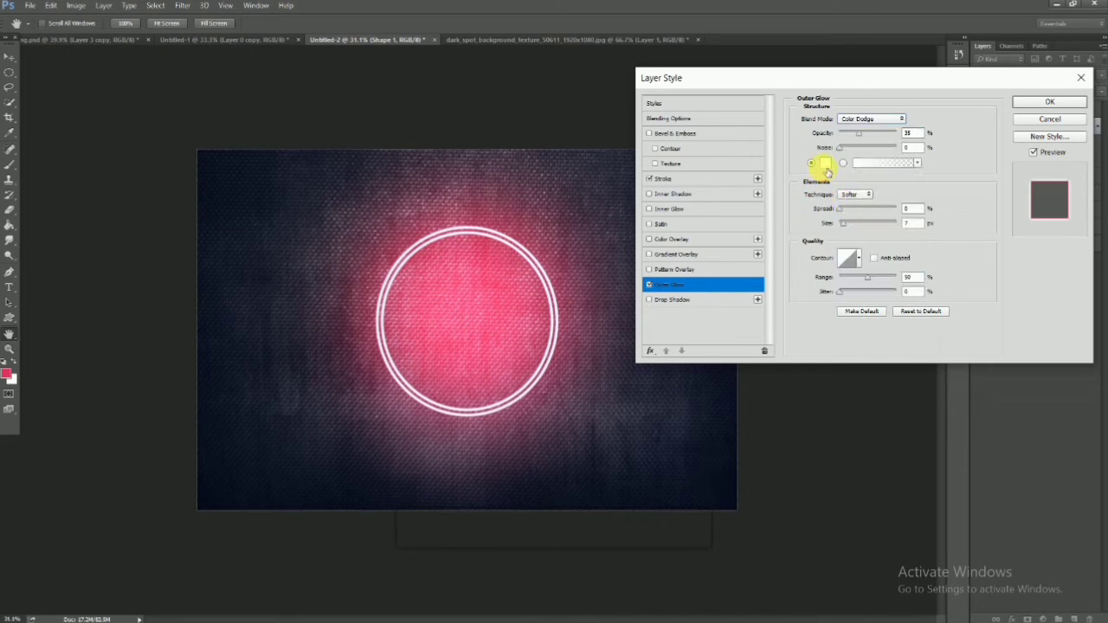
Step: Color the ring's outer glow pink #e53c88 and set its opacity to 69% with a little noise
{"action": "left_click", "coordinate": [825, 164]}
{"action": "left_click", "coordinate": [905, 173]}
{"action": "left_click", "coordinate": [957, 176]}
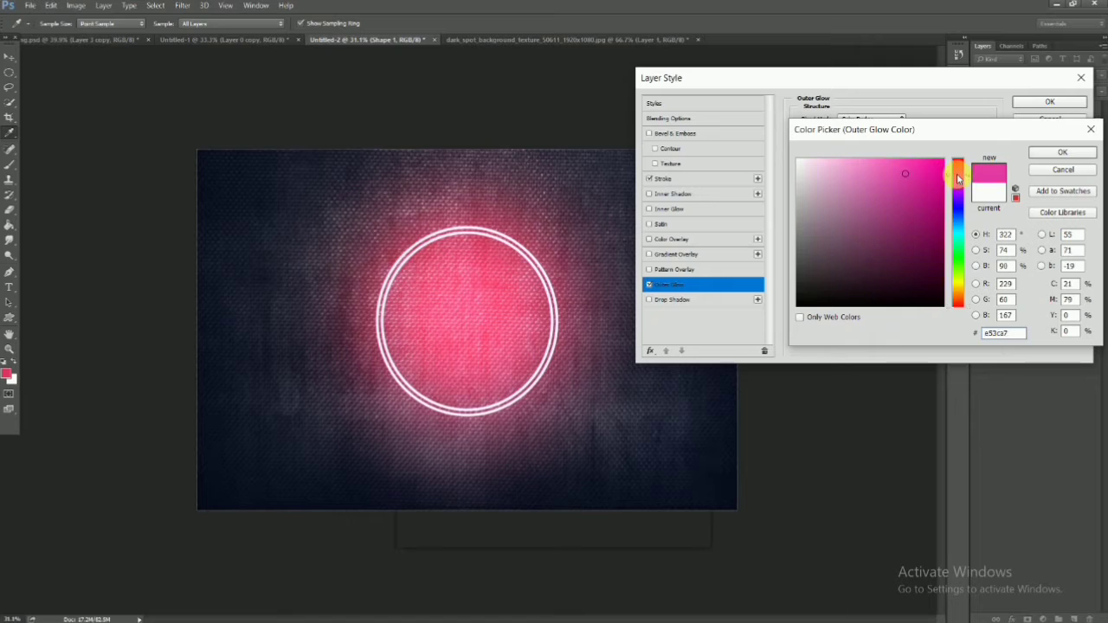
{"action": "left_click_drag", "start_coordinate": [957, 178], "coordinate": [957, 174]}
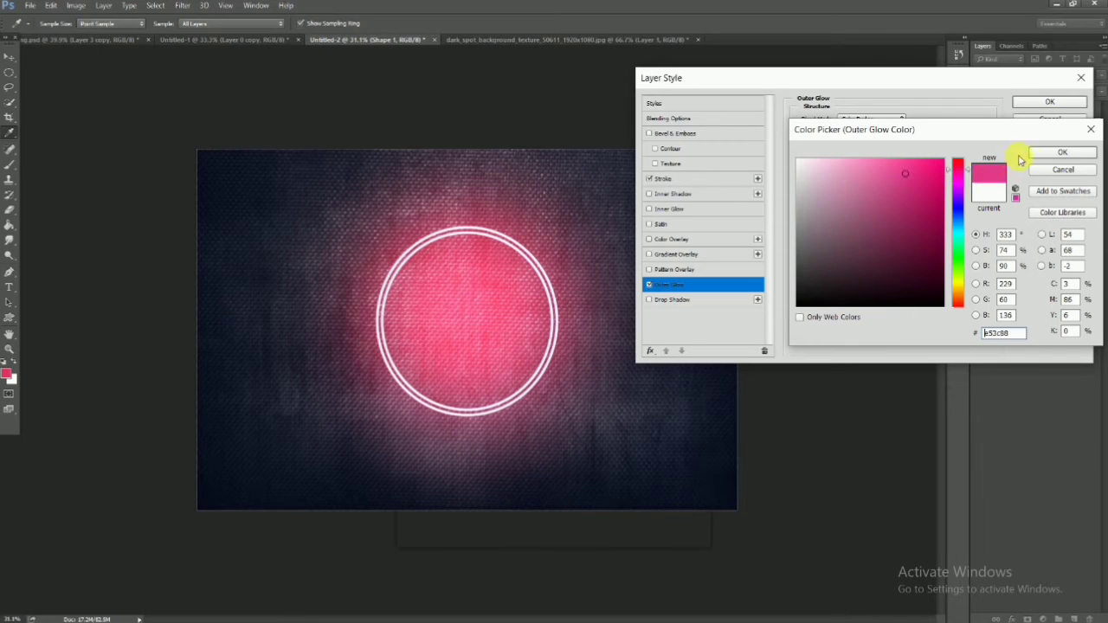
{"action": "left_click", "coordinate": [1062, 152]}
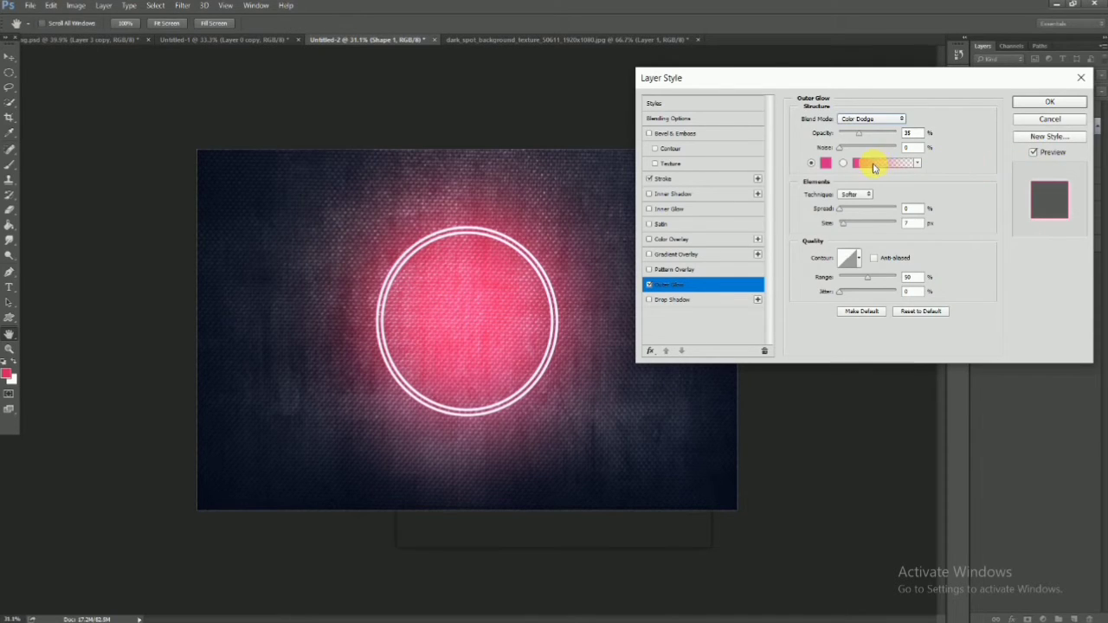
{"action": "left_click", "coordinate": [881, 134]}
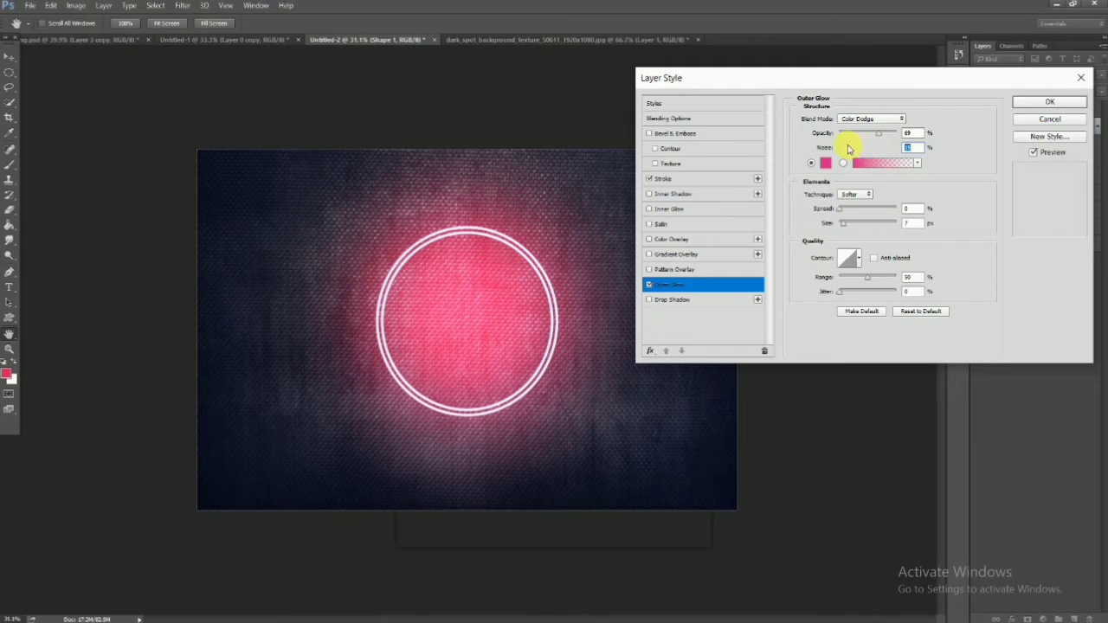
{"action": "left_click", "coordinate": [841, 150]}
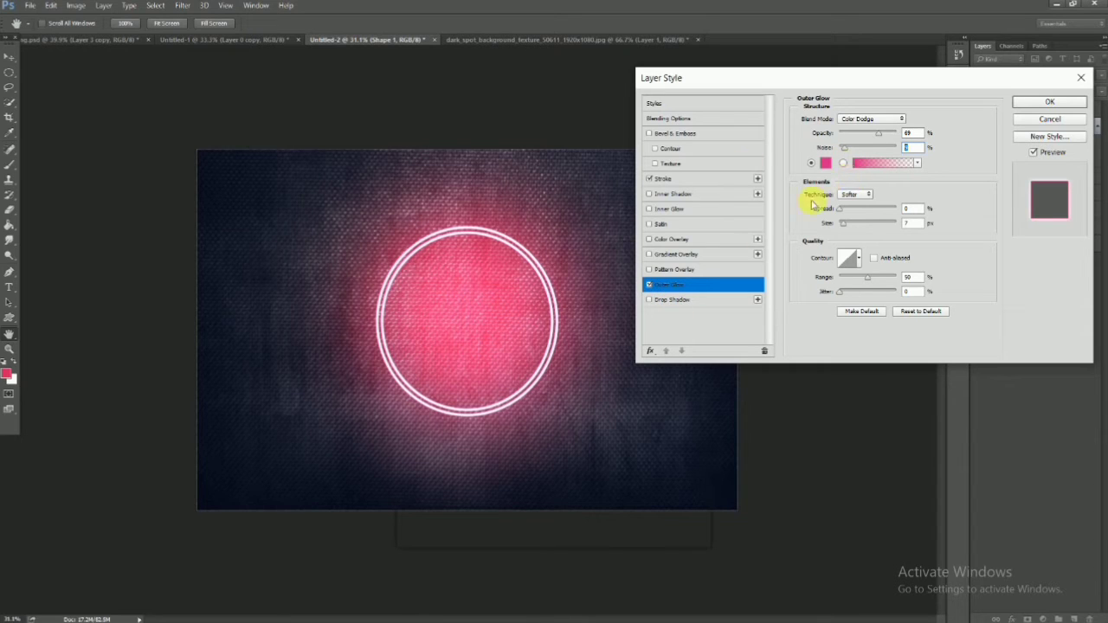
Step: Change the outer glow's color to a lighter pink with hue 340, saturation 48 and brightness 99
{"action": "left_click", "coordinate": [837, 163]}
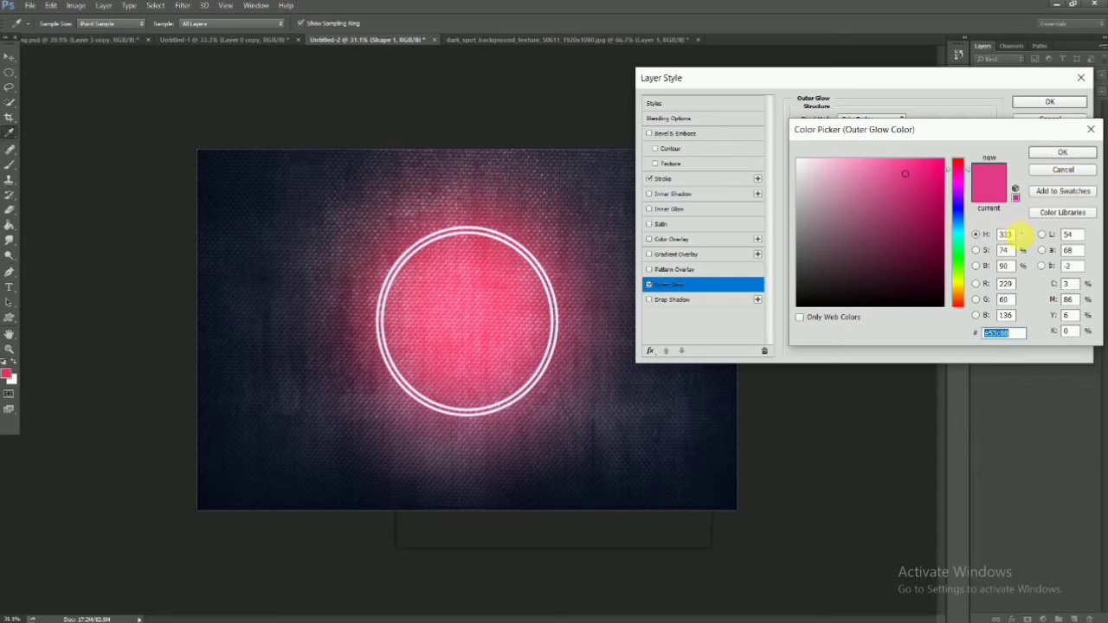
{"action": "left_click", "coordinate": [1011, 233]}
{"action": "type", "text": "34"}
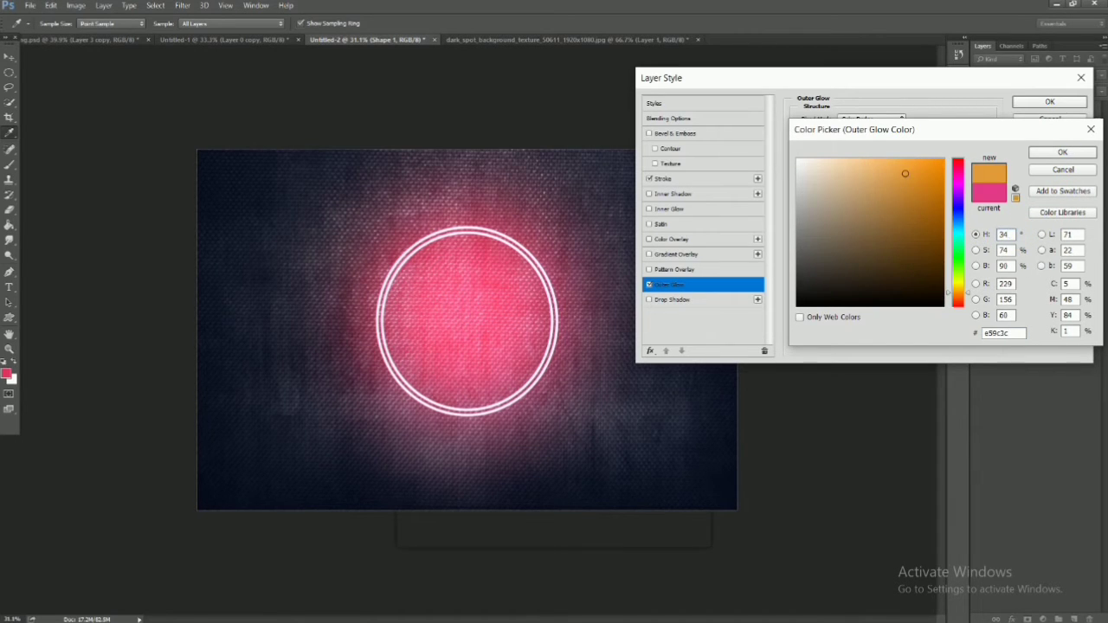
{"action": "type", "text": "0"}
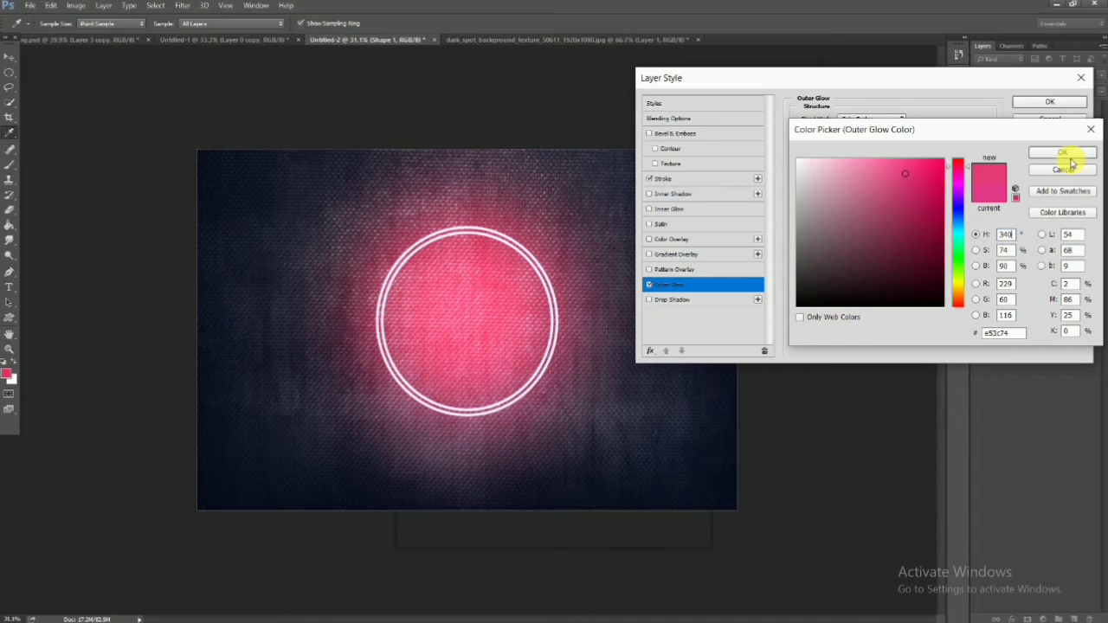
{"action": "key", "text": "Tab"}
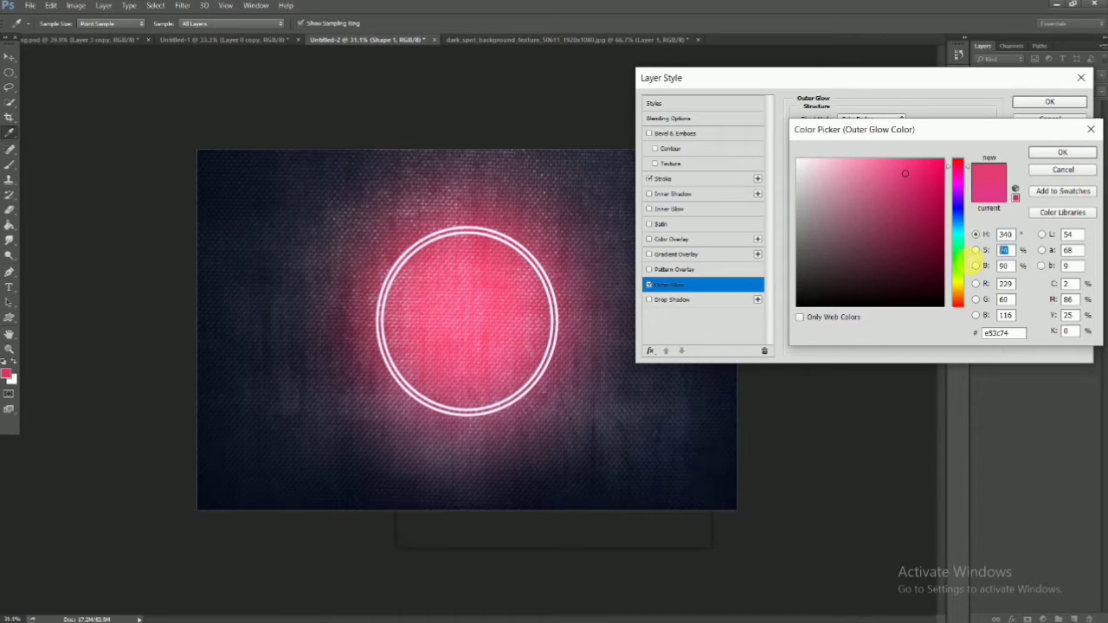
{"action": "type", "text": "48"}
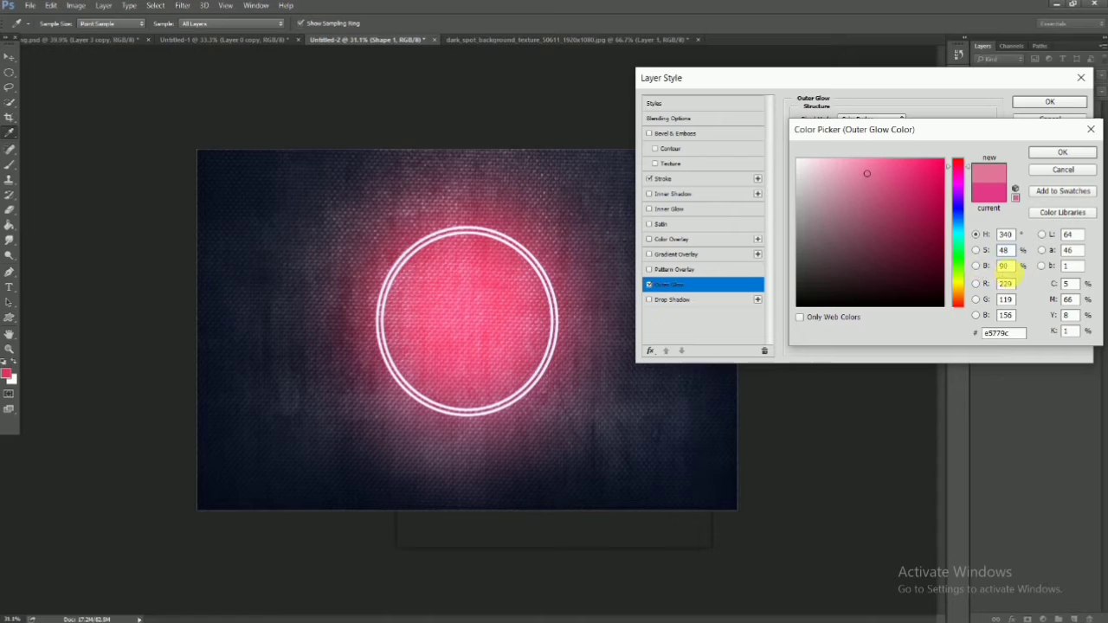
{"action": "key", "text": "Tab"}
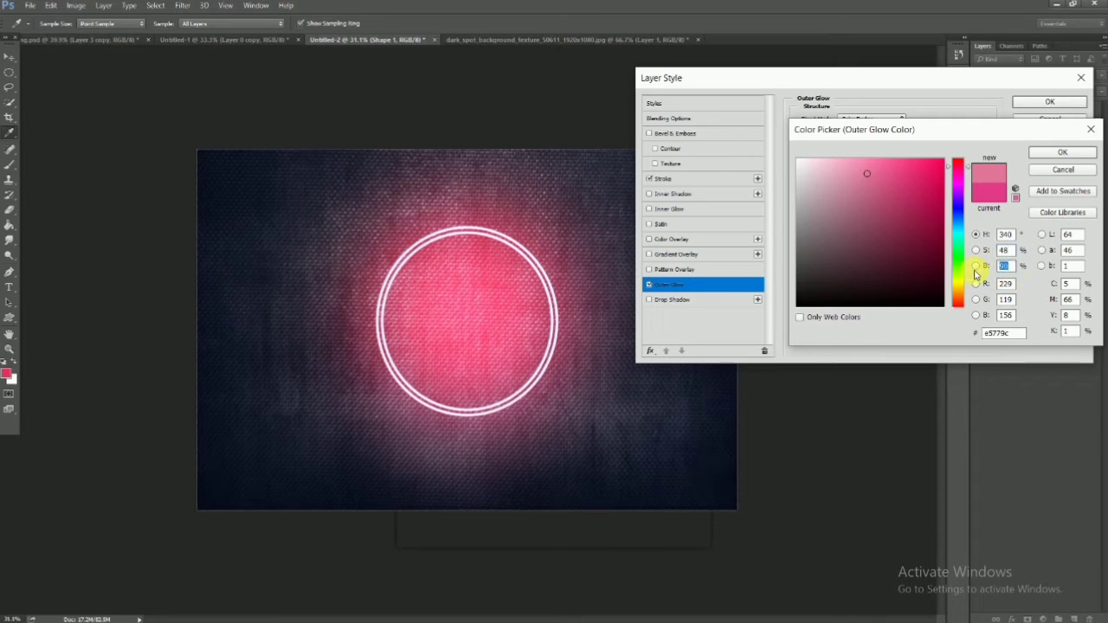
{"action": "type", "text": "99"}
{"action": "left_click", "coordinate": [1063, 152]}
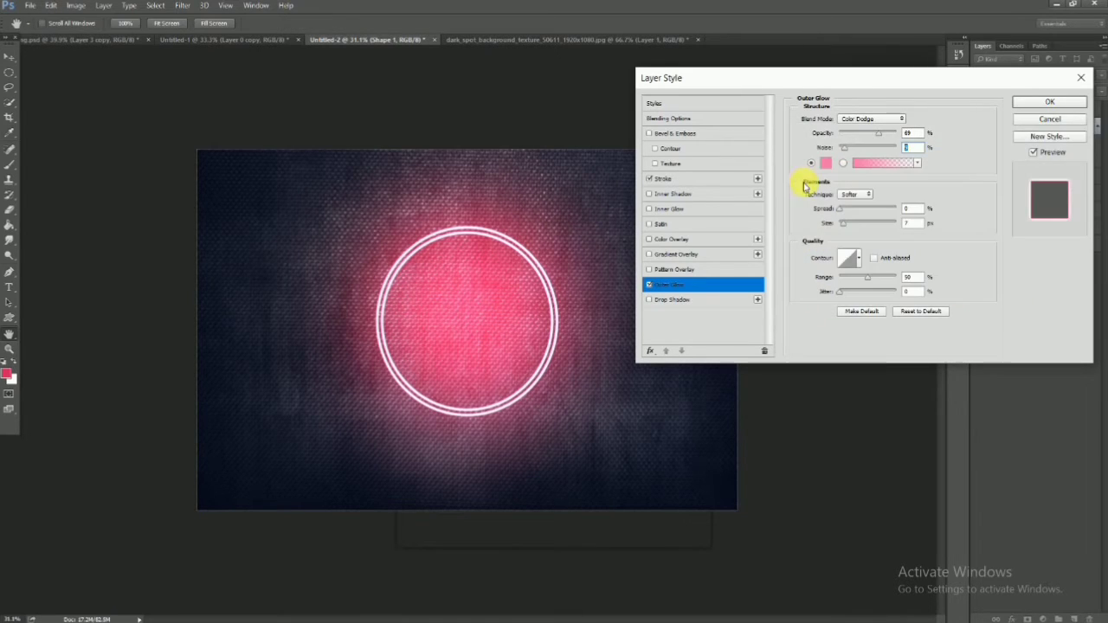
Step: Lighten the ring's stroke effect color to pink #fa82b0 with saturation 48 and brightness 98
{"action": "left_click", "coordinate": [680, 179]}
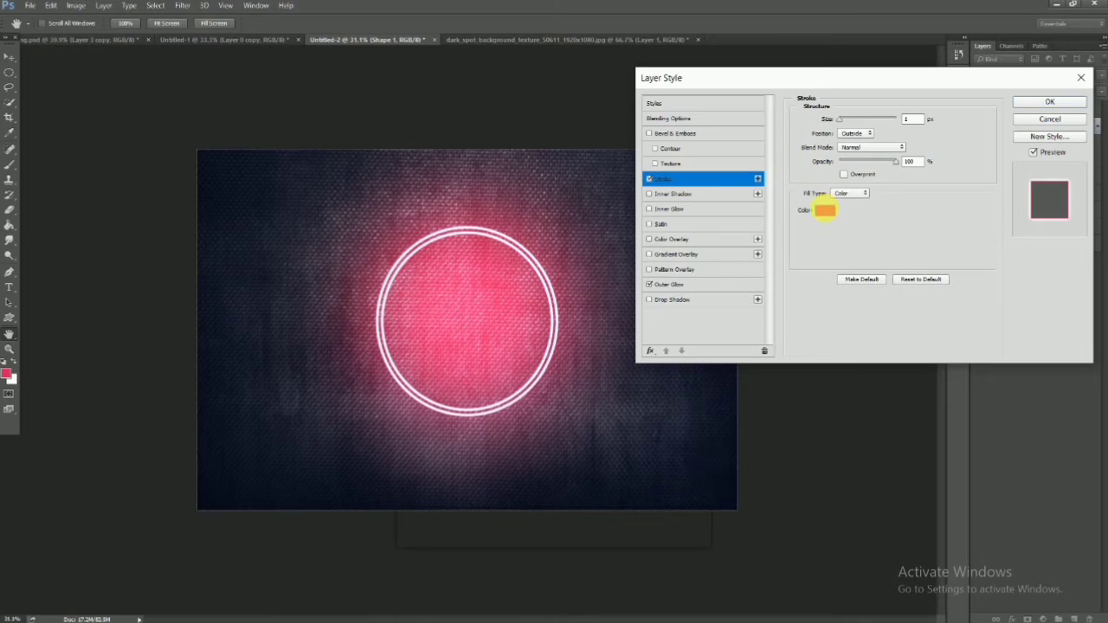
{"action": "left_click", "coordinate": [824, 209]}
{"action": "left_click", "coordinate": [843, 165]}
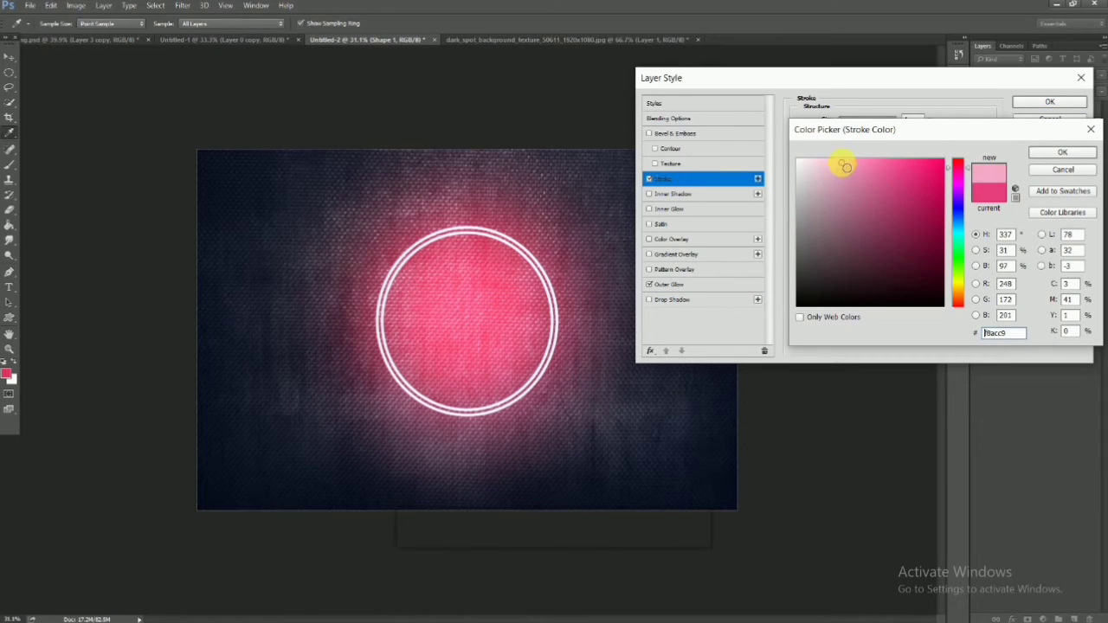
{"action": "left_click", "coordinate": [844, 162]}
{"action": "left_click_drag", "start_coordinate": [1011, 250], "coordinate": [963, 251]}
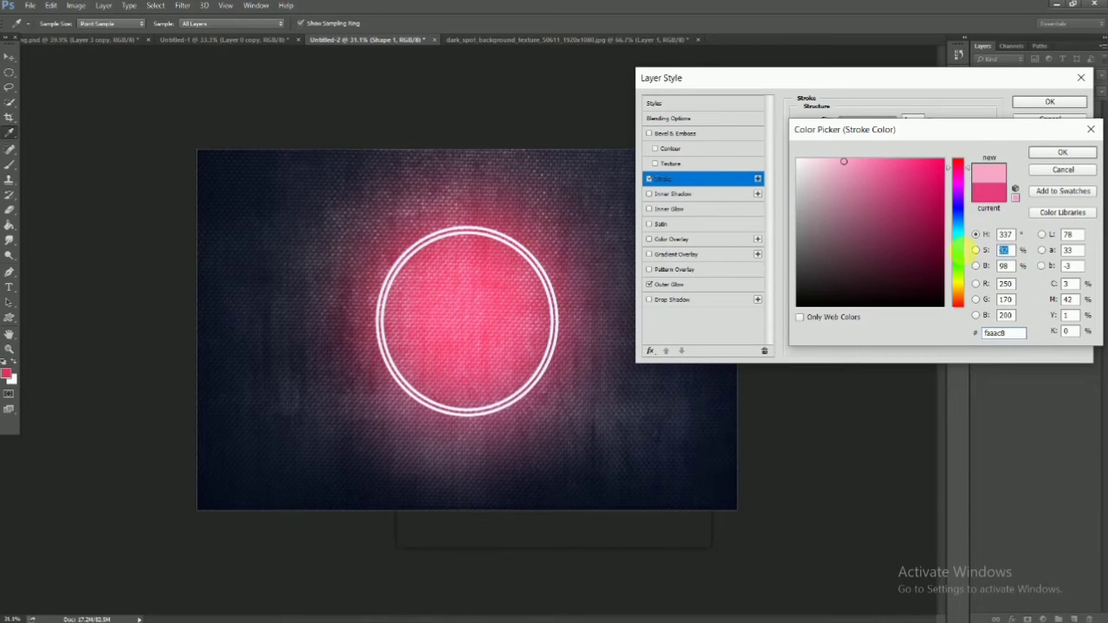
{"action": "type", "text": "48"}
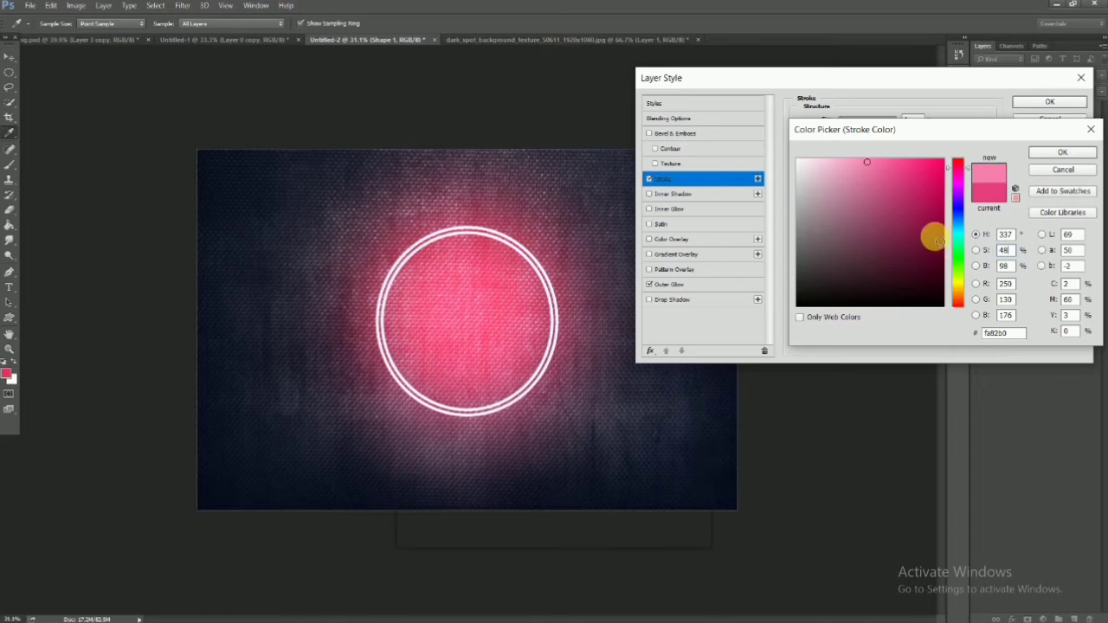
{"action": "left_click", "coordinate": [1061, 153]}
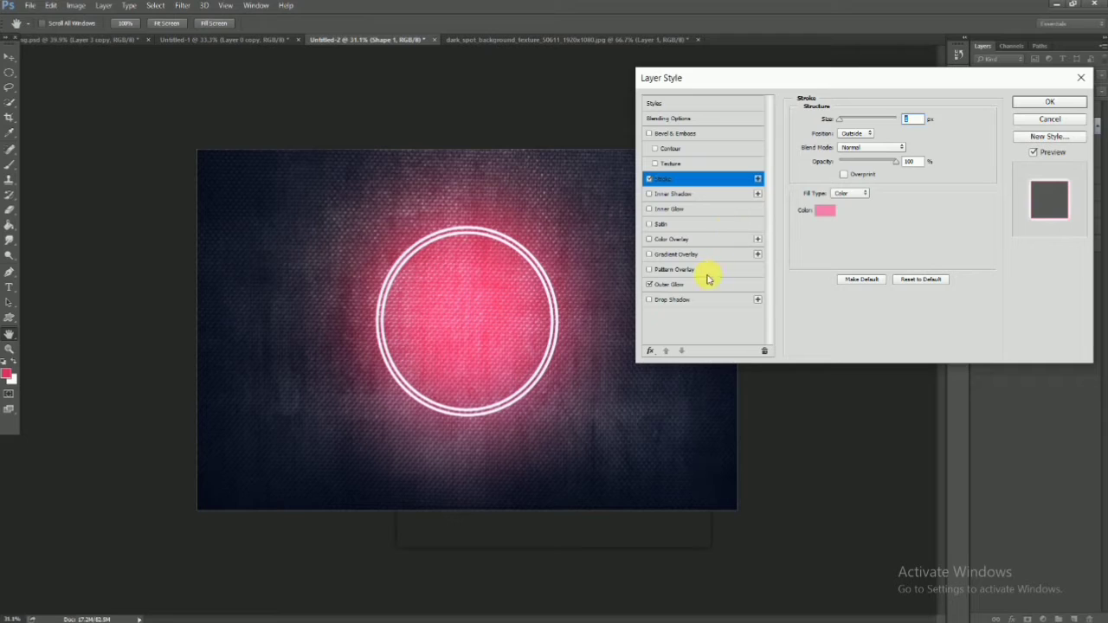
{"action": "left_click", "coordinate": [652, 210]}
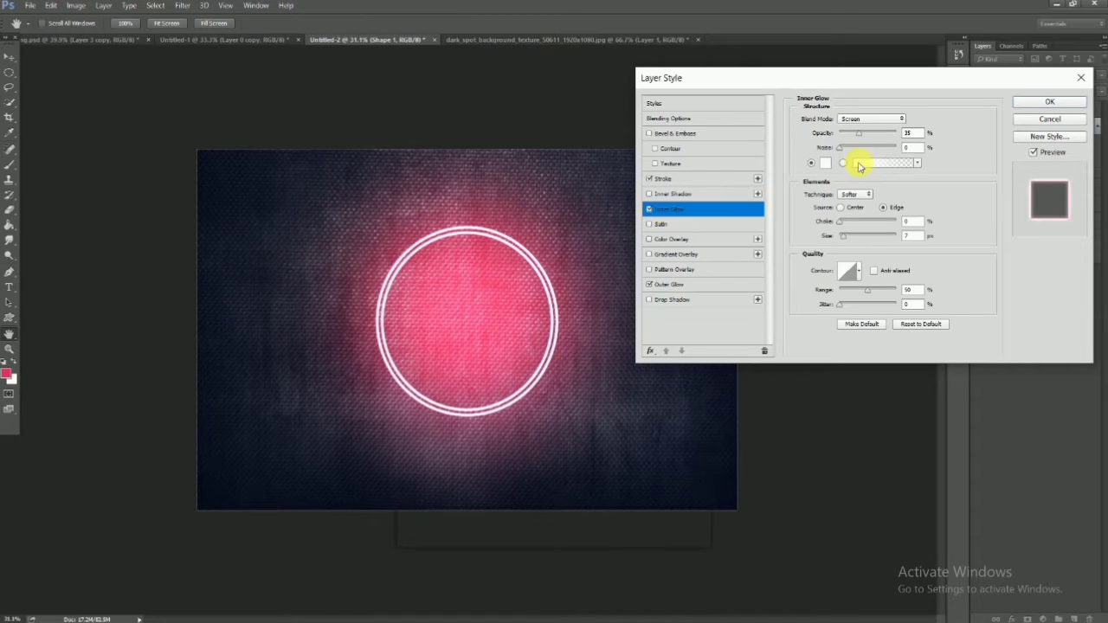
{"action": "left_click", "coordinate": [826, 164]}
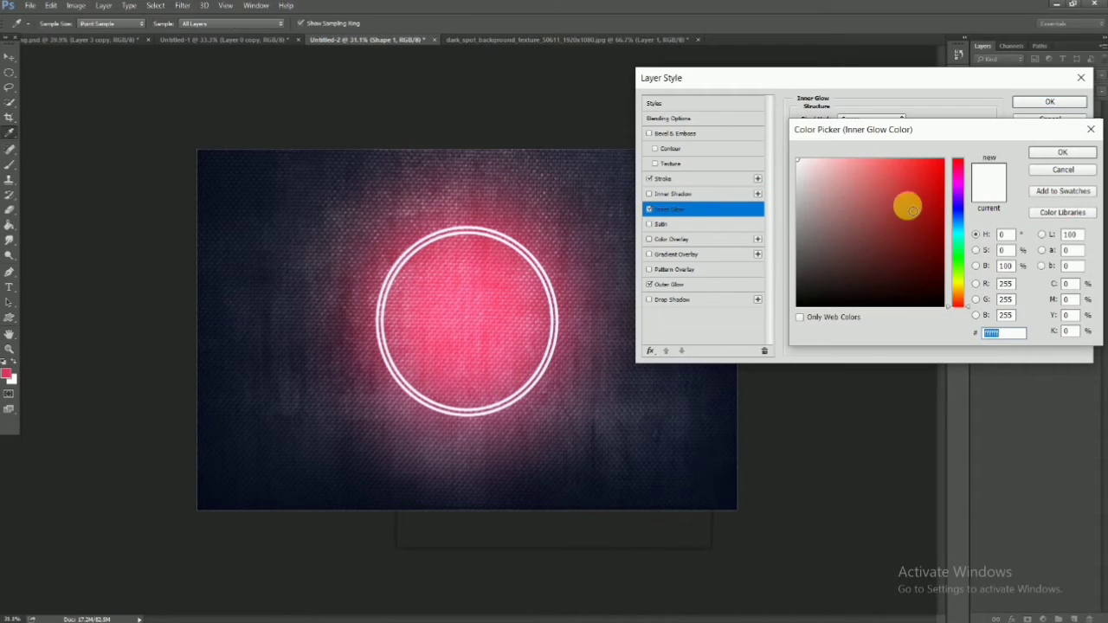
{"action": "left_click_drag", "start_coordinate": [836, 203], "coordinate": [847, 173]}
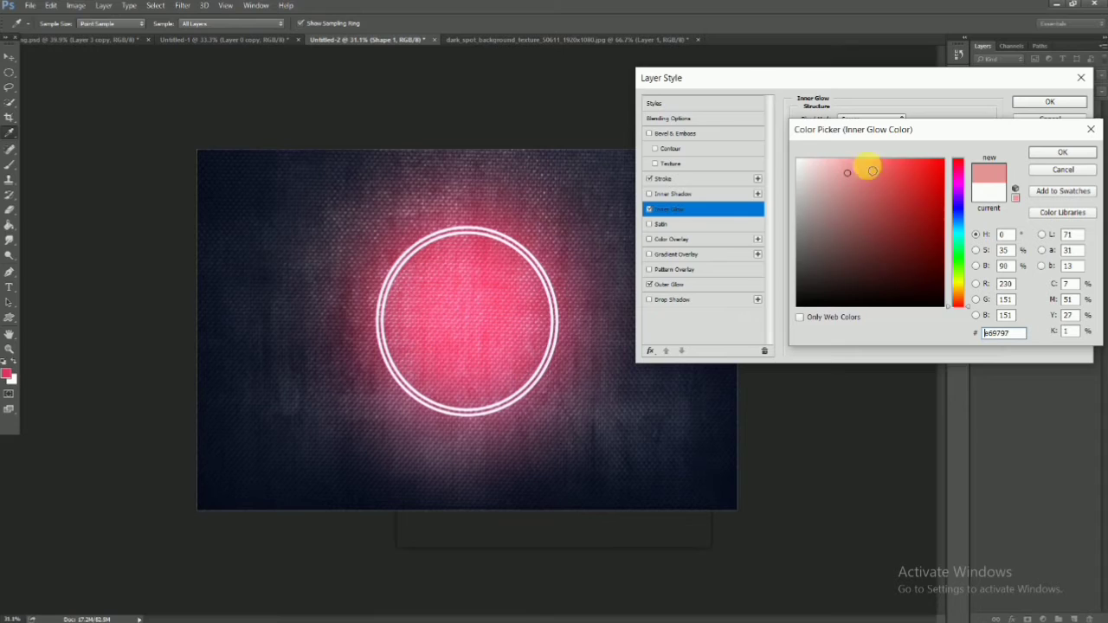
{"action": "left_click", "coordinate": [958, 173]}
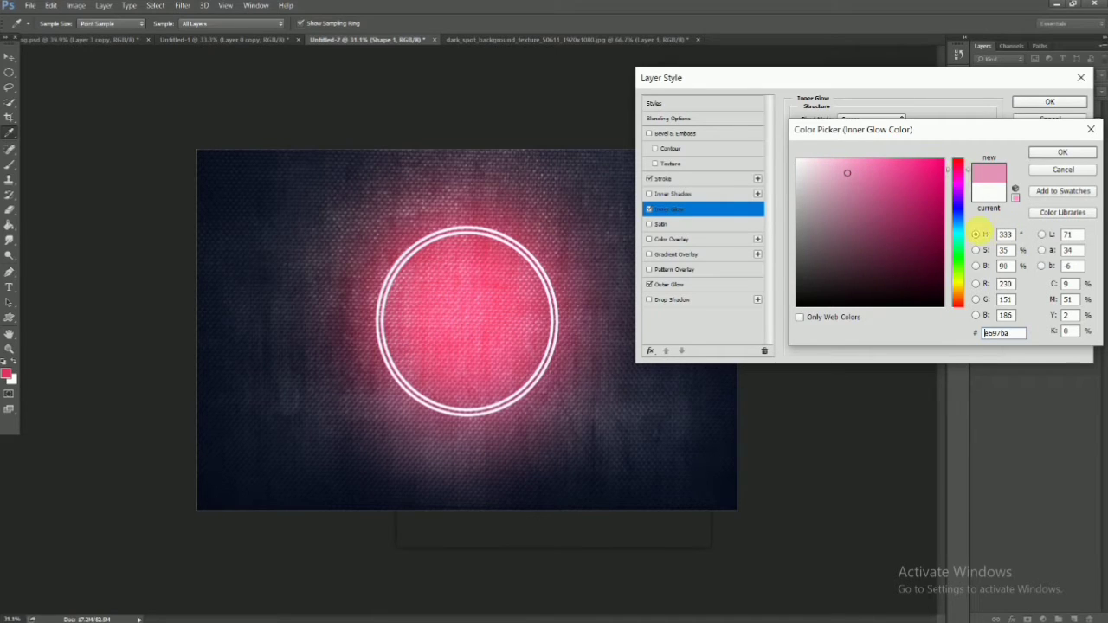
{"action": "mouse_move", "coordinate": [876, 183]}
{"action": "left_mouse_down"}
{"action": "mouse_move", "coordinate": [845, 159]}
{"action": "mouse_move", "coordinate": [858, 173]}
{"action": "left_mouse_up"}
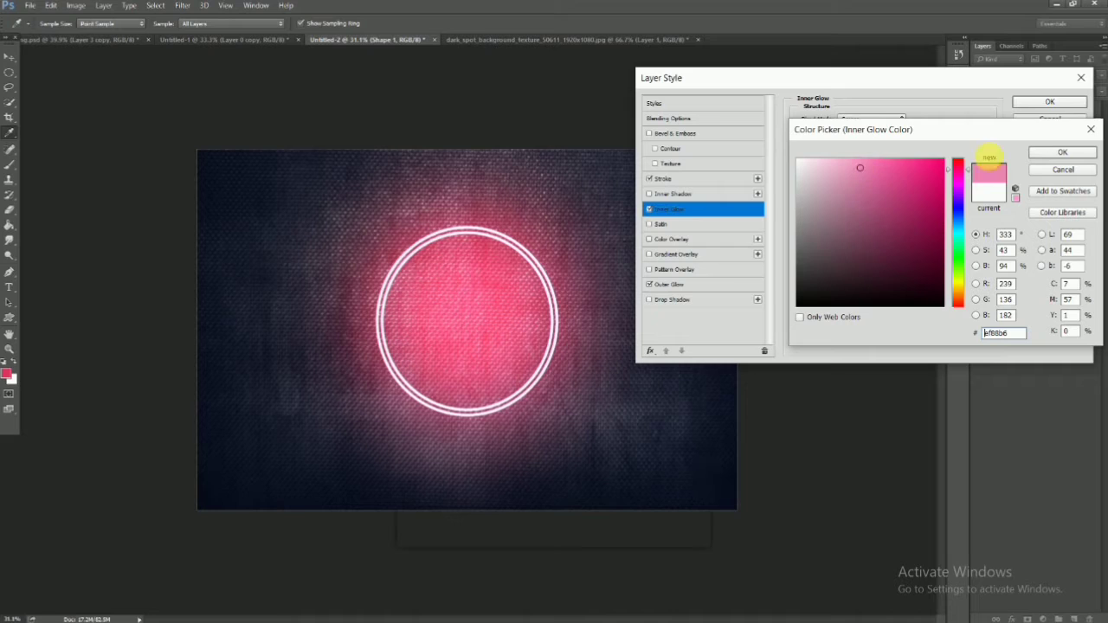
{"action": "left_click", "coordinate": [862, 168]}
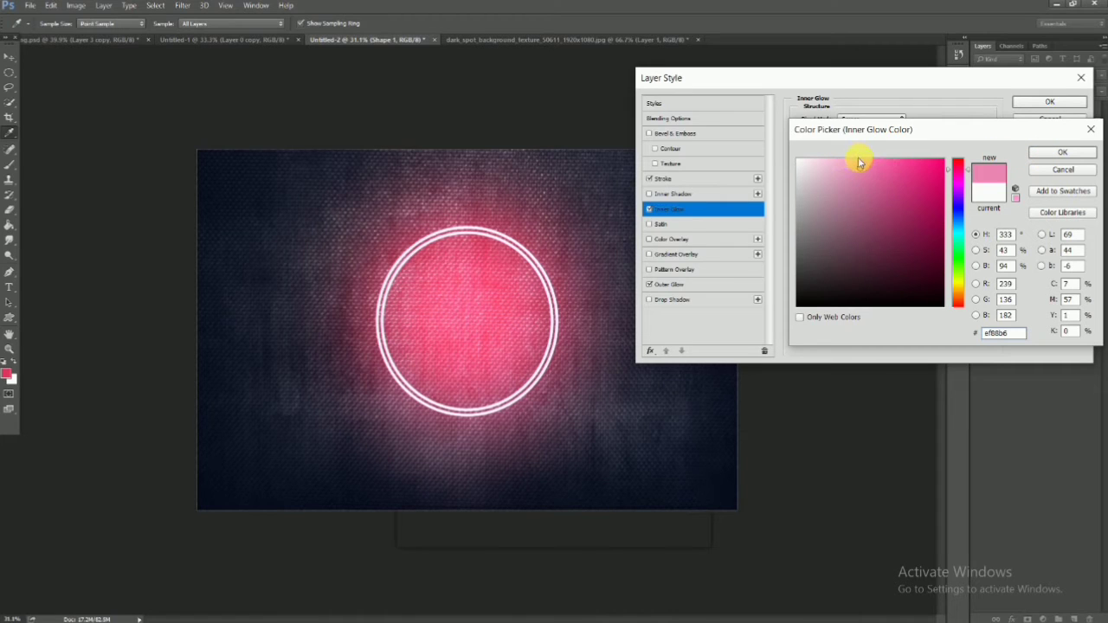
{"action": "left_click", "coordinate": [1047, 152]}
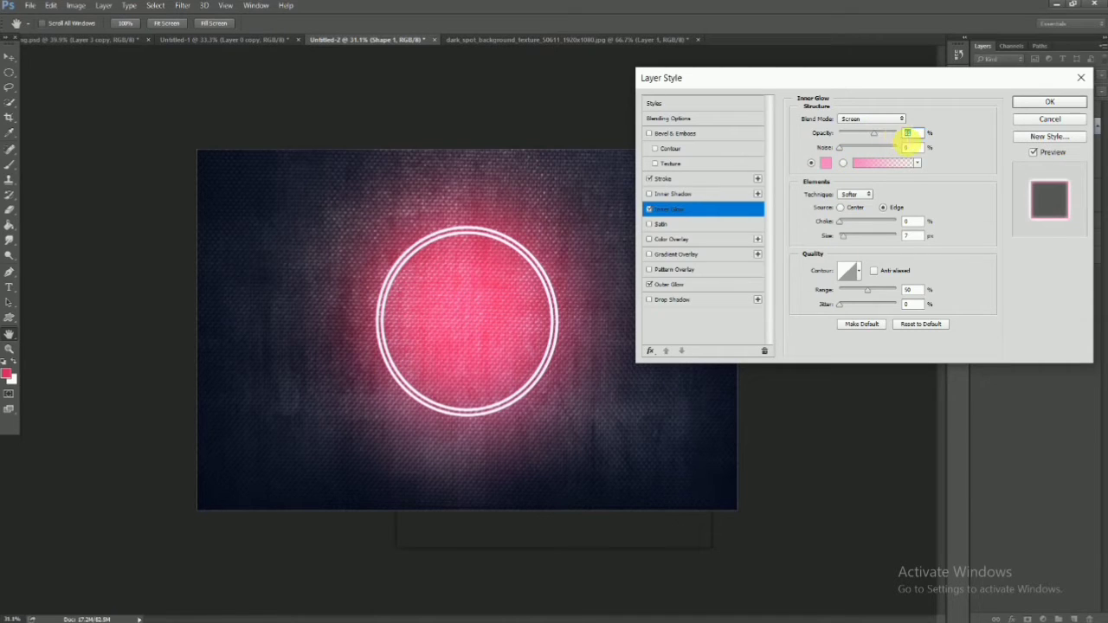
{"action": "left_click_drag", "start_coordinate": [852, 148], "coordinate": [819, 156]}
{"action": "left_click", "coordinate": [672, 179]}
{"action": "left_click", "coordinate": [823, 279]}
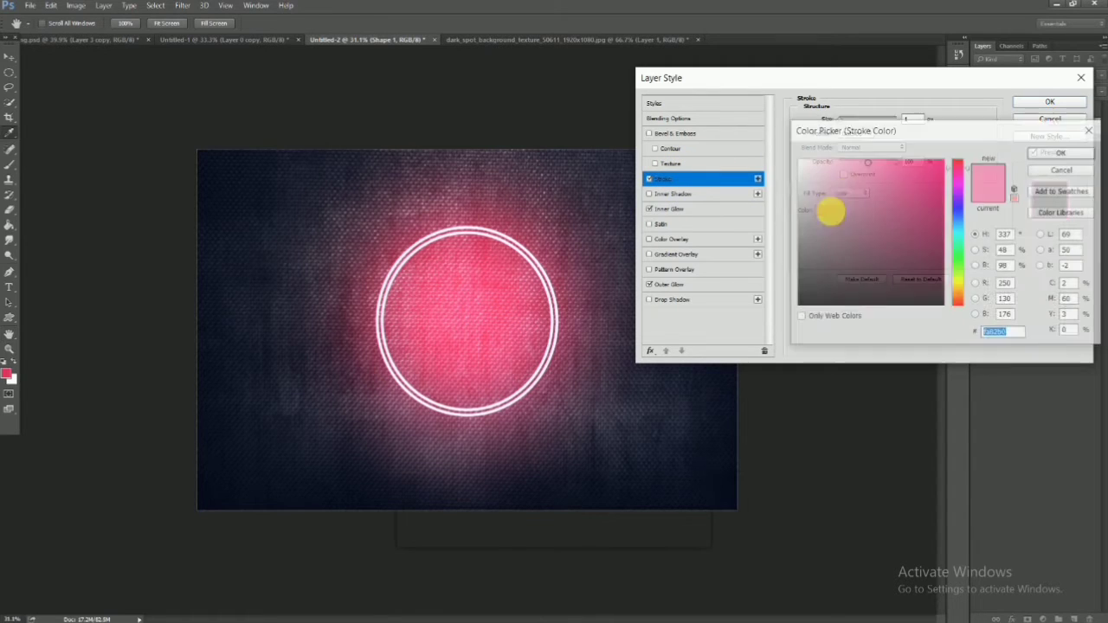
{"action": "left_click_drag", "start_coordinate": [855, 176], "coordinate": [964, 143]}
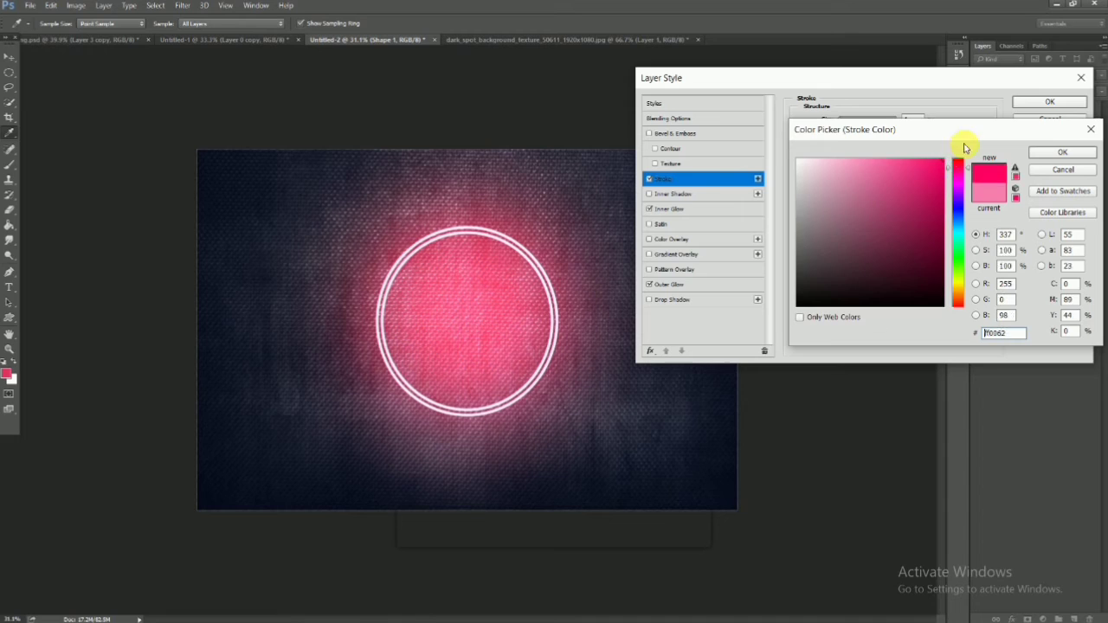
{"action": "mouse_move", "coordinate": [914, 171]}
{"action": "left_mouse_down"}
{"action": "mouse_move", "coordinate": [865, 164]}
{"action": "mouse_move", "coordinate": [876, 160]}
{"action": "left_mouse_up"}
{"action": "left_click", "coordinate": [1062, 152]}
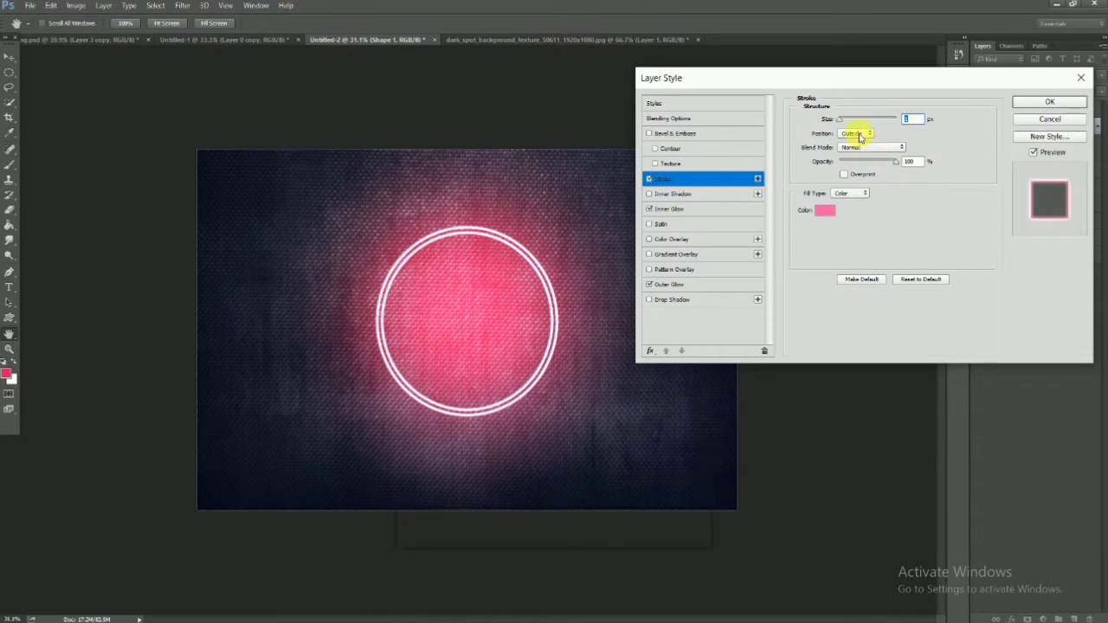
{"action": "left_click_drag", "start_coordinate": [846, 124], "coordinate": [840, 120]}
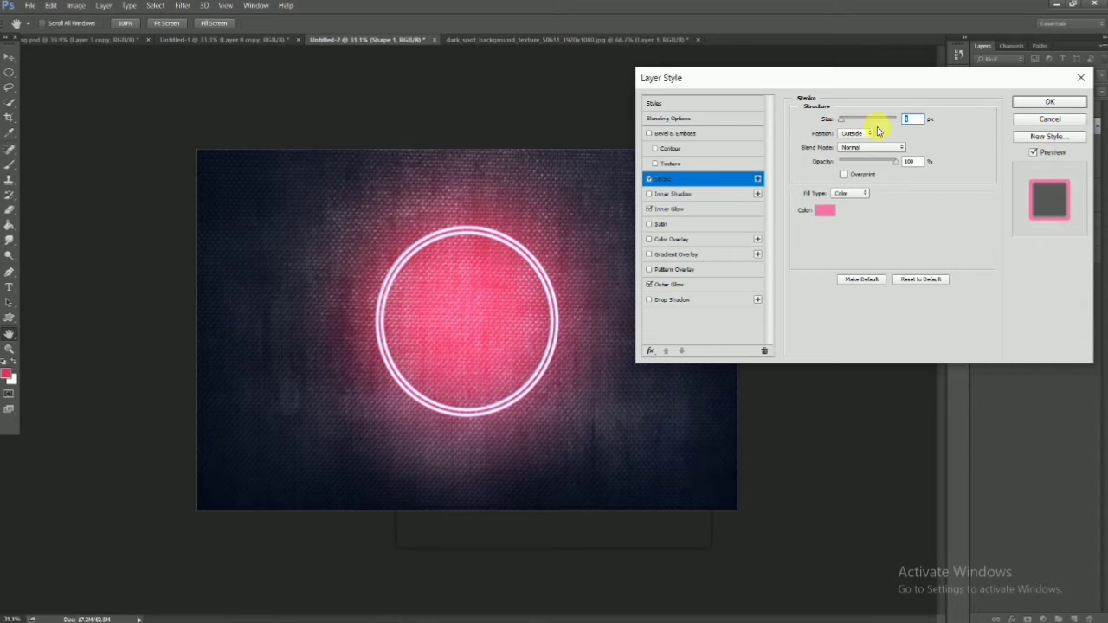
{"action": "left_click", "coordinate": [1015, 119]}
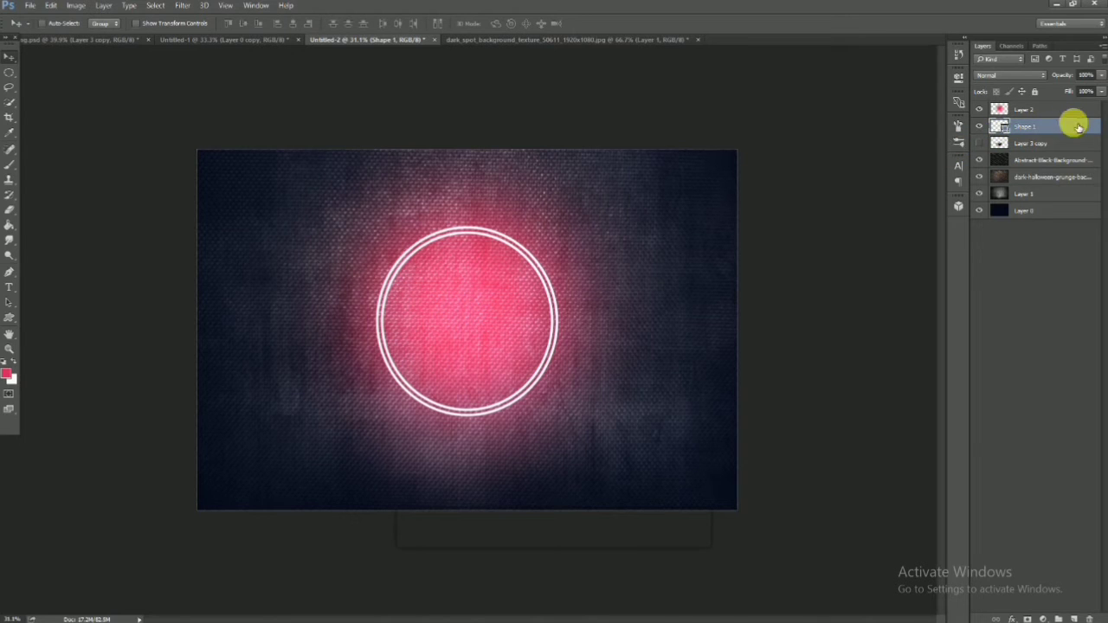
Step: Enable the Stroke, Inner Glow and Outer Glow effects in the layer style of the ring layer Shape 1
{"action": "double_click", "coordinate": [1081, 127]}
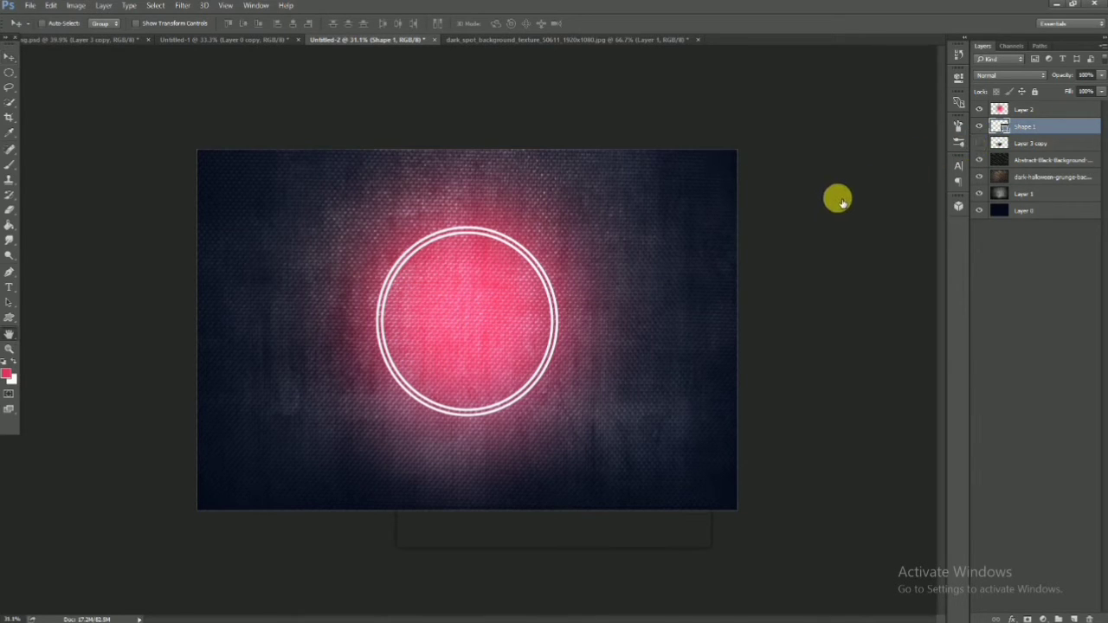
{"action": "left_click", "coordinate": [666, 179]}
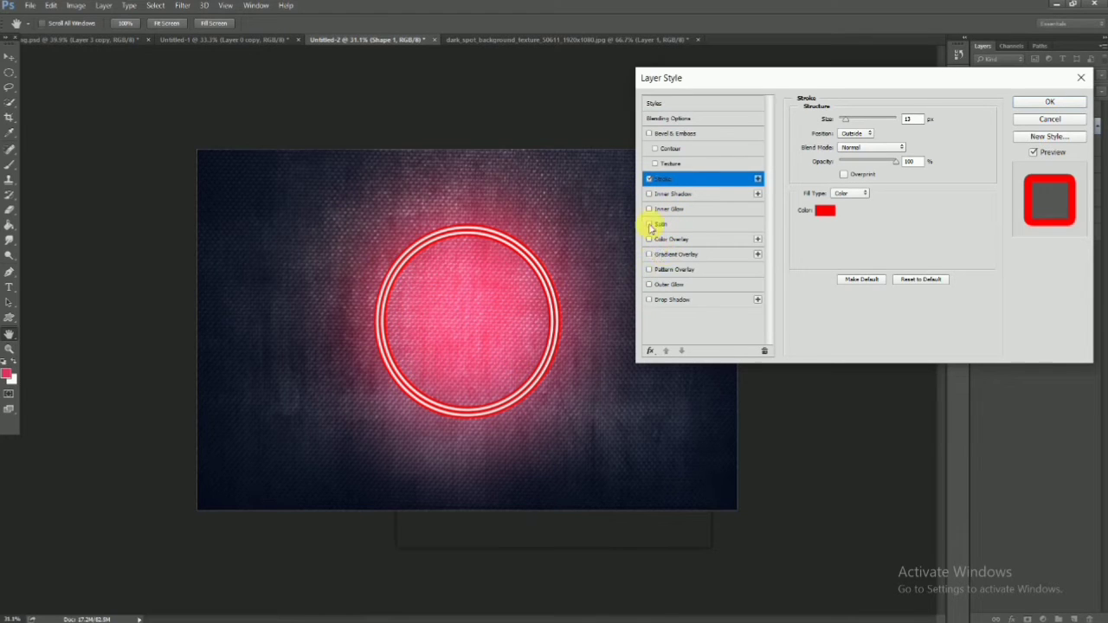
{"action": "left_click", "coordinate": [653, 210]}
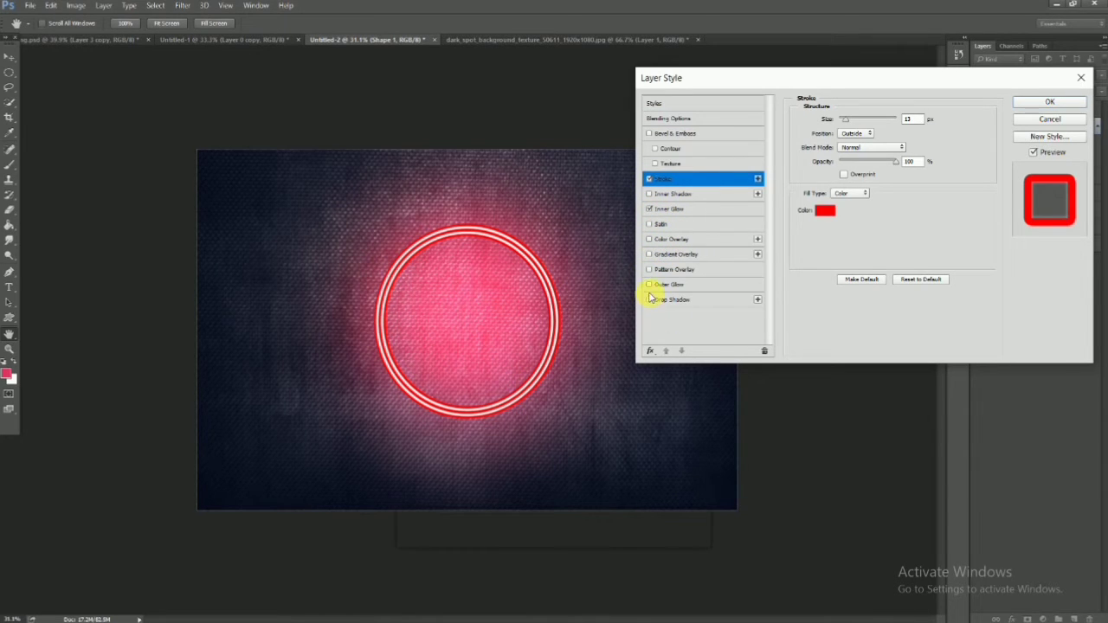
{"action": "left_click", "coordinate": [649, 285]}
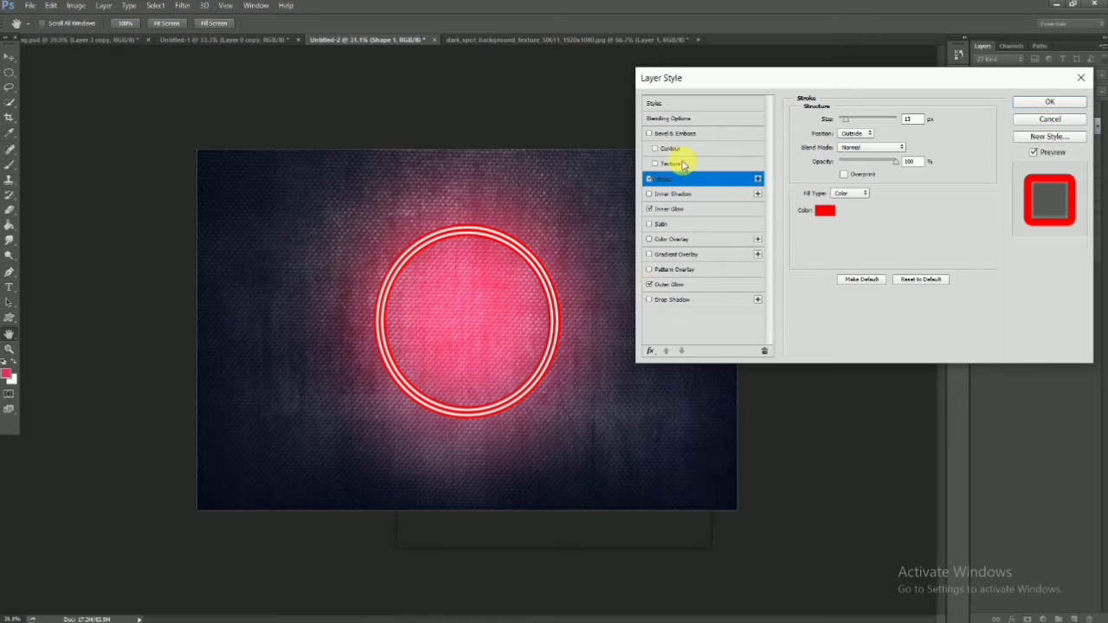
Step: Set the ring's stroke color to hue 340, saturation 49 and brightness 100, with a 5 px size and about 40% opacity
{"action": "left_click", "coordinate": [826, 207]}
{"action": "left_click_drag", "start_coordinate": [908, 182], "coordinate": [850, 159]}
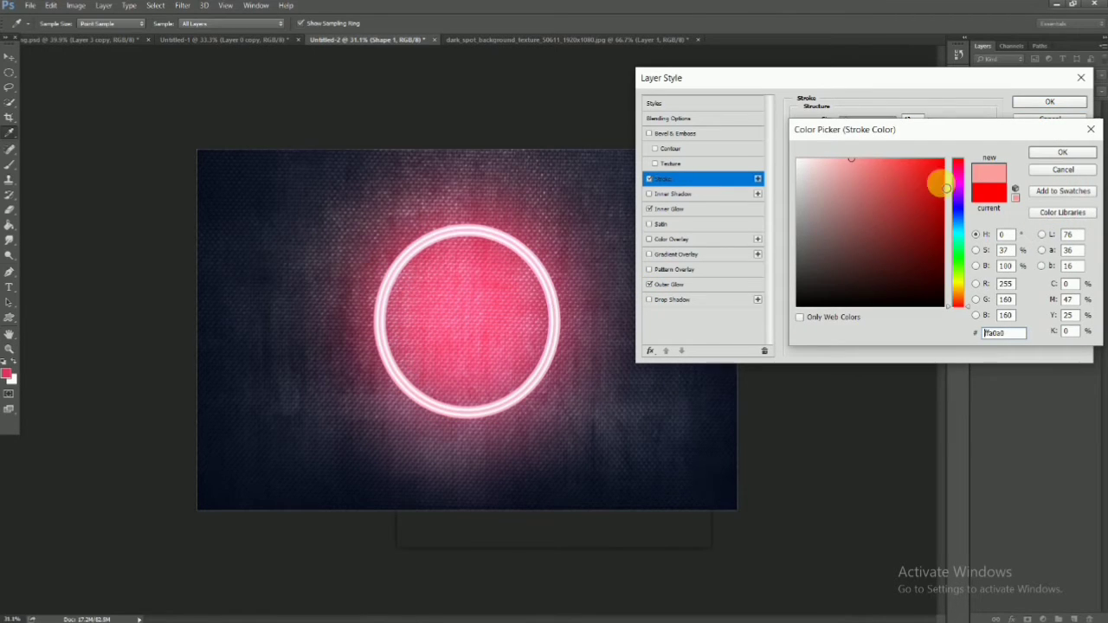
{"action": "left_click", "coordinate": [973, 234]}
{"action": "type", "text": "30"}
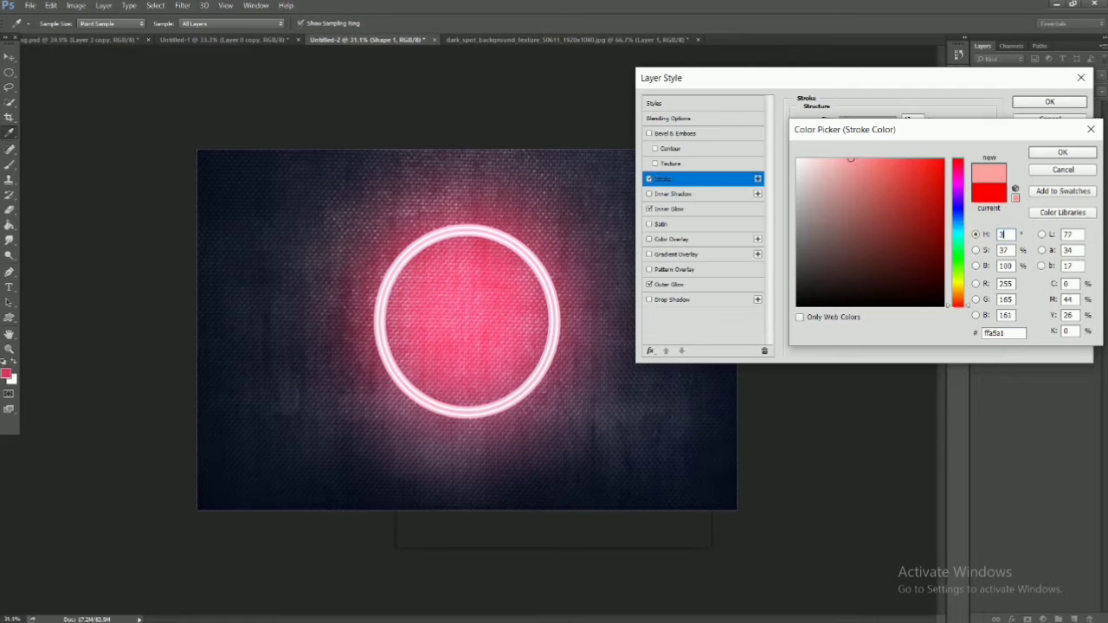
{"action": "key", "text": "BackSpace"}
{"action": "type", "text": "40"}
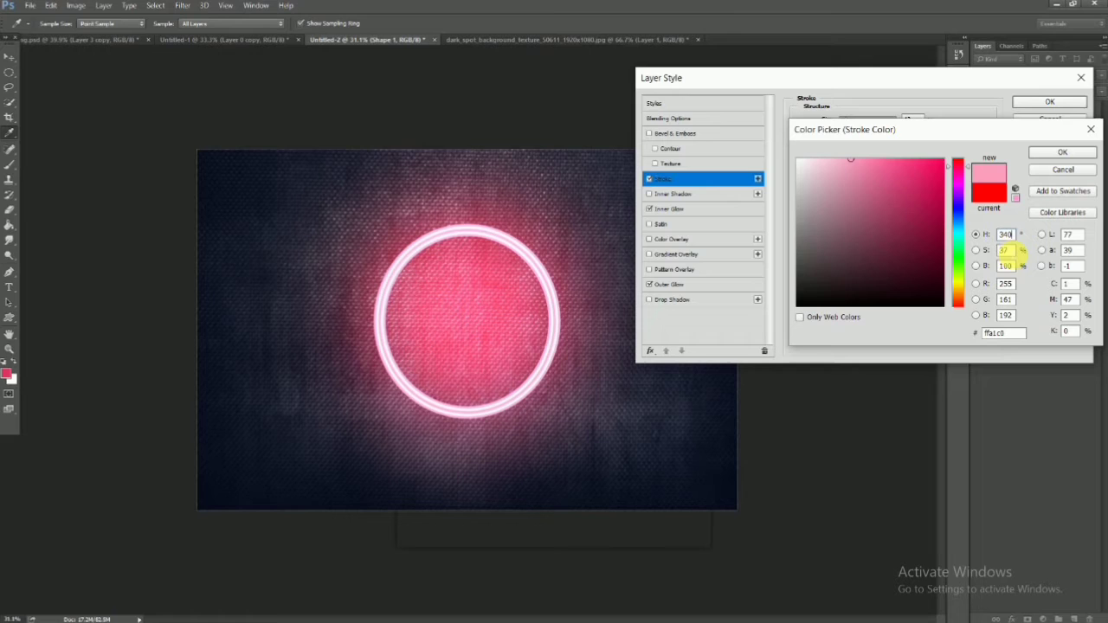
{"action": "key", "text": "Tab"}
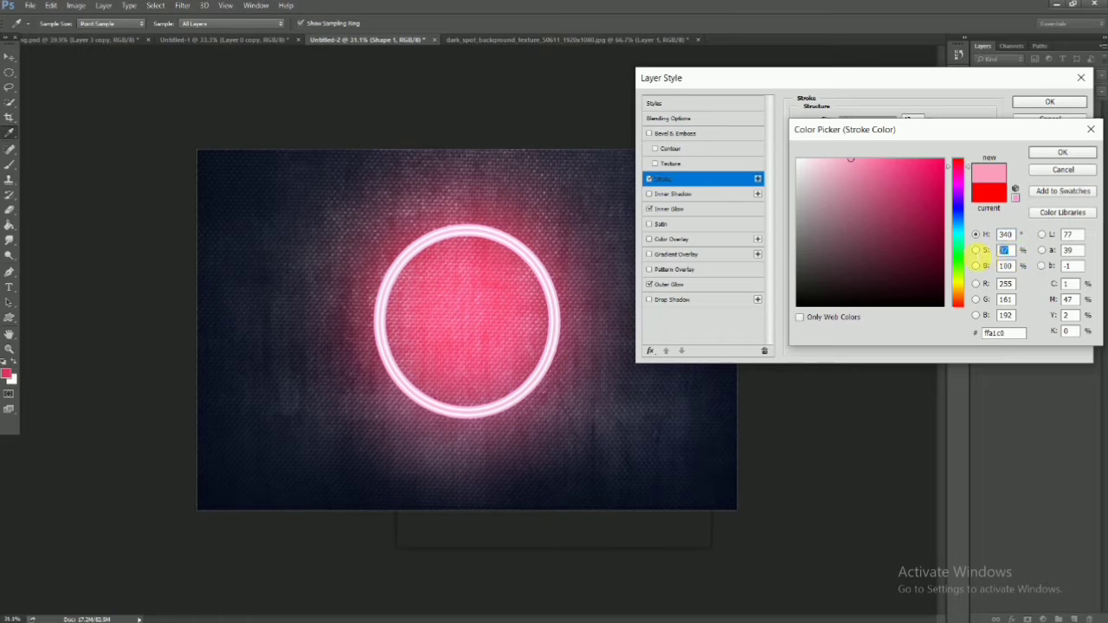
{"action": "type", "text": "49"}
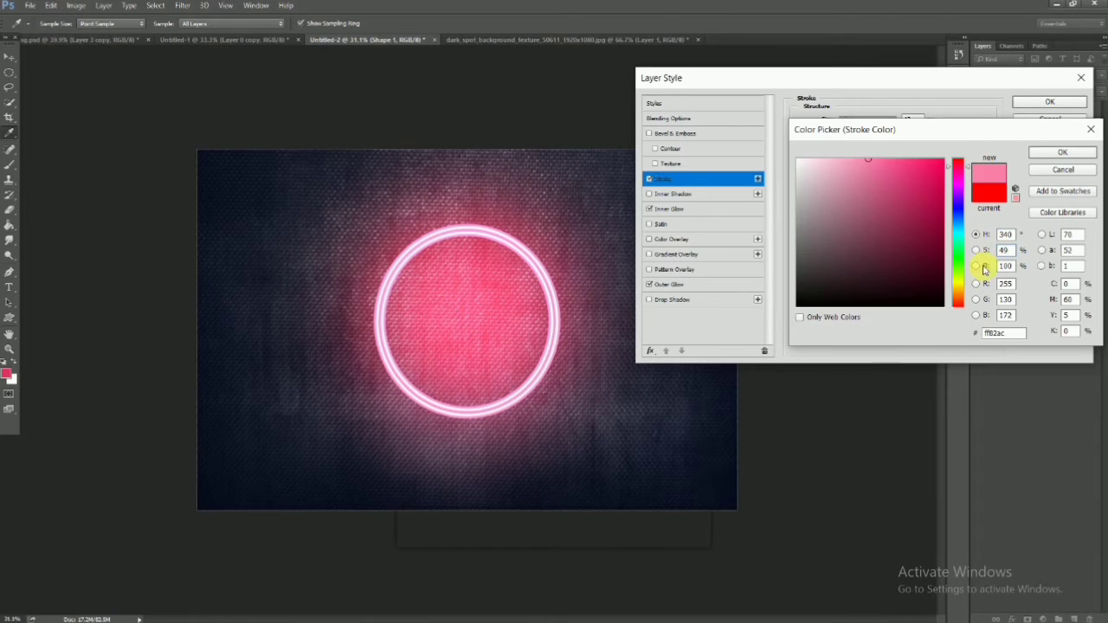
{"action": "left_click", "coordinate": [1064, 152]}
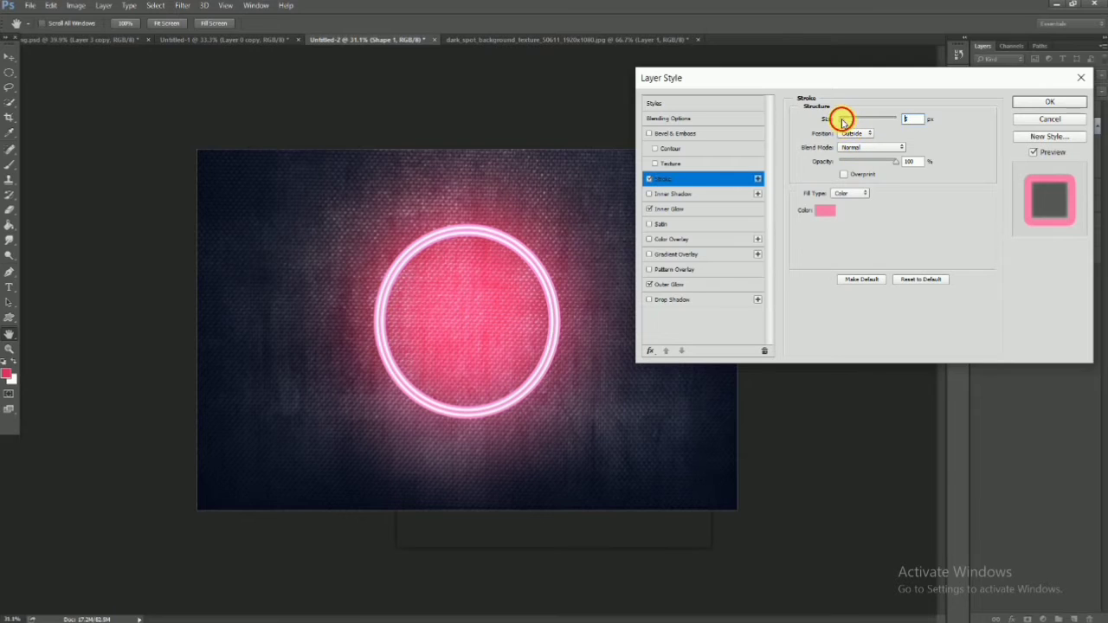
{"action": "left_click_drag", "start_coordinate": [843, 122], "coordinate": [842, 122]}
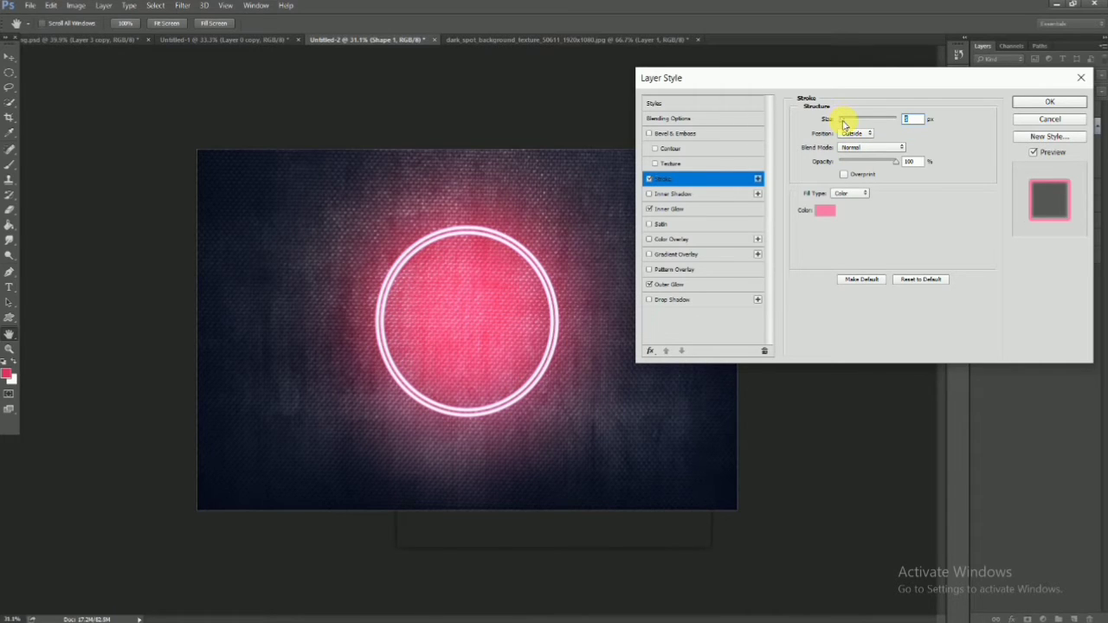
{"action": "left_click_drag", "start_coordinate": [855, 167], "coordinate": [862, 168]}
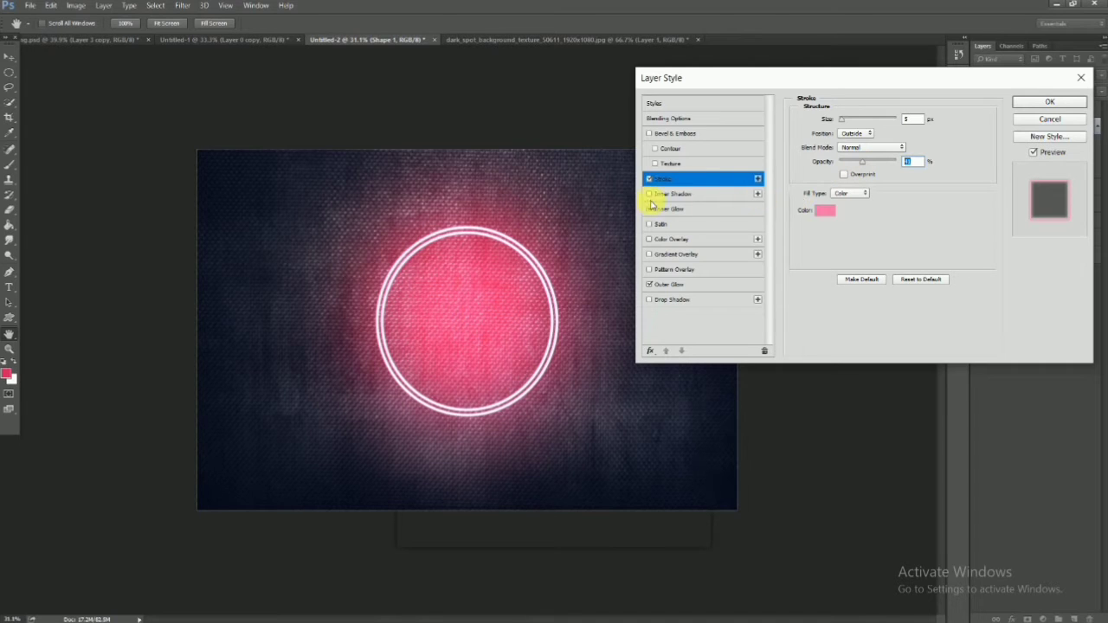
Step: Color the ring's inner glow light pink #fa9da8, with hue 353, saturation 37 and brightness 98
{"action": "left_click", "coordinate": [695, 210]}
{"action": "left_click", "coordinate": [828, 163]}
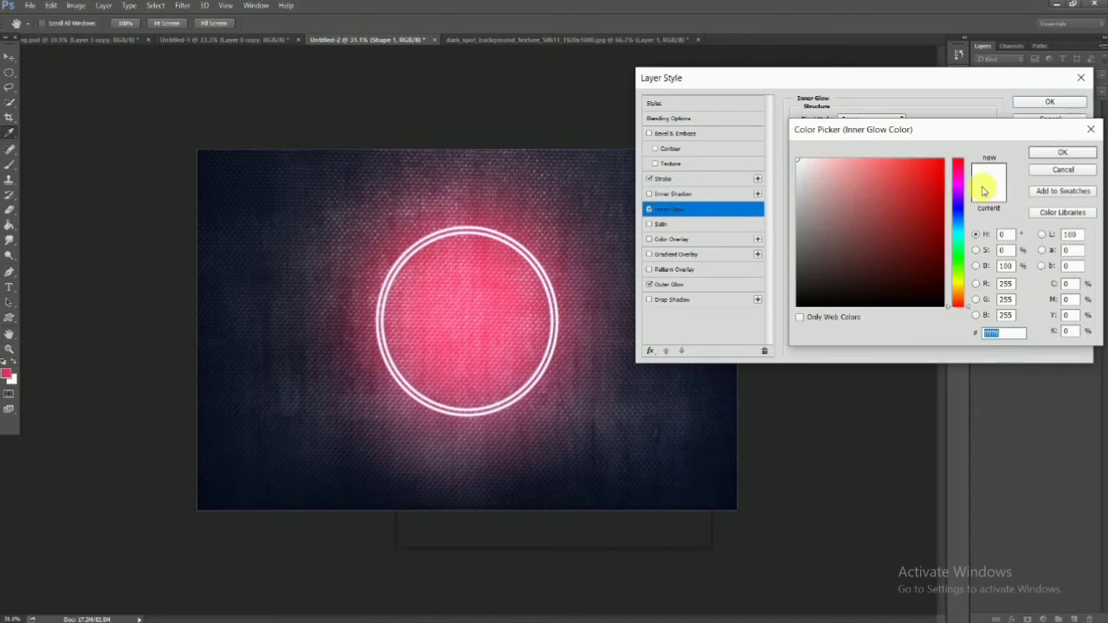
{"action": "left_click", "coordinate": [848, 161]}
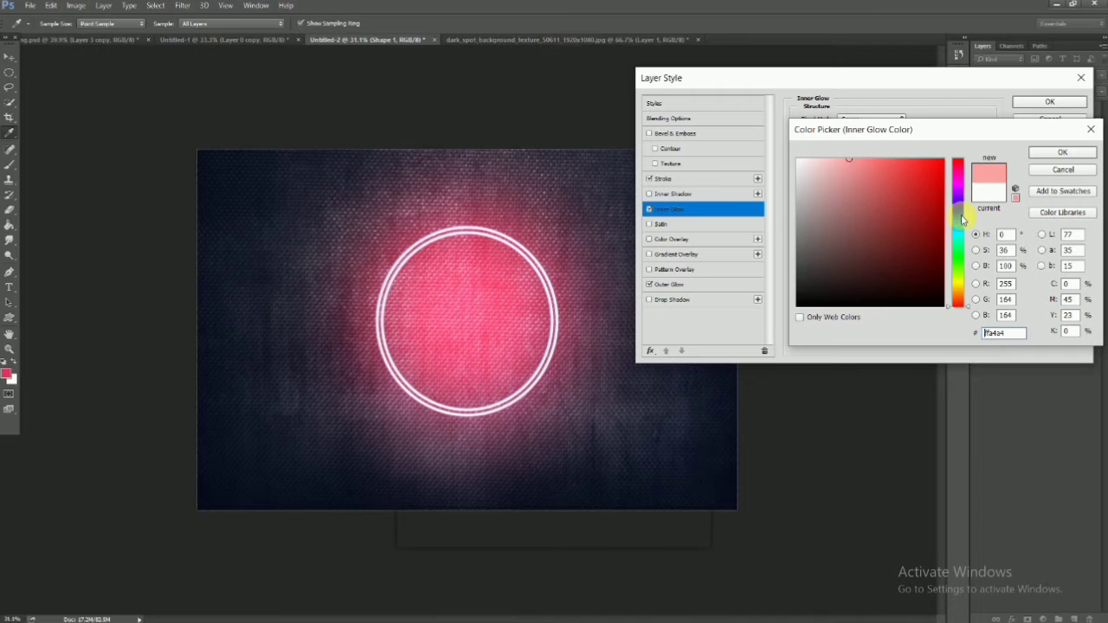
{"action": "left_click", "coordinate": [957, 164]}
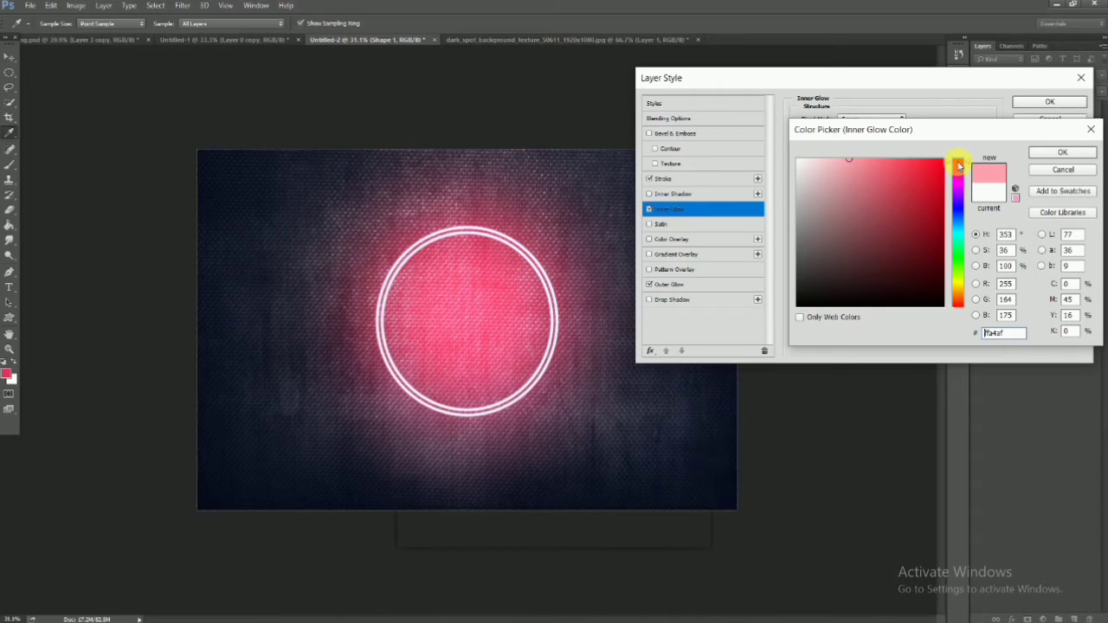
{"action": "left_click", "coordinate": [855, 164]}
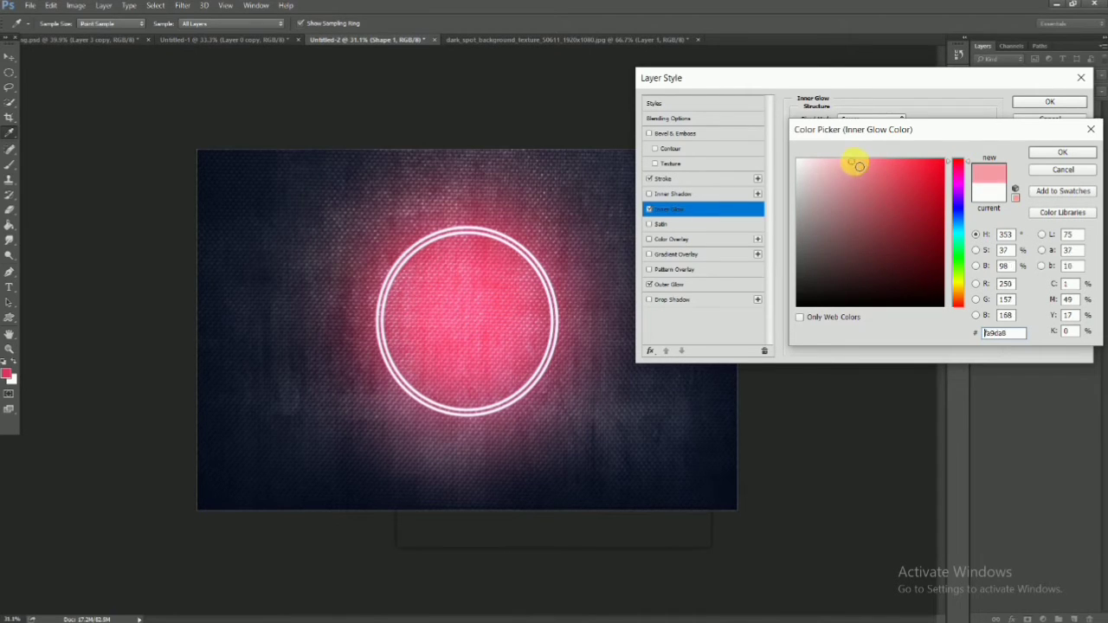
{"action": "left_click", "coordinate": [1034, 154]}
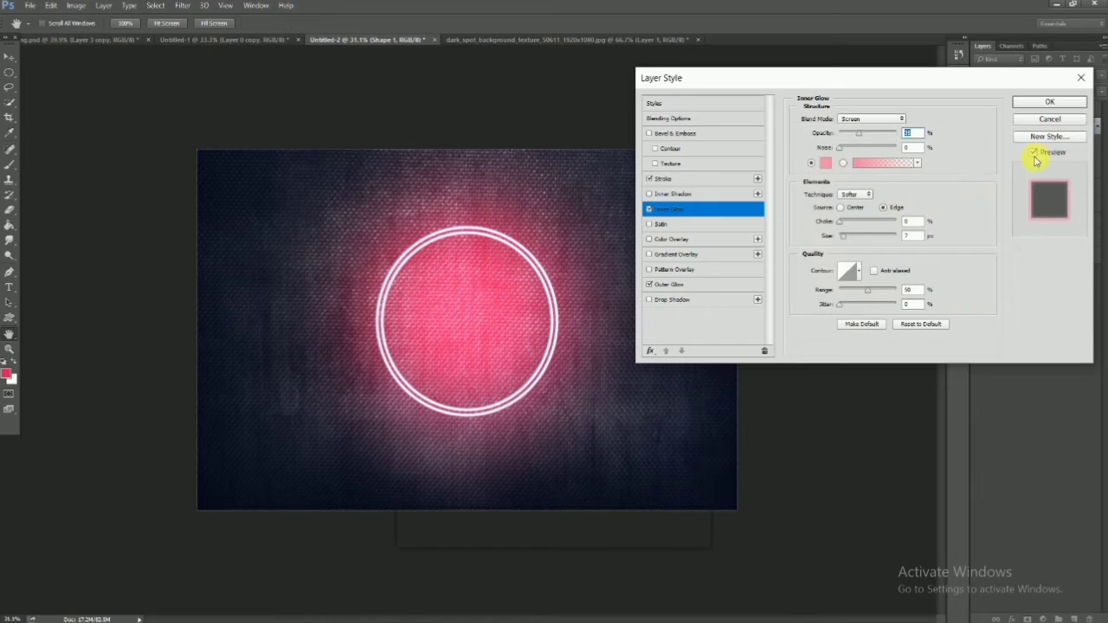
Step: Color the ring's outer glow light pink #ffa8bf and increase its spread to about 29%
{"action": "left_click", "coordinate": [675, 287]}
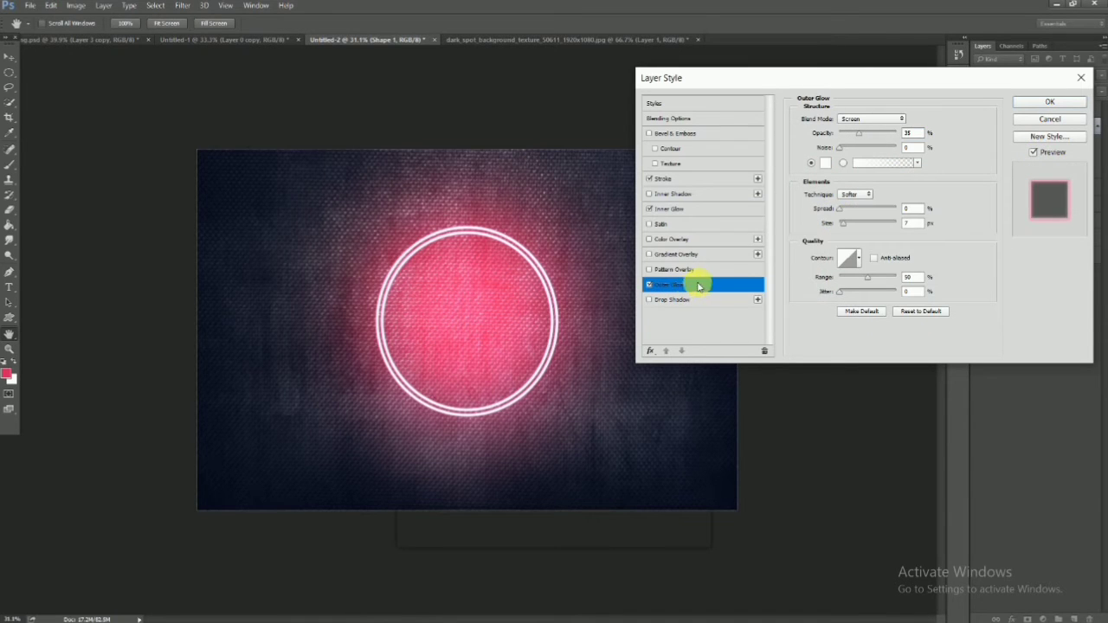
{"action": "left_click", "coordinate": [829, 161]}
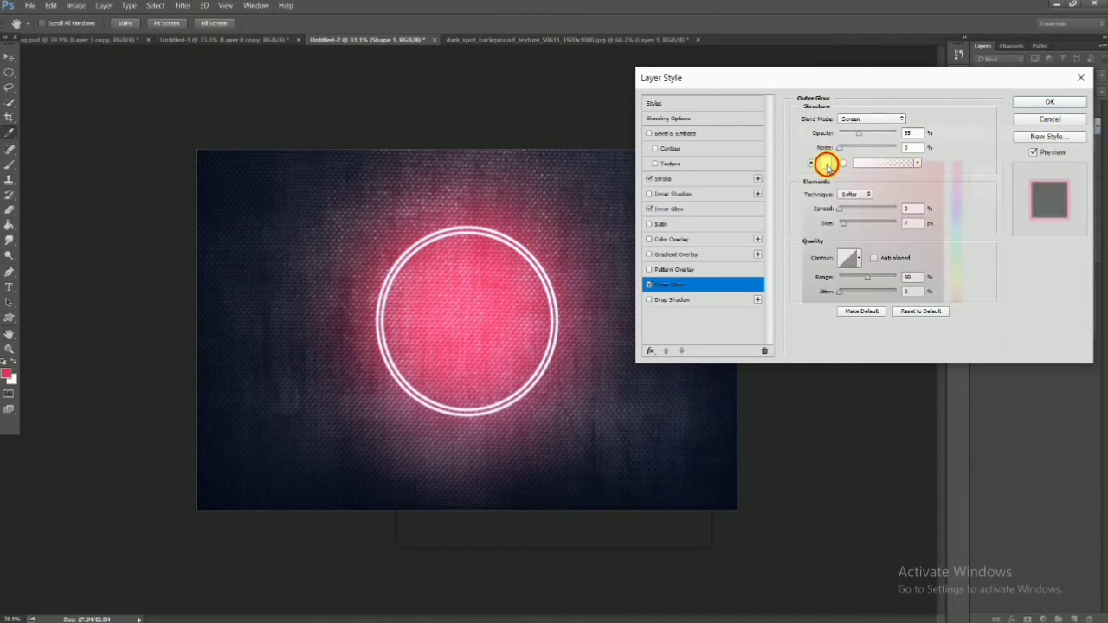
{"action": "left_click", "coordinate": [844, 168]}
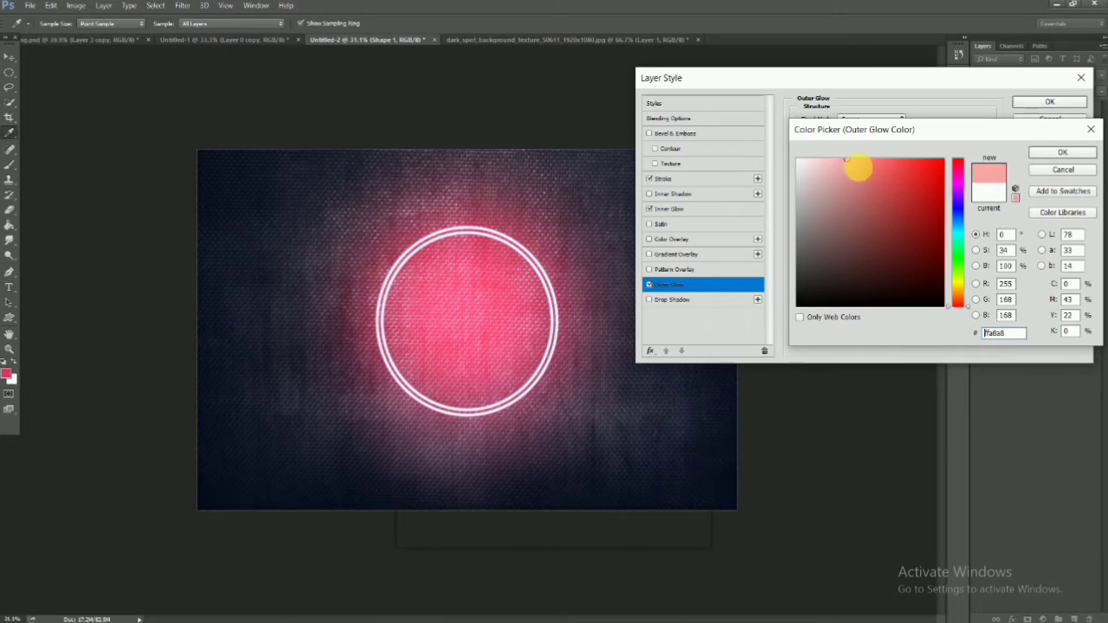
{"action": "left_click", "coordinate": [955, 171]}
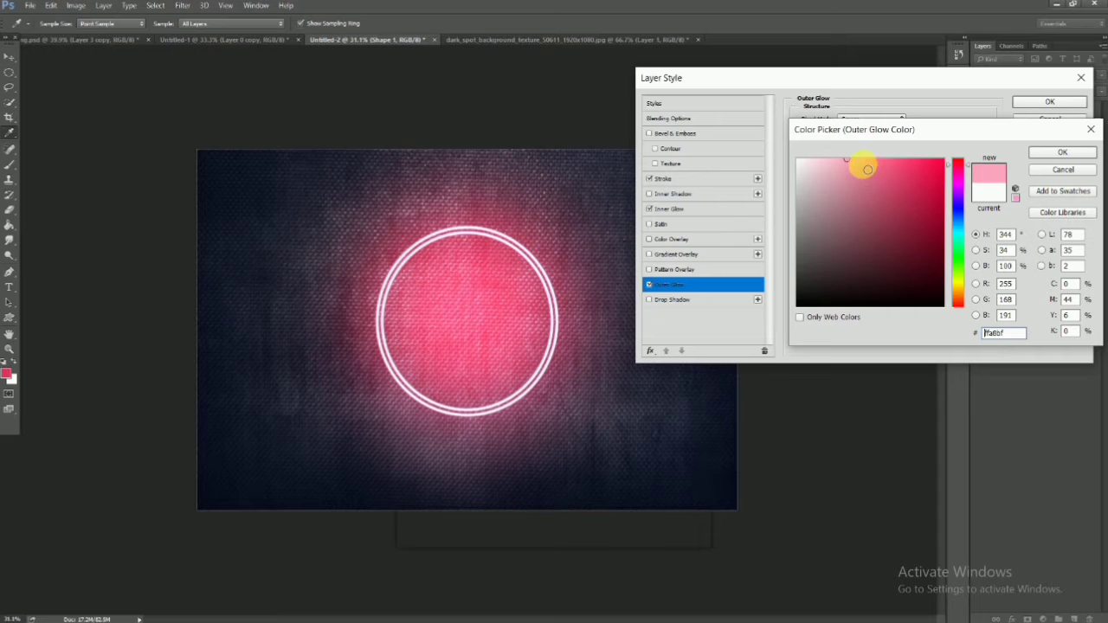
{"action": "left_click", "coordinate": [1062, 151]}
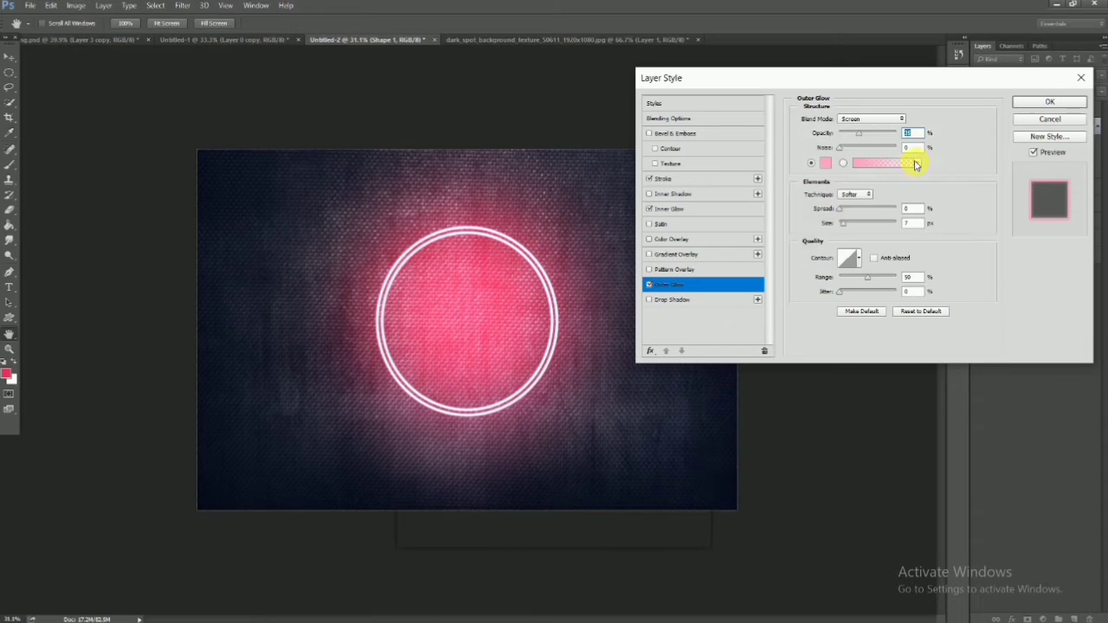
{"action": "left_click", "coordinate": [855, 208]}
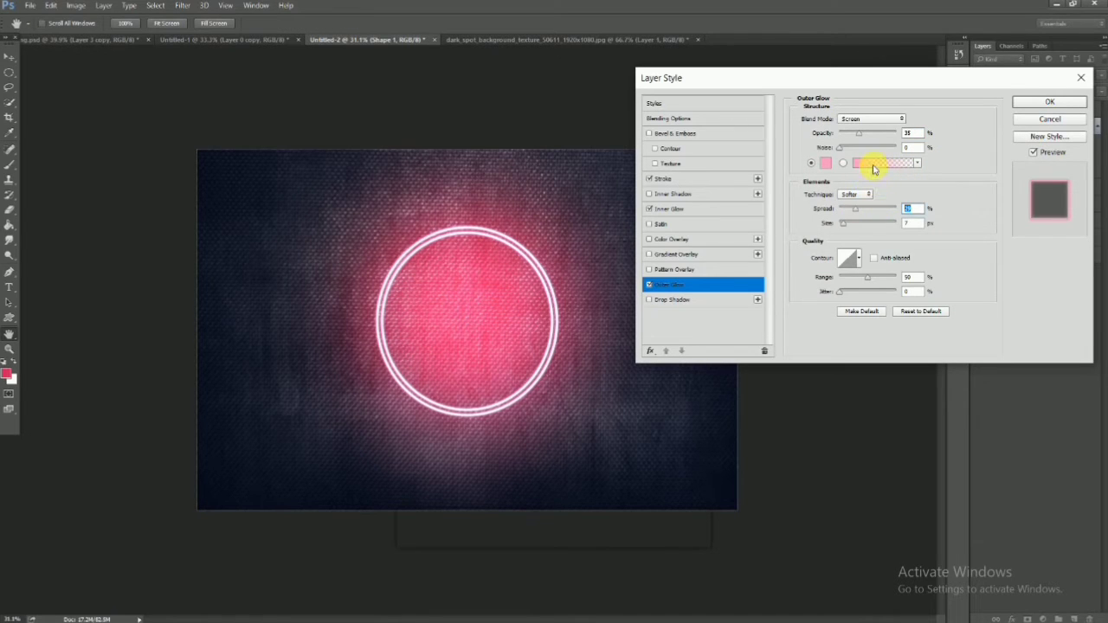
Step: Raise the ring's outer glow opacity to about 60% and apply the layer style
{"action": "left_click", "coordinate": [872, 135]}
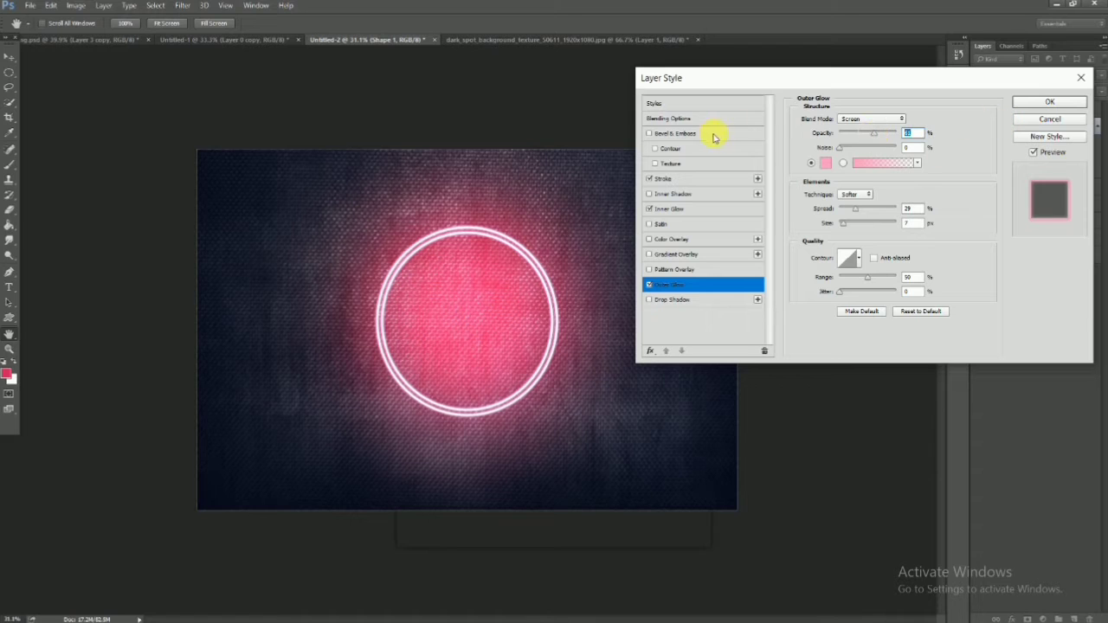
{"action": "left_click", "coordinate": [1047, 102]}
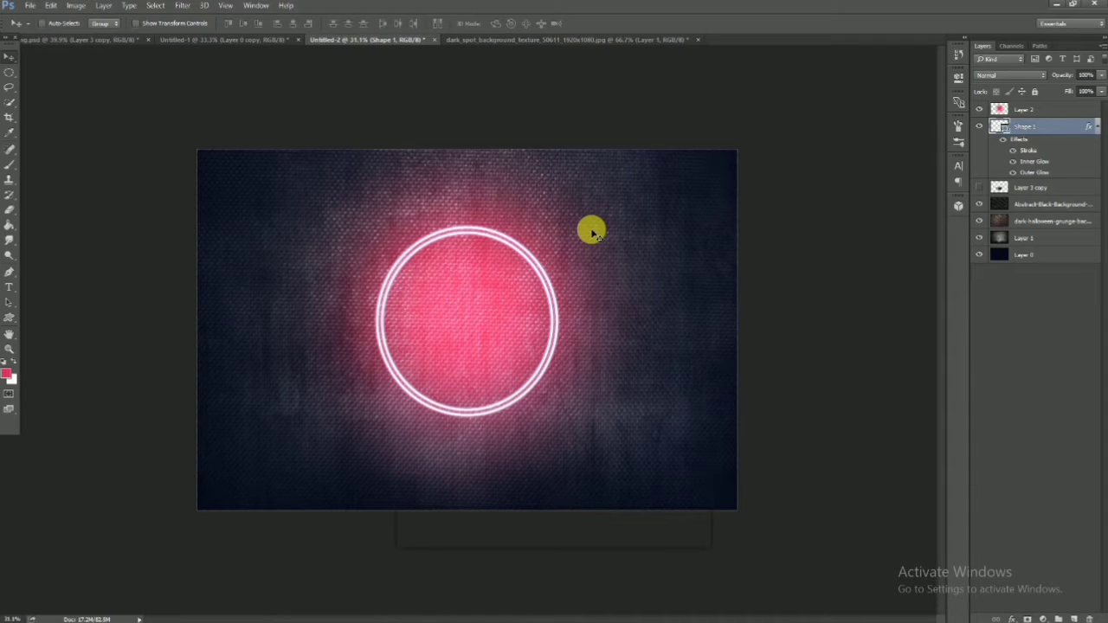
{"action": "key", "text": "ctrl"}
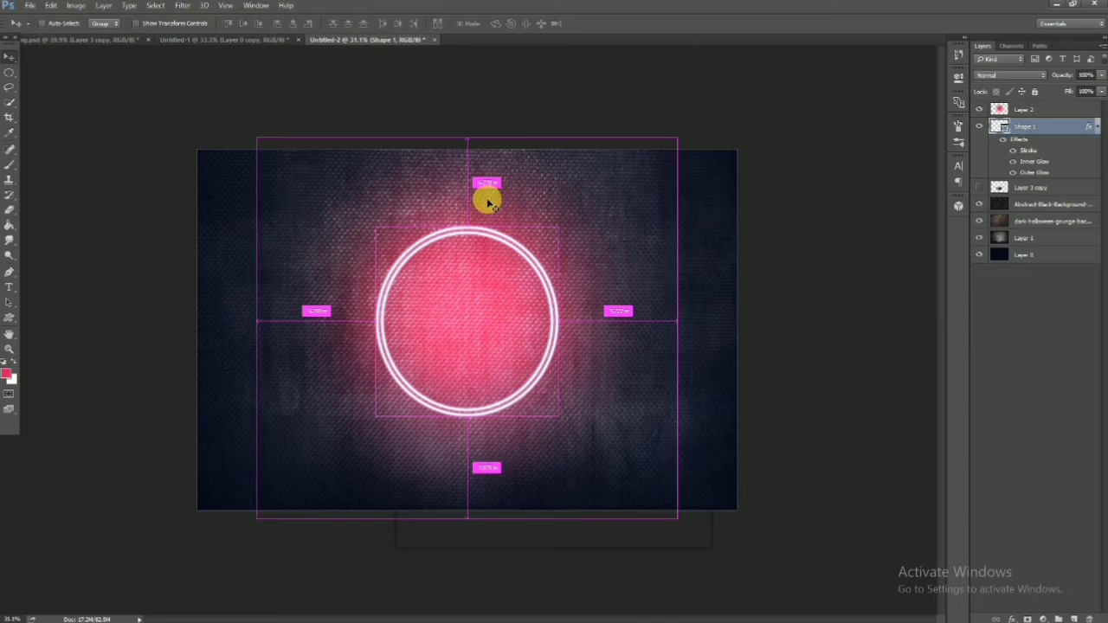
{"action": "key", "text": "ctrl"}
Step: Bring the cut-out man from Untitled-1 into the Untitled-2 composition and place his layer above the pink glow layer Layer 2
{"action": "left_click", "coordinate": [260, 40]}
{"action": "left_click_drag", "start_coordinate": [385, 174], "coordinate": [451, 314]}
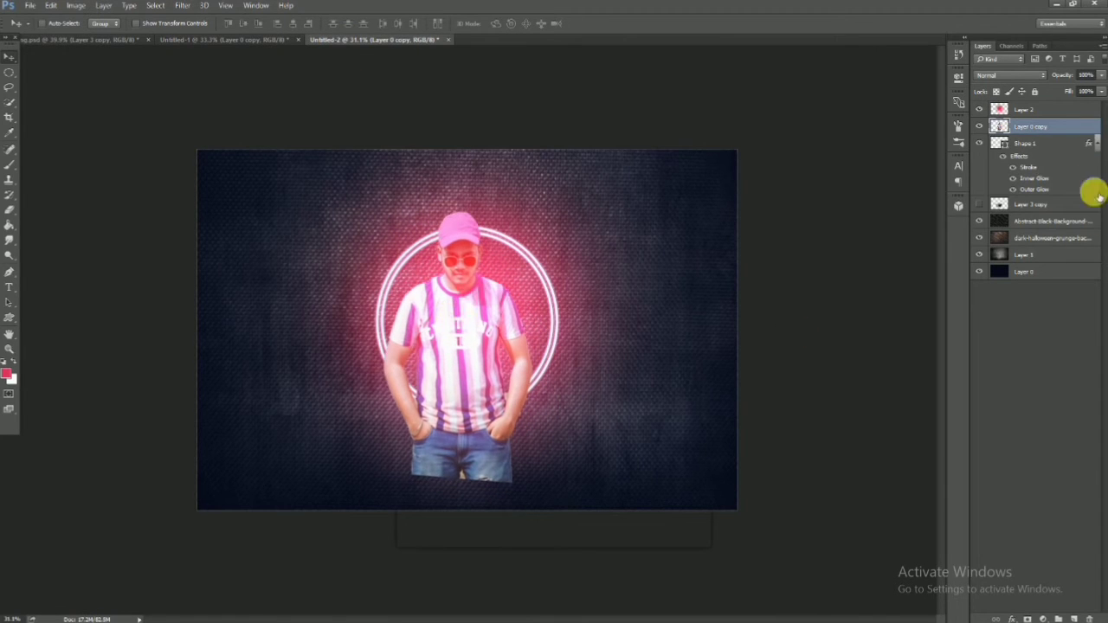
{"action": "left_click_drag", "start_coordinate": [1076, 129], "coordinate": [1059, 109]}
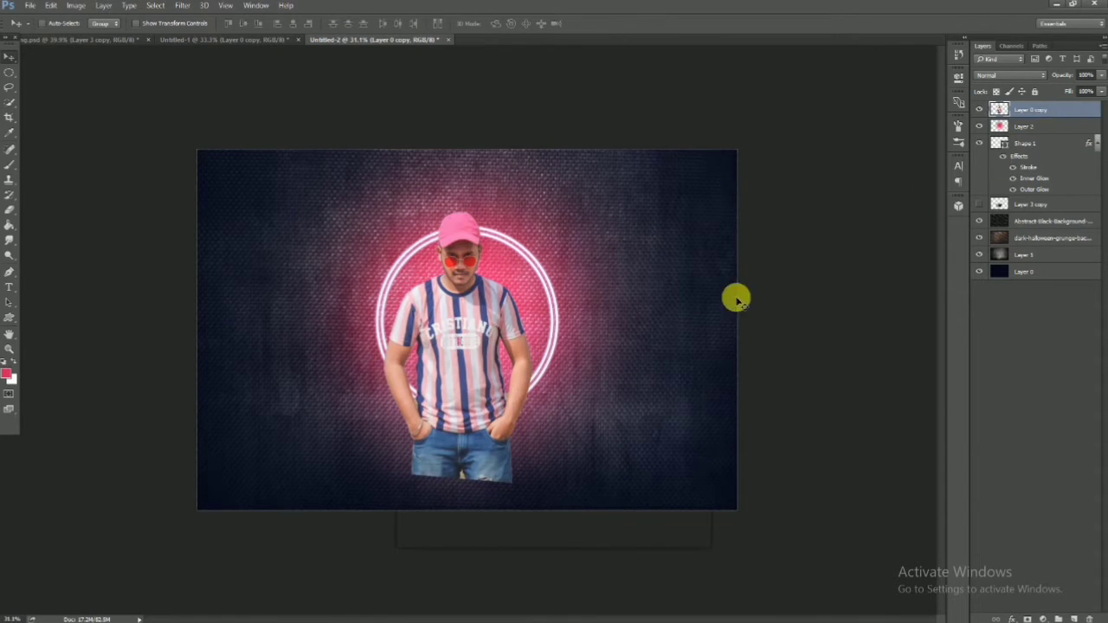
Step: Move the man up over the ring and enlarge him to about 133% width and 116% height
{"action": "left_click_drag", "start_coordinate": [465, 390], "coordinate": [479, 375]}
{"action": "key", "text": "ctrl+t"}
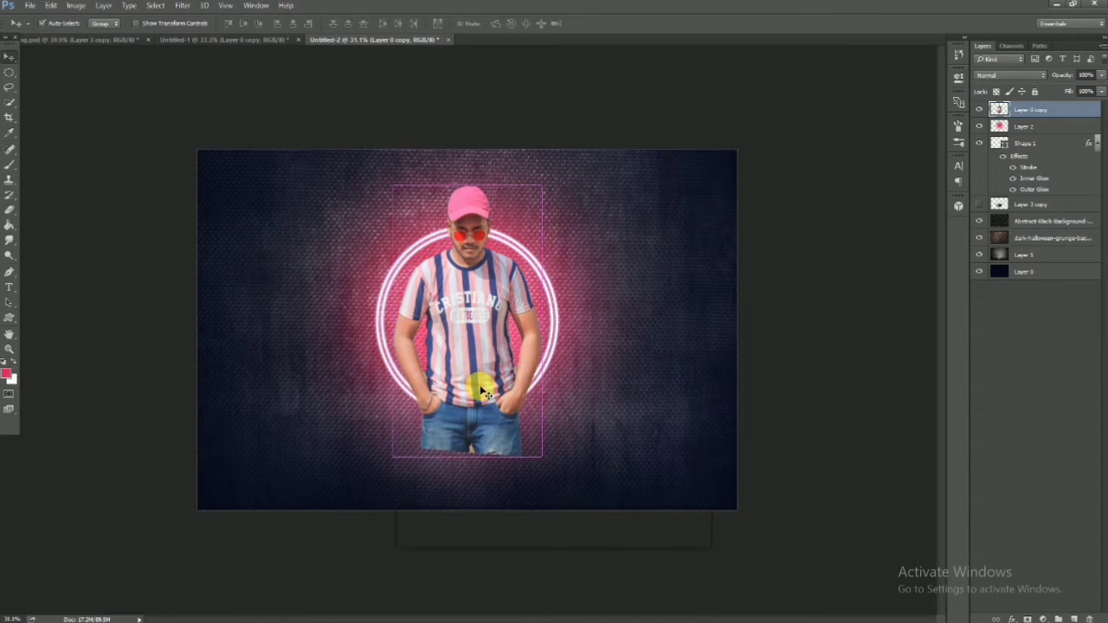
{"action": "mouse_move", "coordinate": [542, 465]}
{"action": "left_mouse_down"}
{"action": "mouse_move", "coordinate": [588, 505]}
{"action": "mouse_move", "coordinate": [526, 465]}
{"action": "left_mouse_up"}
{"action": "left_click", "coordinate": [523, 24]}
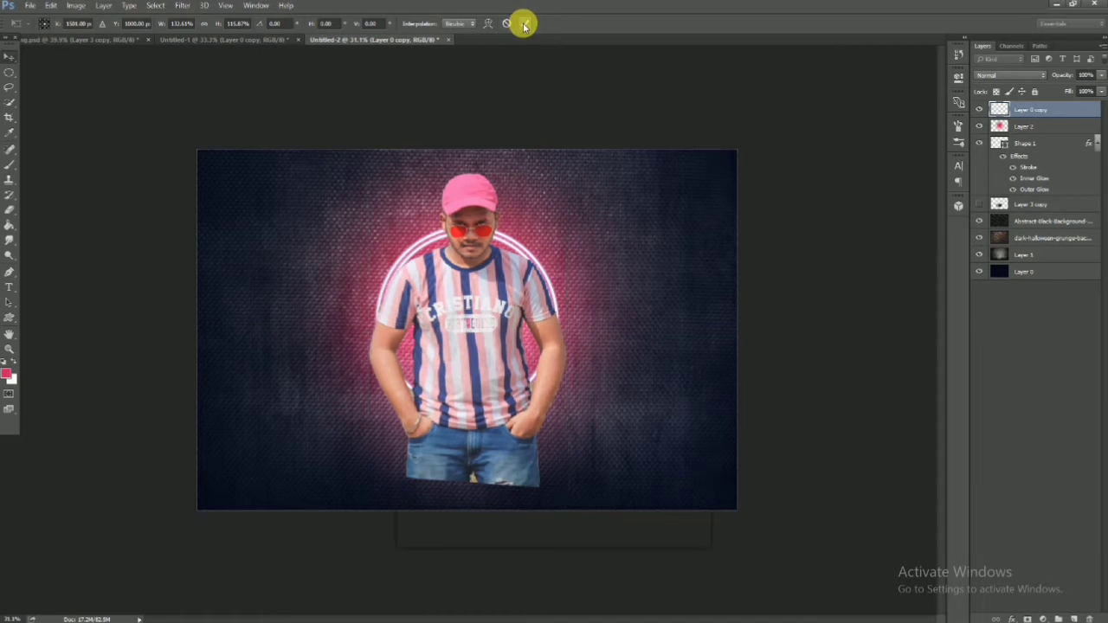
Step: Scale the man down to about 84% width and 91% height and center him in front of the ring
{"action": "left_click_drag", "start_coordinate": [479, 277], "coordinate": [478, 277]}
{"action": "key", "text": "ctrl+t"}
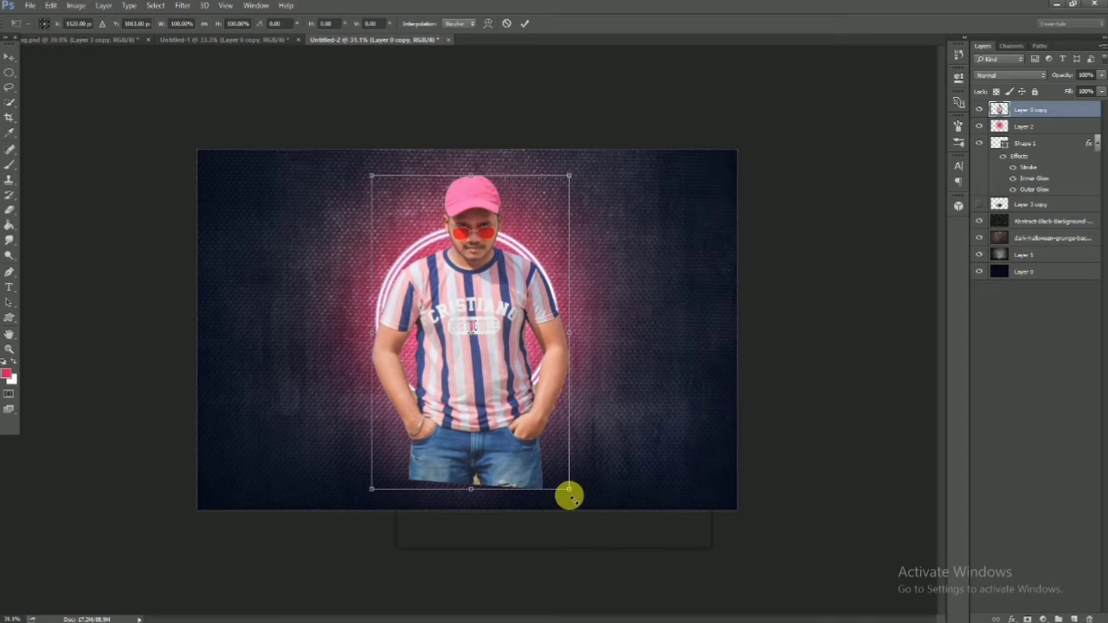
{"action": "left_click_drag", "start_coordinate": [568, 489], "coordinate": [543, 478]}
{"action": "left_click_drag", "start_coordinate": [493, 421], "coordinate": [502, 425]}
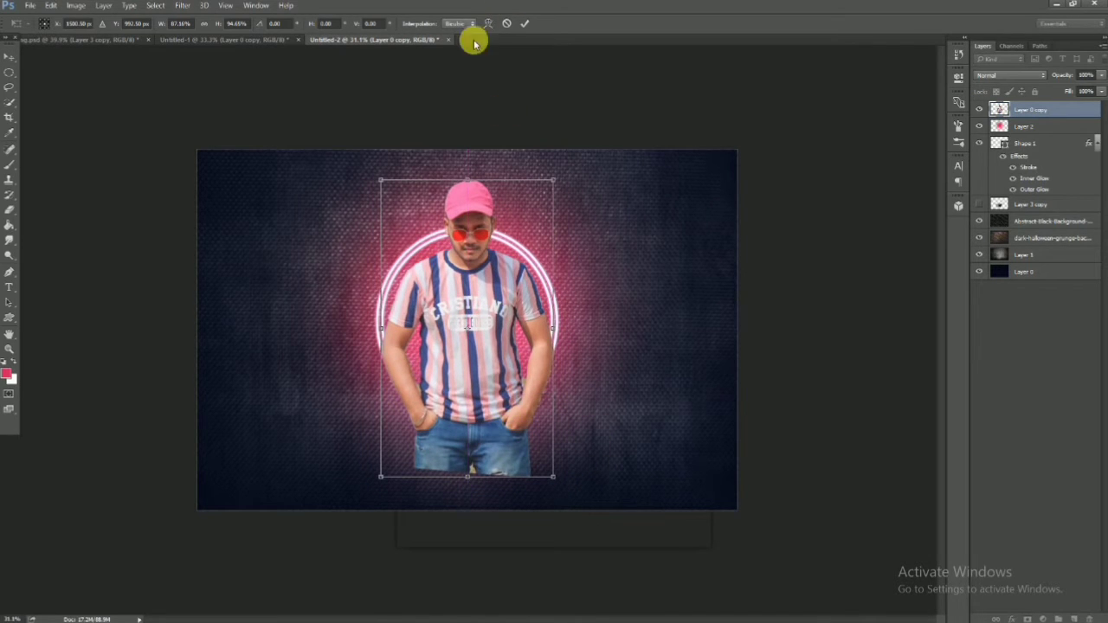
{"action": "left_click_drag", "start_coordinate": [553, 477], "coordinate": [546, 464]}
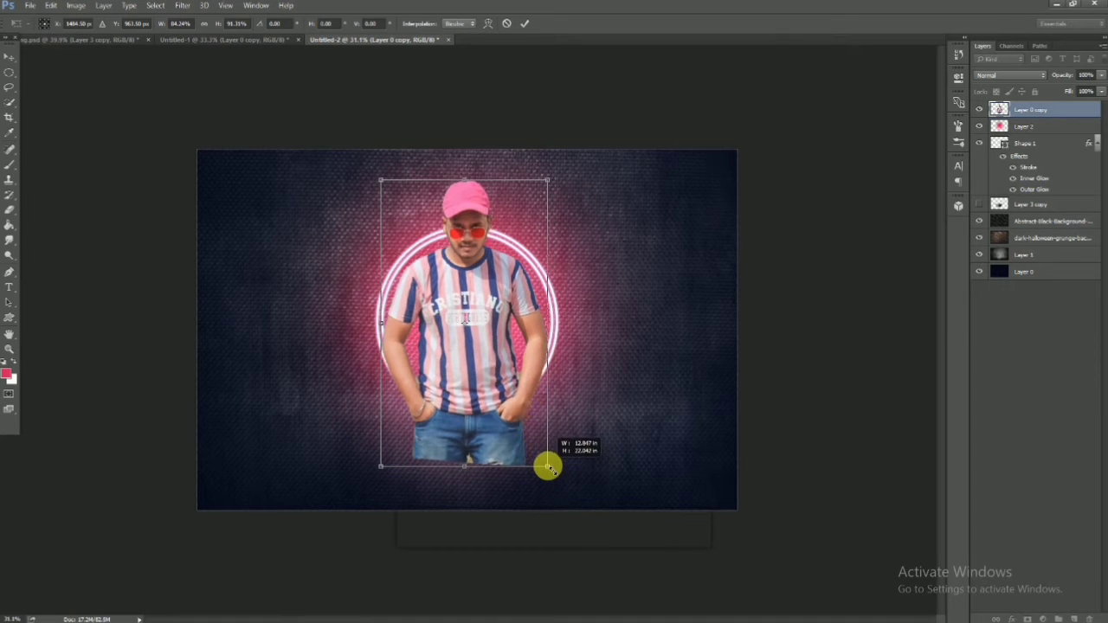
{"action": "left_click_drag", "start_coordinate": [520, 403], "coordinate": [522, 418]}
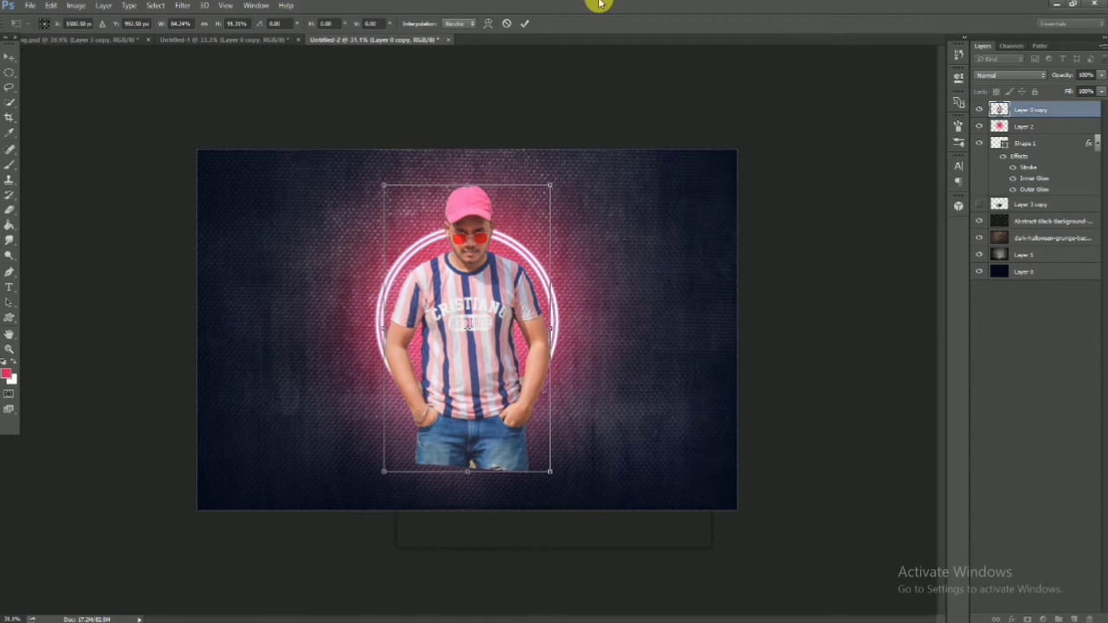
{"action": "left_click", "coordinate": [523, 24]}
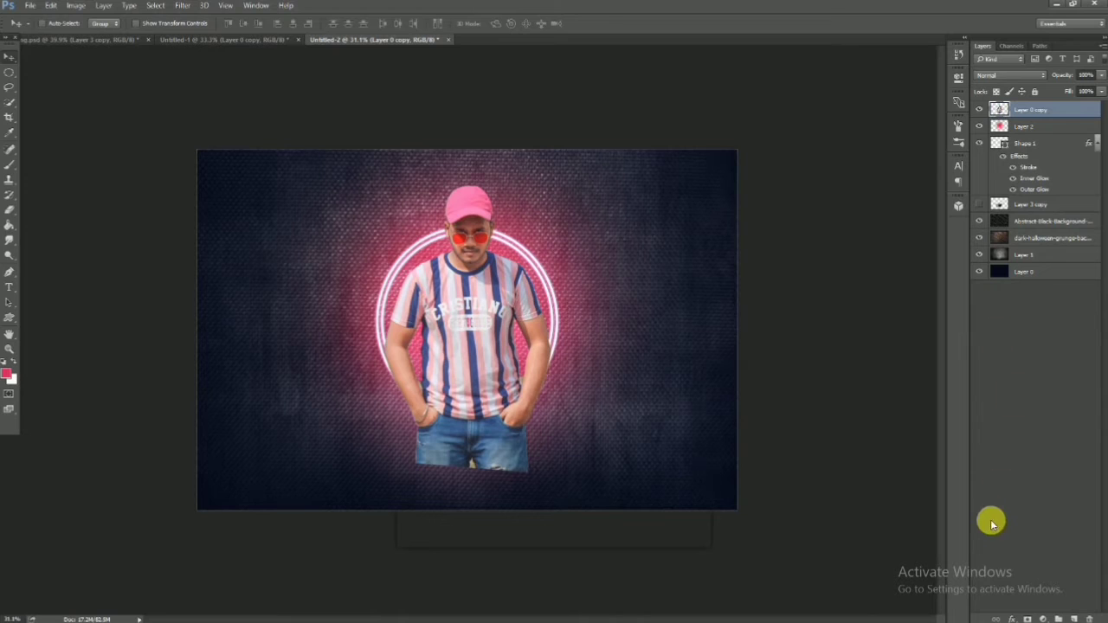
Step: Add a layer mask to the man's layer and fade the jeans with the Eraser at 100% opacity and flow
{"action": "left_click", "coordinate": [1027, 619]}
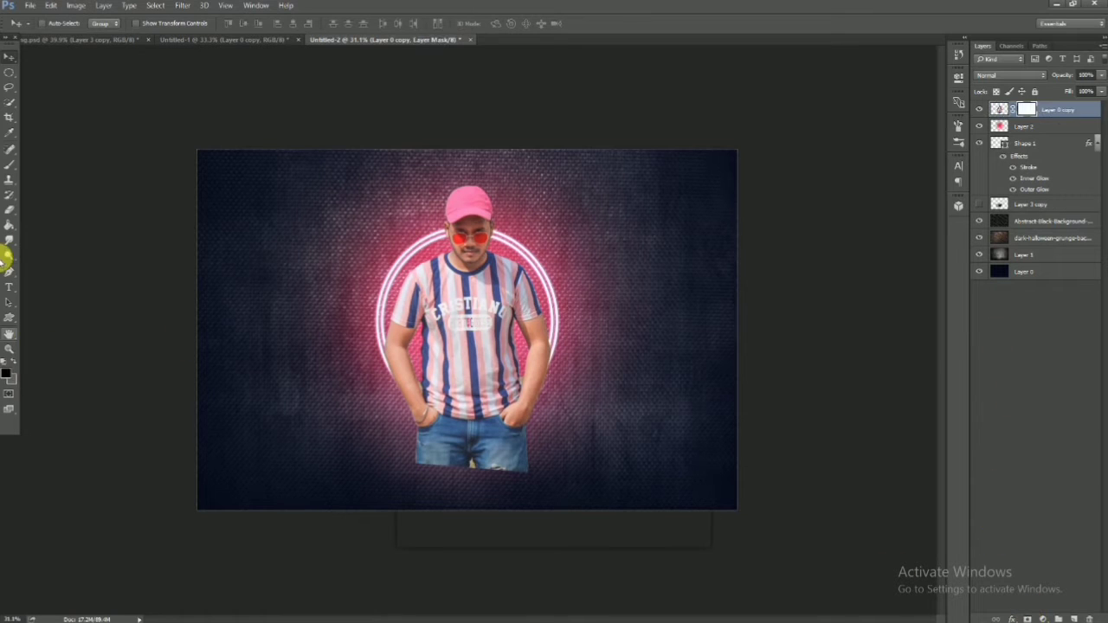
{"action": "left_click", "coordinate": [9, 209]}
{"action": "mouse_move", "coordinate": [512, 469]}
{"action": "left_mouse_down"}
{"action": "mouse_move", "coordinate": [478, 468]}
{"action": "mouse_move", "coordinate": [514, 456]}
{"action": "left_mouse_up"}
{"action": "left_click", "coordinate": [529, 503]}
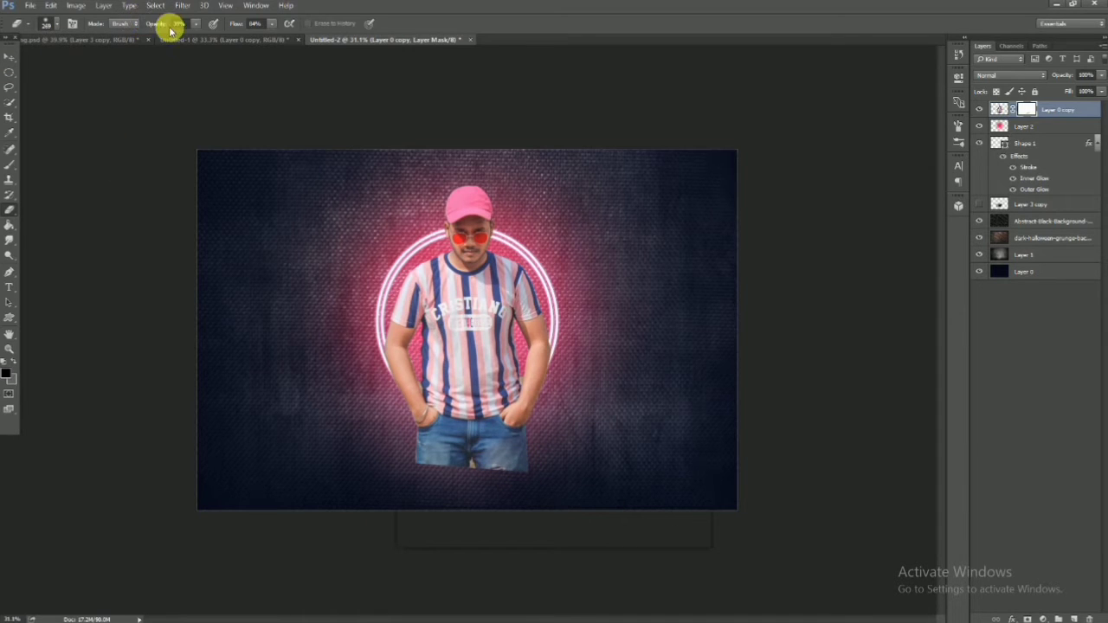
{"action": "left_click_drag", "start_coordinate": [164, 23], "coordinate": [270, 18]}
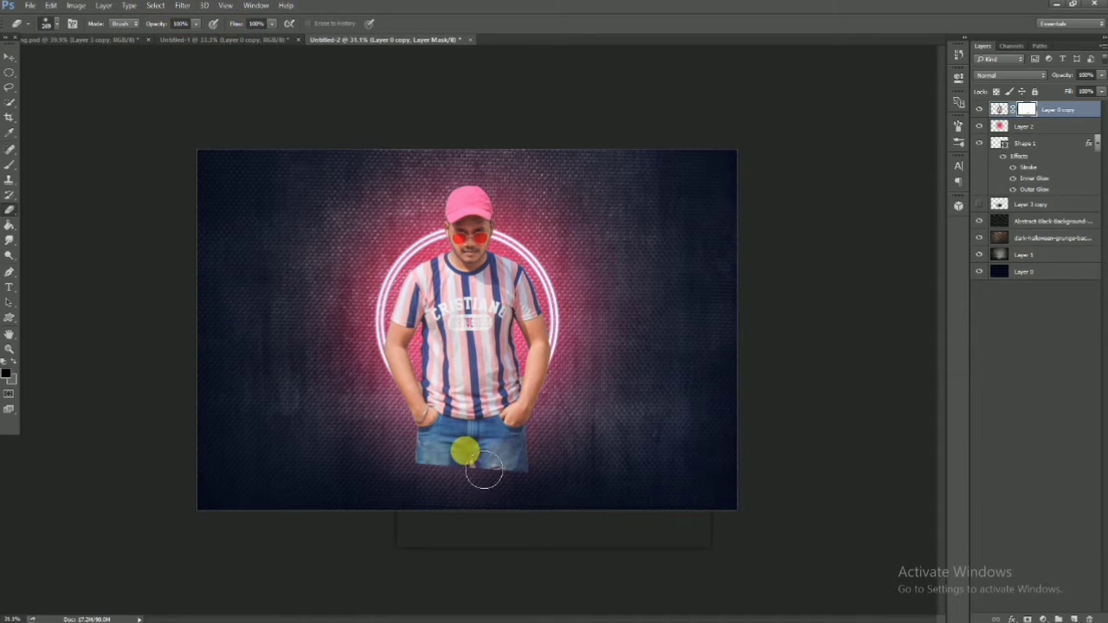
{"action": "mouse_move", "coordinate": [452, 465]}
{"action": "left_mouse_down"}
{"action": "mouse_move", "coordinate": [548, 480]}
{"action": "mouse_move", "coordinate": [520, 474]}
{"action": "mouse_move", "coordinate": [512, 485]}
{"action": "mouse_move", "coordinate": [565, 469]}
{"action": "mouse_move", "coordinate": [564, 445]}
{"action": "mouse_move", "coordinate": [572, 464]}
{"action": "mouse_move", "coordinate": [516, 478]}
{"action": "left_mouse_up"}
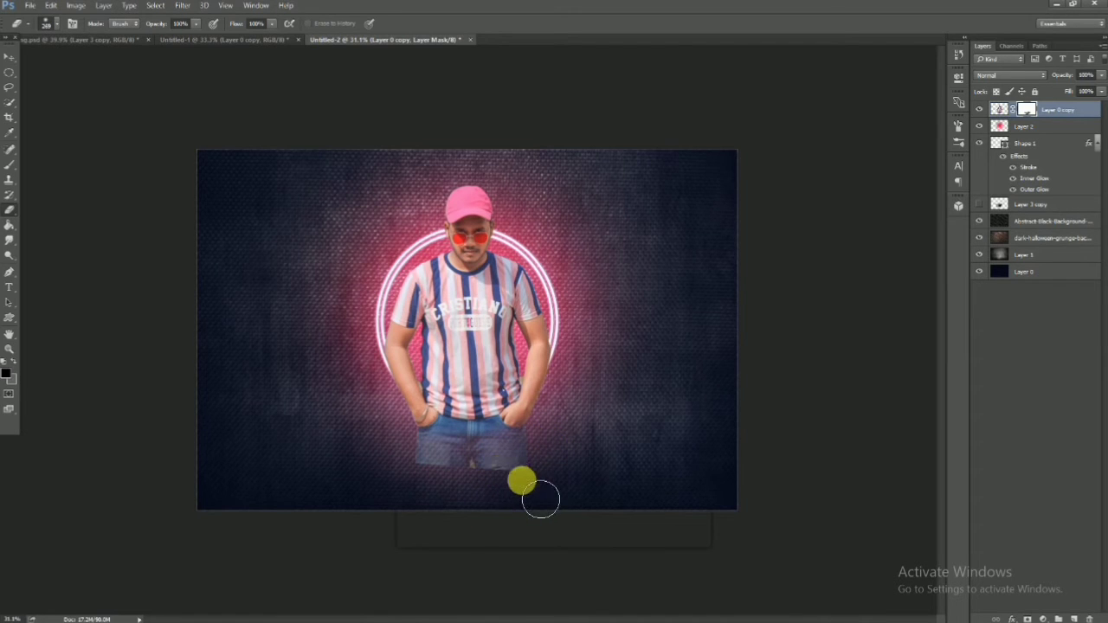
Step: Fade the lower jeans further on the mask using a hard round eraser tip
{"action": "right_click", "coordinate": [527, 462]}
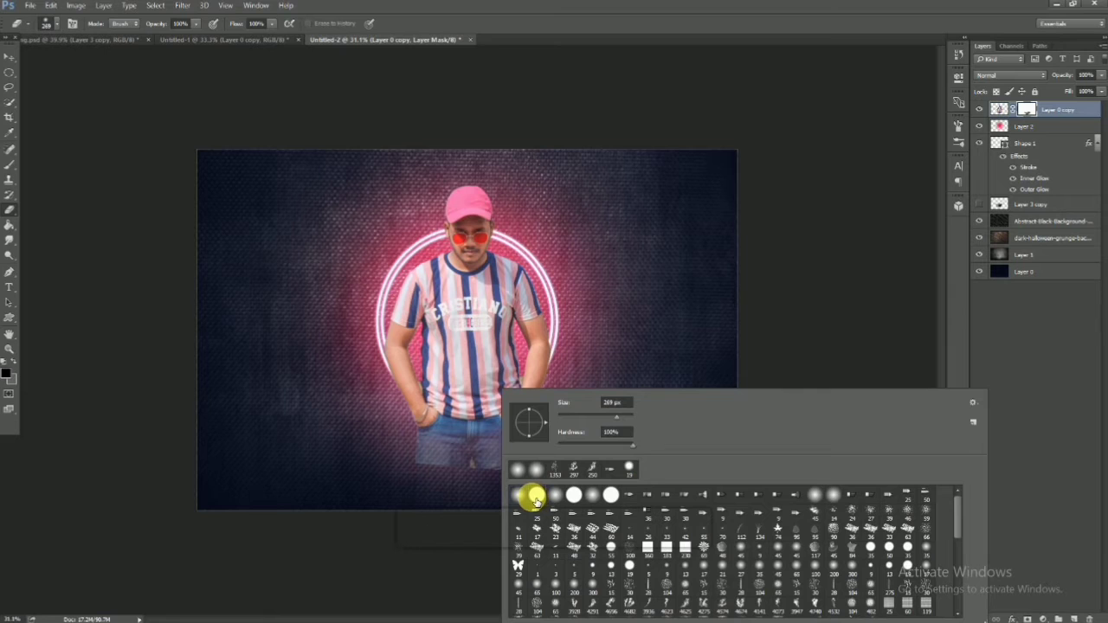
{"action": "left_click", "coordinate": [1029, 113]}
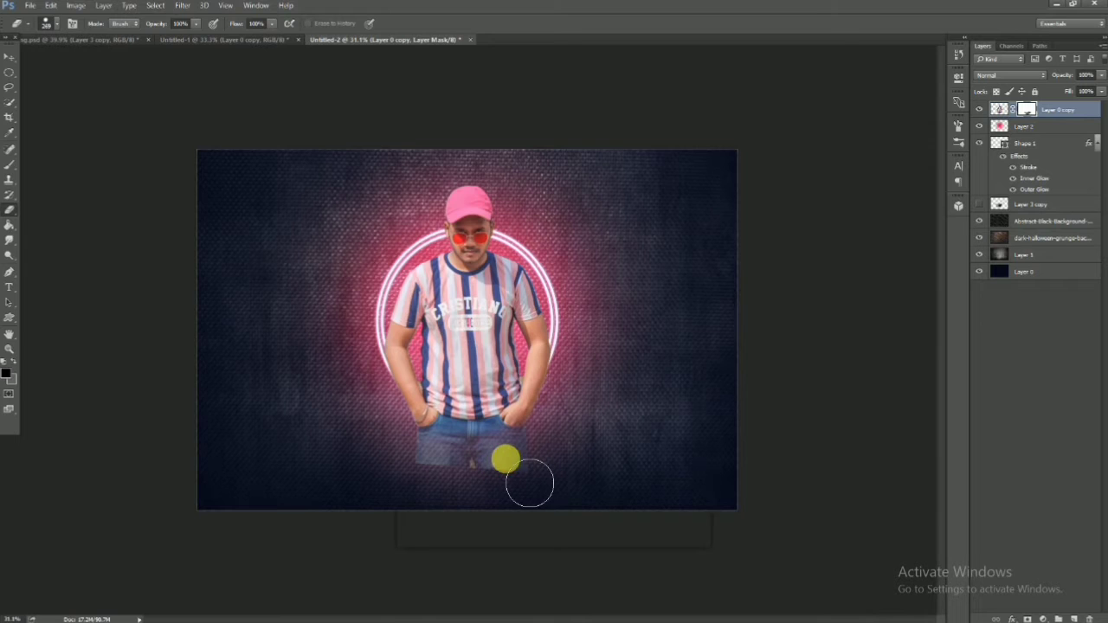
{"action": "left_click_drag", "start_coordinate": [530, 483], "coordinate": [509, 486]}
{"action": "mouse_move", "coordinate": [399, 476]}
{"action": "left_mouse_down"}
{"action": "mouse_move", "coordinate": [560, 479]}
{"action": "mouse_move", "coordinate": [423, 471]}
{"action": "mouse_move", "coordinate": [496, 472]}
{"action": "mouse_move", "coordinate": [455, 475]}
{"action": "left_mouse_up"}
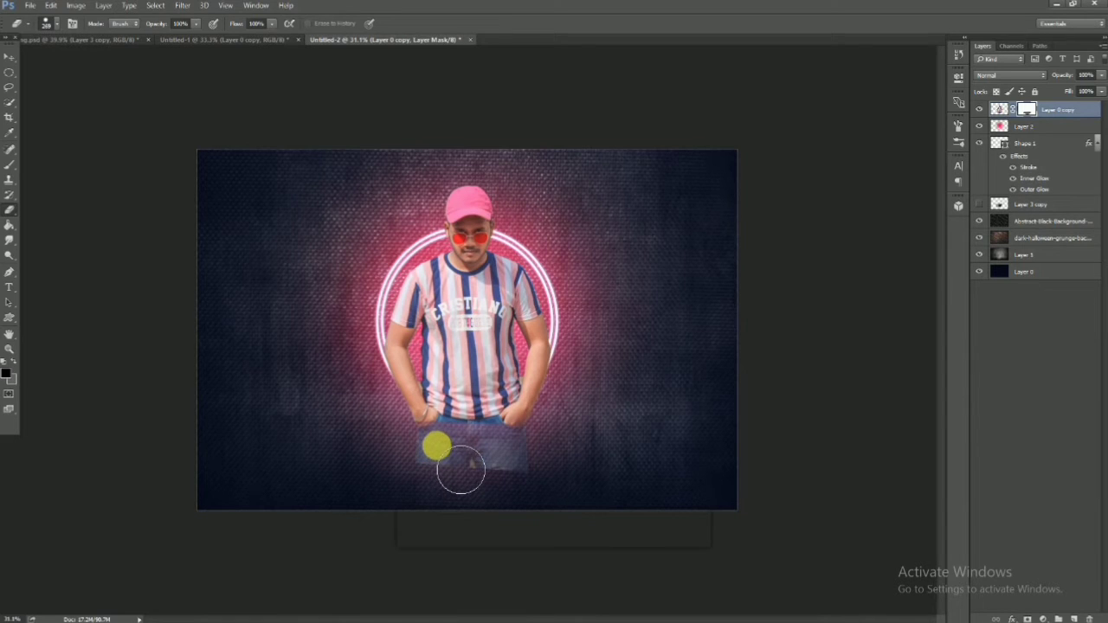
{"action": "left_click_drag", "start_coordinate": [457, 469], "coordinate": [465, 478]}
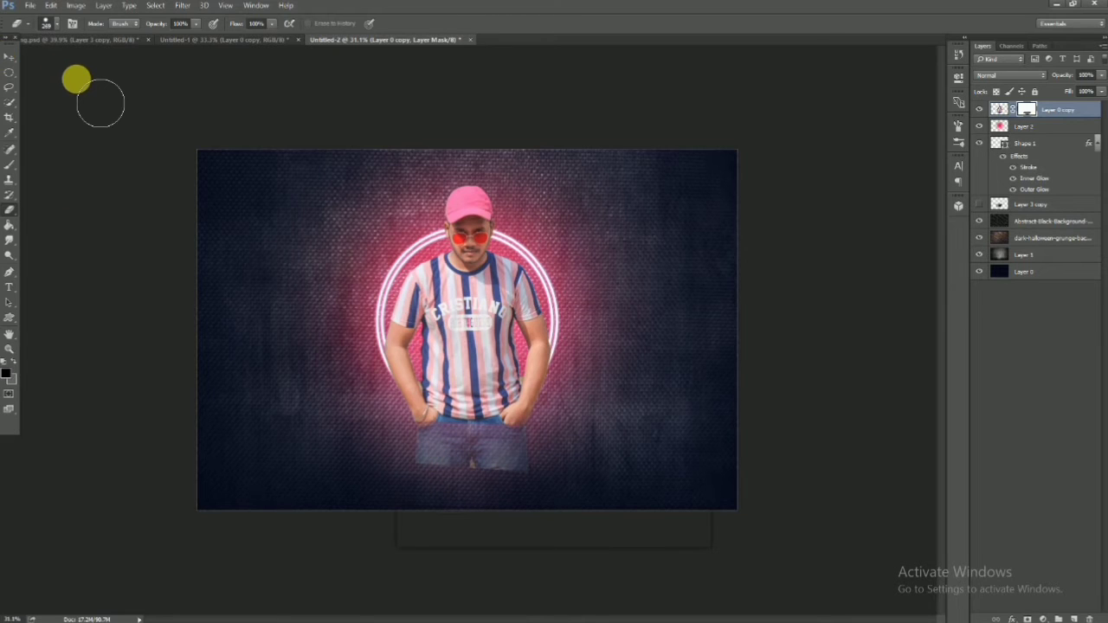
Step: Paint the lower jeans out on the man's mask with a soft black 198 px brush, undoing the last stray stroke
{"action": "key", "text": "b"}
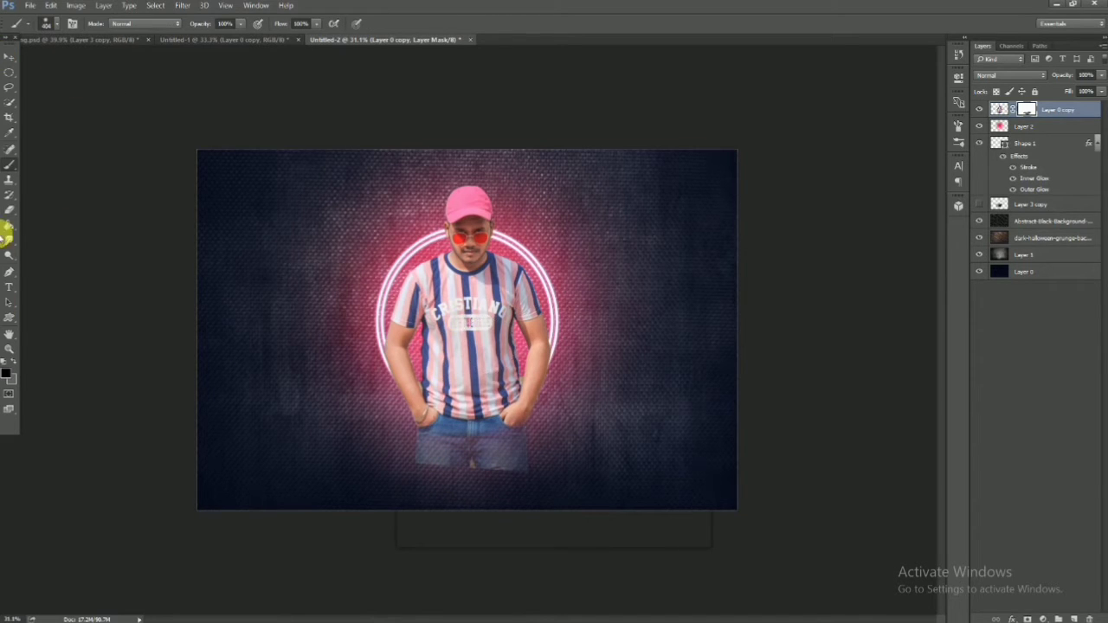
{"action": "left_click_drag", "start_coordinate": [467, 415], "coordinate": [442, 405]}
{"action": "mouse_move", "coordinate": [427, 460]}
{"action": "left_mouse_down"}
{"action": "mouse_move", "coordinate": [517, 458]}
{"action": "mouse_move", "coordinate": [563, 439]}
{"action": "mouse_move", "coordinate": [522, 445]}
{"action": "mouse_move", "coordinate": [488, 415]}
{"action": "mouse_move", "coordinate": [500, 447]}
{"action": "left_mouse_up"}
{"action": "right_click", "coordinate": [489, 441]}
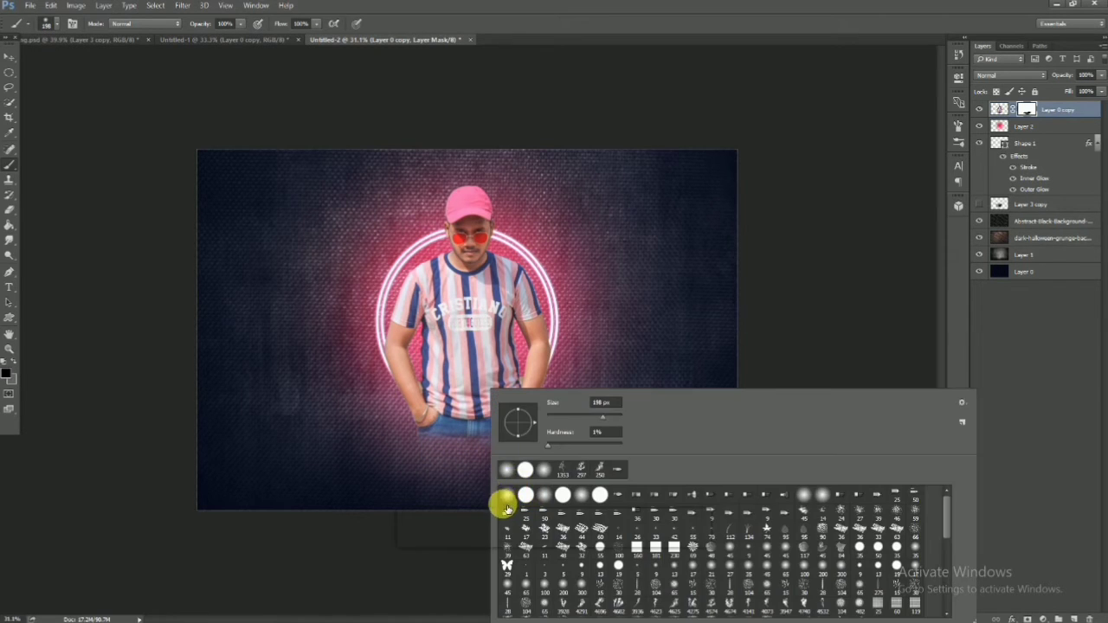
{"action": "left_click", "coordinate": [1028, 108]}
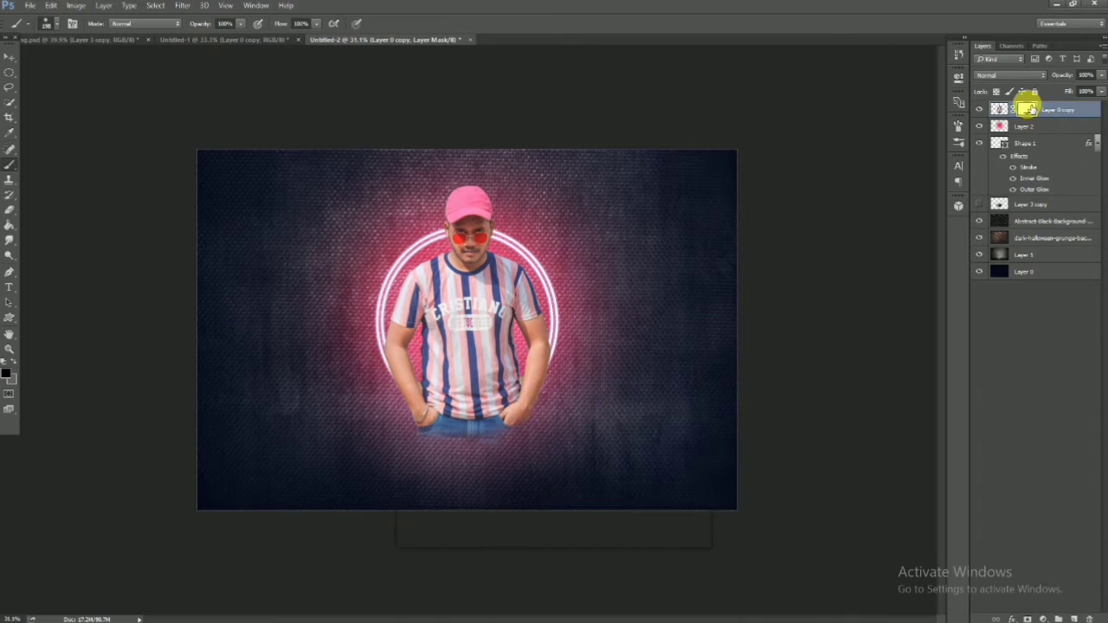
{"action": "mouse_move", "coordinate": [541, 400]}
{"action": "left_mouse_down"}
{"action": "mouse_move", "coordinate": [526, 424]}
{"action": "mouse_move", "coordinate": [557, 434]}
{"action": "mouse_move", "coordinate": [487, 470]}
{"action": "mouse_move", "coordinate": [419, 451]}
{"action": "mouse_move", "coordinate": [466, 472]}
{"action": "mouse_move", "coordinate": [429, 434]}
{"action": "mouse_move", "coordinate": [476, 460]}
{"action": "mouse_move", "coordinate": [455, 450]}
{"action": "mouse_move", "coordinate": [513, 453]}
{"action": "mouse_move", "coordinate": [559, 443]}
{"action": "left_mouse_up"}
{"action": "key", "text": "ctrl+z"}
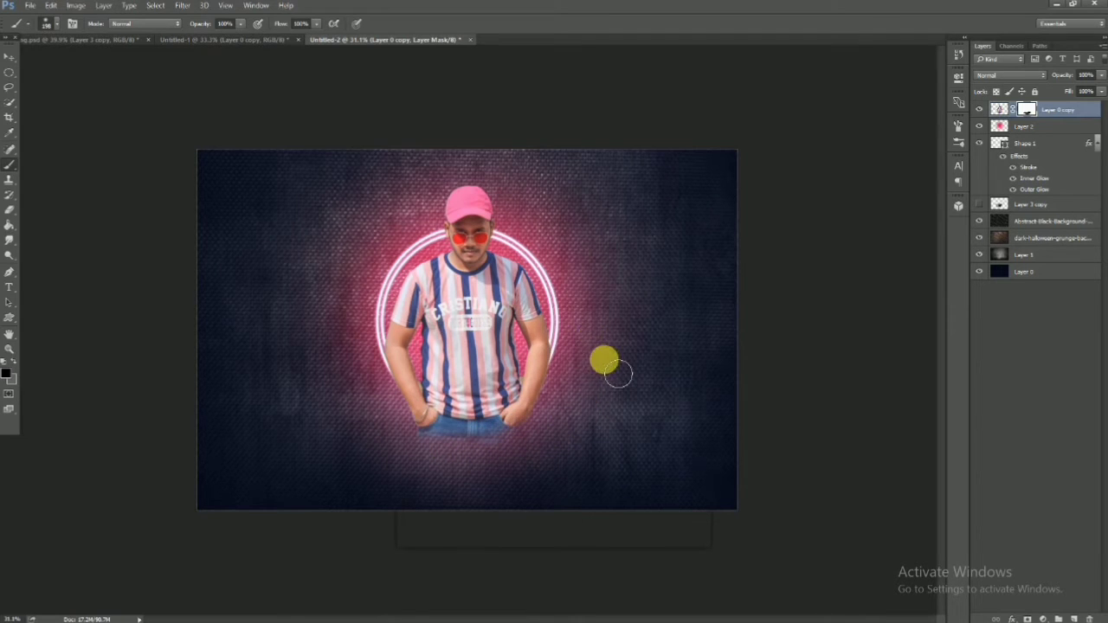
Step: Mask out the hands and jeans below the ring with the man's layer at 78% opacity, and restore the opacity to 100%
{"action": "left_click_drag", "start_coordinate": [1056, 78], "coordinate": [1055, 77]}
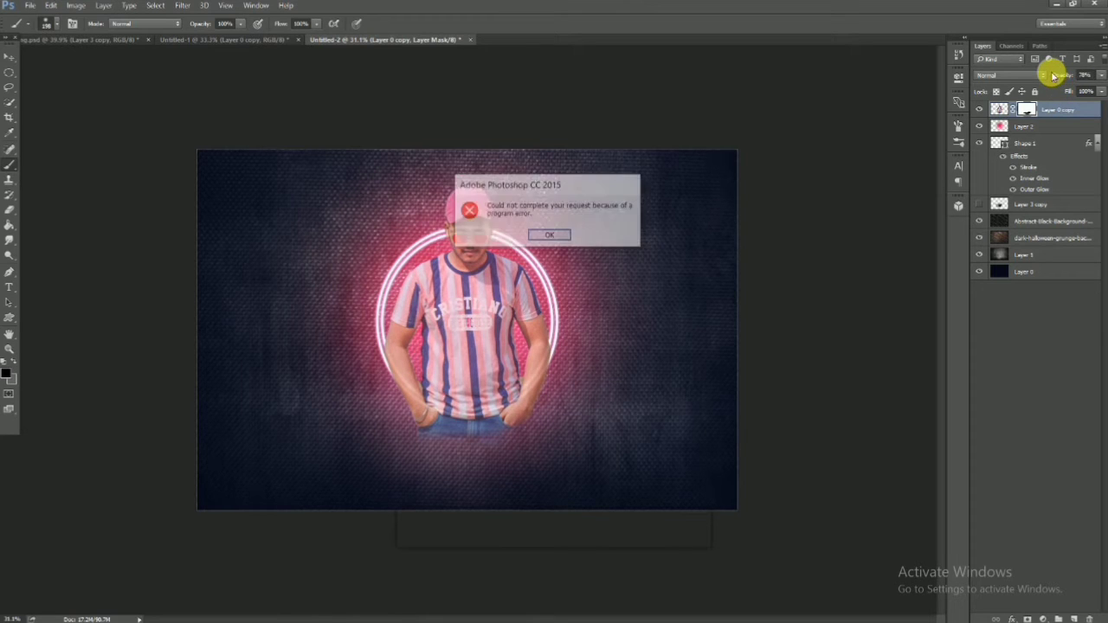
{"action": "left_click", "coordinate": [568, 236]}
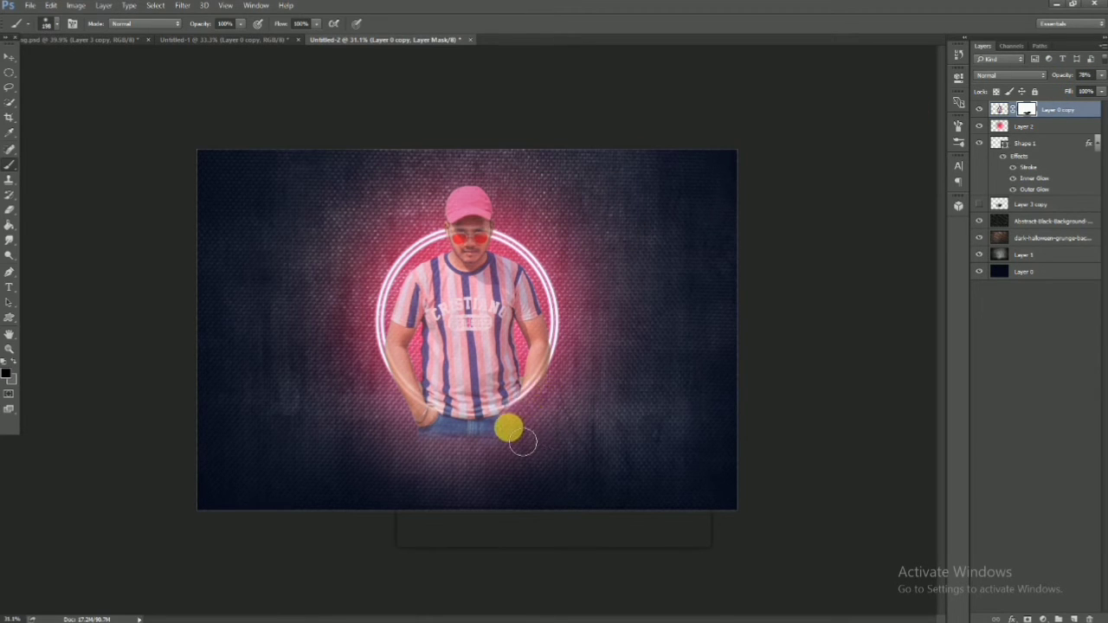
{"action": "mouse_move", "coordinate": [524, 434]}
{"action": "left_mouse_down"}
{"action": "mouse_move", "coordinate": [478, 446]}
{"action": "mouse_move", "coordinate": [497, 421]}
{"action": "mouse_move", "coordinate": [485, 408]}
{"action": "mouse_move", "coordinate": [510, 411]}
{"action": "mouse_move", "coordinate": [516, 429]}
{"action": "mouse_move", "coordinate": [491, 442]}
{"action": "mouse_move", "coordinate": [442, 437]}
{"action": "left_mouse_up"}
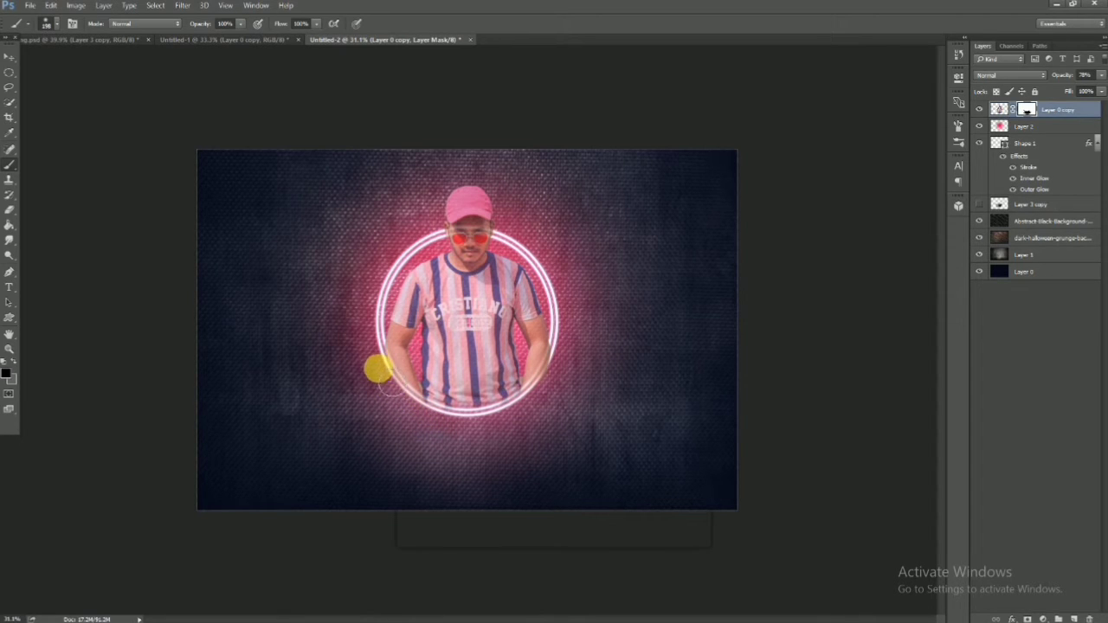
{"action": "left_click", "coordinate": [1092, 79]}
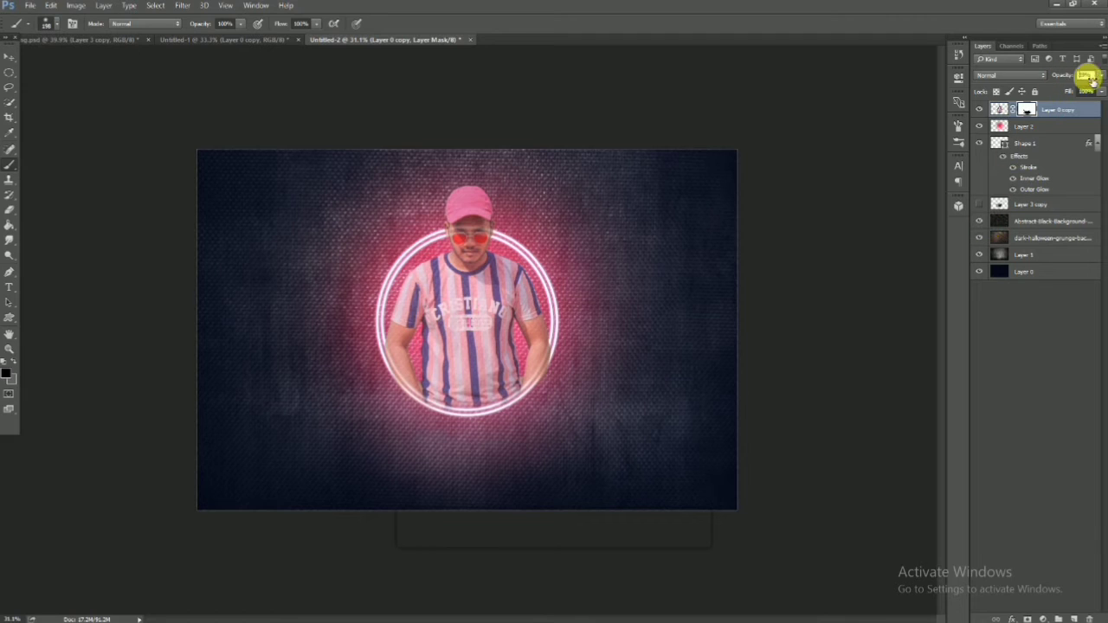
{"action": "left_click_drag", "start_coordinate": [1092, 80], "coordinate": [1097, 71]}
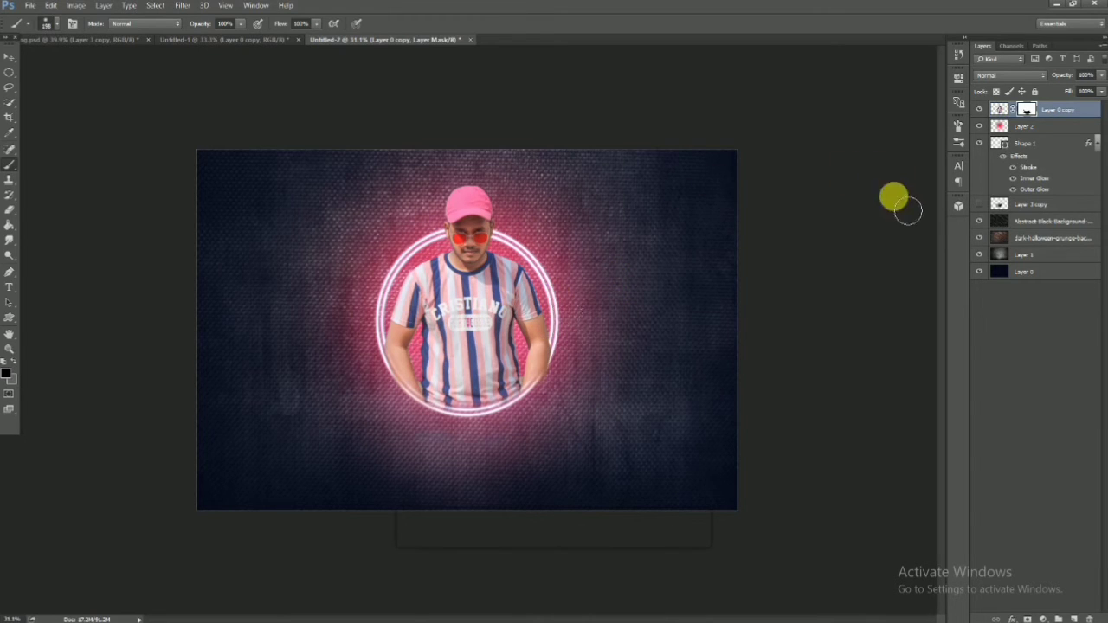
Step: Rasterize the layer style of Shape 1 and paint out the ring's lower arc on a new layer mask
{"action": "left_click", "coordinate": [1061, 127]}
{"action": "left_click", "coordinate": [1061, 146]}
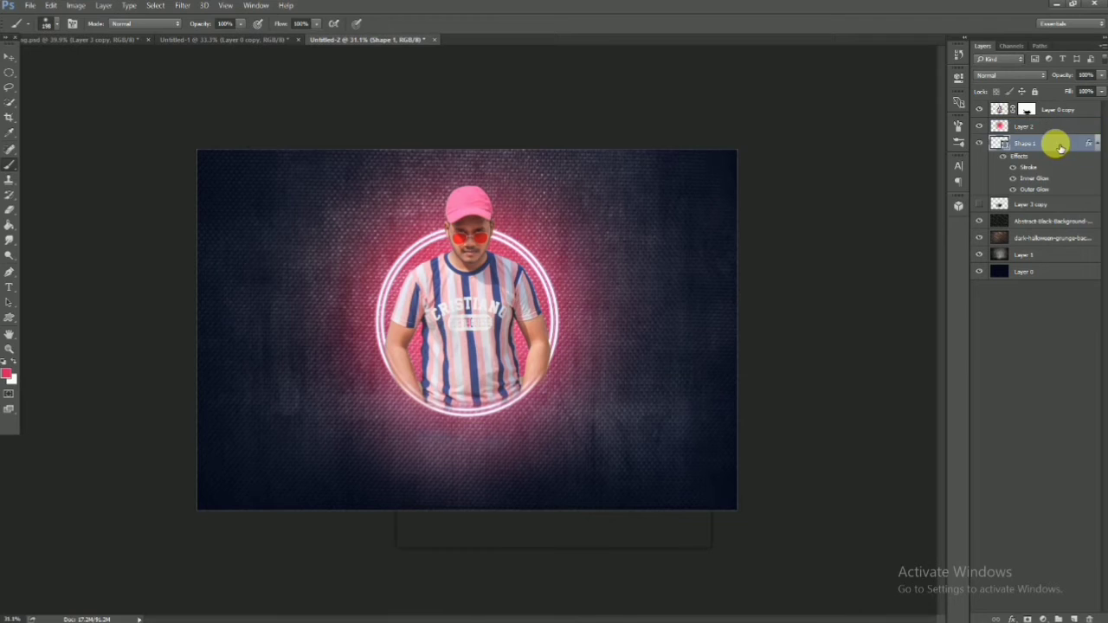
{"action": "right_click", "coordinate": [1058, 141]}
{"action": "left_click", "coordinate": [814, 273]}
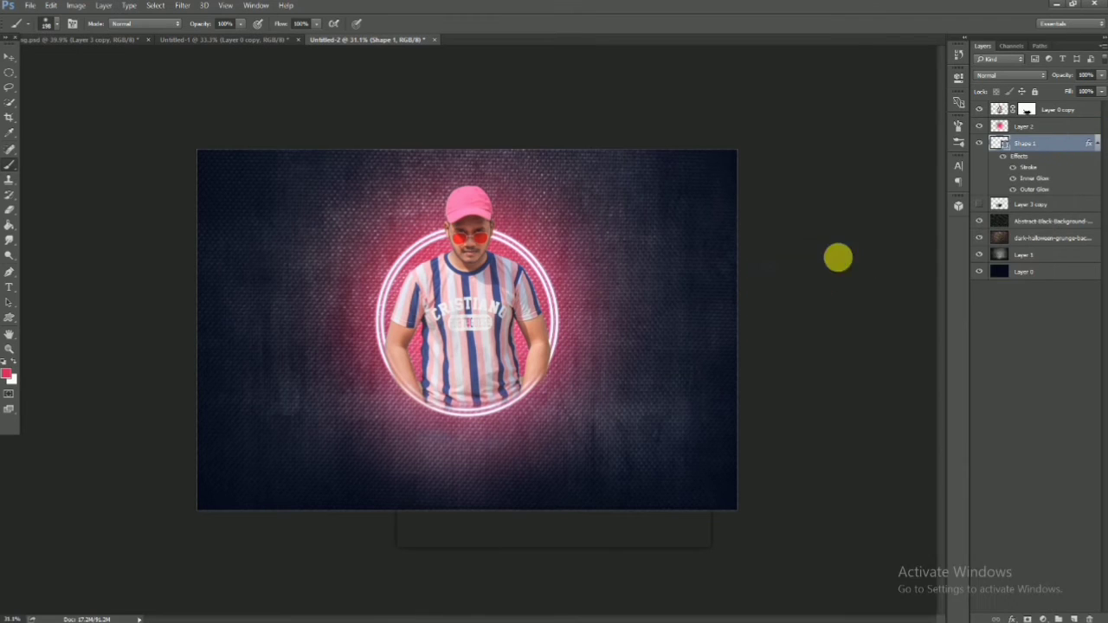
{"action": "left_click", "coordinate": [1028, 618]}
{"action": "mouse_move", "coordinate": [458, 400]}
{"action": "left_mouse_down"}
{"action": "mouse_move", "coordinate": [502, 391]}
{"action": "mouse_move", "coordinate": [525, 405]}
{"action": "mouse_move", "coordinate": [487, 424]}
{"action": "mouse_move", "coordinate": [425, 417]}
{"action": "mouse_move", "coordinate": [445, 424]}
{"action": "left_mouse_up"}
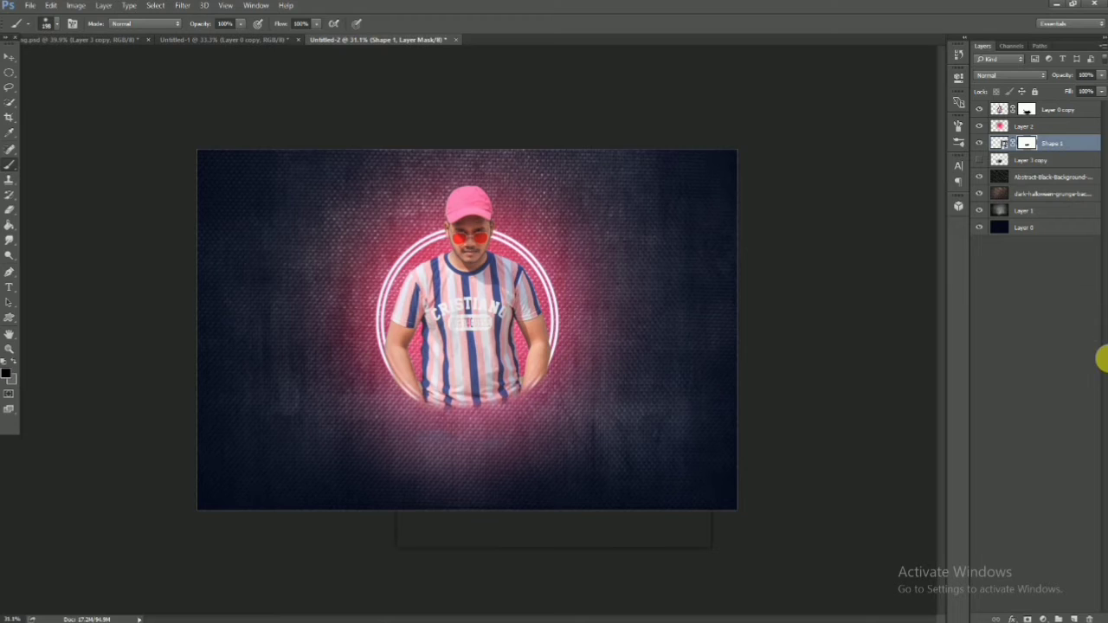
Step: Create a new layer above the man's layer and clip it to him with a clipping mask
{"action": "left_click", "coordinate": [1074, 349]}
{"action": "left_click", "coordinate": [1073, 618]}
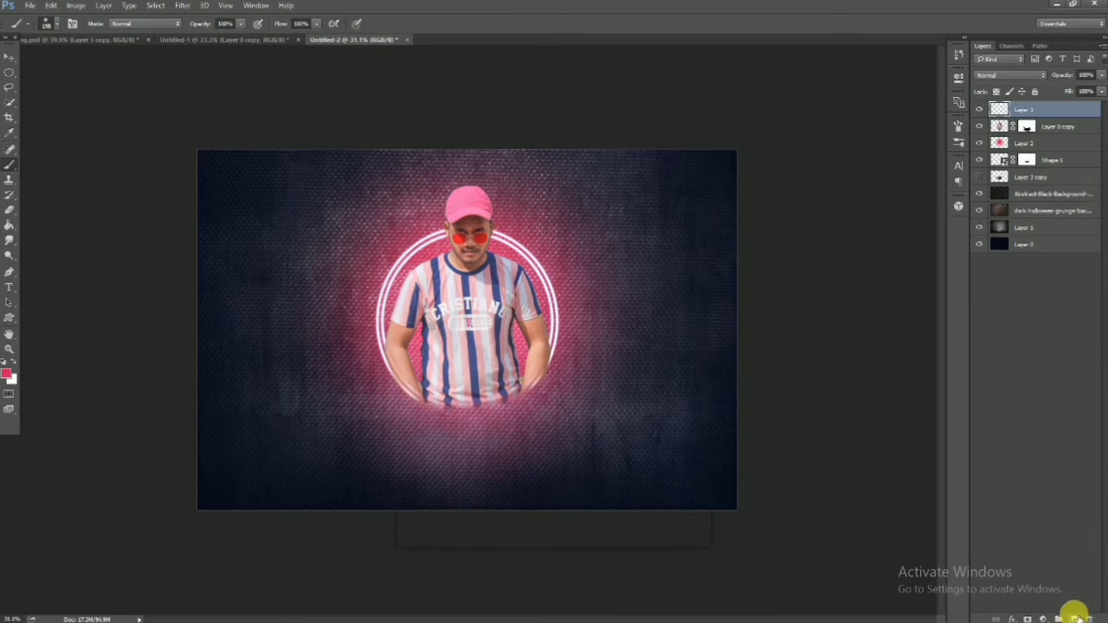
{"action": "right_click", "coordinate": [1045, 110]}
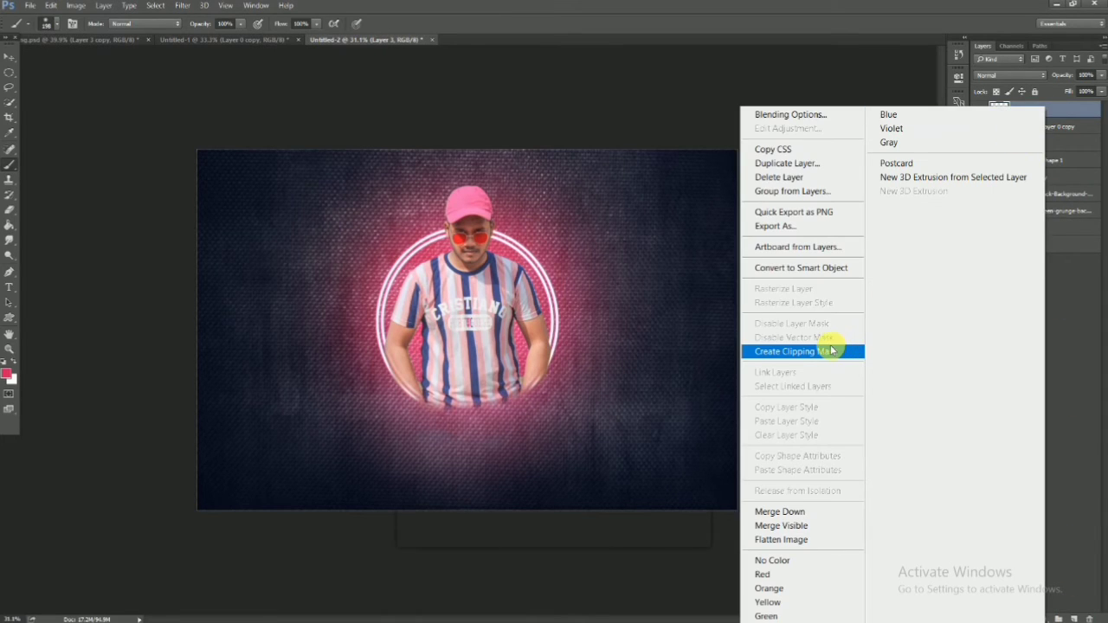
{"action": "left_click", "coordinate": [831, 350]}
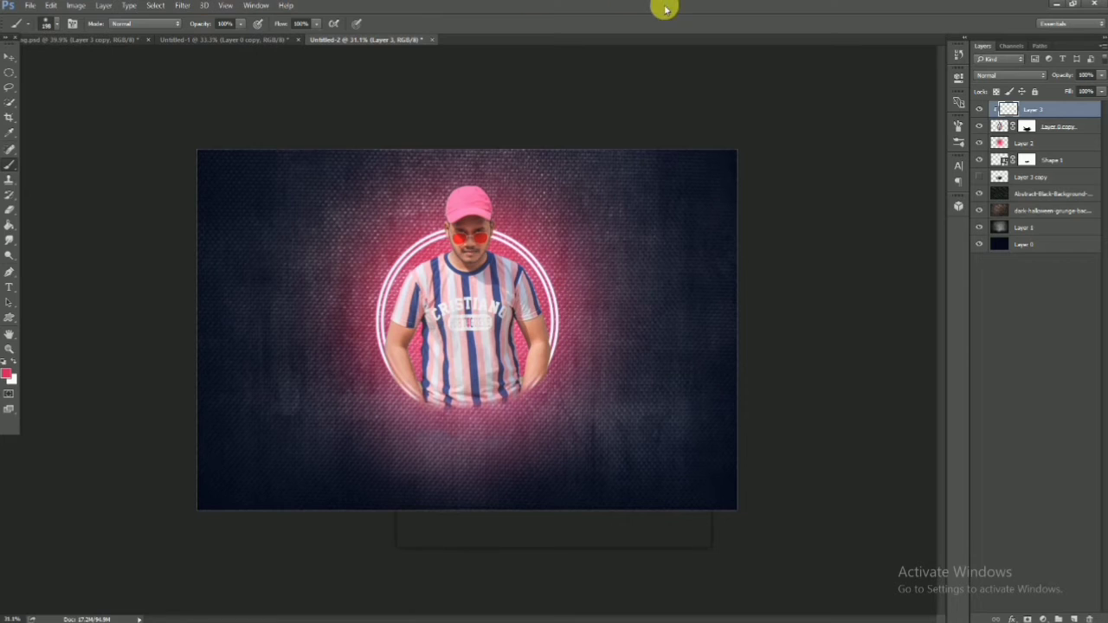
Step: Delete the empty layer clipped to the man
{"action": "right_click", "coordinate": [1056, 108]}
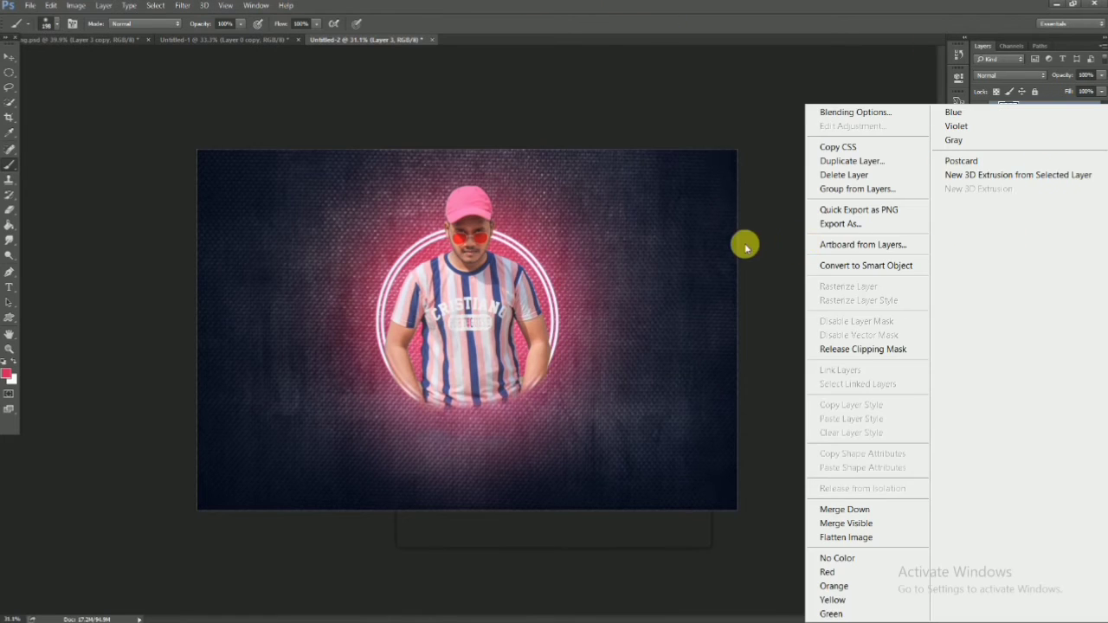
{"action": "left_click", "coordinate": [750, 253]}
{"action": "left_click", "coordinate": [1088, 619]}
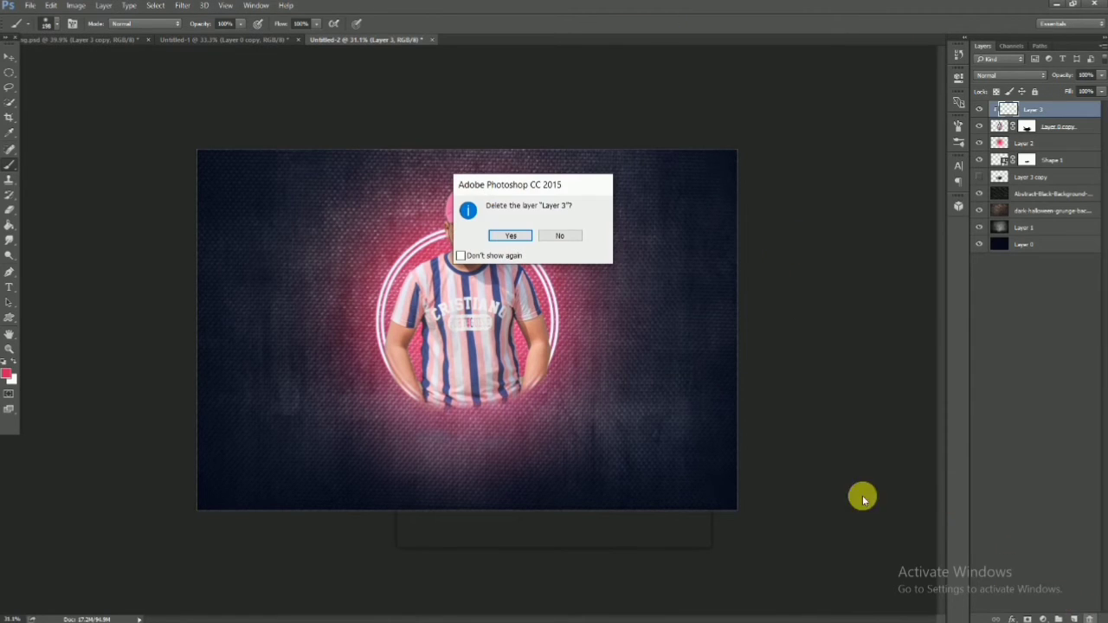
{"action": "left_click", "coordinate": [514, 238]}
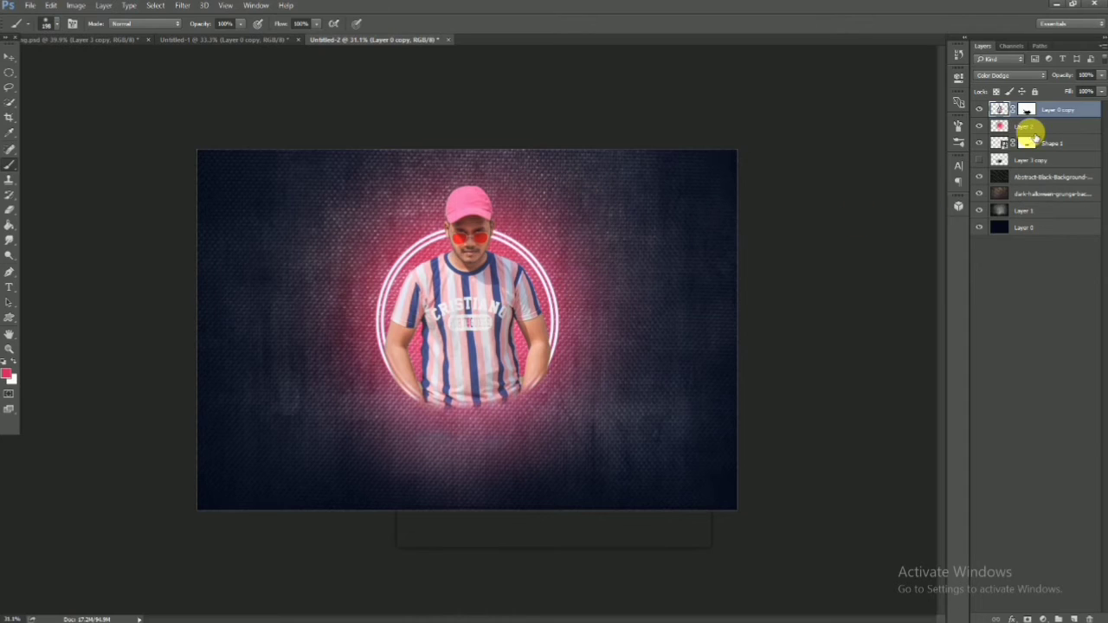
Step: Create a new layer directly above the pink glow layer and set the foreground colour to black
{"action": "left_click", "coordinate": [1017, 126]}
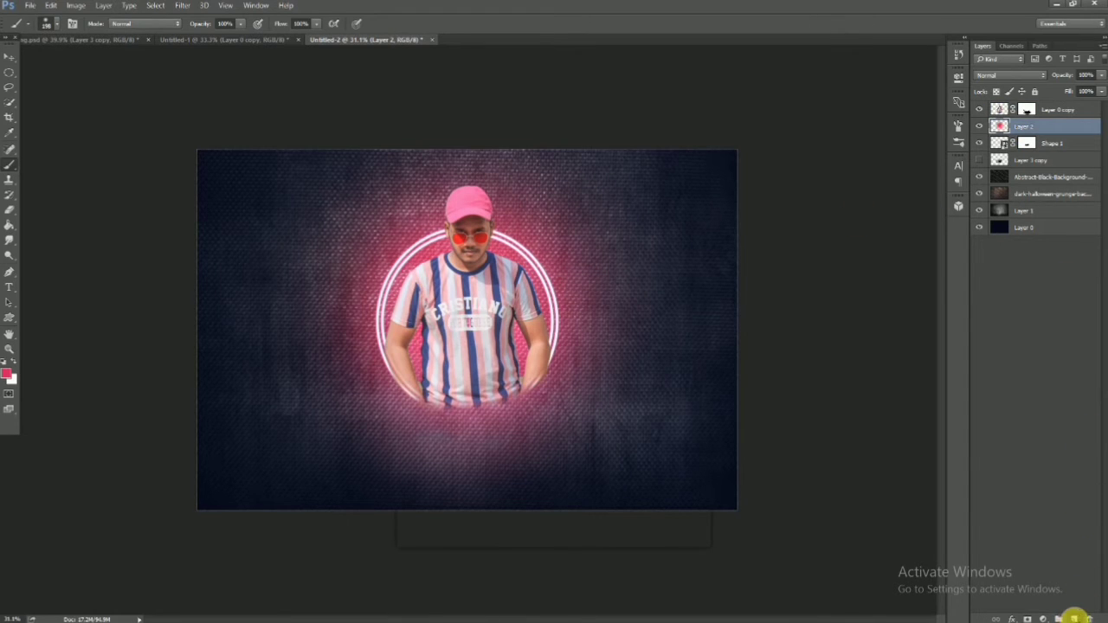
{"action": "left_click", "coordinate": [1073, 618]}
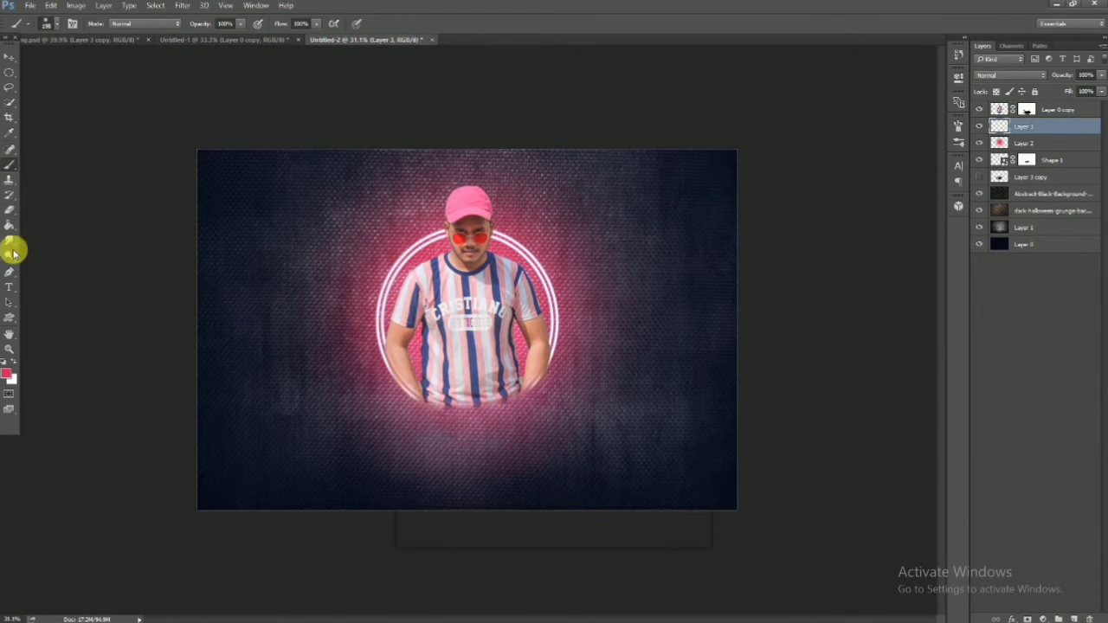
{"action": "left_click", "coordinate": [8, 373]}
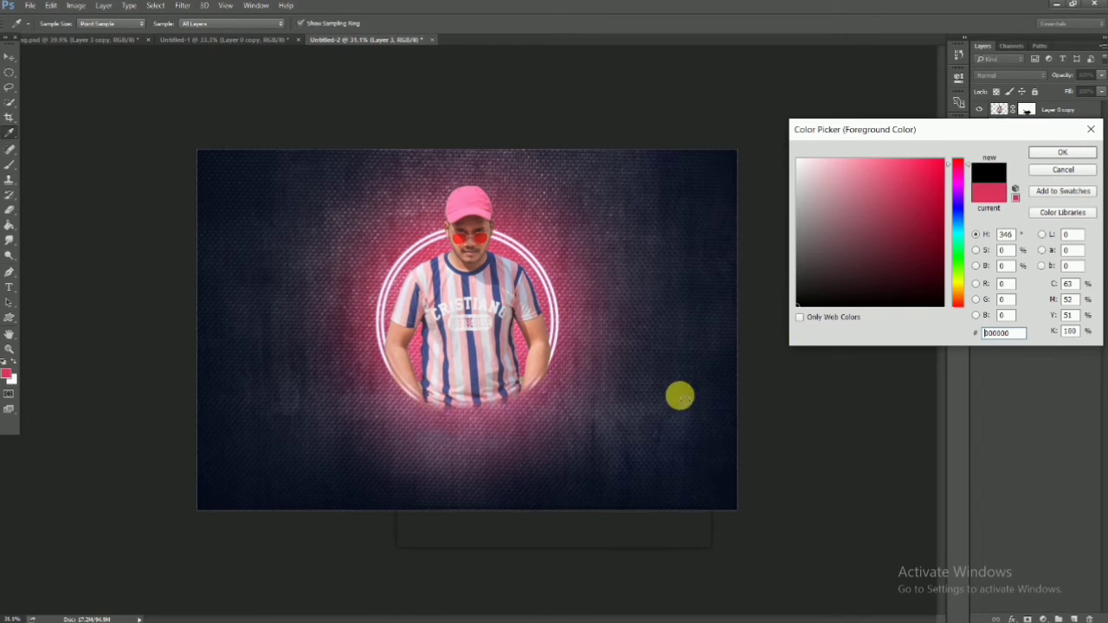
{"action": "left_click", "coordinate": [870, 303]}
{"action": "left_click", "coordinate": [1061, 152]}
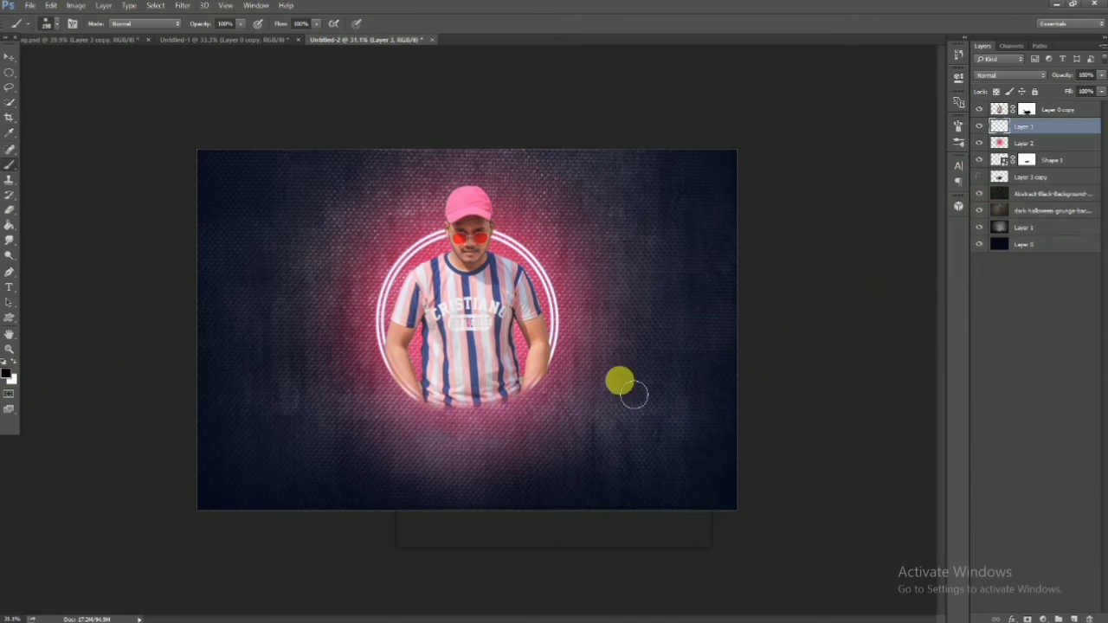
Step: Stamp a black grunge texture behind the man on the new layer with the 1935 px brush
{"action": "key", "text": "b"}
{"action": "right_click", "coordinate": [536, 303]}
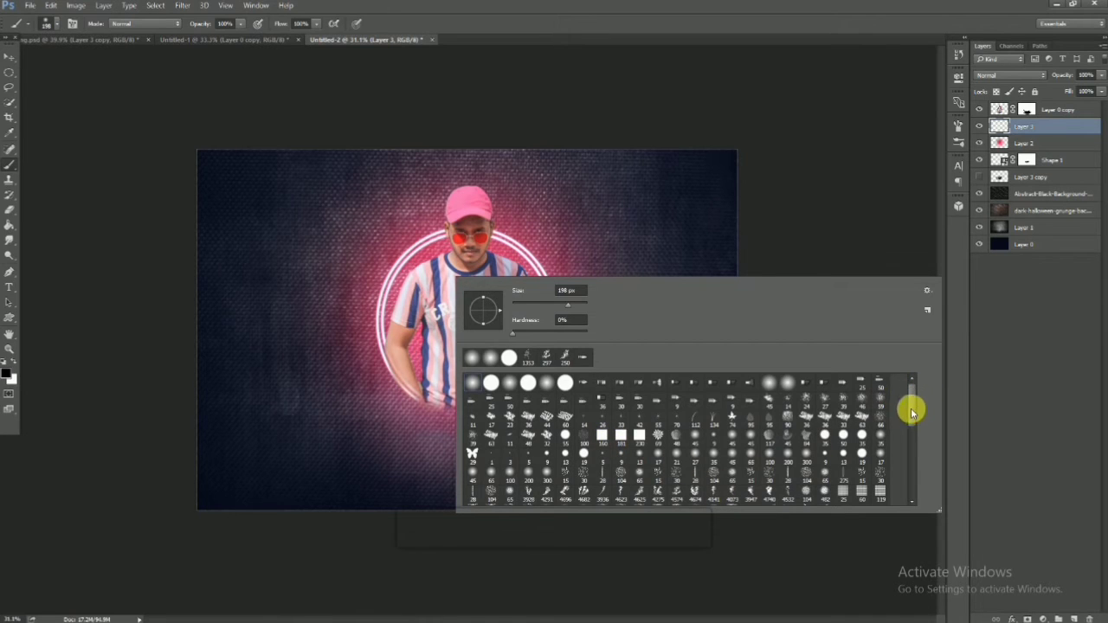
{"action": "left_click_drag", "start_coordinate": [910, 412], "coordinate": [905, 450]}
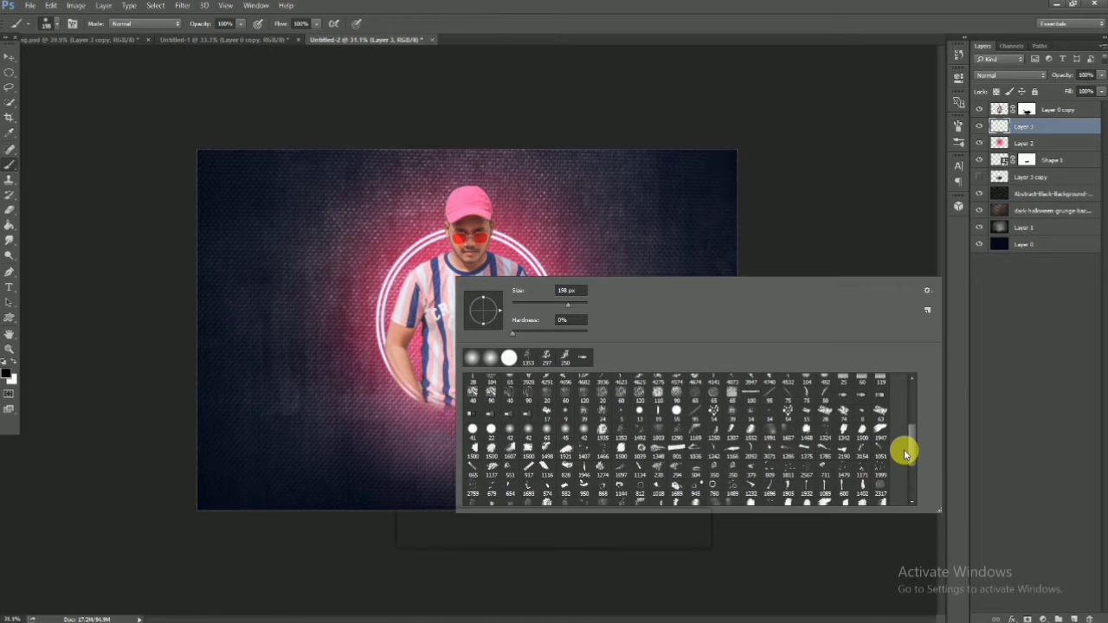
{"action": "left_click", "coordinate": [705, 435]}
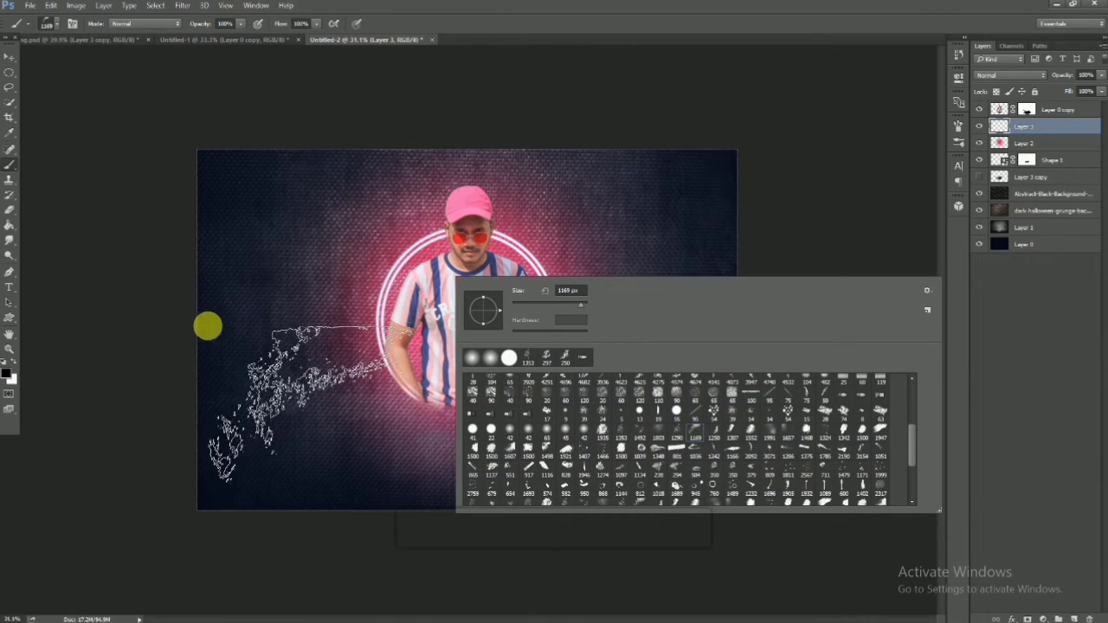
{"action": "left_click", "coordinate": [679, 469]}
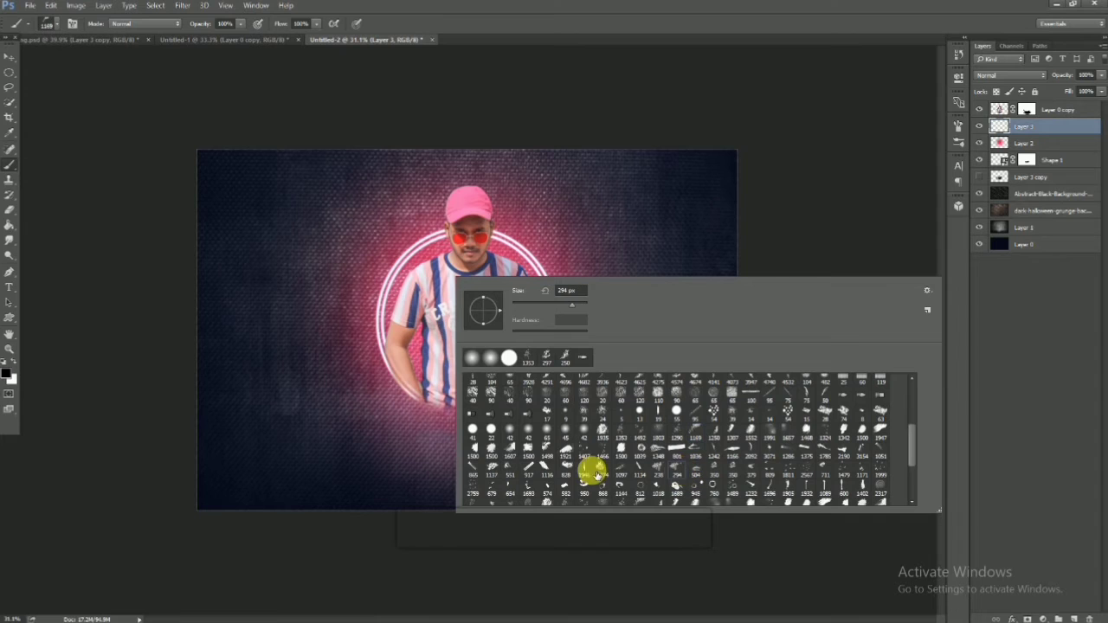
{"action": "left_click", "coordinate": [653, 466]}
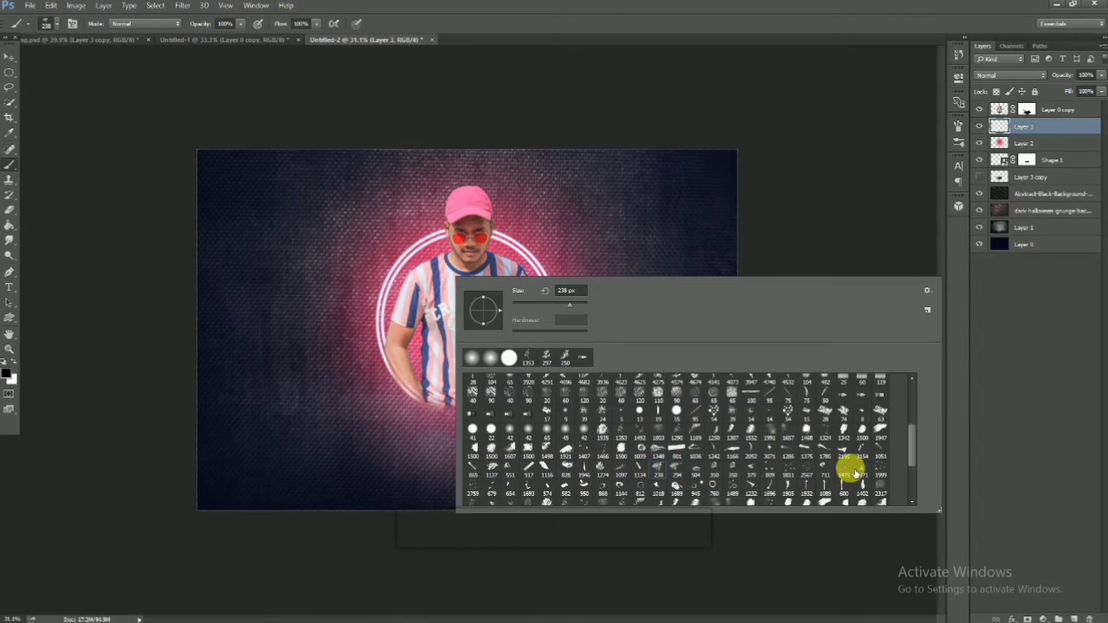
{"action": "left_click_drag", "start_coordinate": [911, 458], "coordinate": [905, 485]}
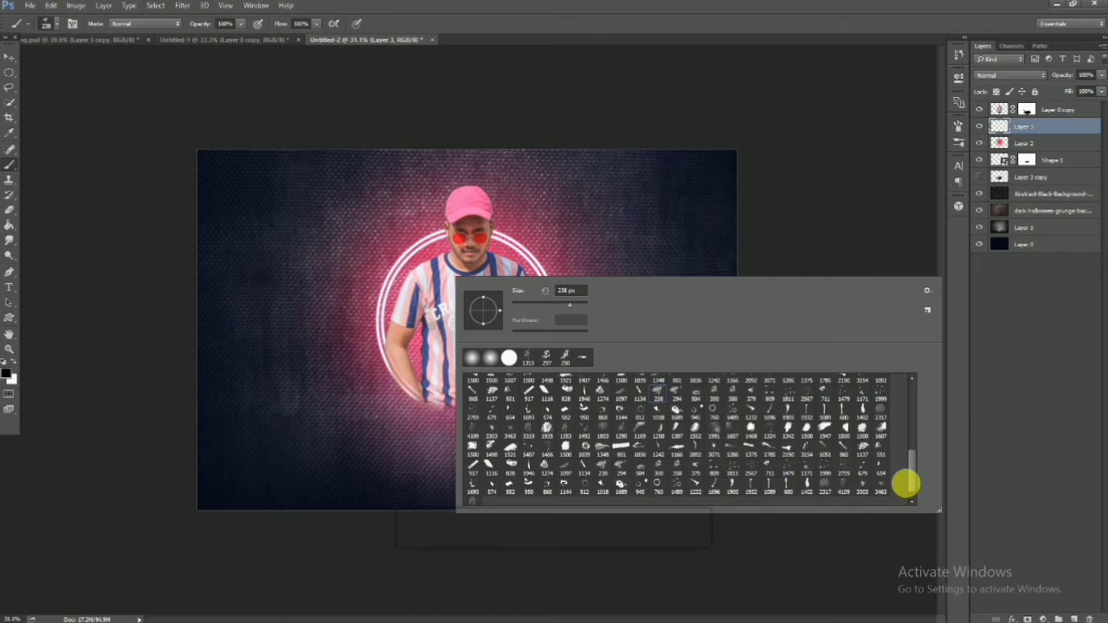
{"action": "left_click", "coordinate": [880, 411]}
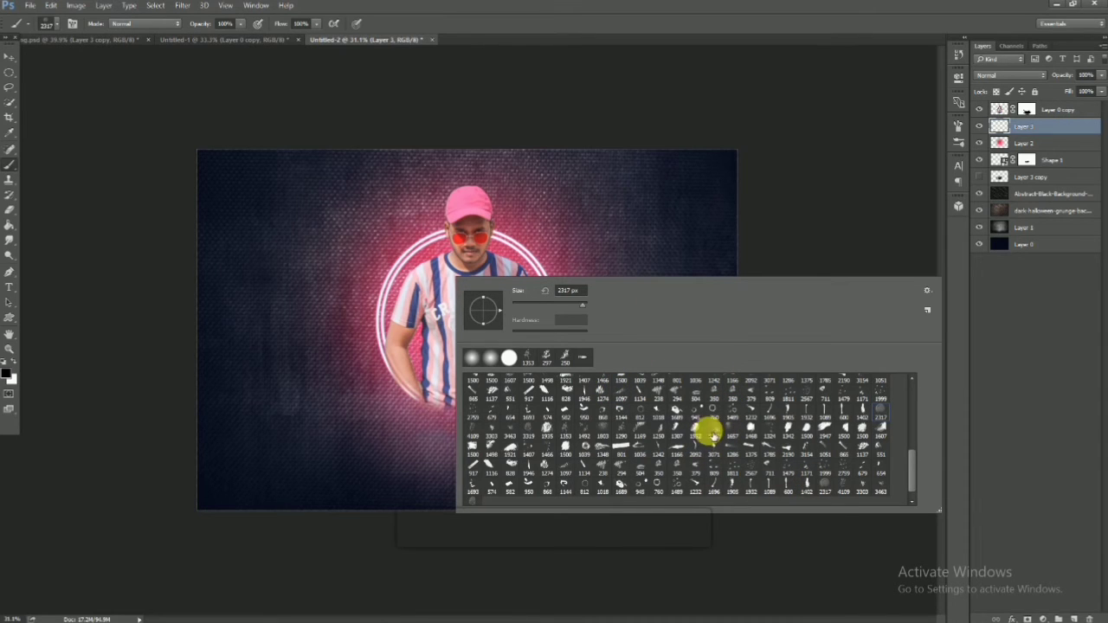
{"action": "left_click", "coordinate": [548, 434]}
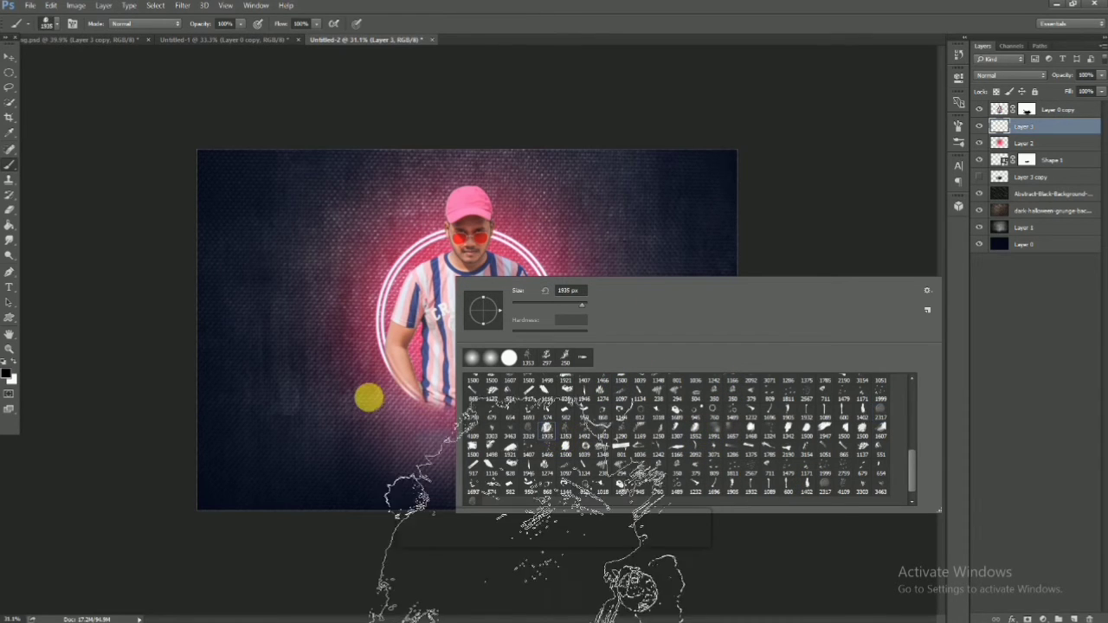
{"action": "left_click", "coordinate": [1066, 122]}
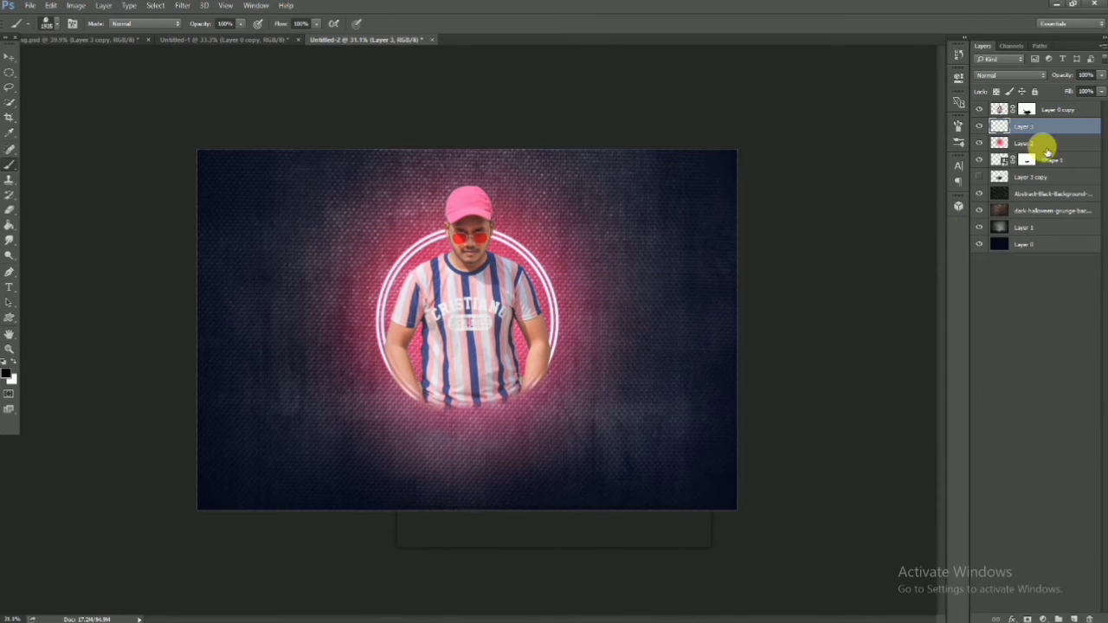
{"action": "left_click", "coordinate": [454, 351]}
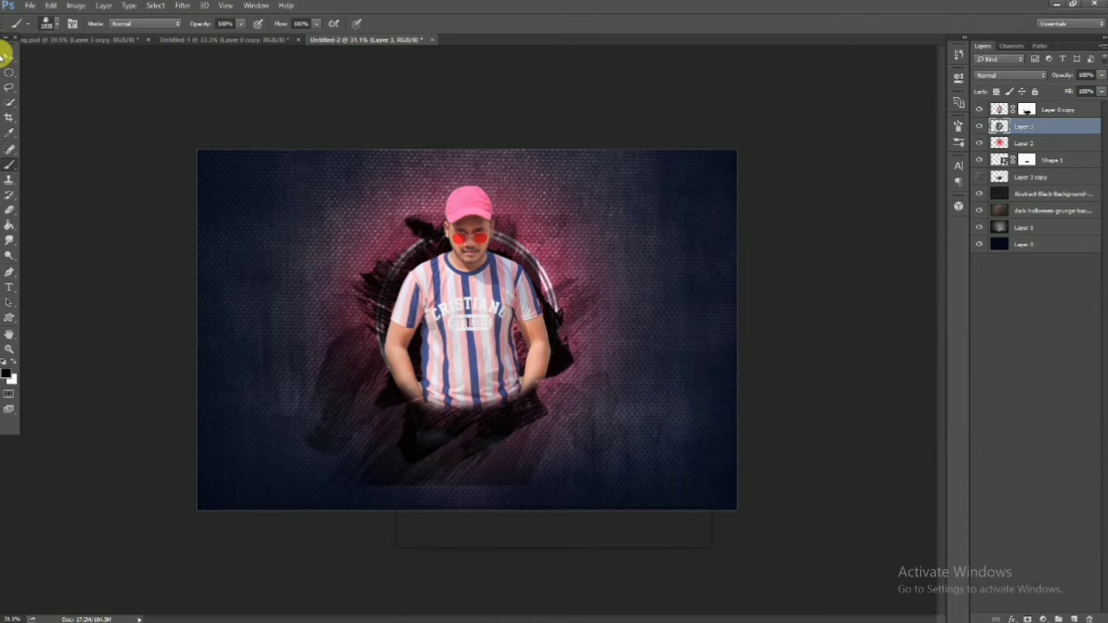
Step: Try the grunge stamp scaled down and rotated about 15° counterclockwise below the man's waist, and delete its layer
{"action": "left_click", "coordinate": [9, 58]}
{"action": "mouse_move", "coordinate": [519, 325]}
{"action": "left_mouse_down"}
{"action": "mouse_move", "coordinate": [487, 400]}
{"action": "mouse_move", "coordinate": [460, 361]}
{"action": "left_mouse_up"}
{"action": "key", "text": "ctrl+t"}
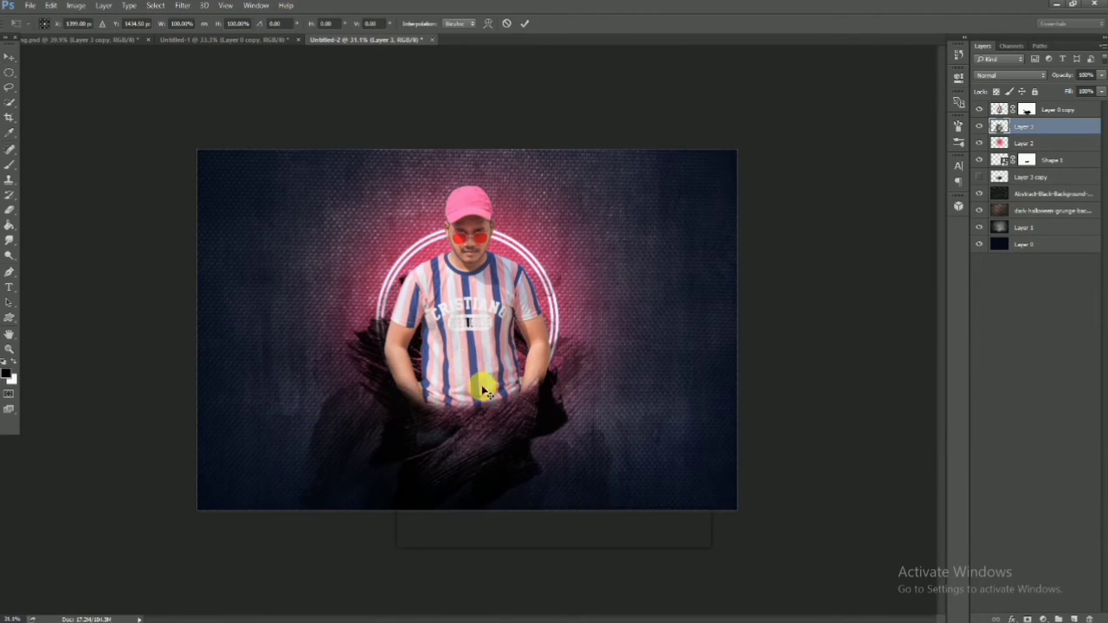
{"action": "left_click_drag", "start_coordinate": [623, 559], "coordinate": [670, 519]}
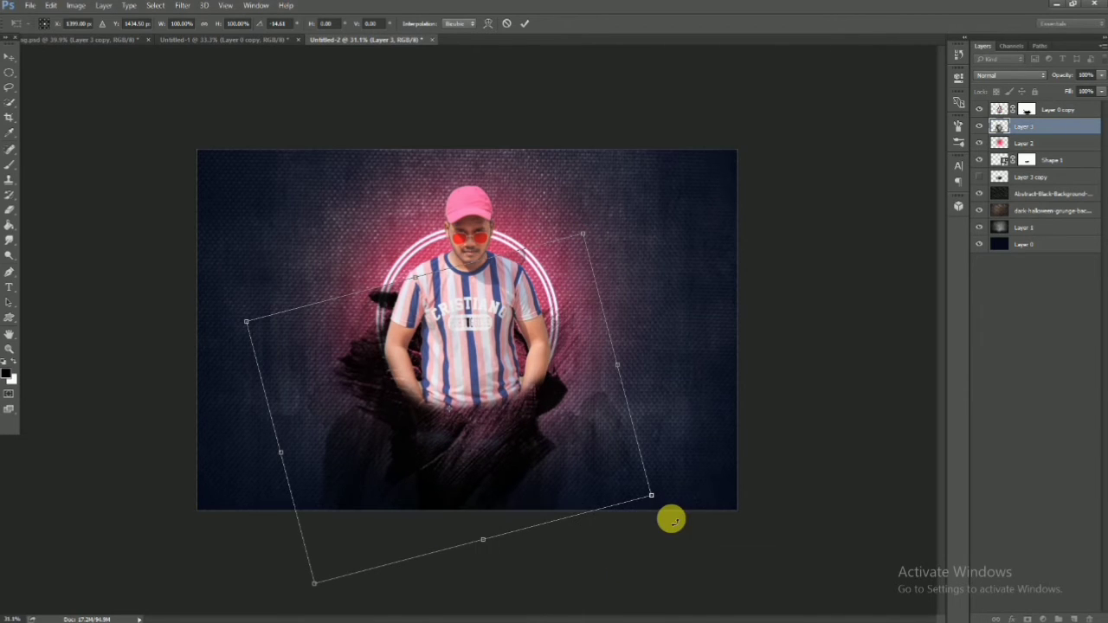
{"action": "mouse_move", "coordinate": [508, 467]}
{"action": "left_mouse_down"}
{"action": "mouse_move", "coordinate": [564, 450]}
{"action": "mouse_move", "coordinate": [570, 402]}
{"action": "left_mouse_up"}
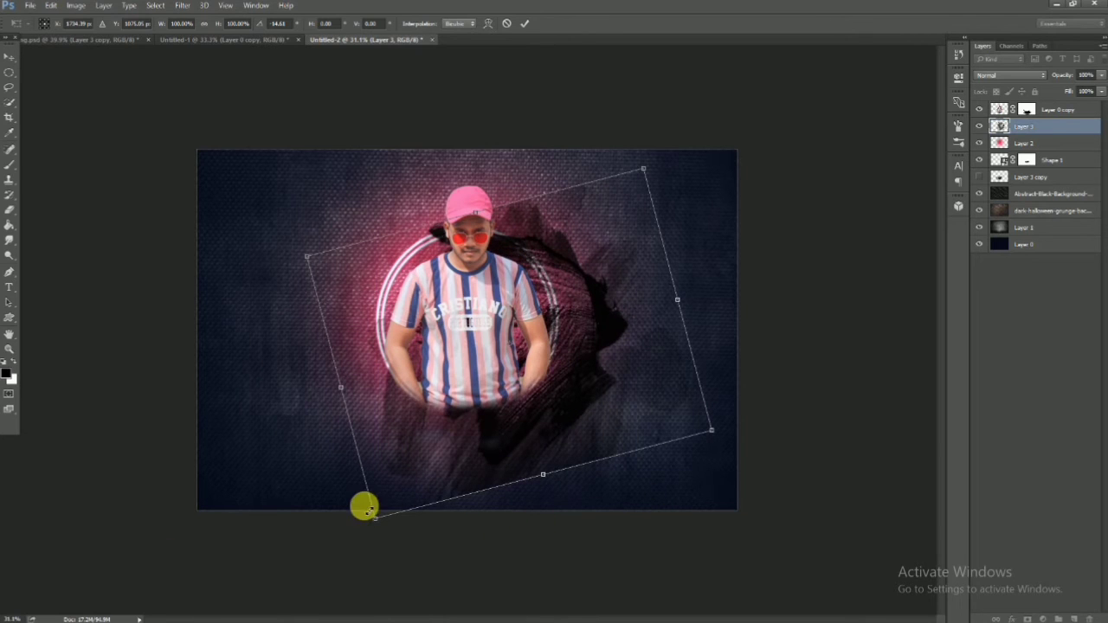
{"action": "mouse_move", "coordinate": [372, 518]}
{"action": "left_mouse_down"}
{"action": "mouse_move", "coordinate": [398, 435]}
{"action": "mouse_move", "coordinate": [502, 353]}
{"action": "mouse_move", "coordinate": [420, 482]}
{"action": "mouse_move", "coordinate": [441, 480]}
{"action": "left_mouse_up"}
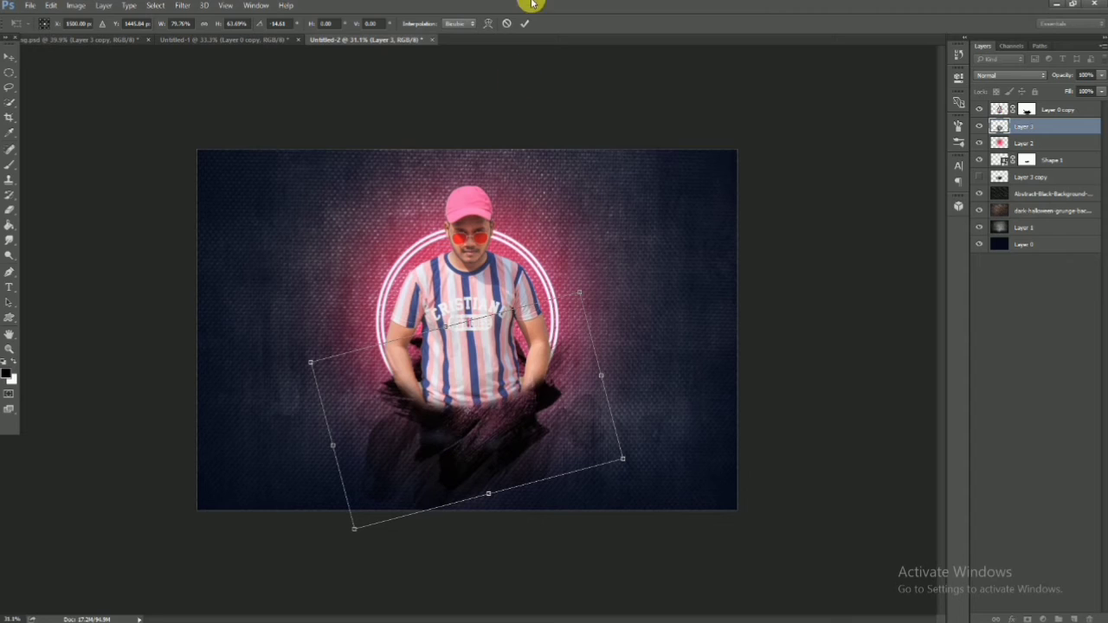
{"action": "left_click", "coordinate": [527, 25]}
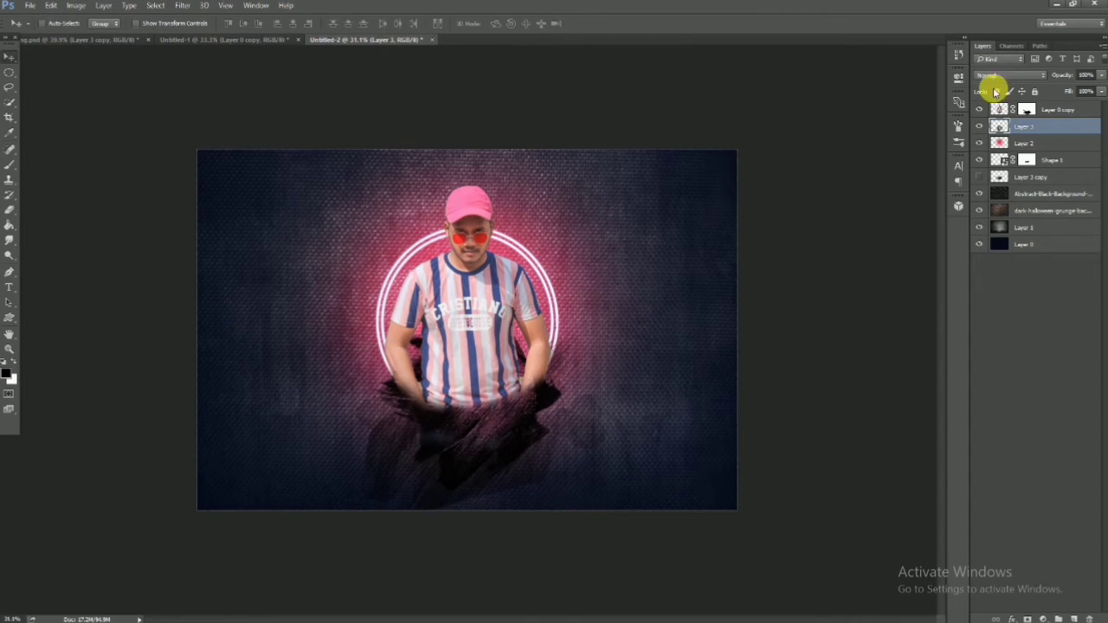
{"action": "key", "text": "Delete"}
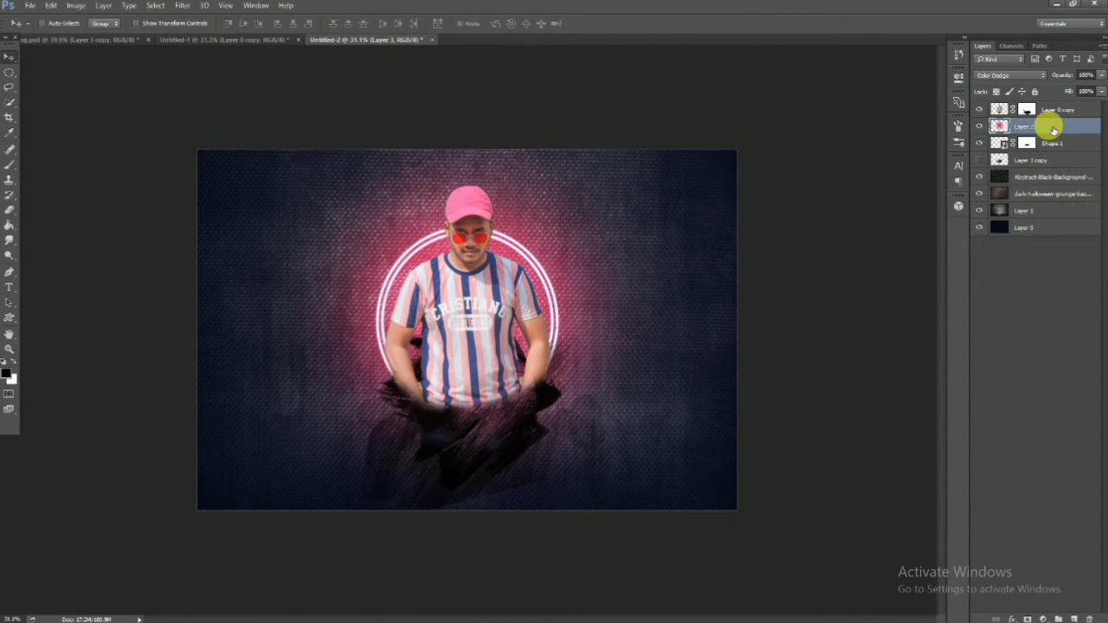
Step: Show Layer 3 copy, stack it directly below the man's layer, and shift its dark smoke beneath his waist
{"action": "left_click", "coordinate": [1059, 164]}
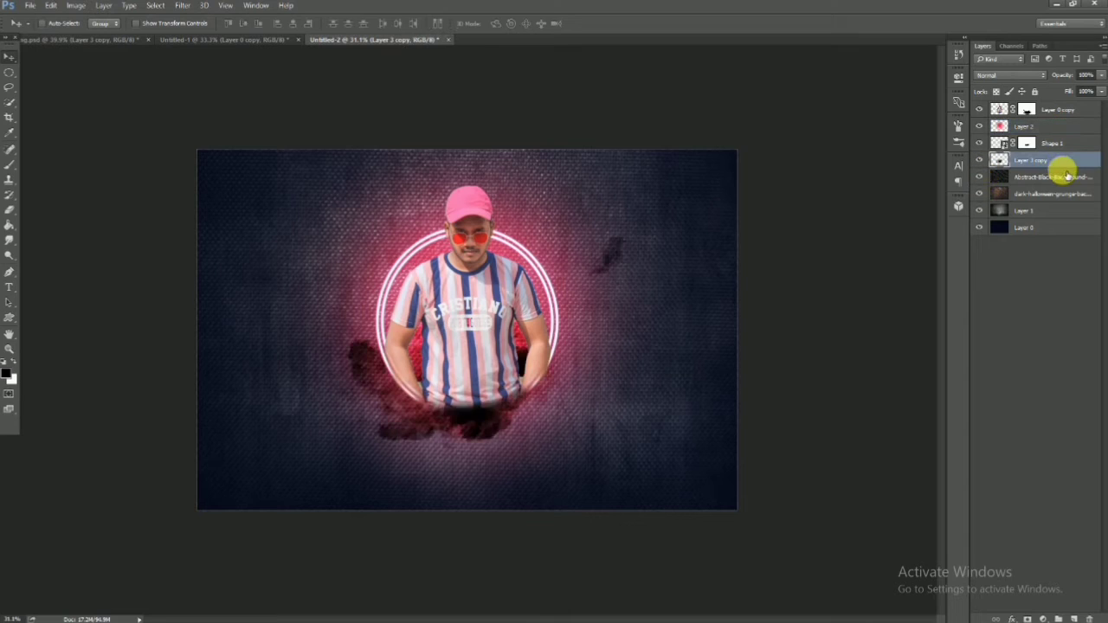
{"action": "left_click_drag", "start_coordinate": [1064, 167], "coordinate": [1057, 123]}
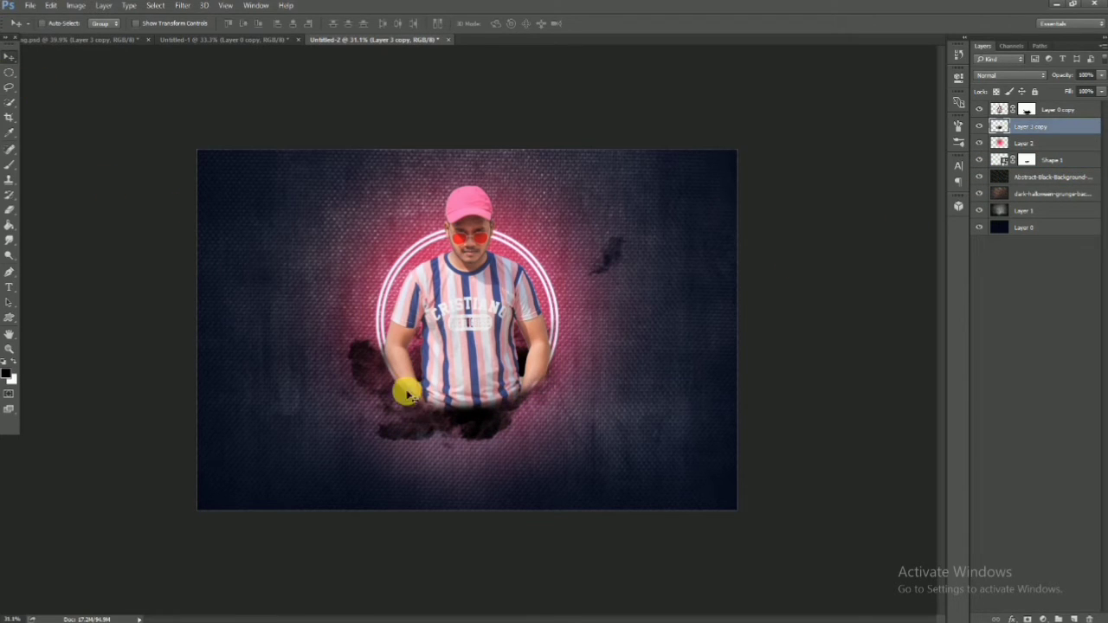
{"action": "mouse_move", "coordinate": [405, 388]}
{"action": "left_mouse_down"}
{"action": "mouse_move", "coordinate": [445, 433]}
{"action": "mouse_move", "coordinate": [421, 428]}
{"action": "mouse_move", "coordinate": [429, 442]}
{"action": "left_mouse_up"}
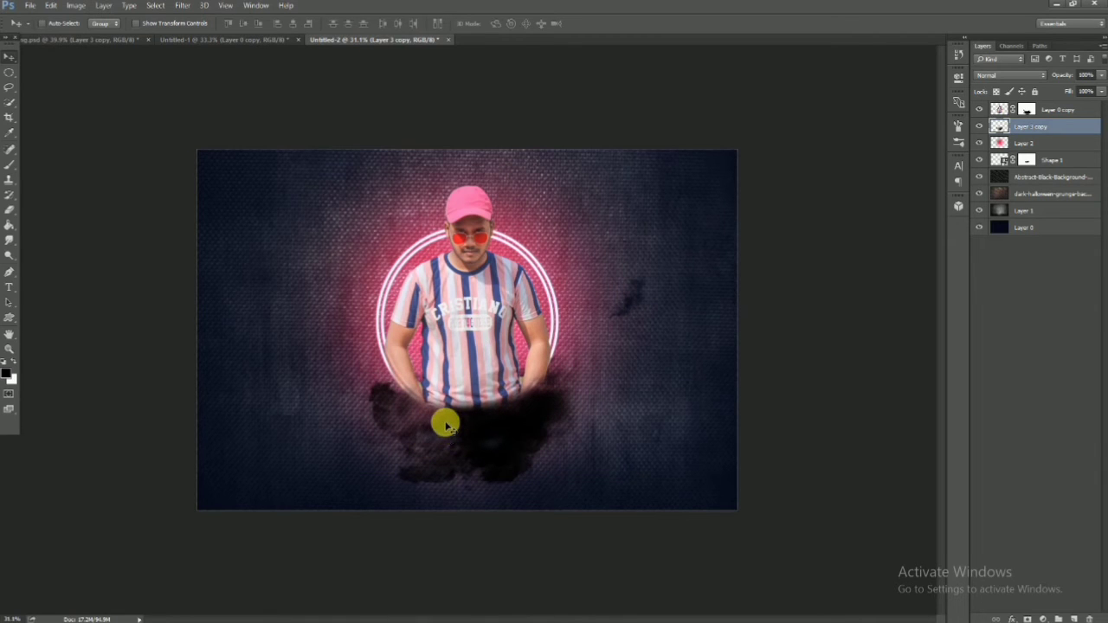
{"action": "mouse_move", "coordinate": [494, 432]}
{"action": "left_mouse_down"}
{"action": "mouse_move", "coordinate": [499, 395]}
{"action": "mouse_move", "coordinate": [492, 441]}
{"action": "mouse_move", "coordinate": [506, 432]}
{"action": "left_mouse_up"}
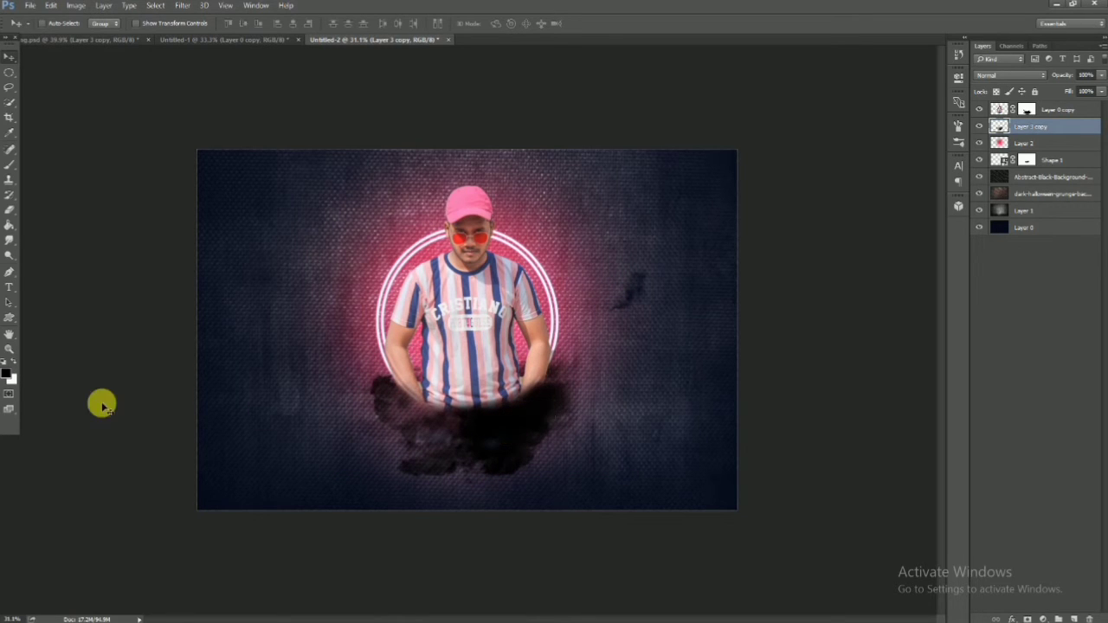
Step: Erase the stray dark smudge to the right of the ring on Layer 3 copy
{"action": "left_click", "coordinate": [7, 208]}
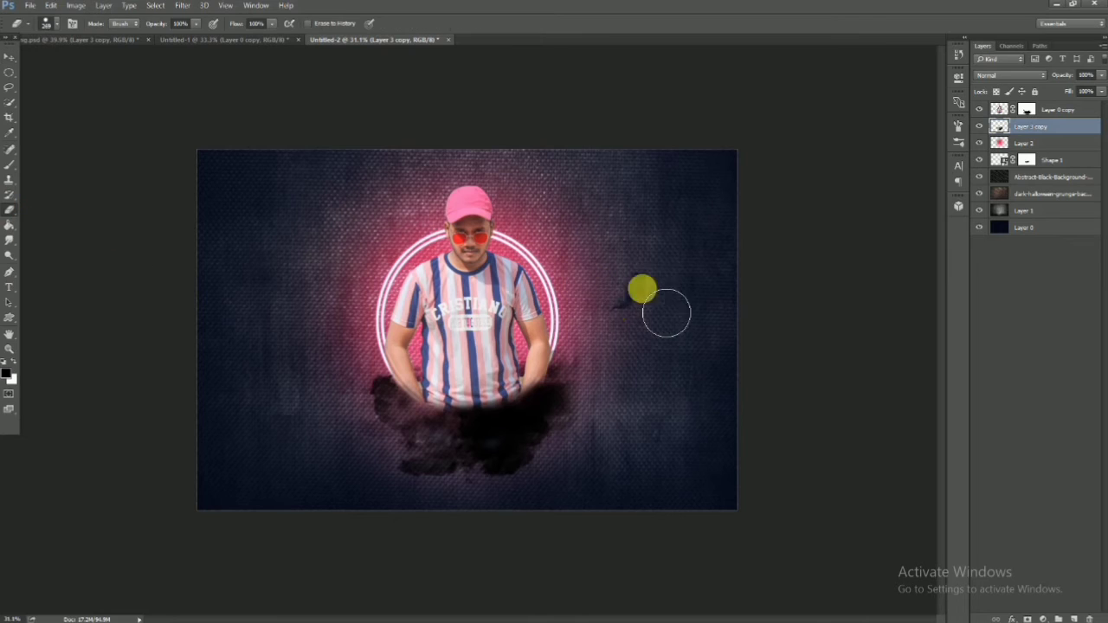
{"action": "left_click", "coordinate": [6, 60]}
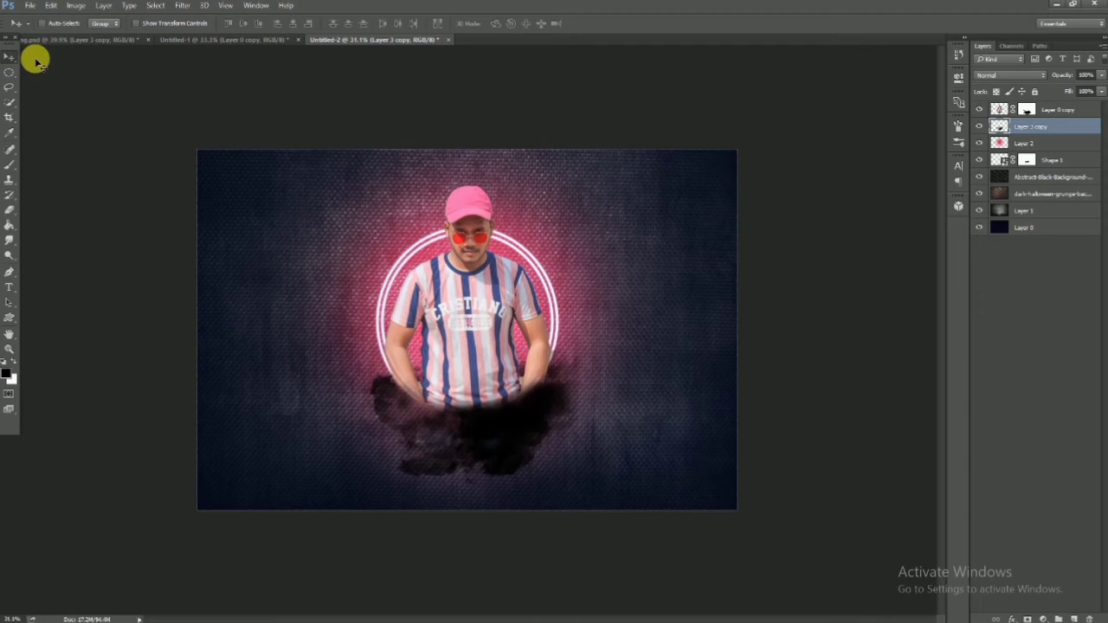
Step: Embed the image city-1209105_1280-1 over the dark smoke below the man and clip it to Layer 3 copy
{"action": "left_click", "coordinate": [29, 5]}
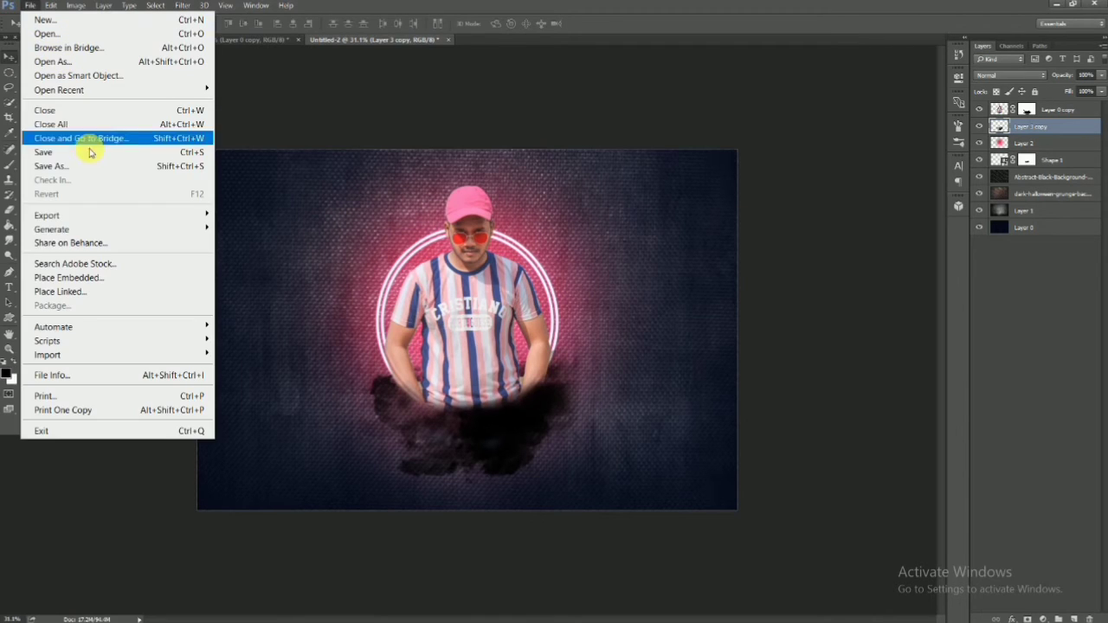
{"action": "left_click", "coordinate": [95, 277]}
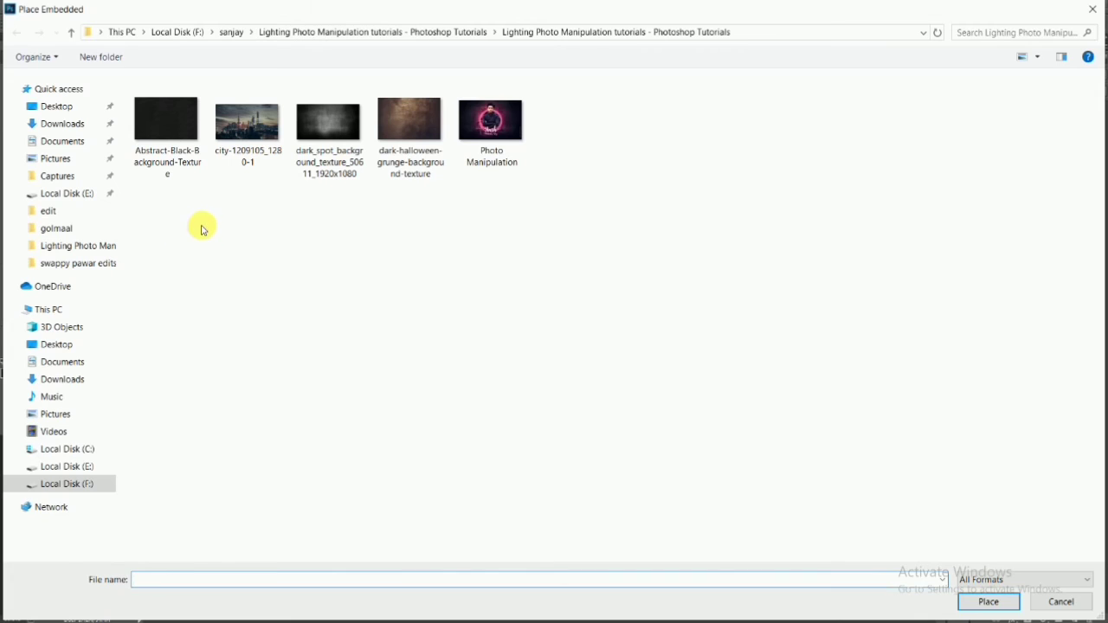
{"action": "double_click", "coordinate": [246, 121]}
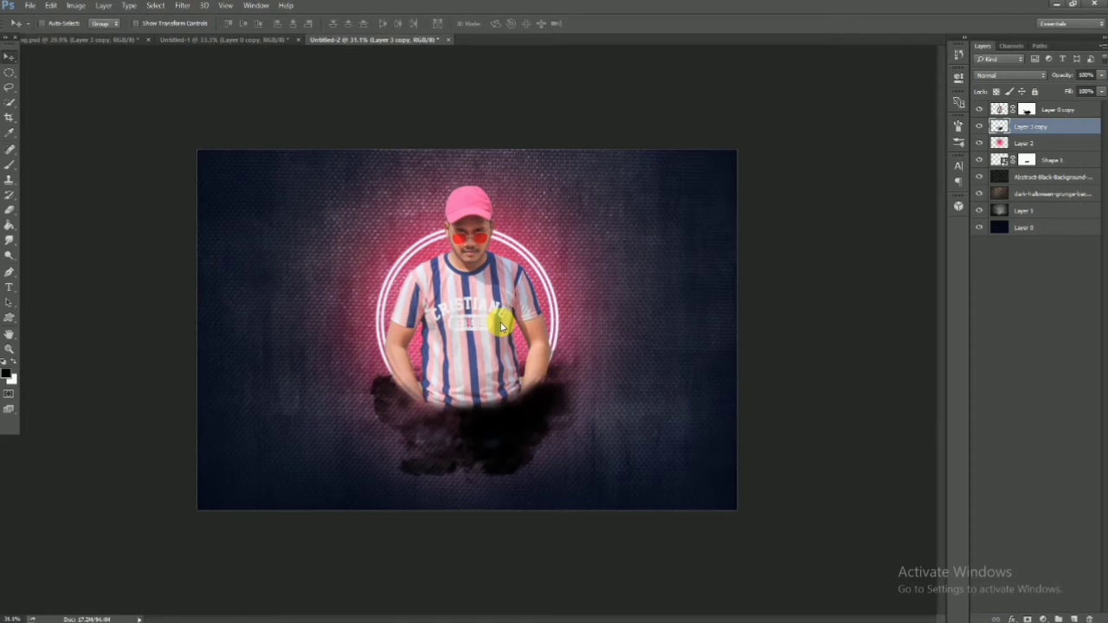
{"action": "left_click_drag", "start_coordinate": [489, 385], "coordinate": [490, 469]}
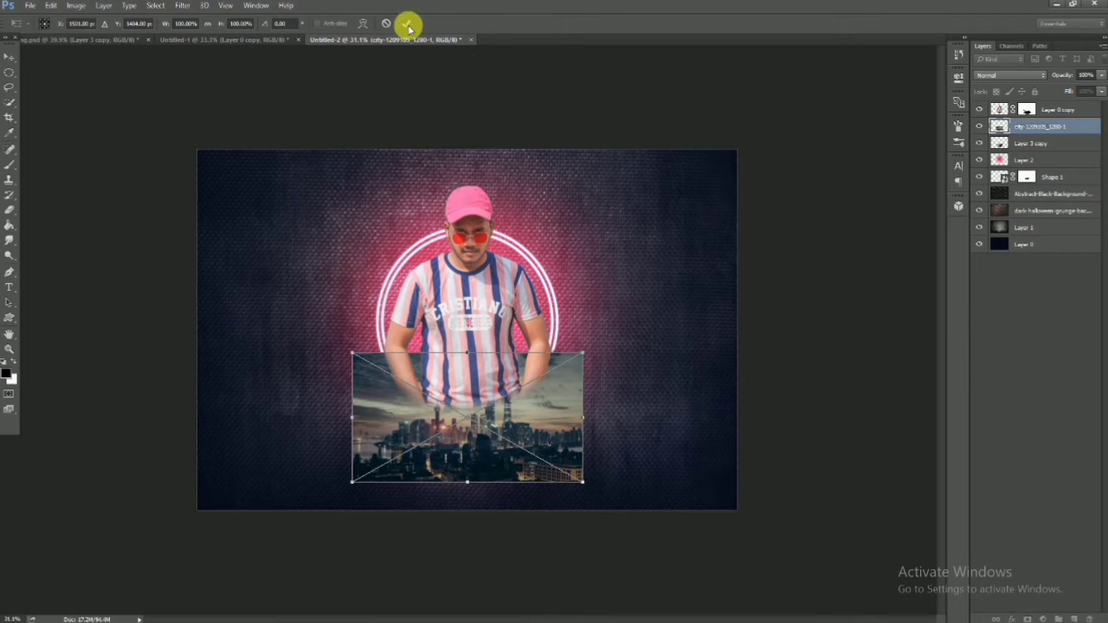
{"action": "left_click", "coordinate": [407, 24]}
{"action": "right_click", "coordinate": [1051, 122]}
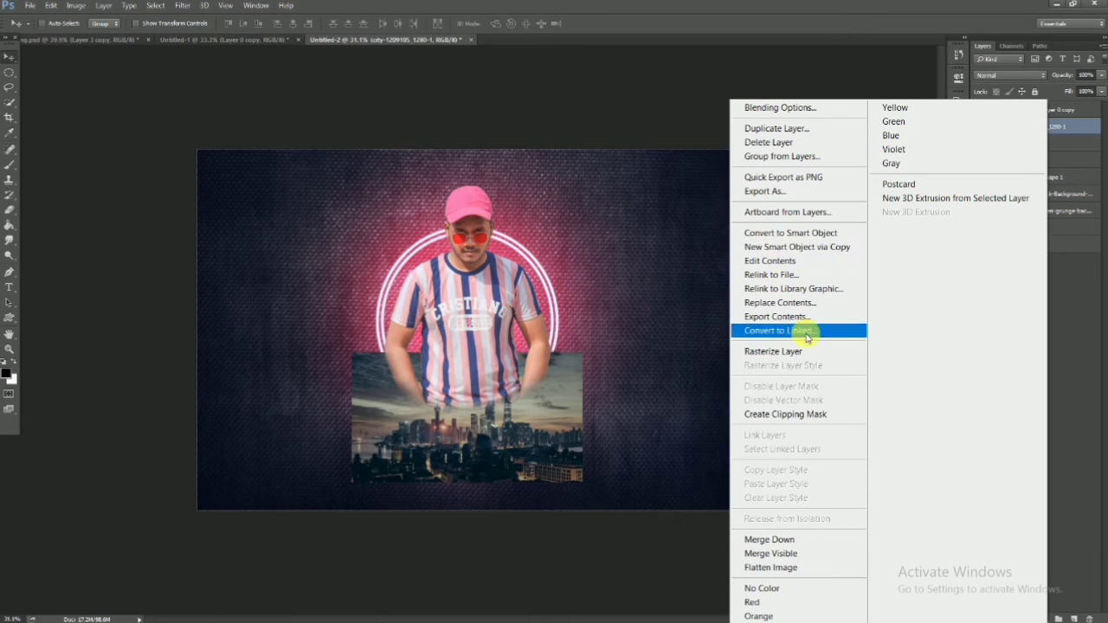
{"action": "left_click", "coordinate": [784, 414]}
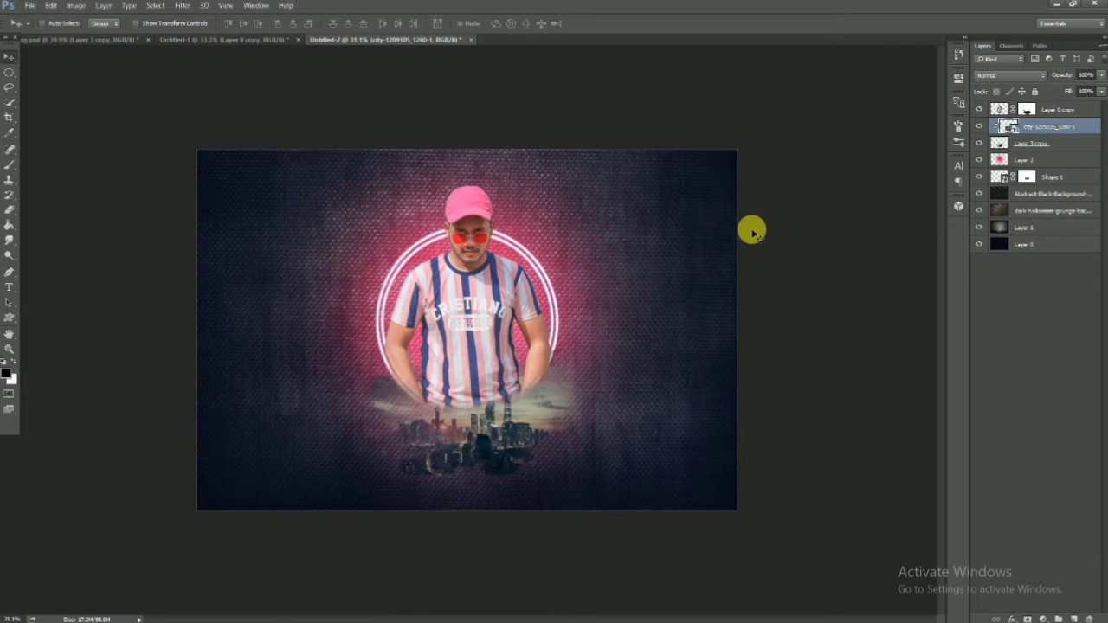
Step: Scale the city image below the man to about 112% width and 103% height, extending it to the lower right
{"action": "key", "text": "ctrl+u"}
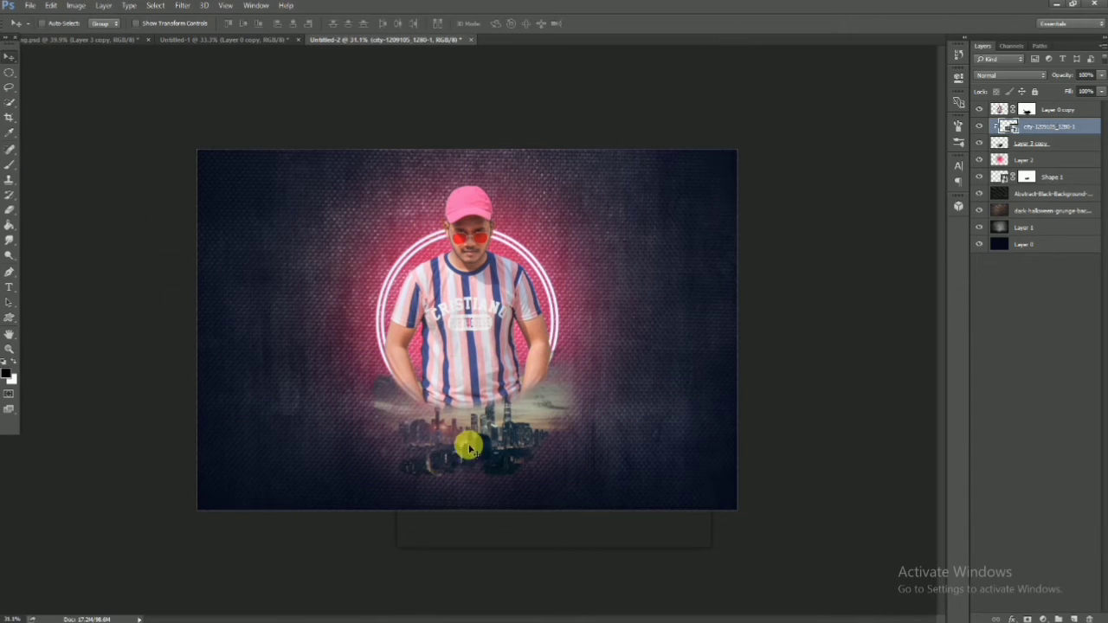
{"action": "mouse_move", "coordinate": [458, 444]}
{"action": "left_mouse_down"}
{"action": "mouse_move", "coordinate": [449, 426]}
{"action": "mouse_move", "coordinate": [468, 446]}
{"action": "left_mouse_up"}
{"action": "key", "text": "ctrl+t"}
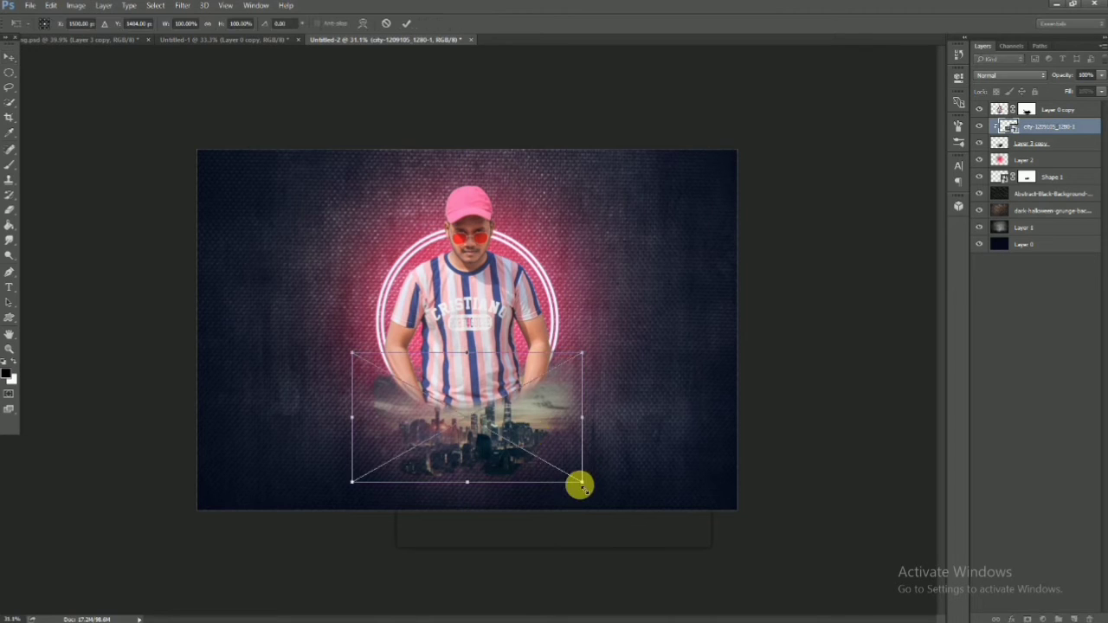
{"action": "left_click_drag", "start_coordinate": [579, 487], "coordinate": [606, 492]}
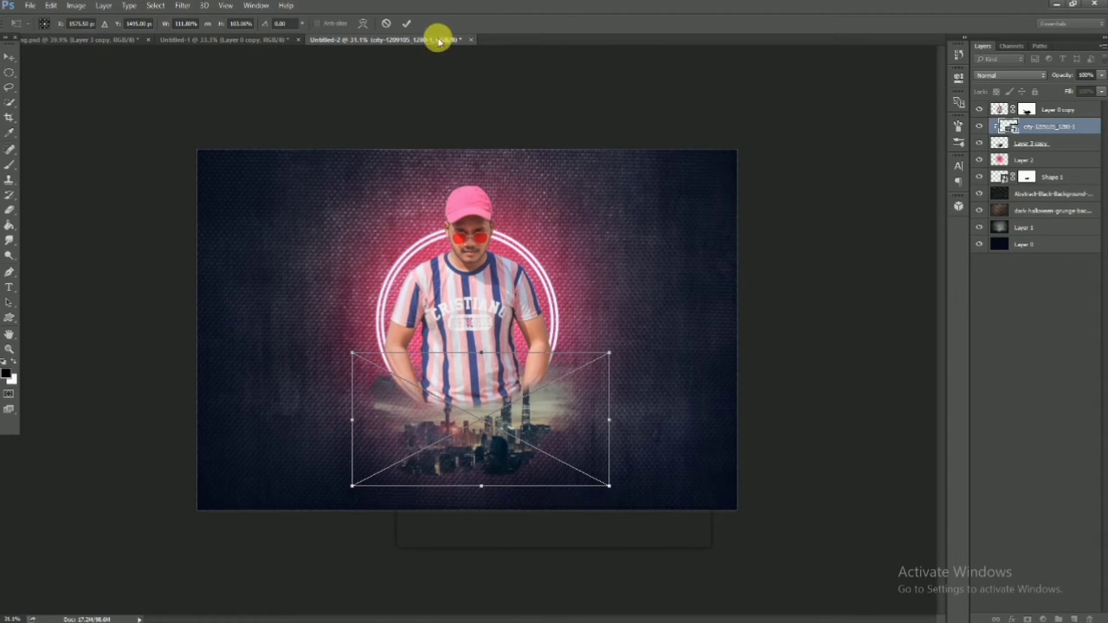
{"action": "left_click", "coordinate": [406, 24]}
Step: Scale the smoke on Layer 3 copy to about 107% width and 100% height, and shift it slightly up and left
{"action": "left_click", "coordinate": [1062, 148]}
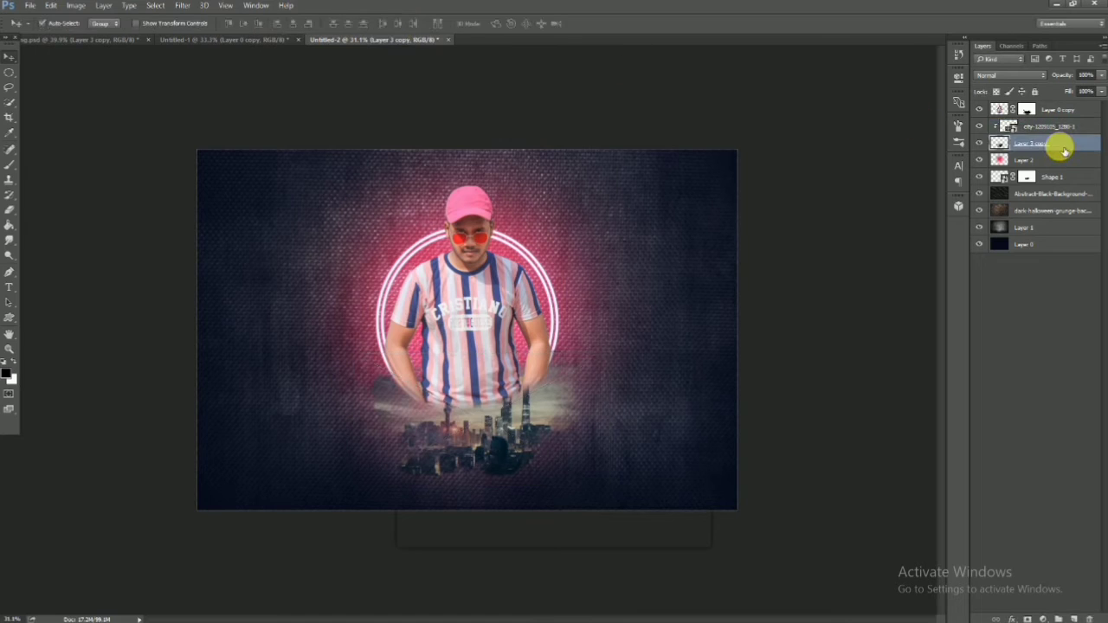
{"action": "key", "text": "ctrl+t"}
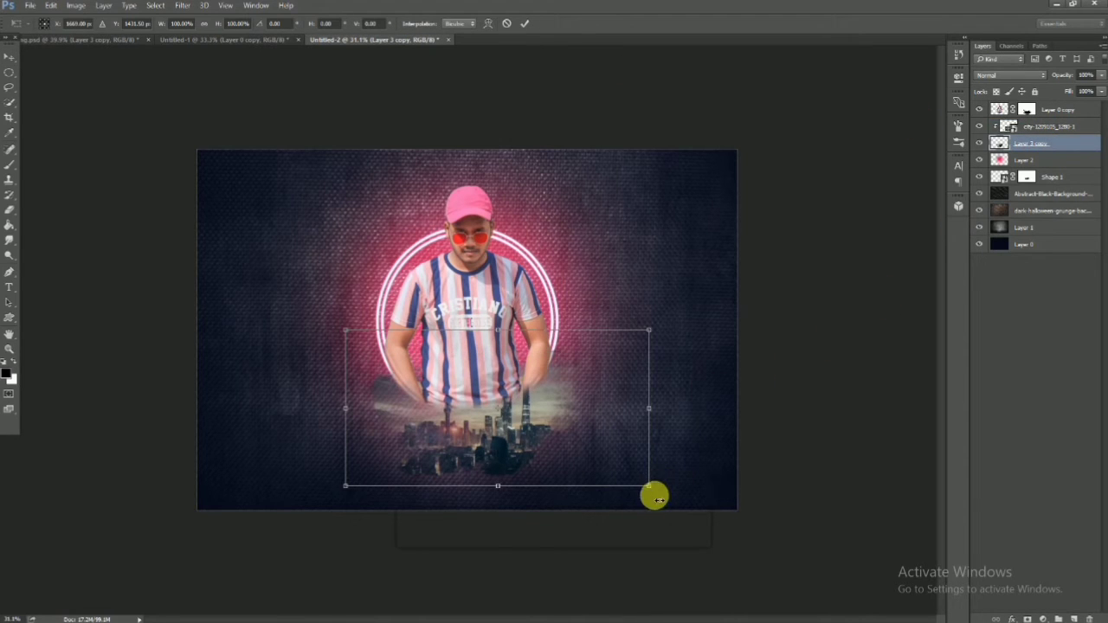
{"action": "left_click_drag", "start_coordinate": [655, 497], "coordinate": [692, 516]}
{"action": "mouse_move", "coordinate": [601, 448]}
{"action": "left_mouse_down"}
{"action": "mouse_move", "coordinate": [579, 442]}
{"action": "mouse_move", "coordinate": [591, 442]}
{"action": "left_mouse_up"}
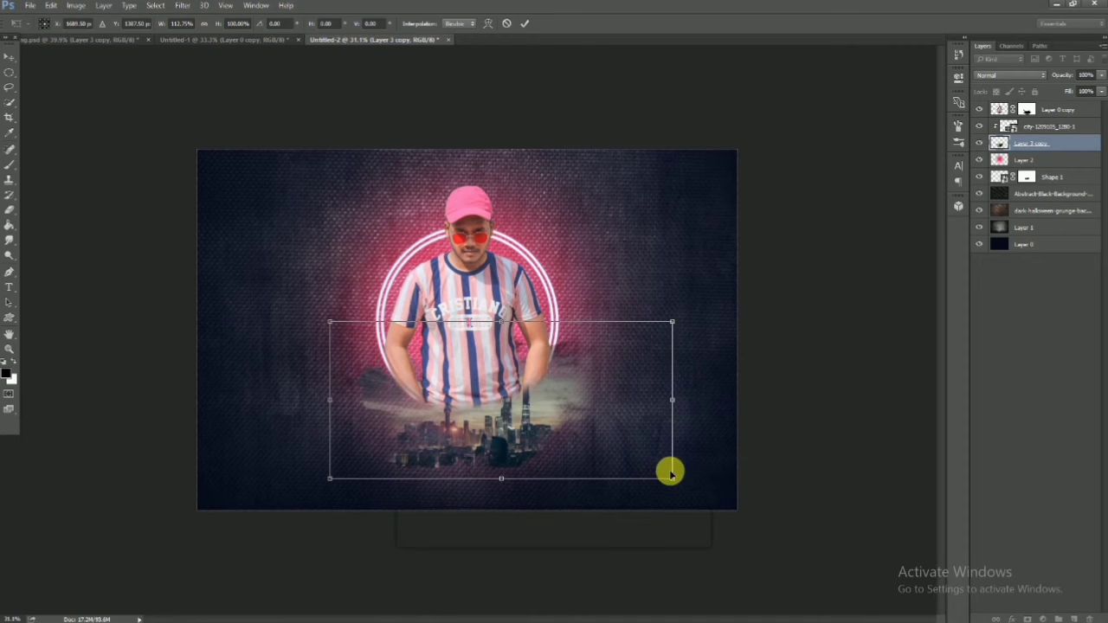
{"action": "left_click_drag", "start_coordinate": [670, 472], "coordinate": [654, 477]}
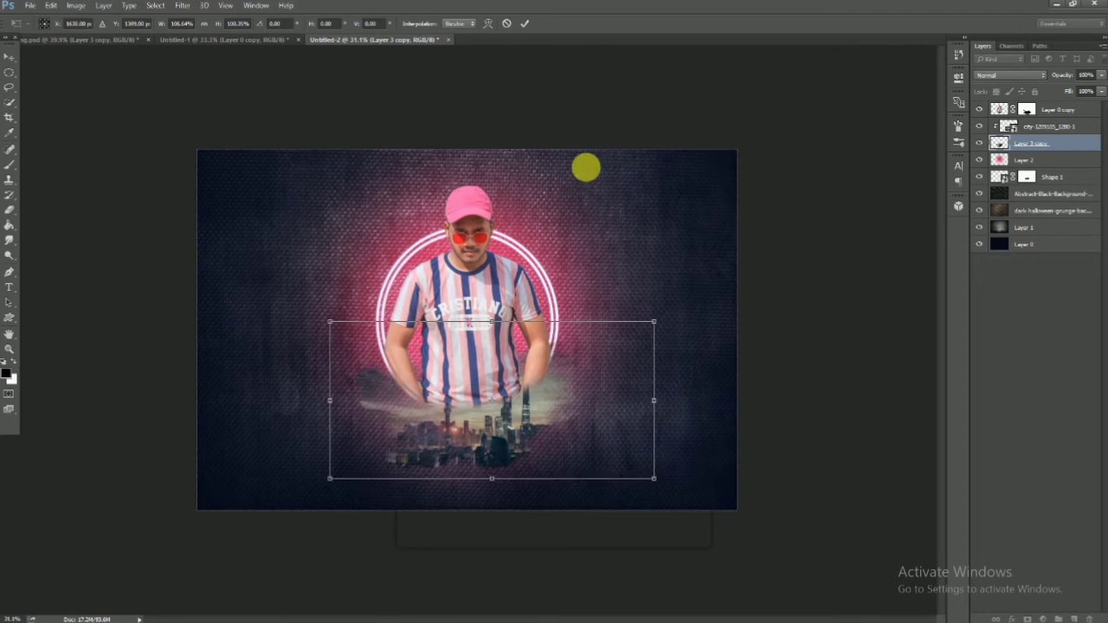
{"action": "left_click", "coordinate": [525, 25]}
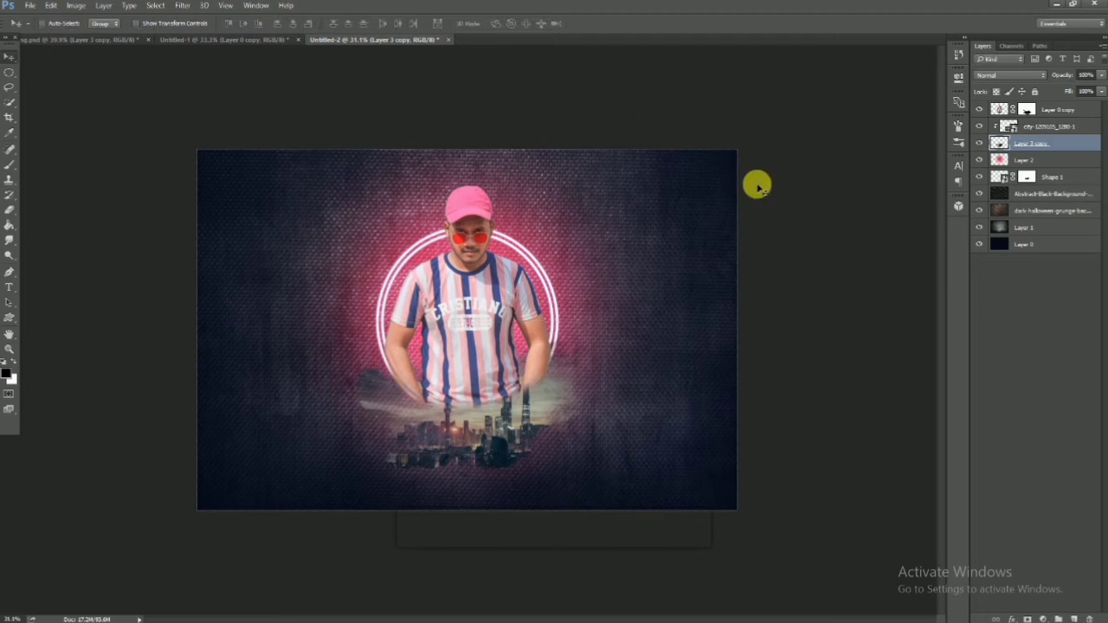
Step: Move the city image and Layer 3 copy together slightly up and right beneath the man's waist
{"action": "left_click", "coordinate": [1061, 159], "text": "ctrl"}
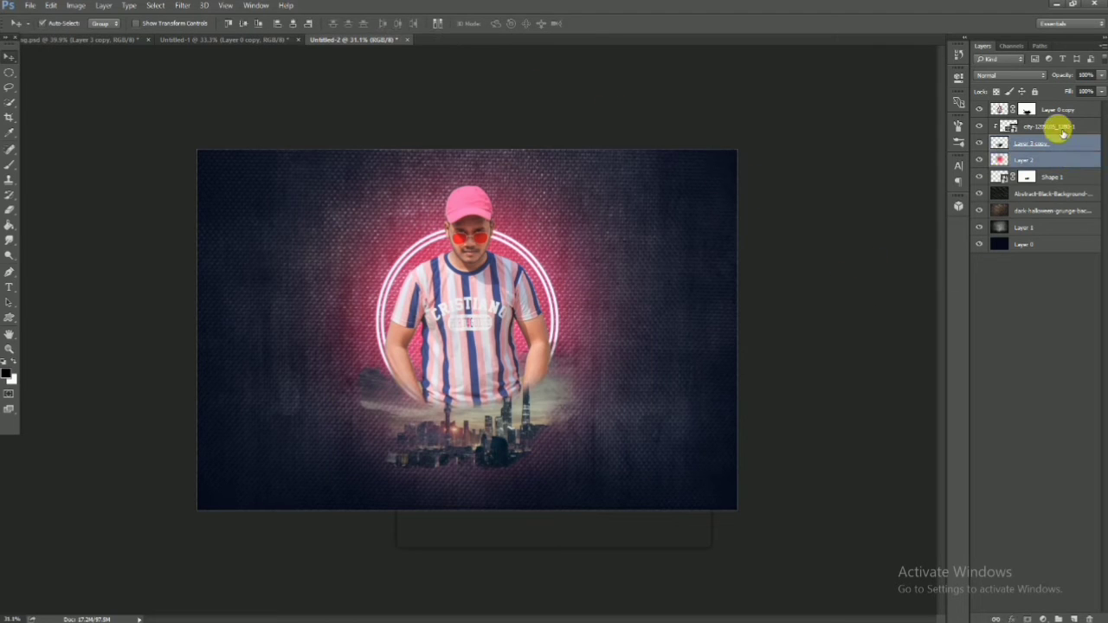
{"action": "left_click", "coordinate": [1057, 126], "text": "ctrl"}
{"action": "left_click", "coordinate": [1057, 159], "text": "ctrl"}
{"action": "left_click_drag", "start_coordinate": [494, 421], "coordinate": [539, 433]}
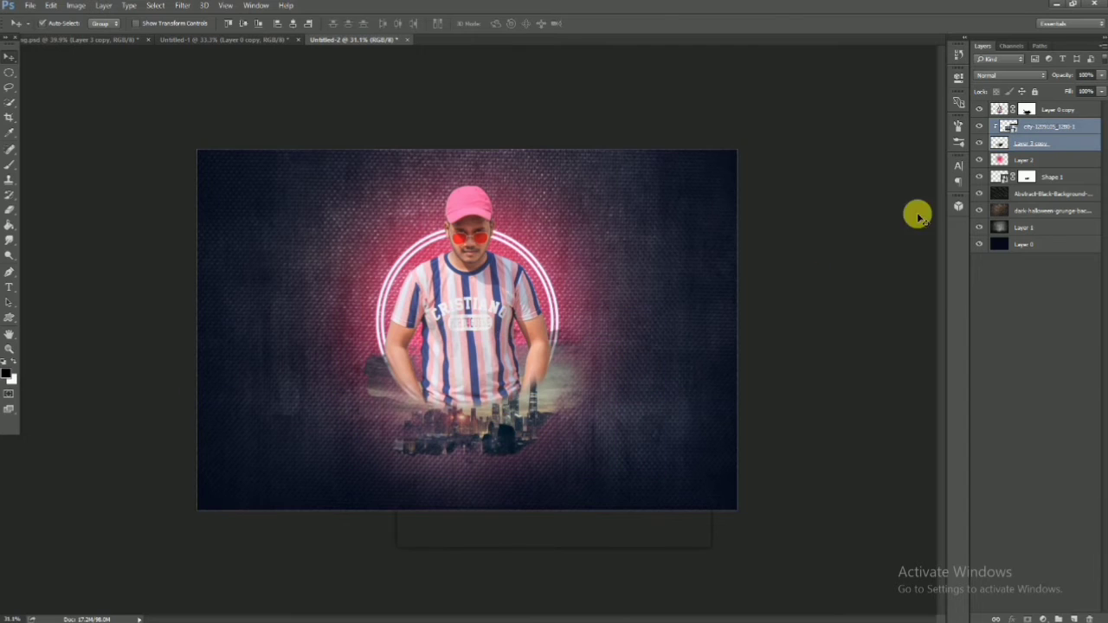
Step: Stack the city image and Layer 3 copy below Layer 2, and add a new empty layer above Layer 2
{"action": "left_click_drag", "start_coordinate": [1051, 130], "coordinate": [1058, 168]}
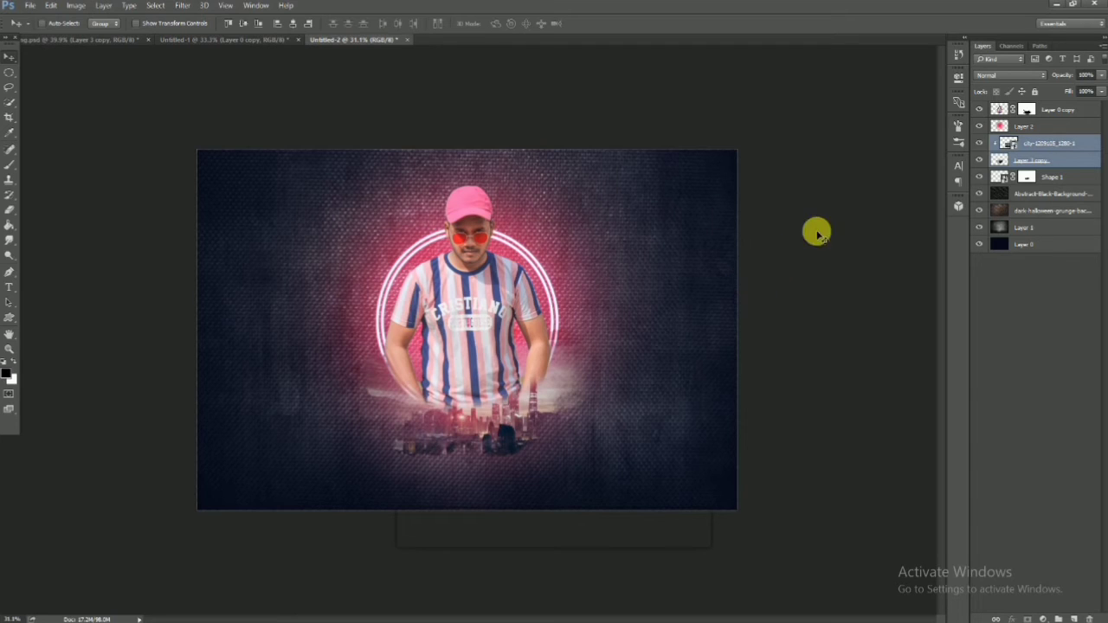
{"action": "left_click", "coordinate": [1055, 127]}
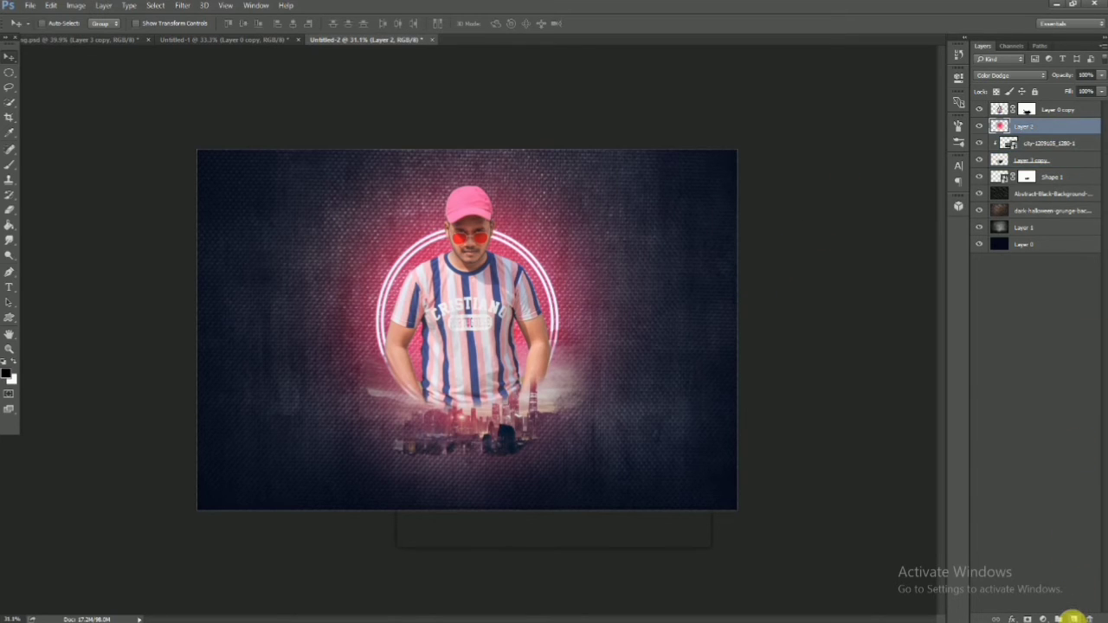
{"action": "left_click", "coordinate": [1073, 618]}
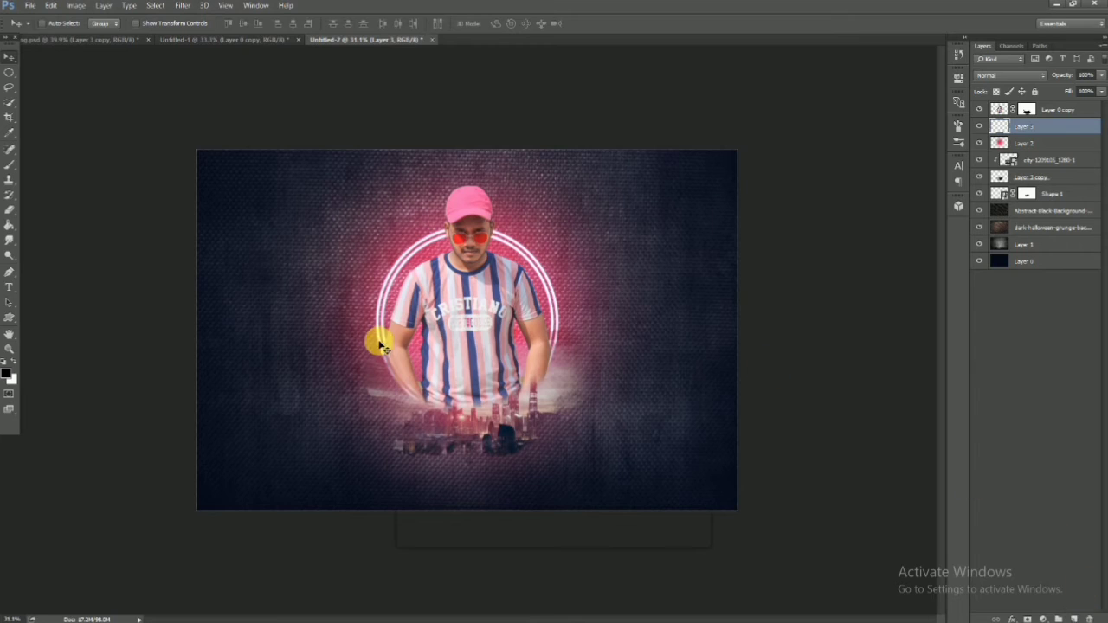
Step: Try a black stamp of the 2317 px swirl brush over the ring on the new layer, and undo it
{"action": "left_click", "coordinate": [11, 166]}
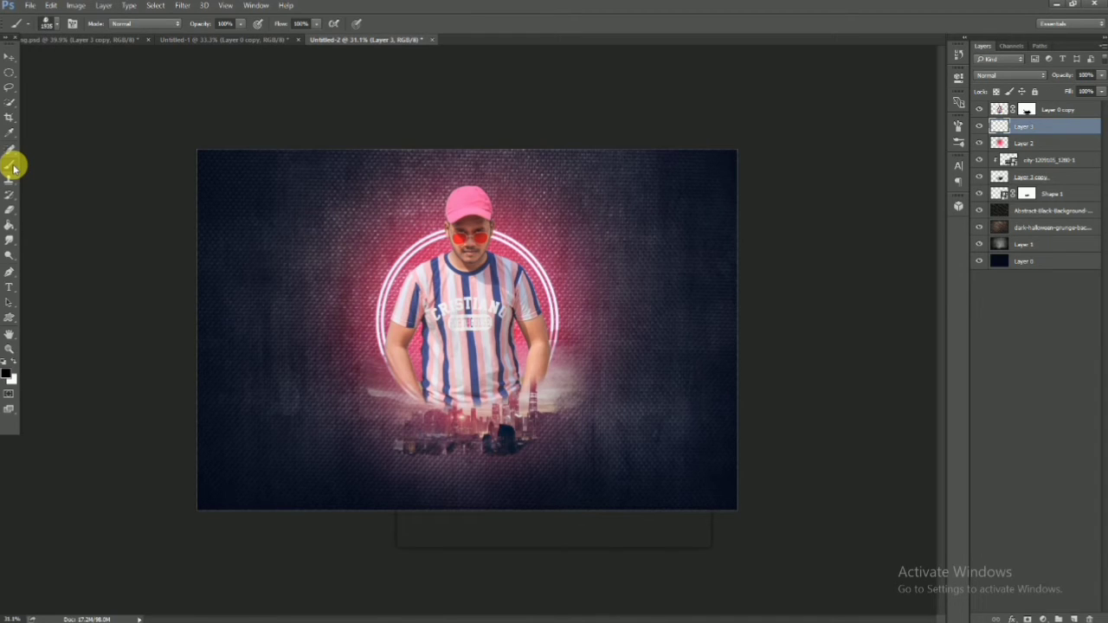
{"action": "left_click_drag", "start_coordinate": [204, 299], "coordinate": [588, 452]}
{"action": "right_click", "coordinate": [692, 450]}
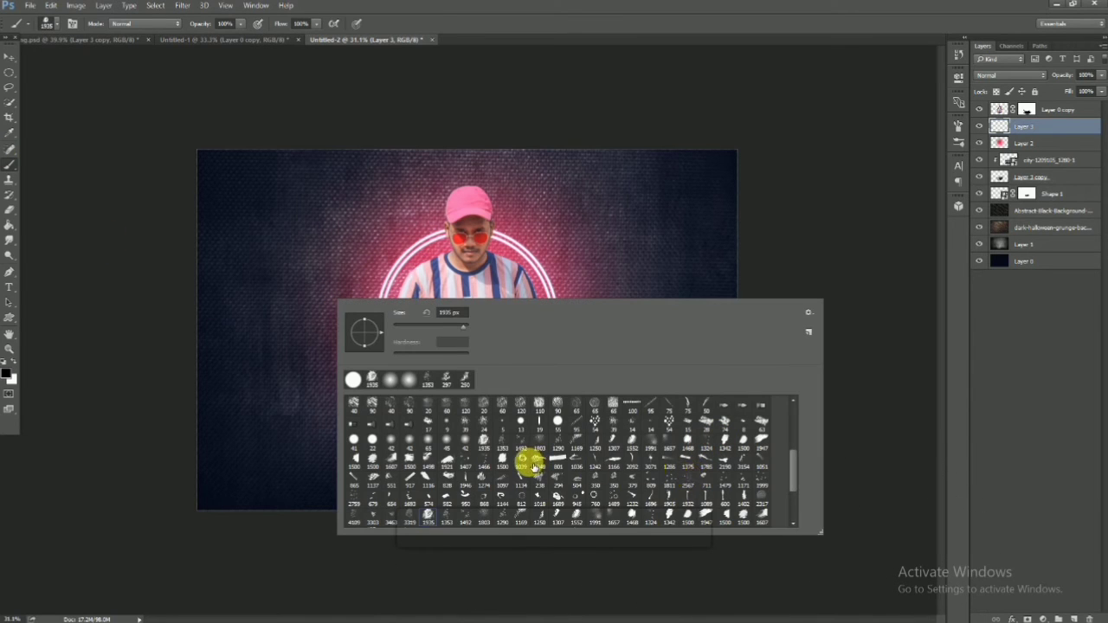
{"action": "left_click", "coordinate": [682, 439]}
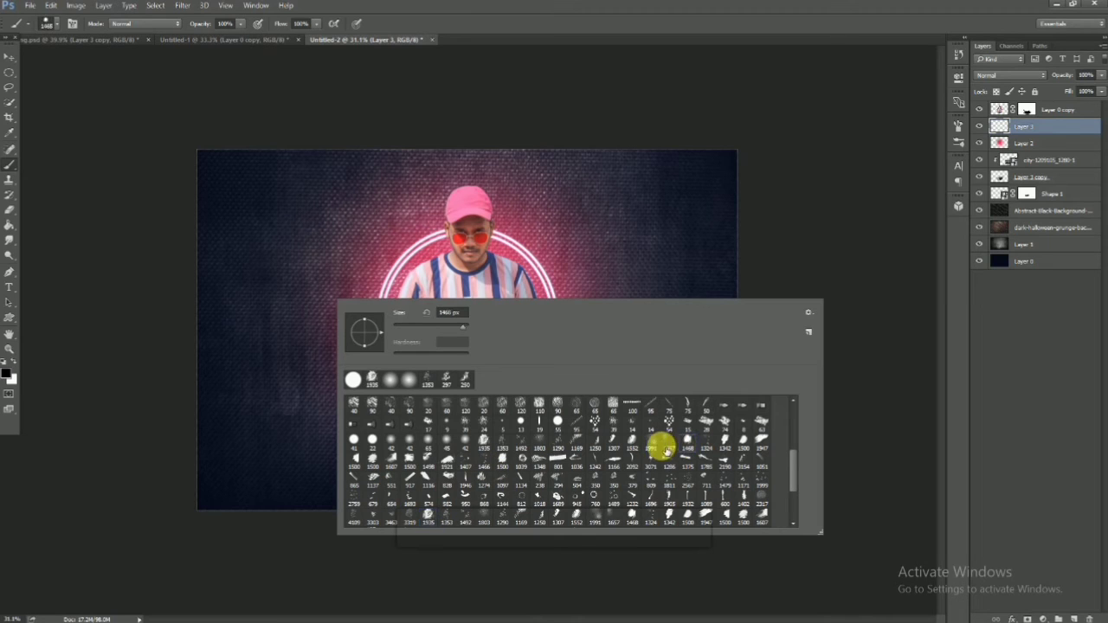
{"action": "left_click", "coordinate": [596, 404]}
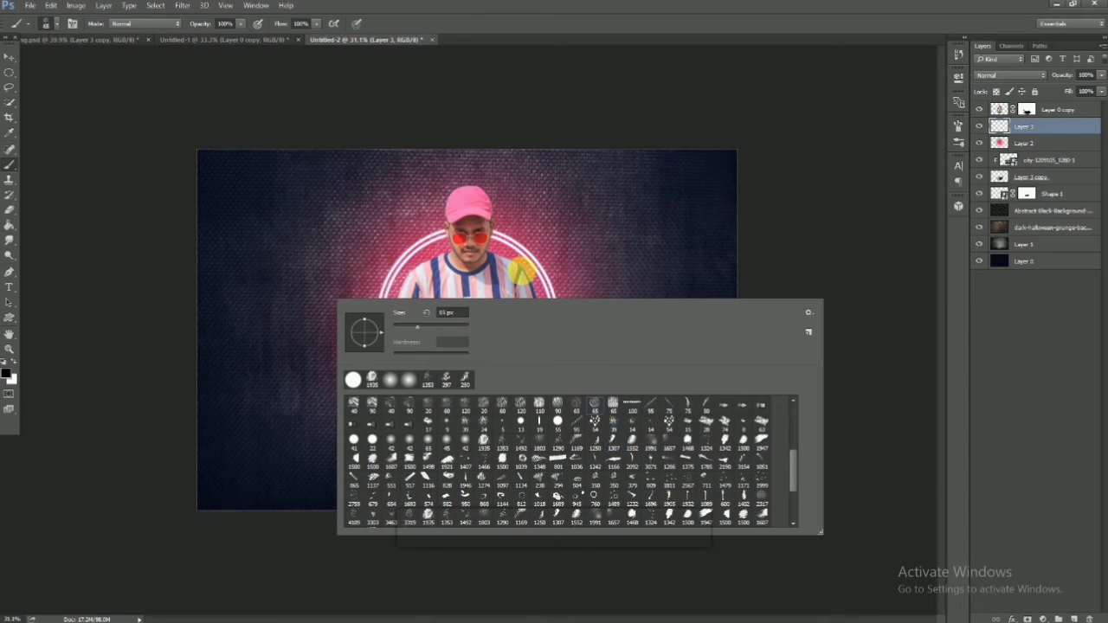
{"action": "left_click_drag", "start_coordinate": [417, 326], "coordinate": [452, 326]}
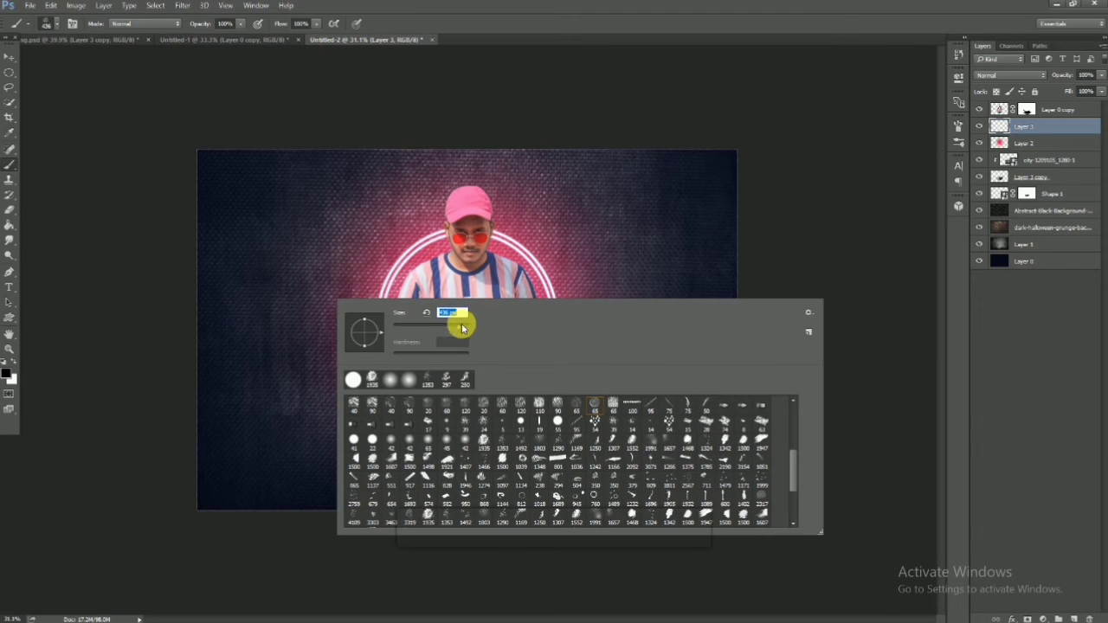
{"action": "type", "text": "2317"}
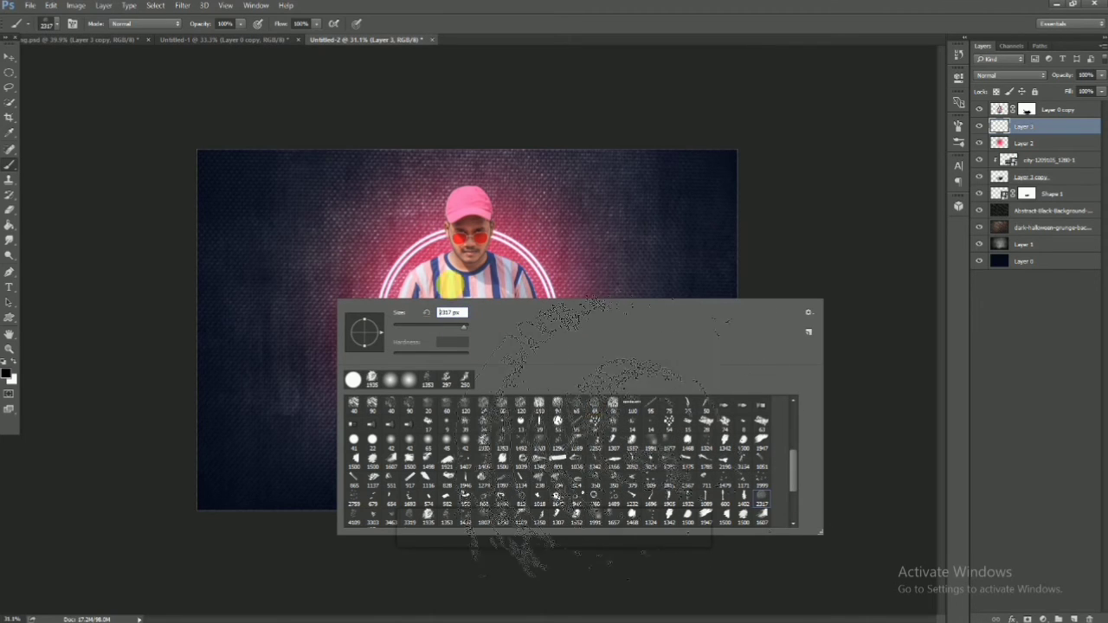
{"action": "left_click", "coordinate": [1045, 130]}
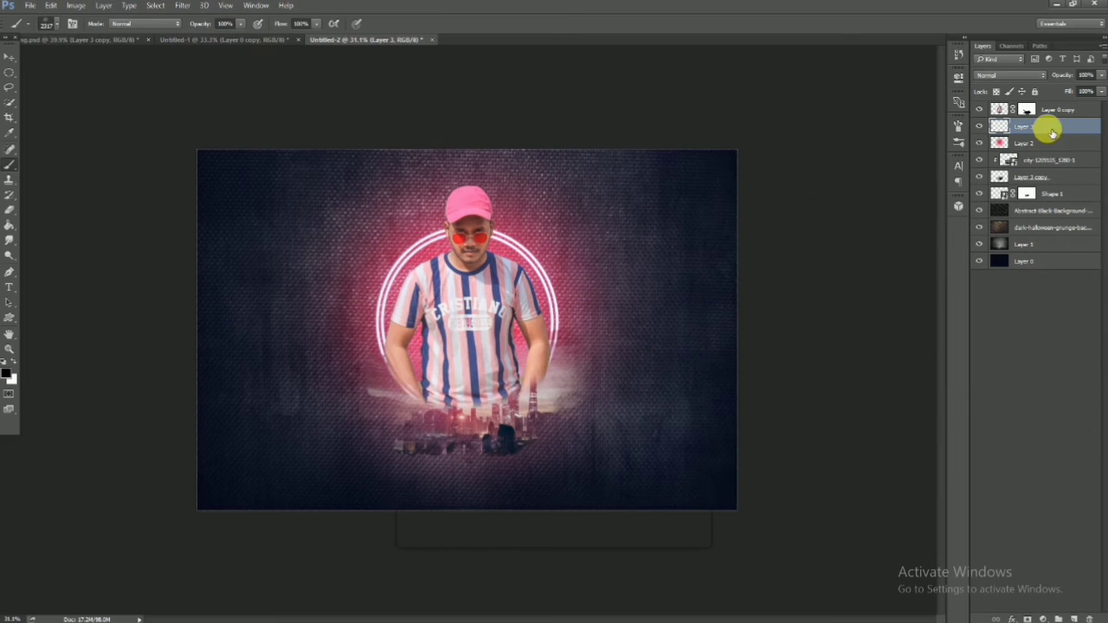
{"action": "left_click", "coordinate": [459, 340]}
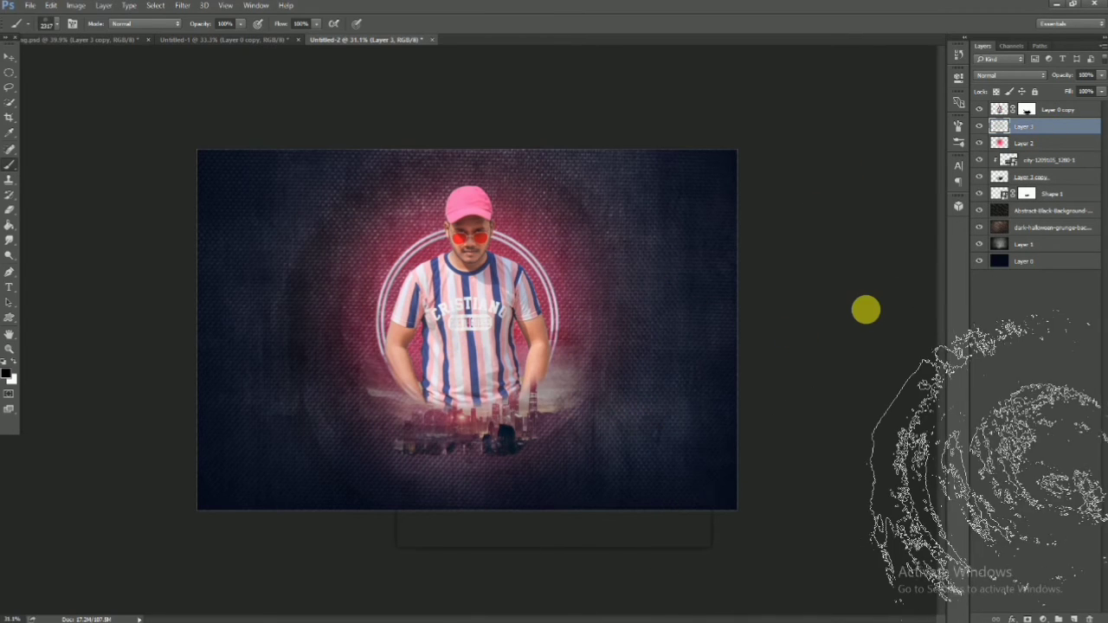
{"action": "key", "text": "ctrl+z"}
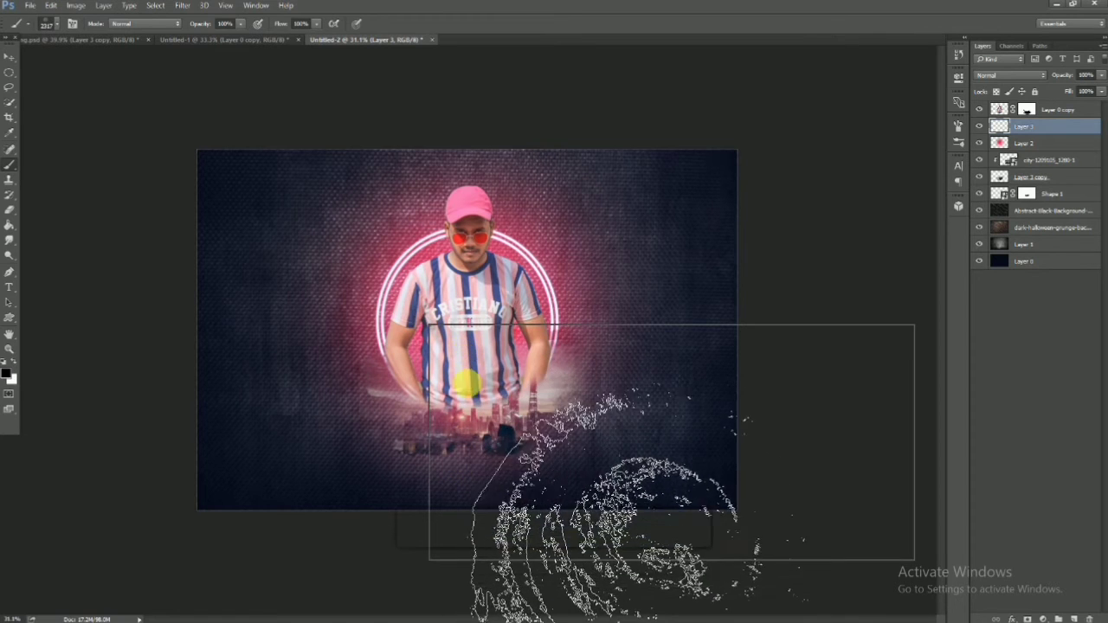
Step: Try black stamps of the 1991 px speckle brush around the ring and city on the new layer, and undo them
{"action": "right_click", "coordinate": [459, 386]}
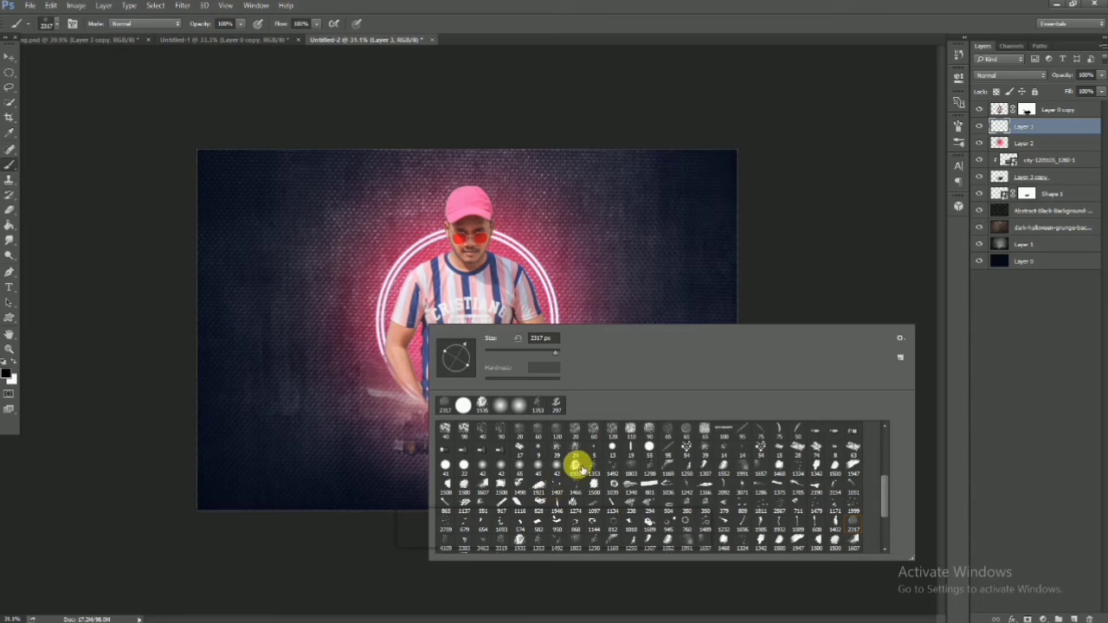
{"action": "left_click", "coordinate": [628, 467]}
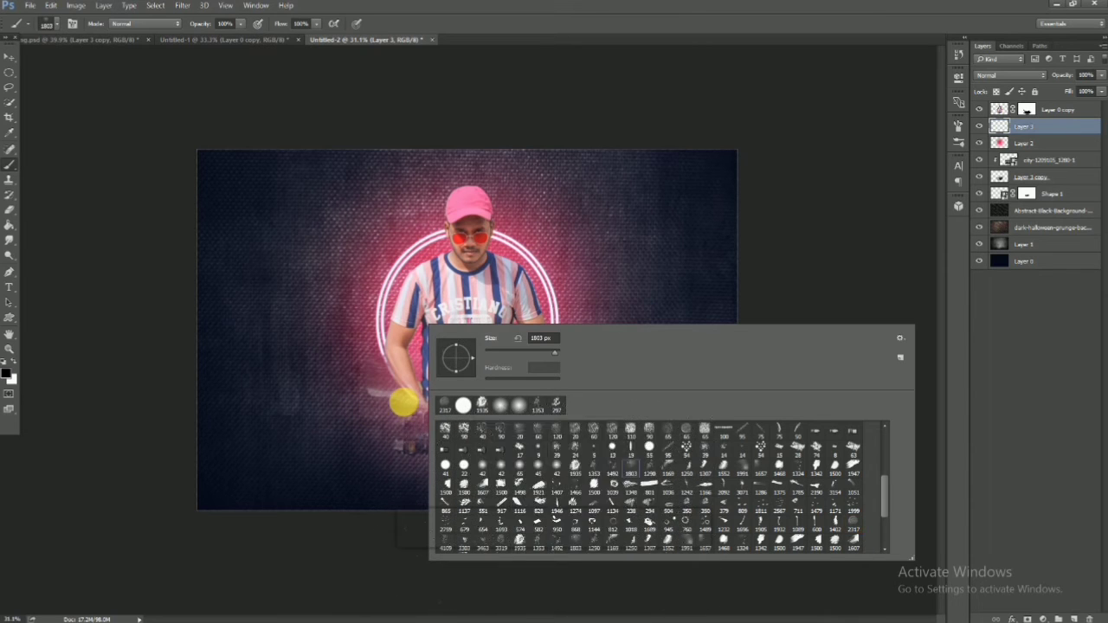
{"action": "left_click", "coordinate": [737, 471]}
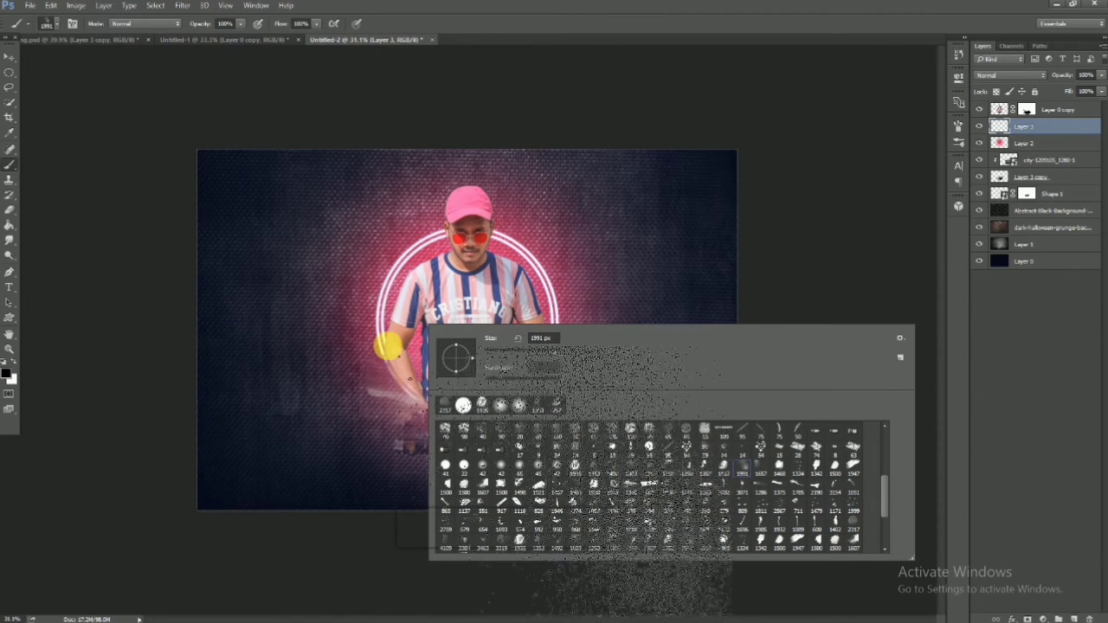
{"action": "left_click", "coordinate": [1028, 127]}
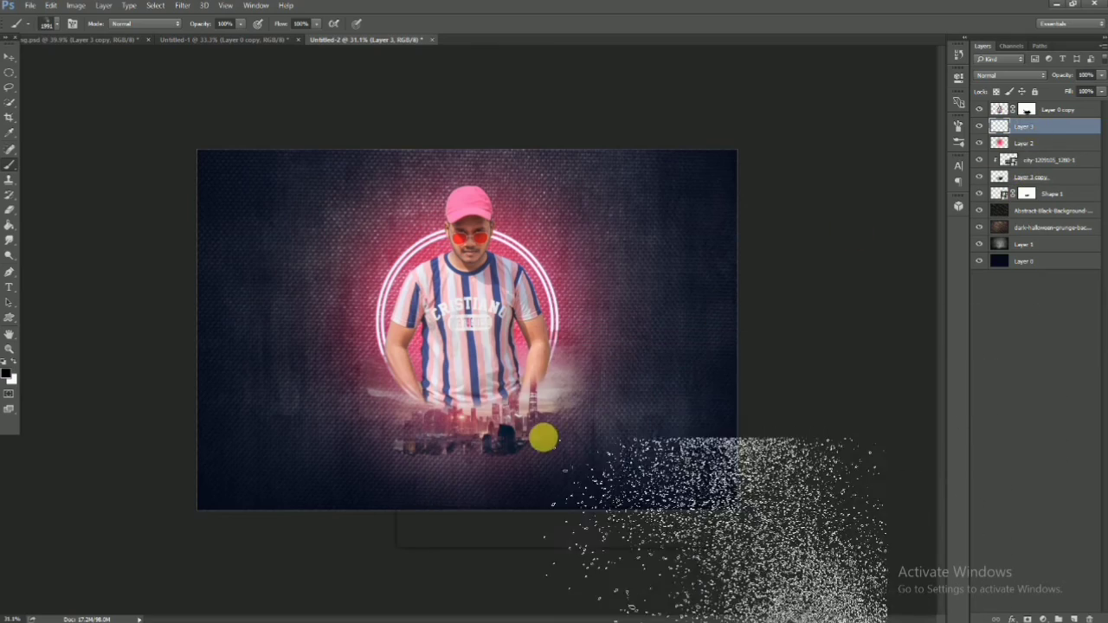
{"action": "left_click", "coordinate": [518, 440]}
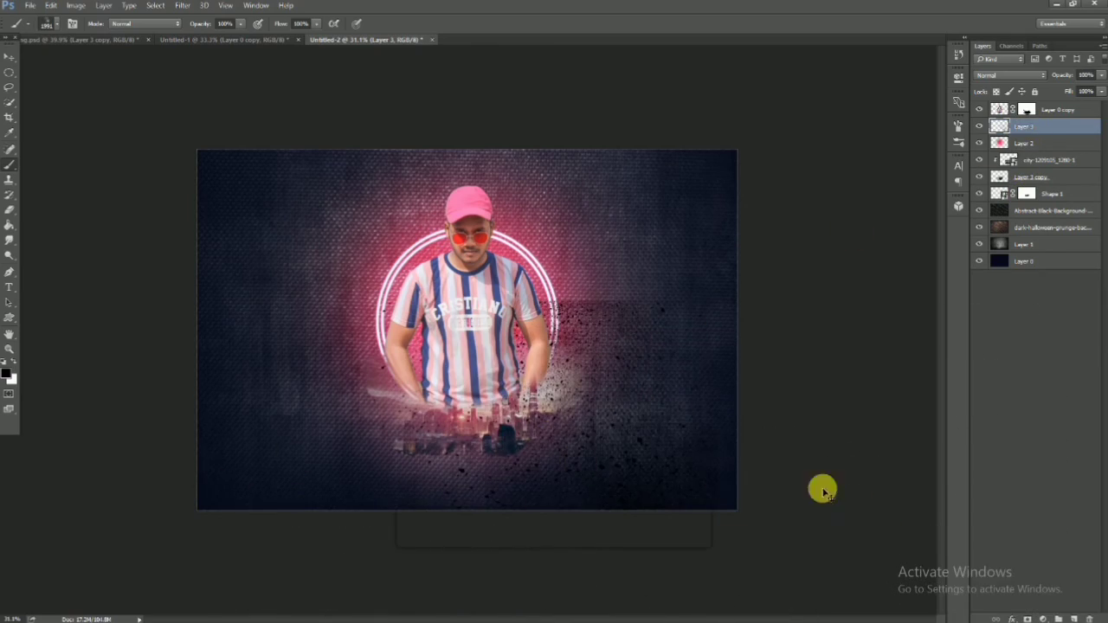
{"action": "left_click", "coordinate": [437, 299]}
{"action": "key", "text": "ctrl+alt+z"}
{"action": "key", "text": "ctrl+alt+z"}
{"action": "left_click", "coordinate": [32, 462]}
{"action": "key", "text": "ctrl+z"}
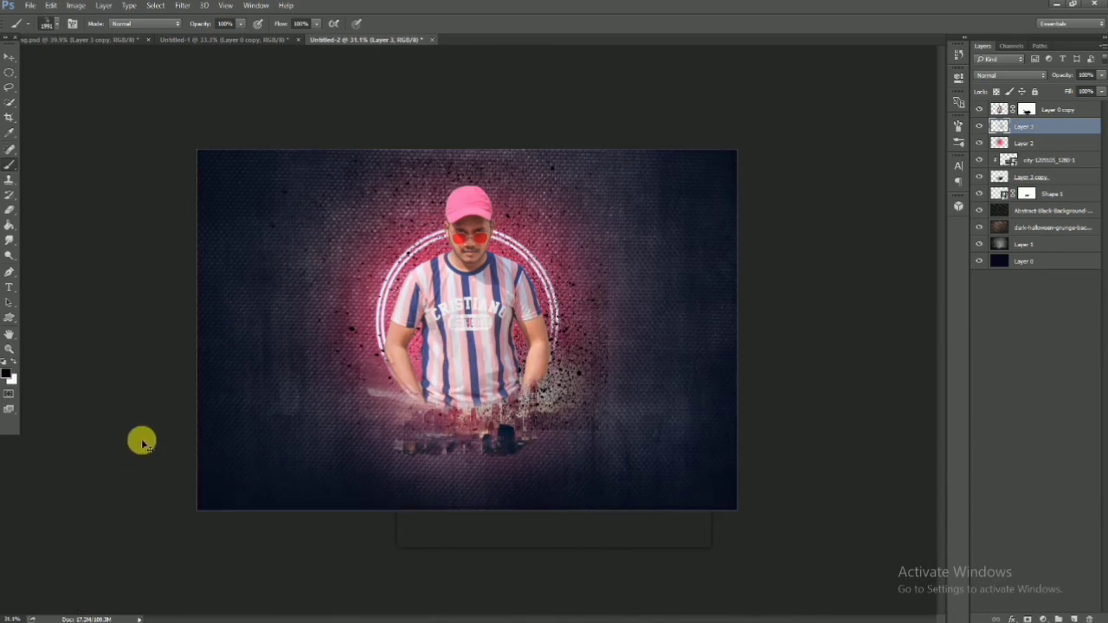
{"action": "left_click", "coordinate": [186, 419]}
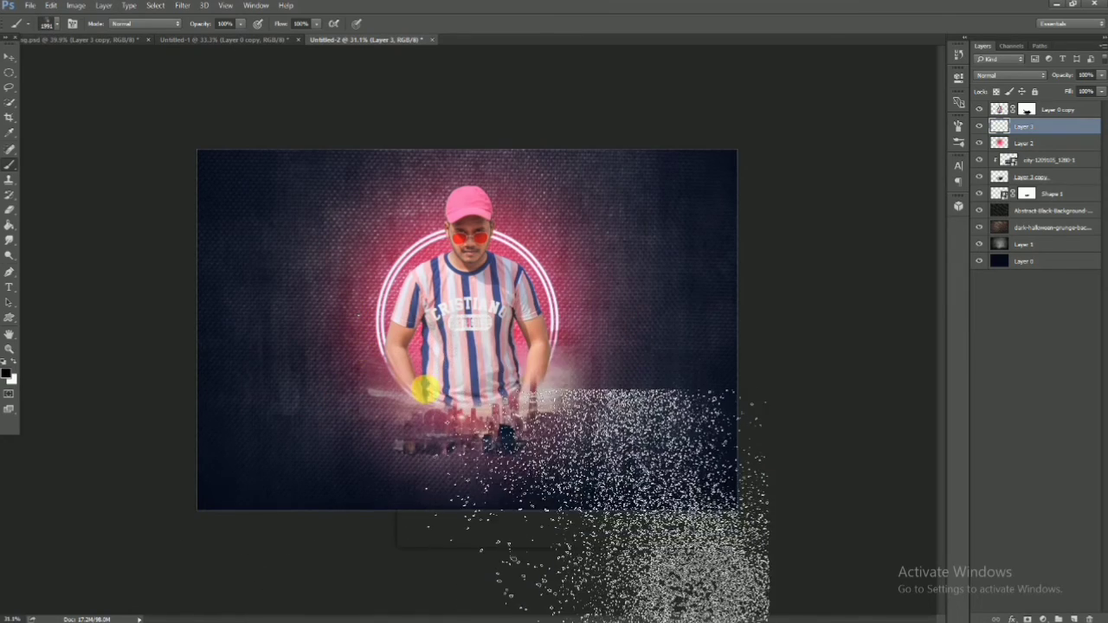
Step: Try a black stamp of the 1947 px rough stroke brush, rotated to stand upright, over the ring's left half, and undo it
{"action": "right_click", "coordinate": [687, 464]}
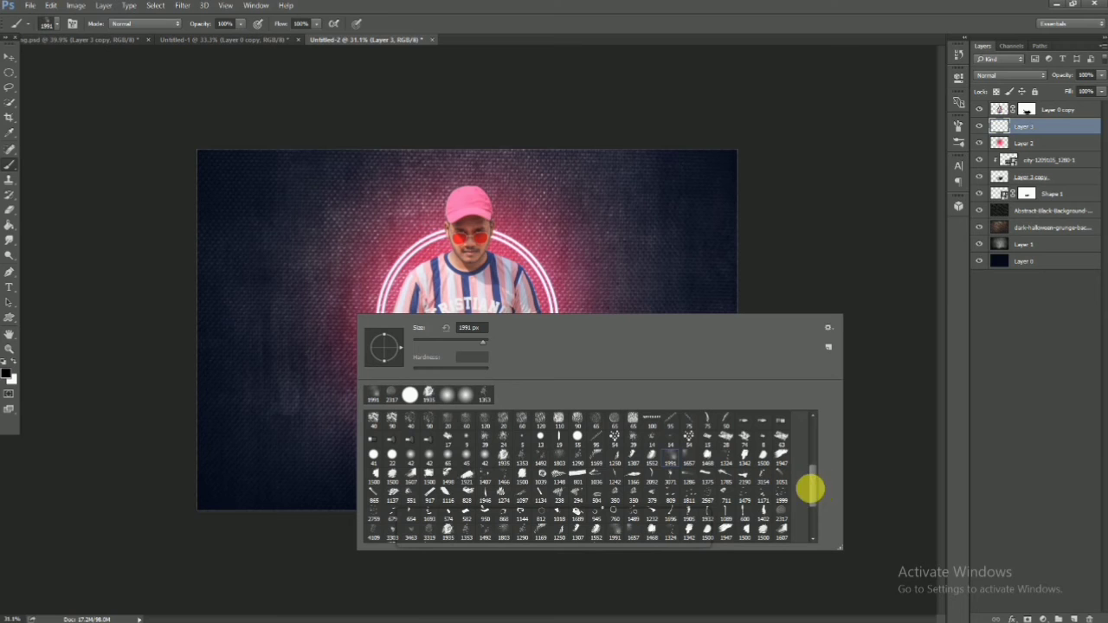
{"action": "left_click", "coordinate": [1061, 125]}
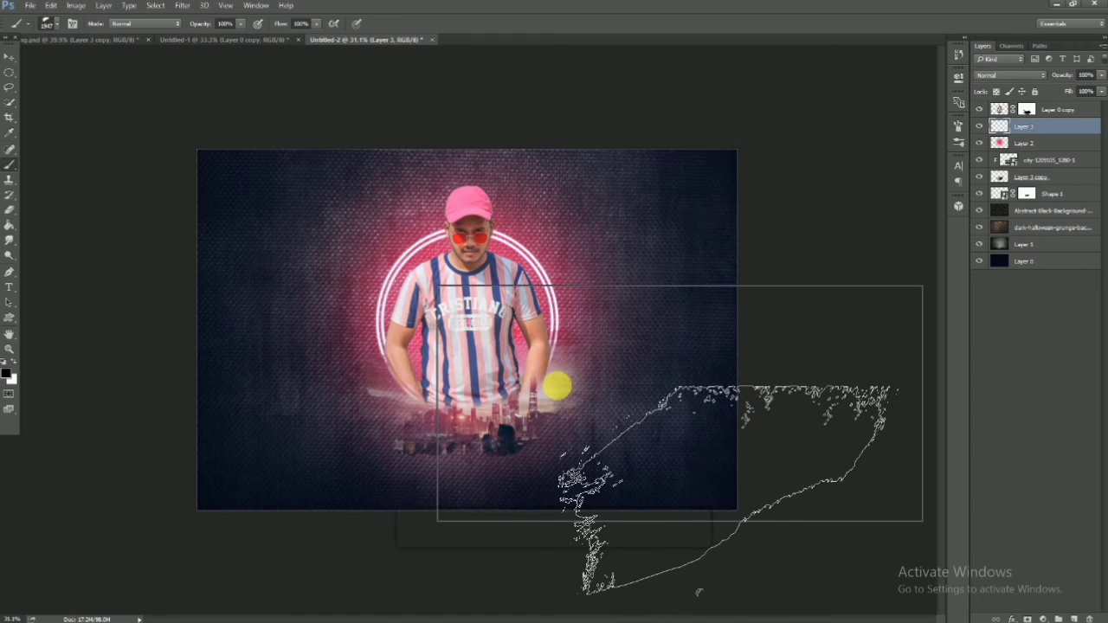
{"action": "right_click", "coordinate": [557, 386]}
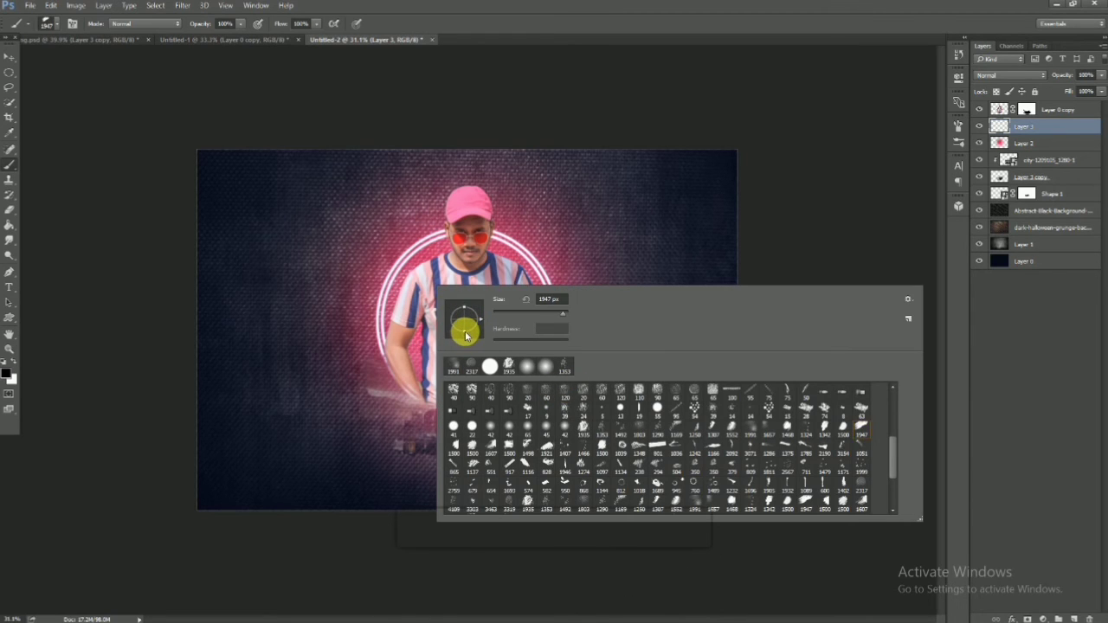
{"action": "left_click_drag", "start_coordinate": [474, 320], "coordinate": [467, 343]}
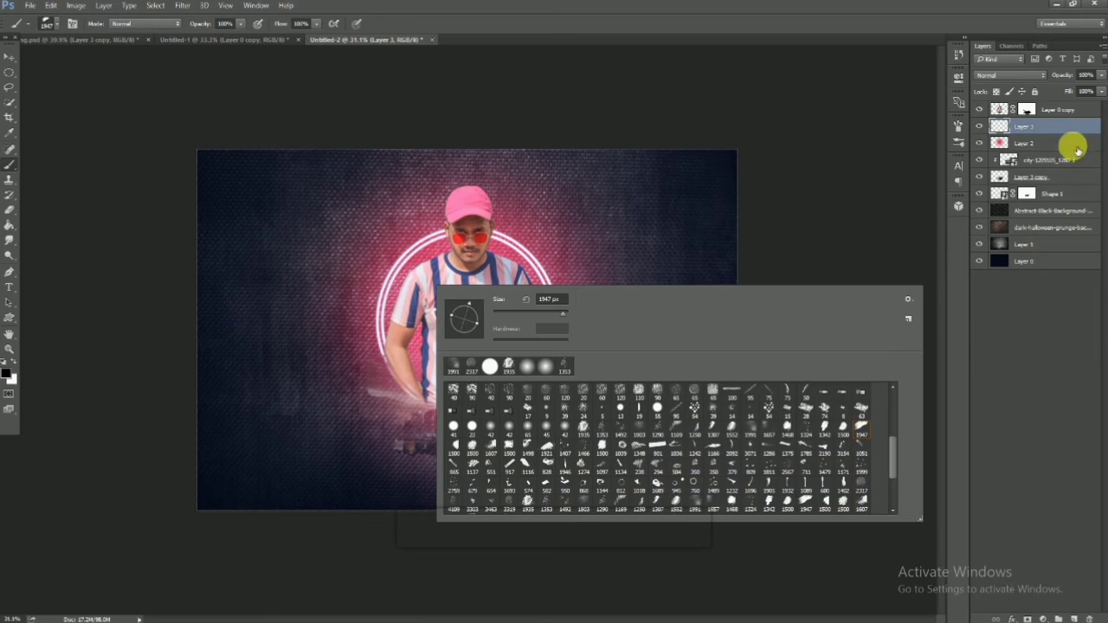
{"action": "left_click", "coordinate": [1047, 123]}
{"action": "left_click", "coordinate": [438, 315]}
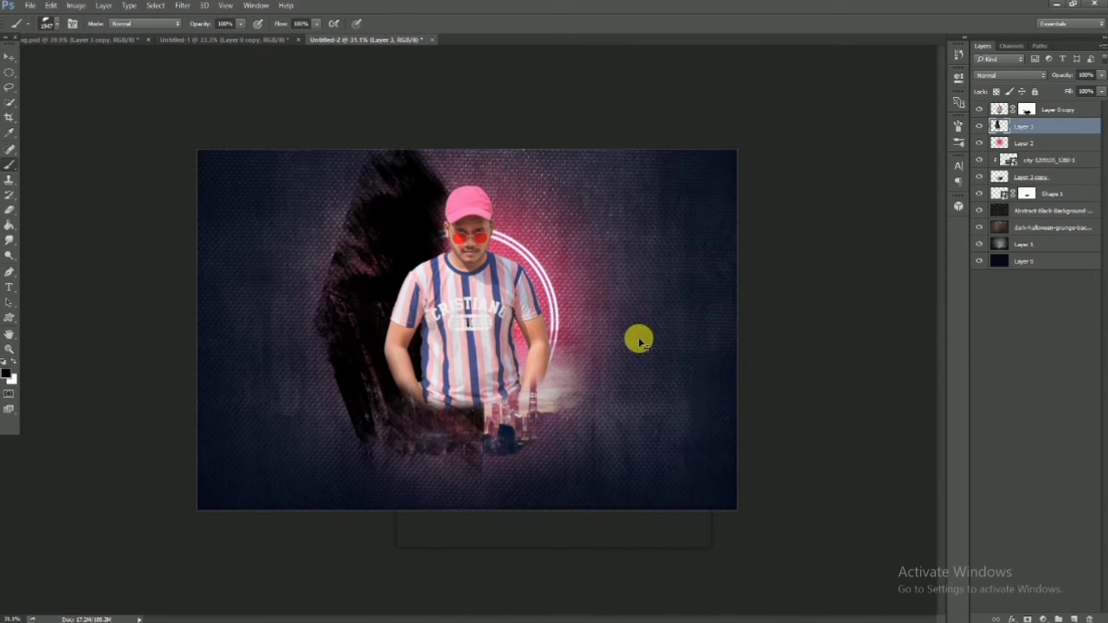
{"action": "key", "text": "ctrl+z"}
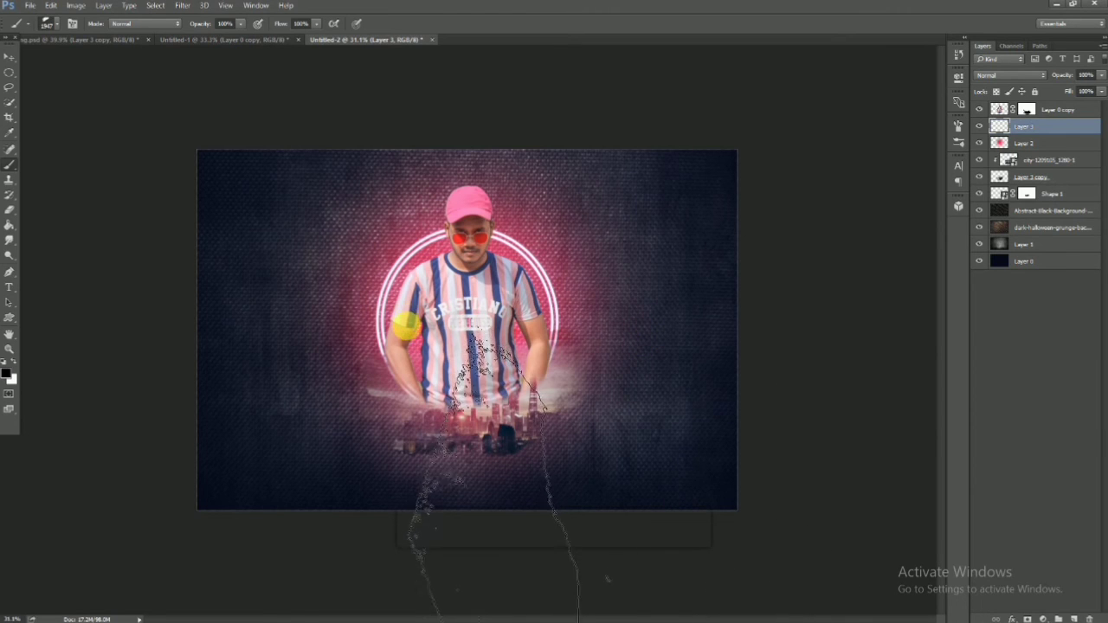
Step: Restore the rough black brush stamp over the ring's left half and set its layer opacity to 51%
{"action": "key", "text": "ctrl+z"}
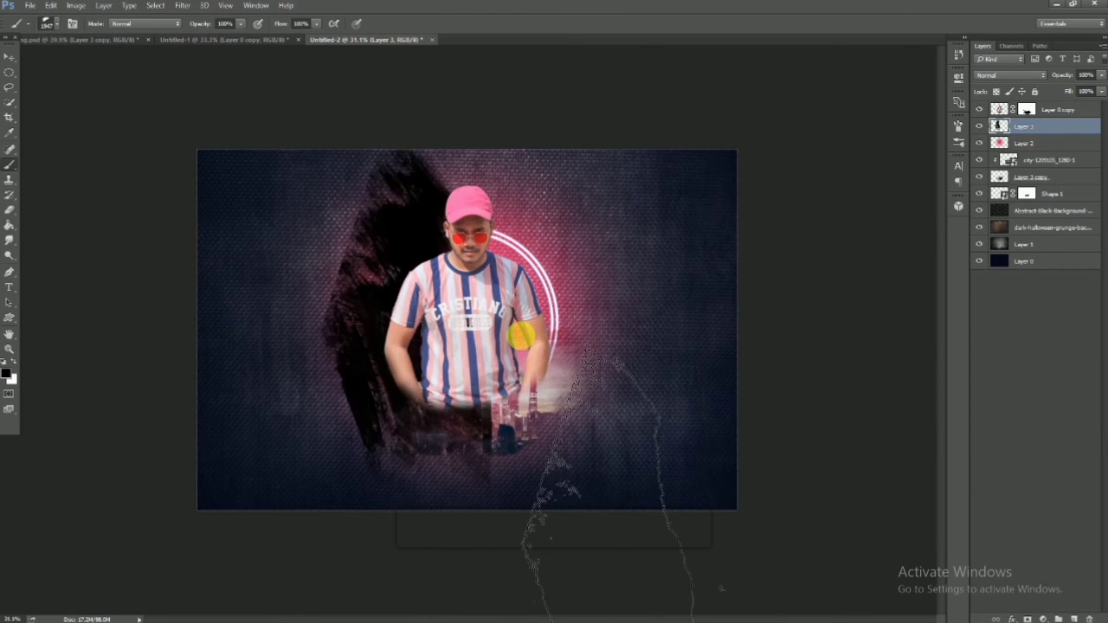
{"action": "left_click", "coordinate": [1054, 74]}
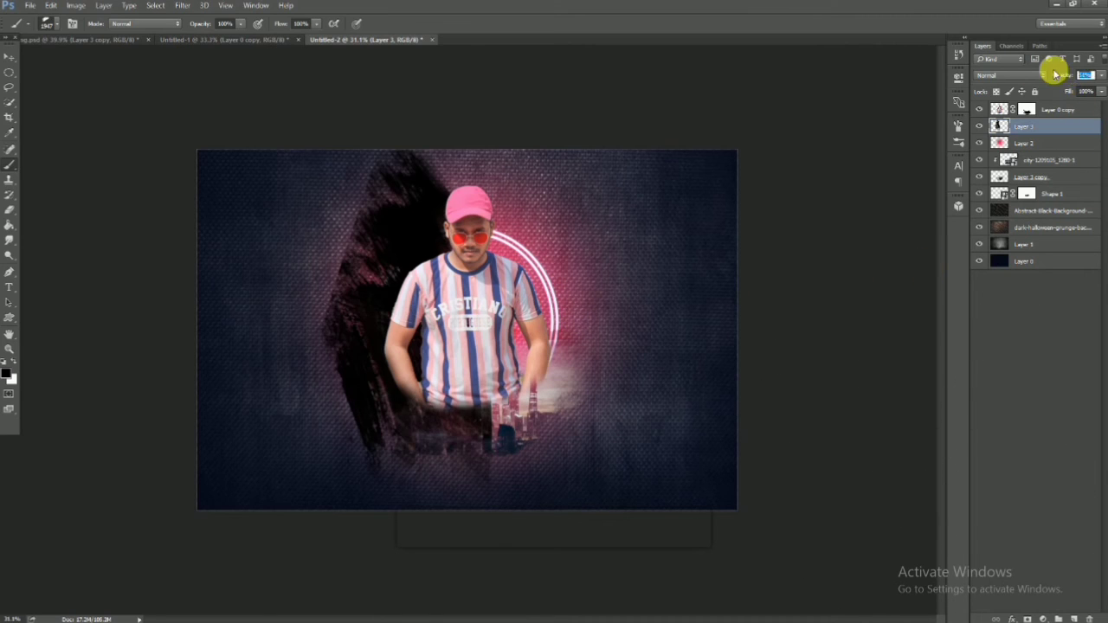
{"action": "type", "text": "51"}
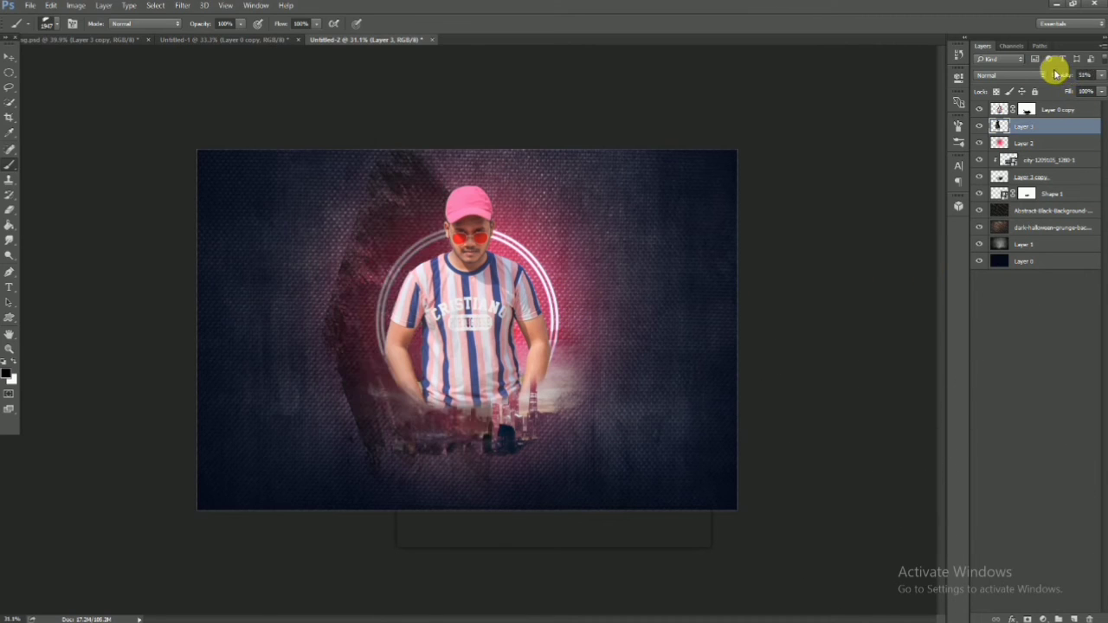
Step: Move the rough black stamp inward behind the man and squash its height to about 44% with Free Transform
{"action": "left_click", "coordinate": [6, 58]}
{"action": "left_click_drag", "start_coordinate": [327, 234], "coordinate": [407, 266]}
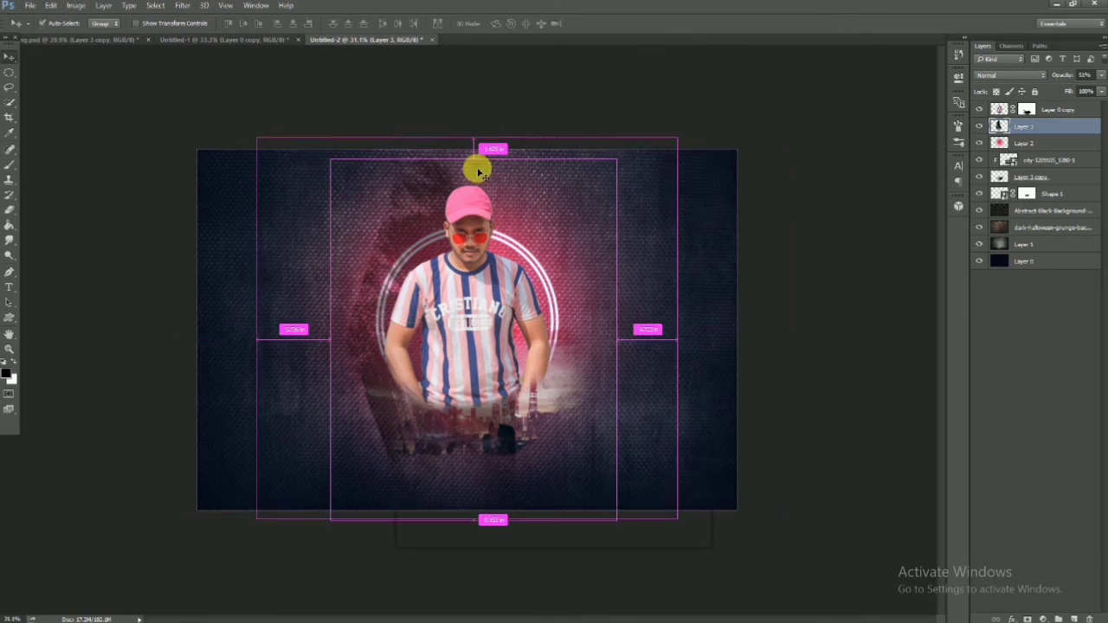
{"action": "key", "text": "ctrl+t"}
{"action": "left_click_drag", "start_coordinate": [480, 164], "coordinate": [509, 365]}
{"action": "left_click_drag", "start_coordinate": [540, 417], "coordinate": [544, 313]}
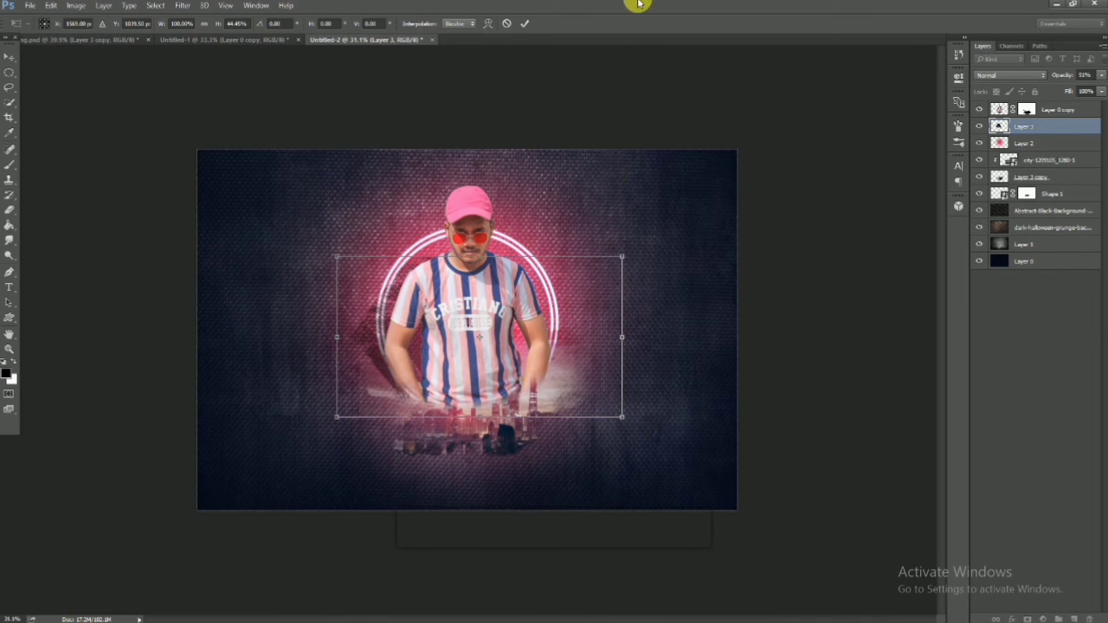
{"action": "left_click", "coordinate": [525, 25]}
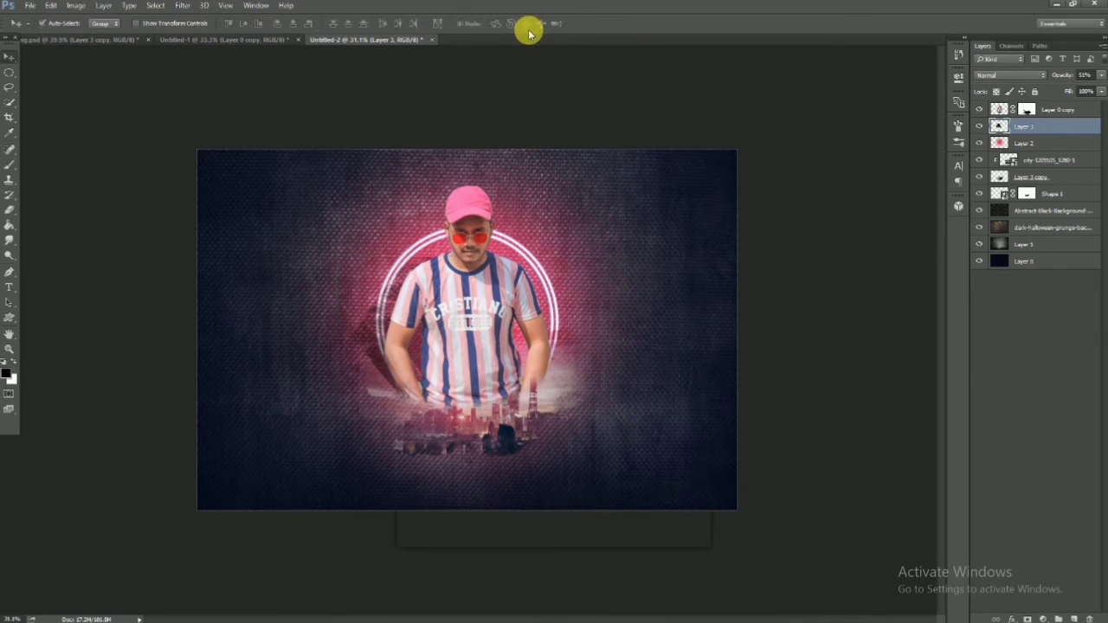
Step: Duplicate the rough stamp layer and move the copy across to the ring's right side
{"action": "key", "text": "ctrl+j"}
{"action": "left_click_drag", "start_coordinate": [372, 337], "coordinate": [480, 334]}
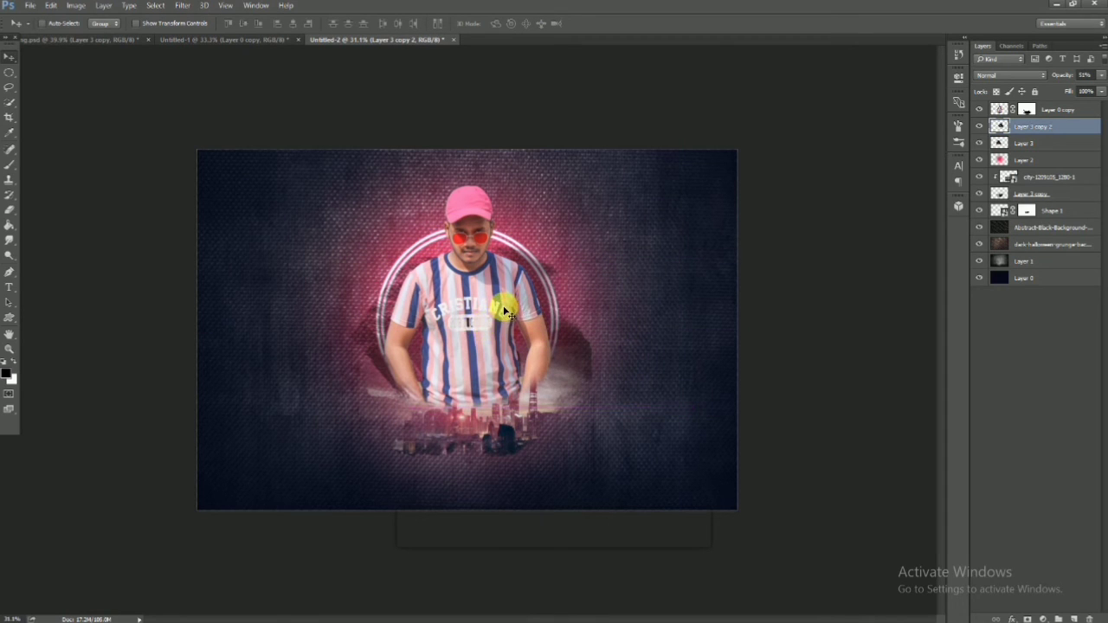
{"action": "right_click", "coordinate": [491, 313]}
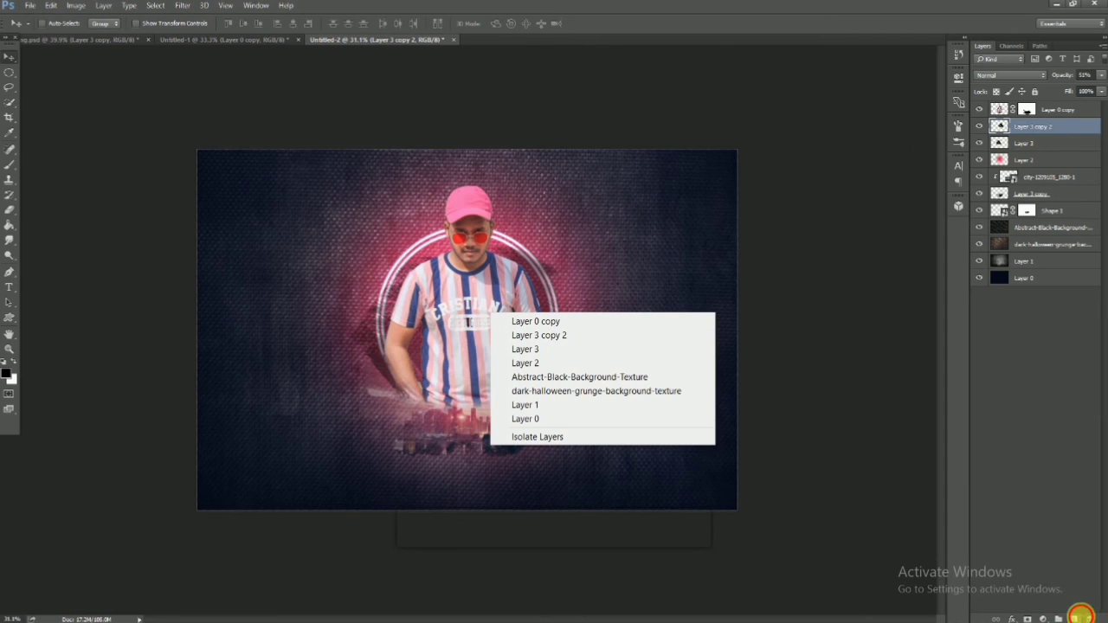
Step: Stamp the 1492 px splatter brush in black around the ring and city on a new layer, and lower that layer's opacity to 45%
{"action": "left_click", "coordinate": [1075, 617]}
{"action": "left_click", "coordinate": [1075, 618]}
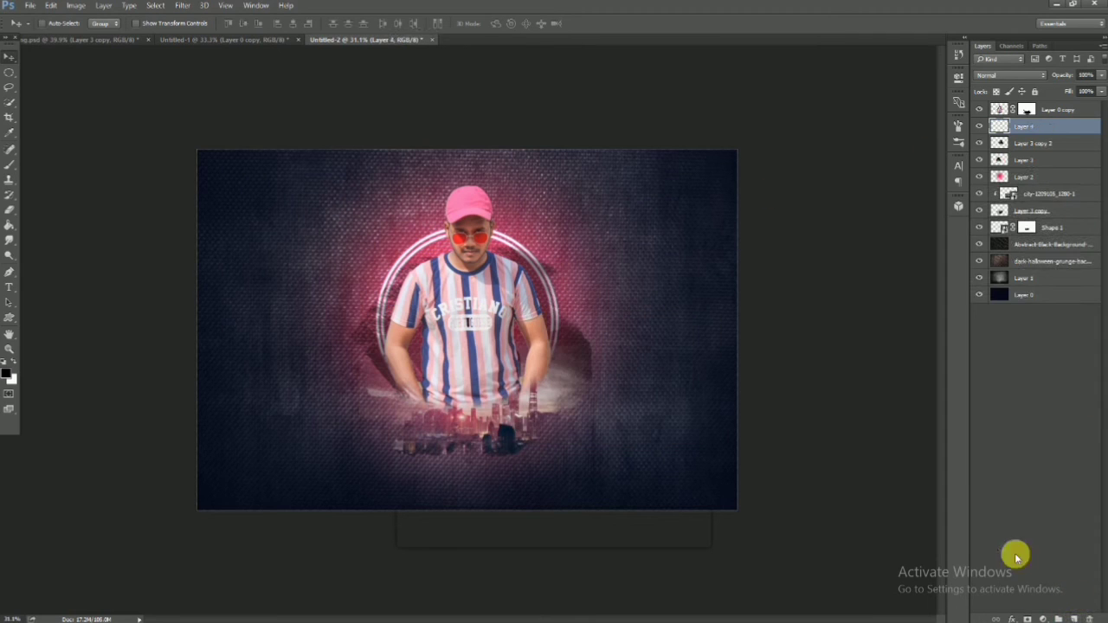
{"action": "left_click", "coordinate": [11, 161]}
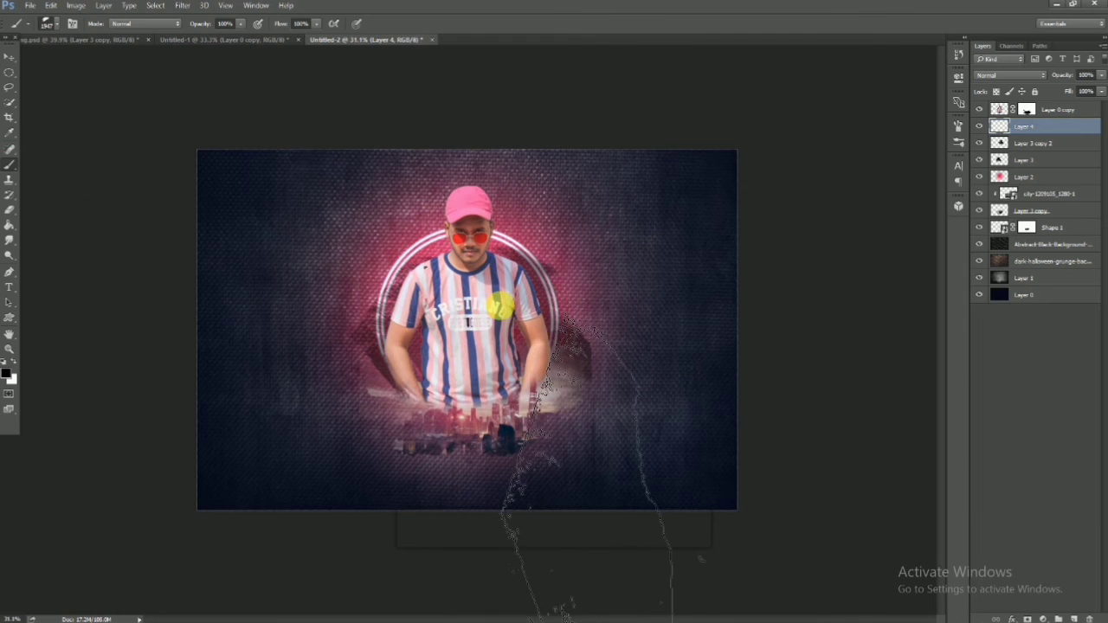
{"action": "right_click", "coordinate": [710, 371]}
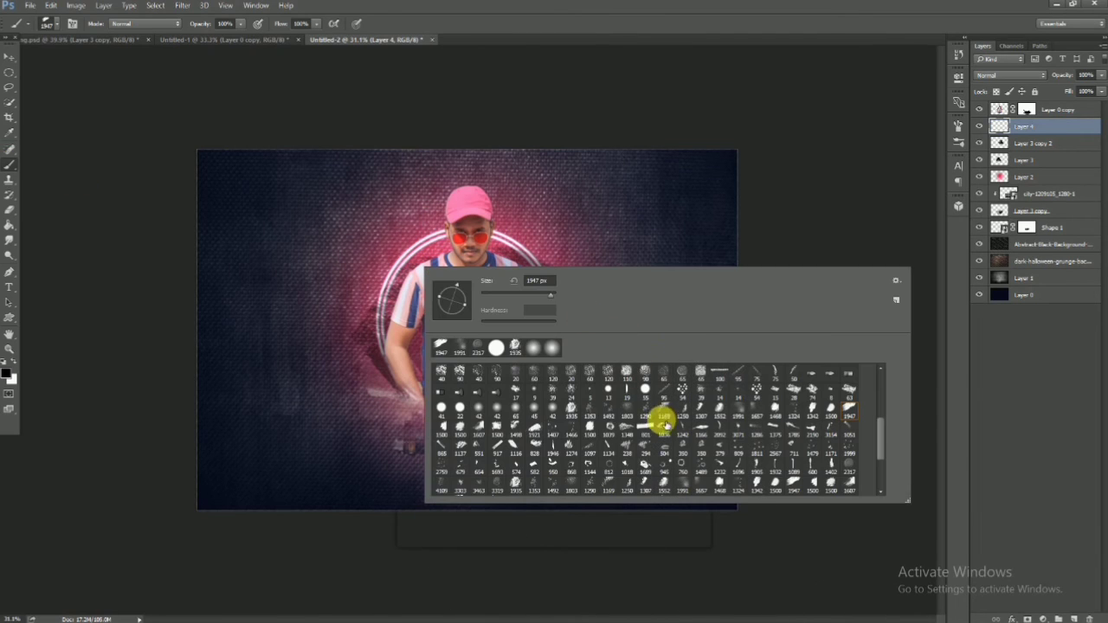
{"action": "left_click", "coordinate": [613, 412]}
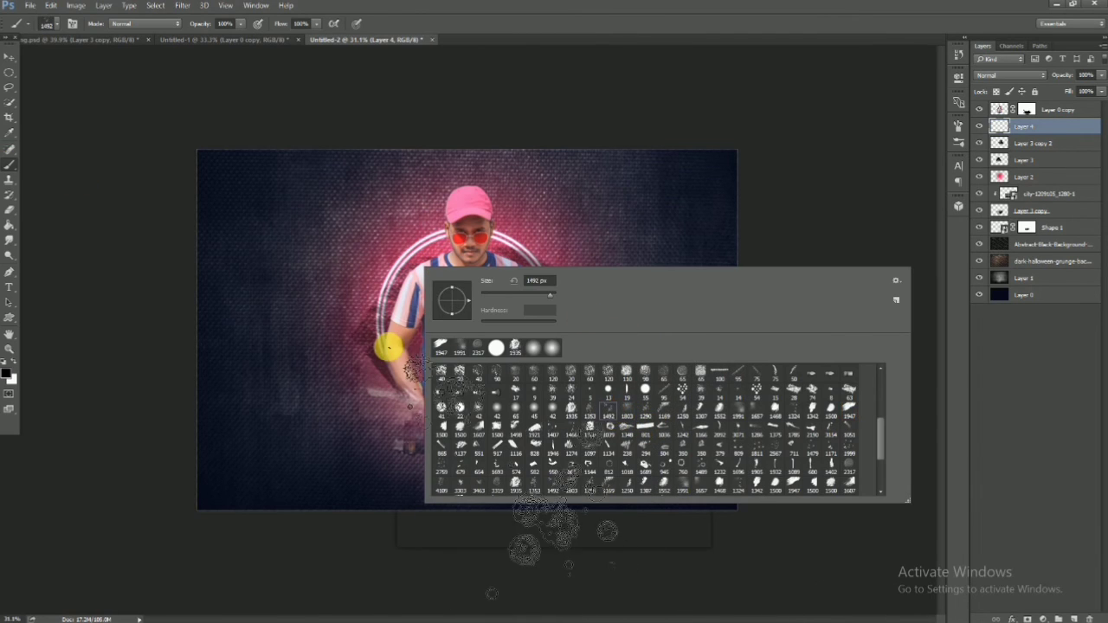
{"action": "left_click", "coordinate": [1048, 121]}
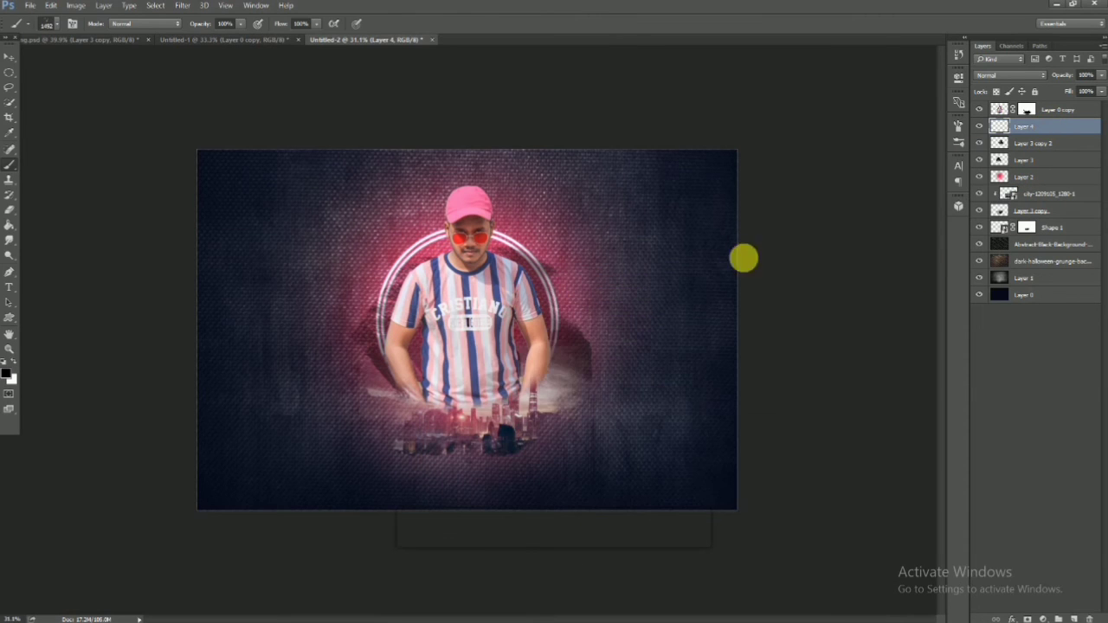
{"action": "left_click", "coordinate": [465, 327]}
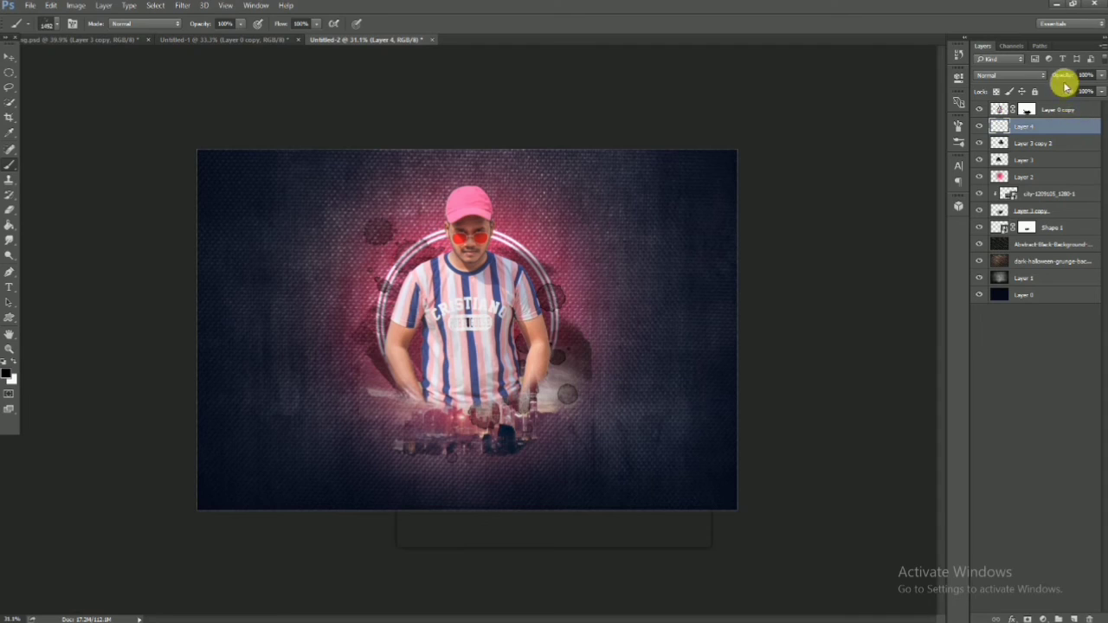
{"action": "left_click_drag", "start_coordinate": [1059, 77], "coordinate": [1069, 79]}
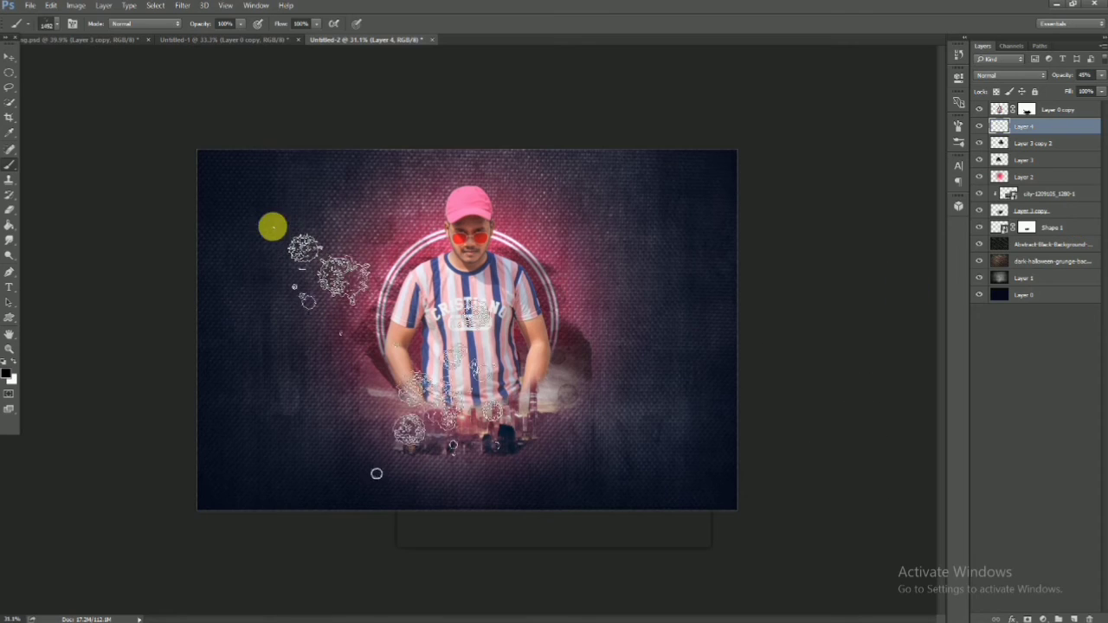
{"action": "left_click", "coordinate": [7, 62]}
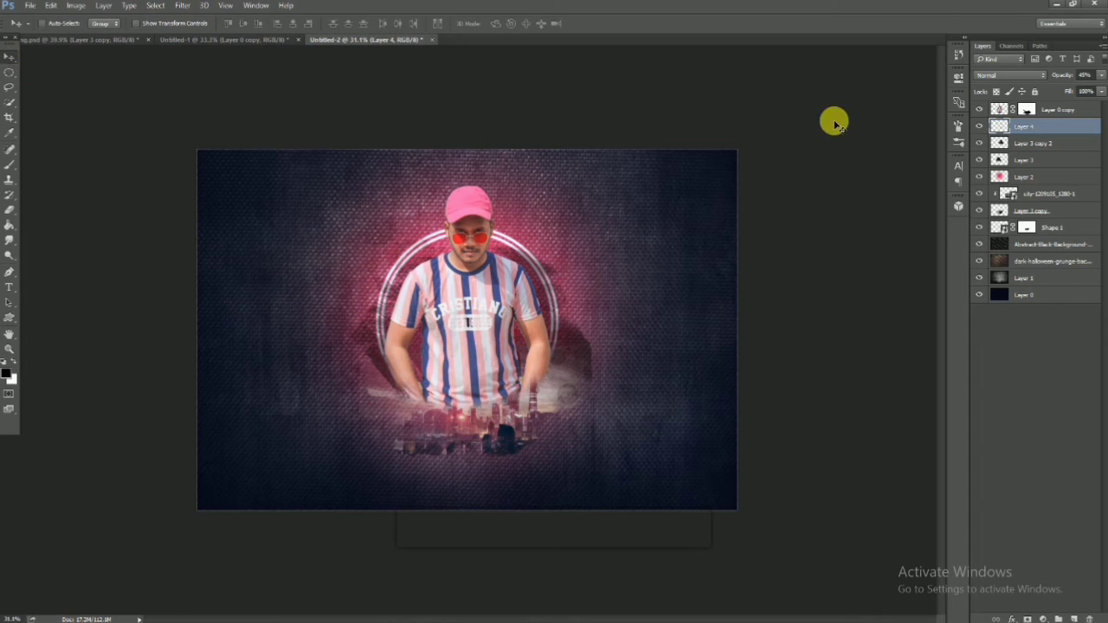
{"action": "scroll", "coordinate": [540, 343], "scroll_direction": "down", "scroll_amount": 2}
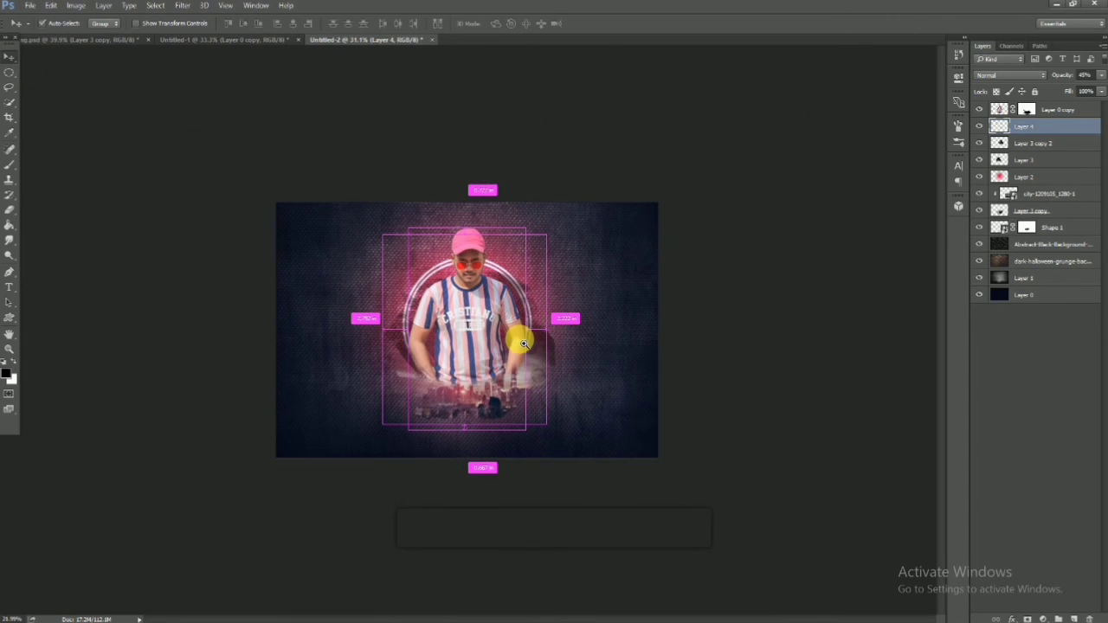
{"action": "left_click", "coordinate": [391, 278]}
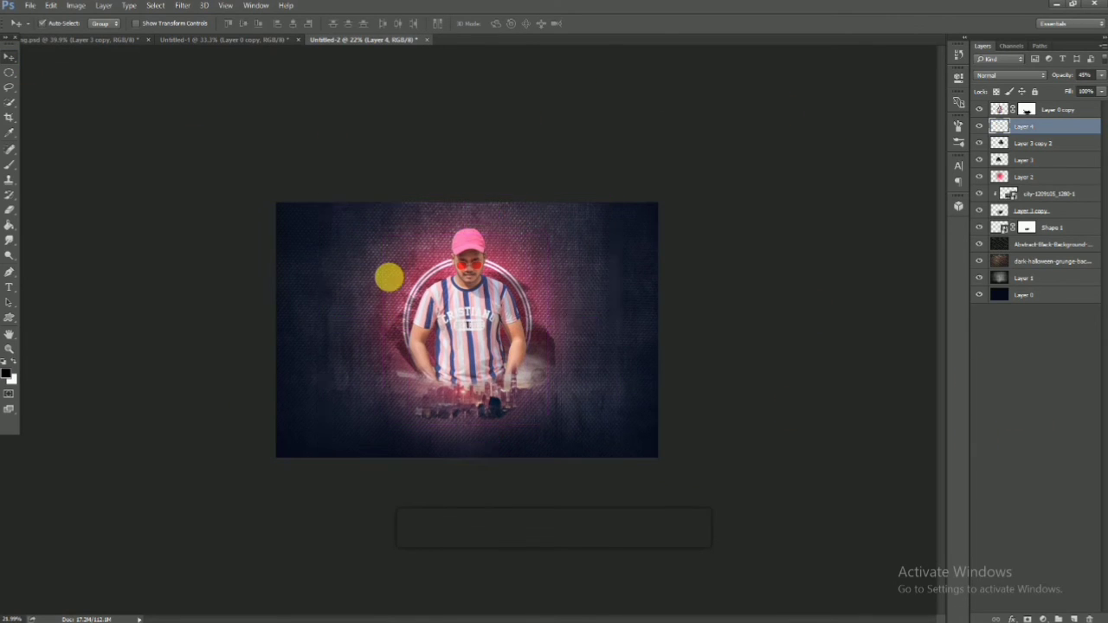
{"action": "key", "text": "ctrl+alt+shift+e"}
{"action": "left_click_drag", "start_coordinate": [385, 273], "coordinate": [593, 297]}
{"action": "key", "text": "Delete"}
Step: Stamp all visible layers into a new merged layer above Layer 0 copy and open it in the Camera Raw Filter
{"action": "left_click", "coordinate": [1080, 412]}
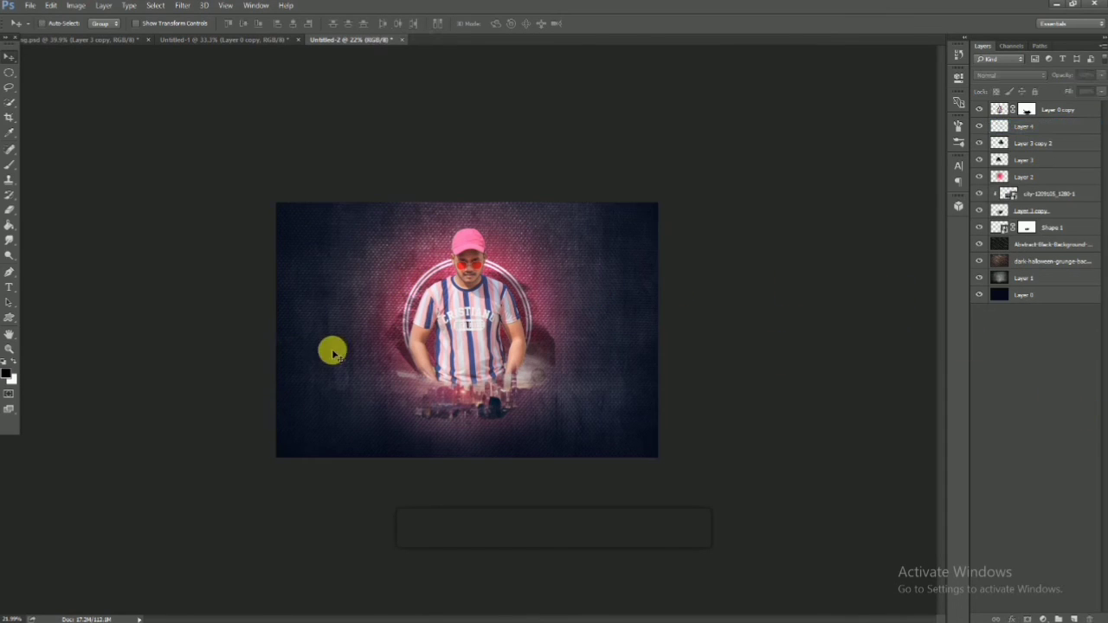
{"action": "right_click", "coordinate": [344, 308]}
{"action": "left_click", "coordinate": [1082, 411]}
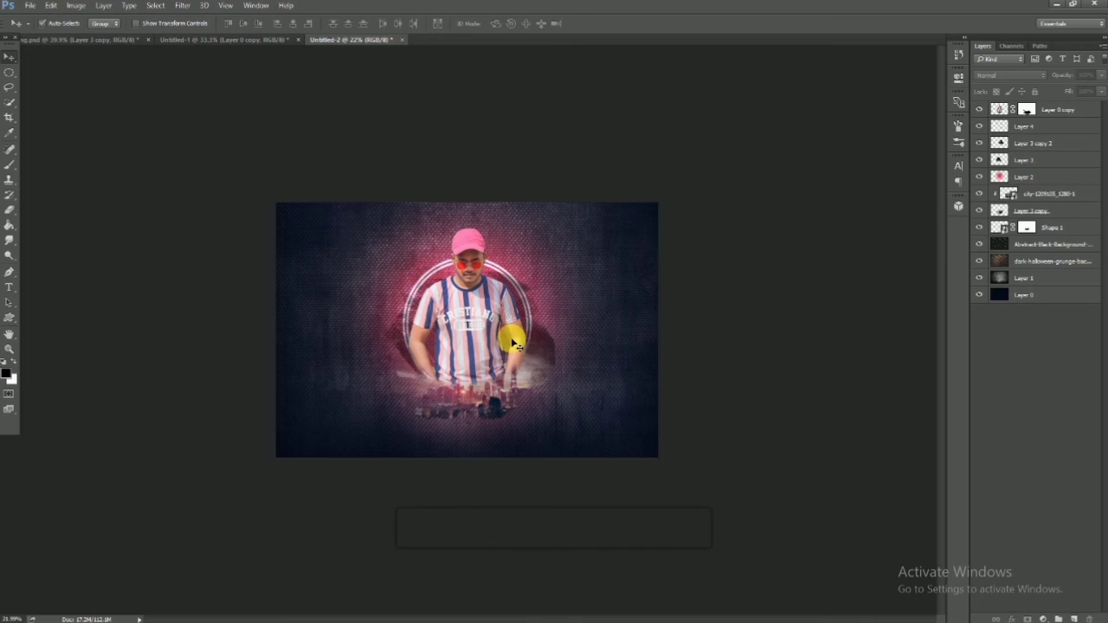
{"action": "key", "text": "ctrl+alt+shift+e"}
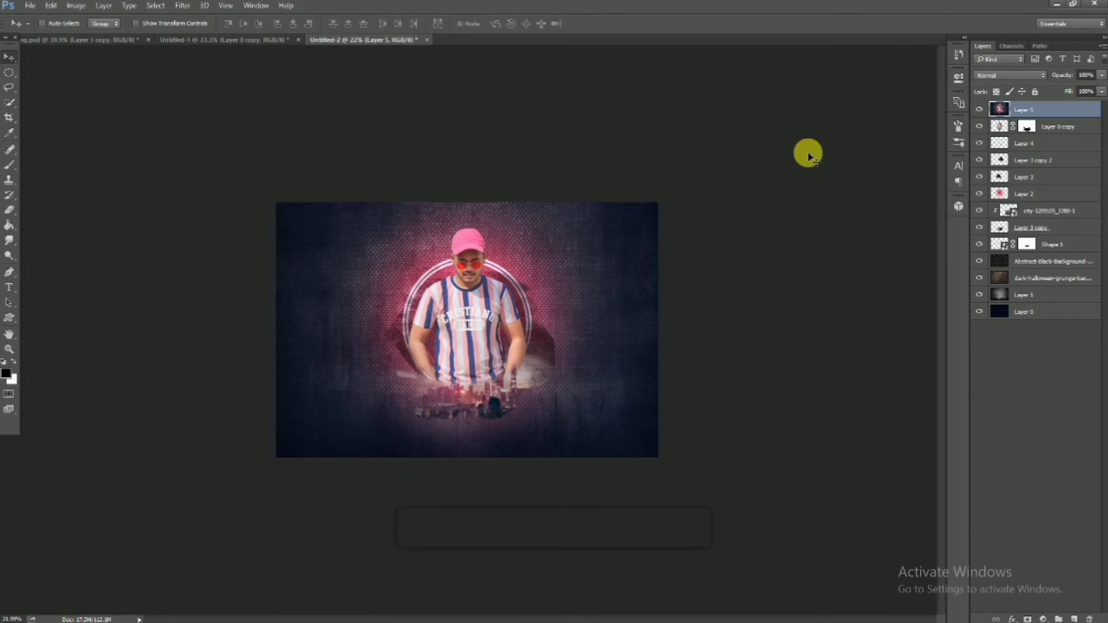
{"action": "right_click", "coordinate": [1044, 106]}
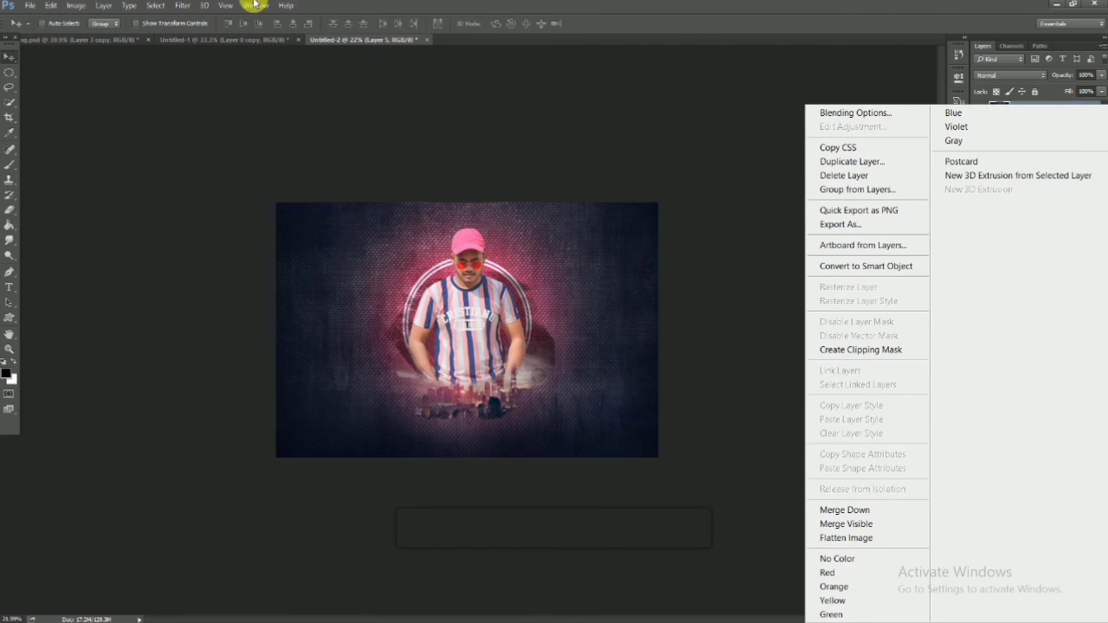
{"action": "left_click", "coordinate": [188, 9]}
{"action": "left_click", "coordinate": [188, 9]}
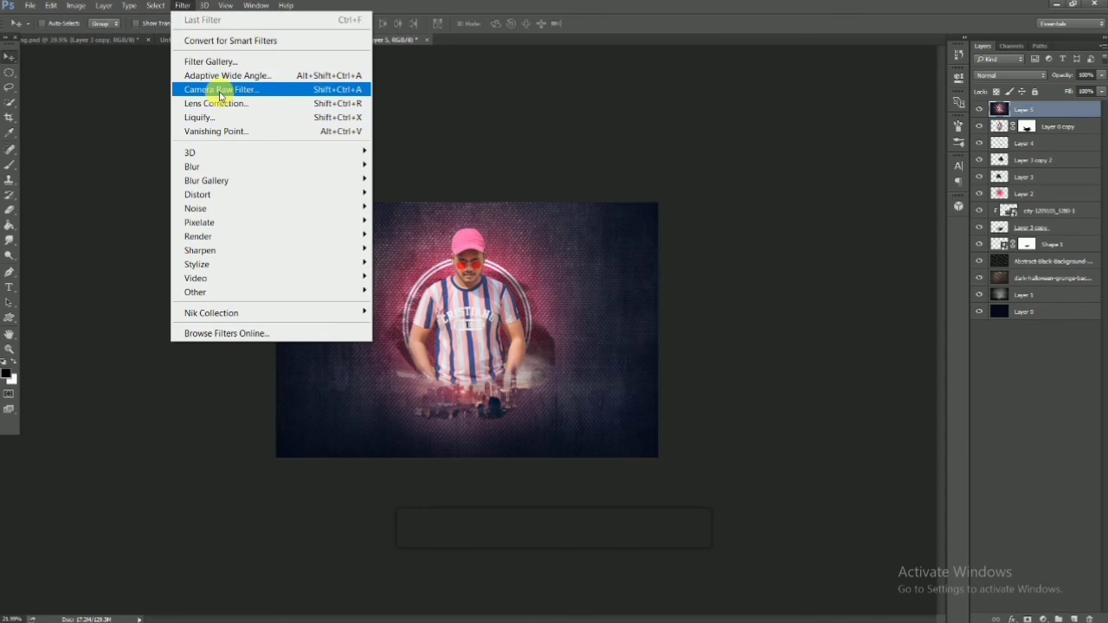
{"action": "left_click", "coordinate": [219, 92]}
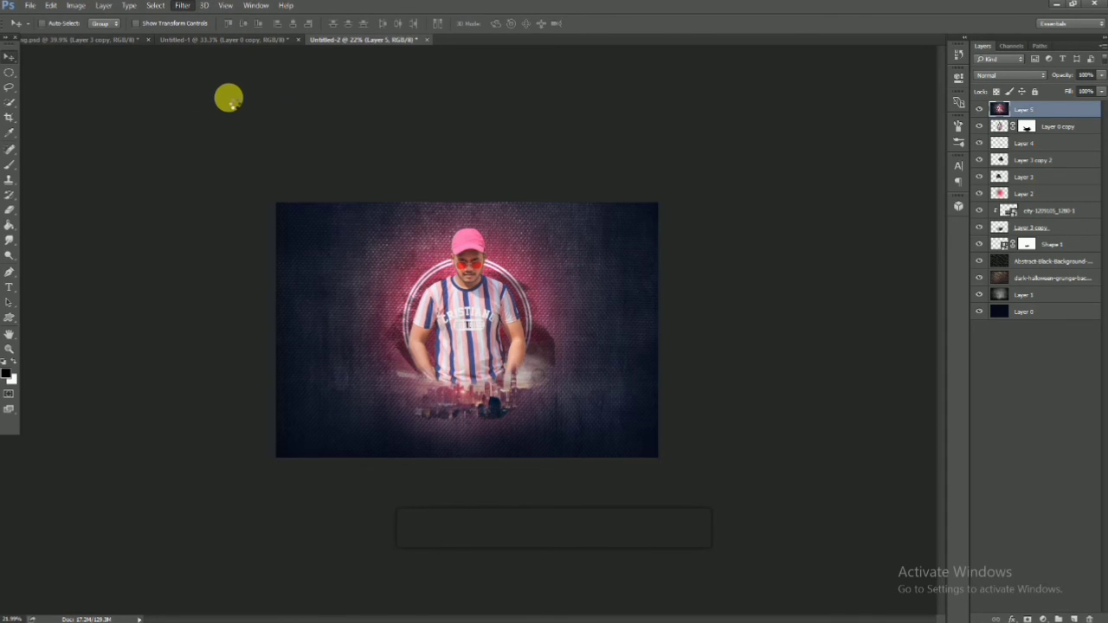
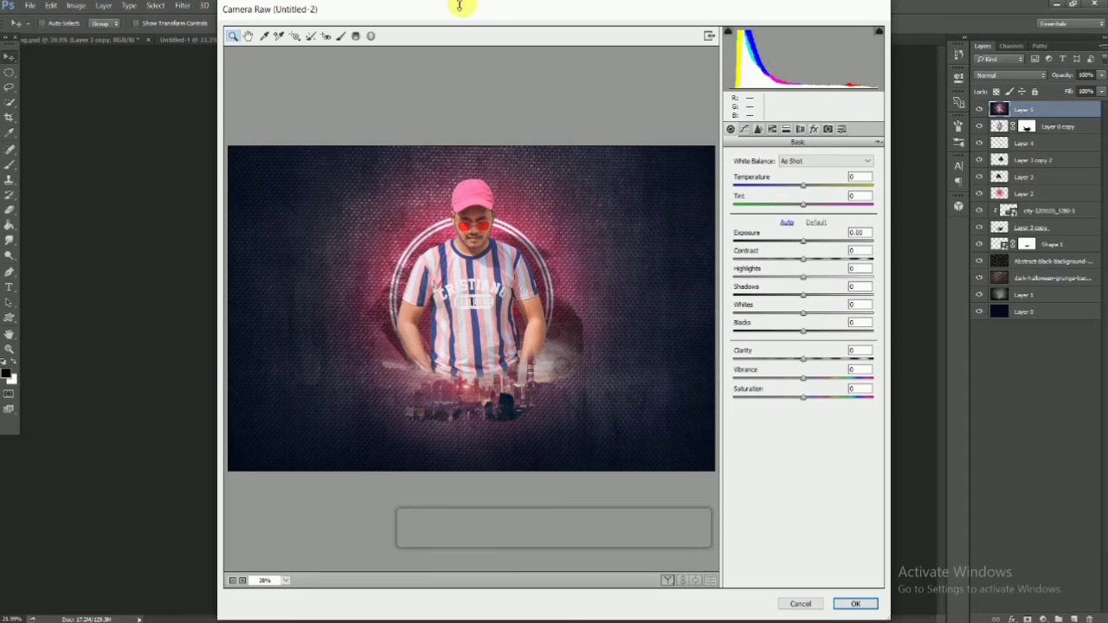
Step: Set the basic adjustments to Temperature +8, Exposure +0.45, Clarity +19 and Vibrance +28
{"action": "left_click", "coordinate": [813, 192]}
{"action": "left_click_drag", "start_coordinate": [811, 188], "coordinate": [810, 190]}
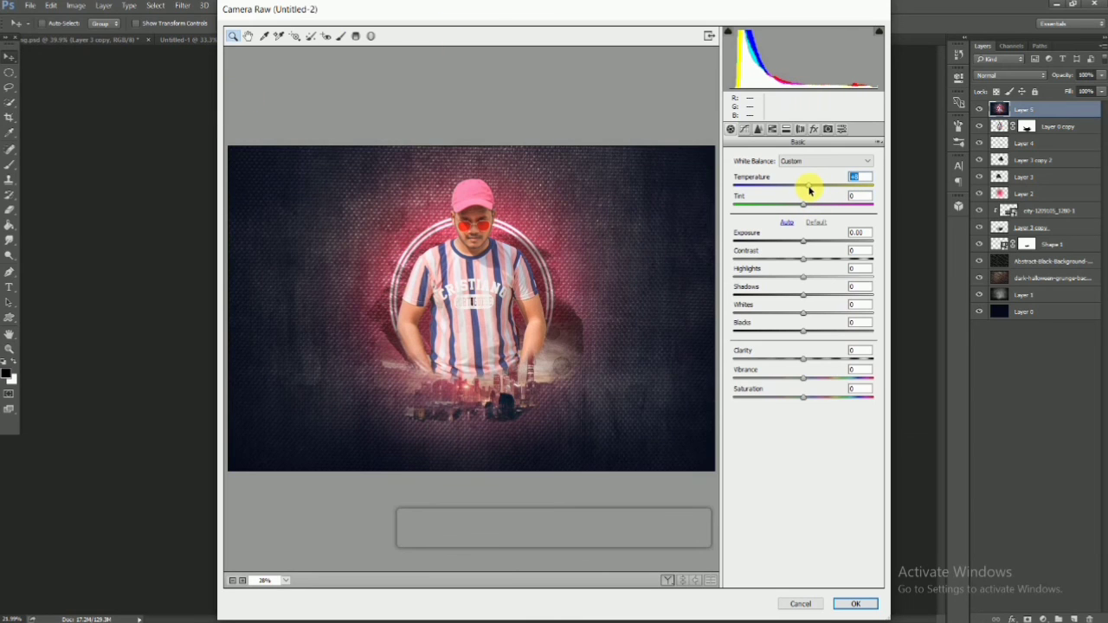
{"action": "left_click", "coordinate": [810, 244]}
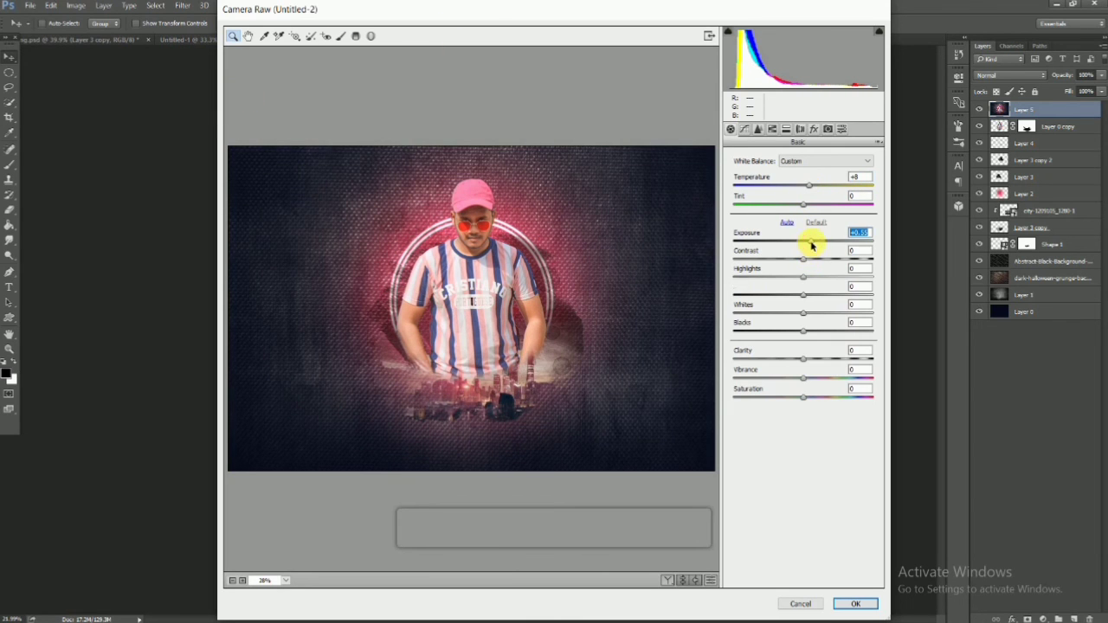
{"action": "left_click_drag", "start_coordinate": [811, 246], "coordinate": [809, 247]}
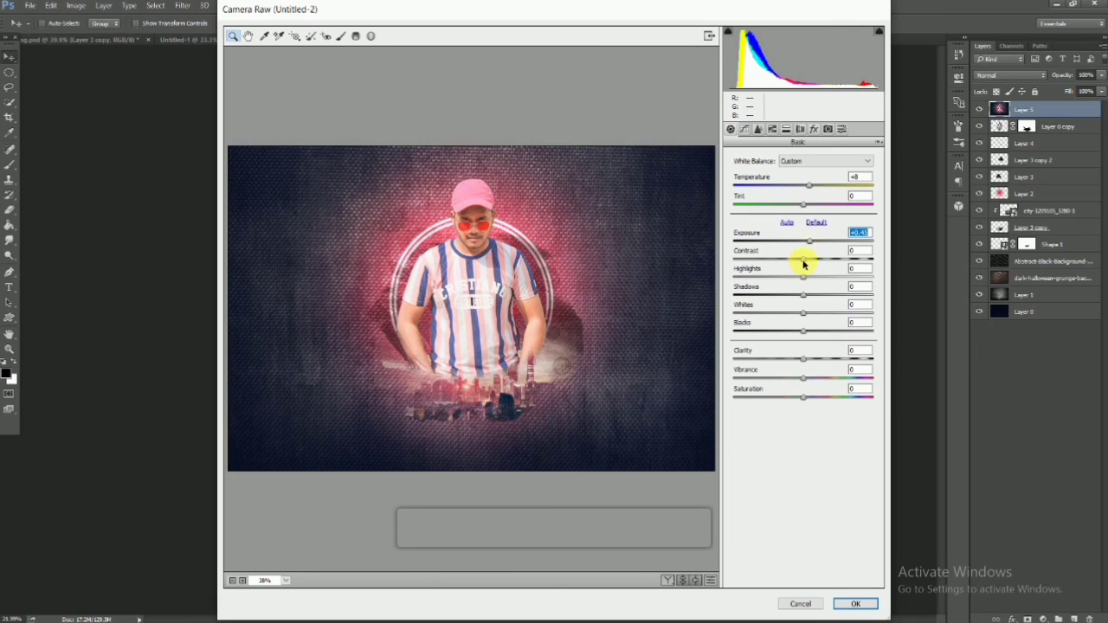
{"action": "left_click", "coordinate": [820, 358]}
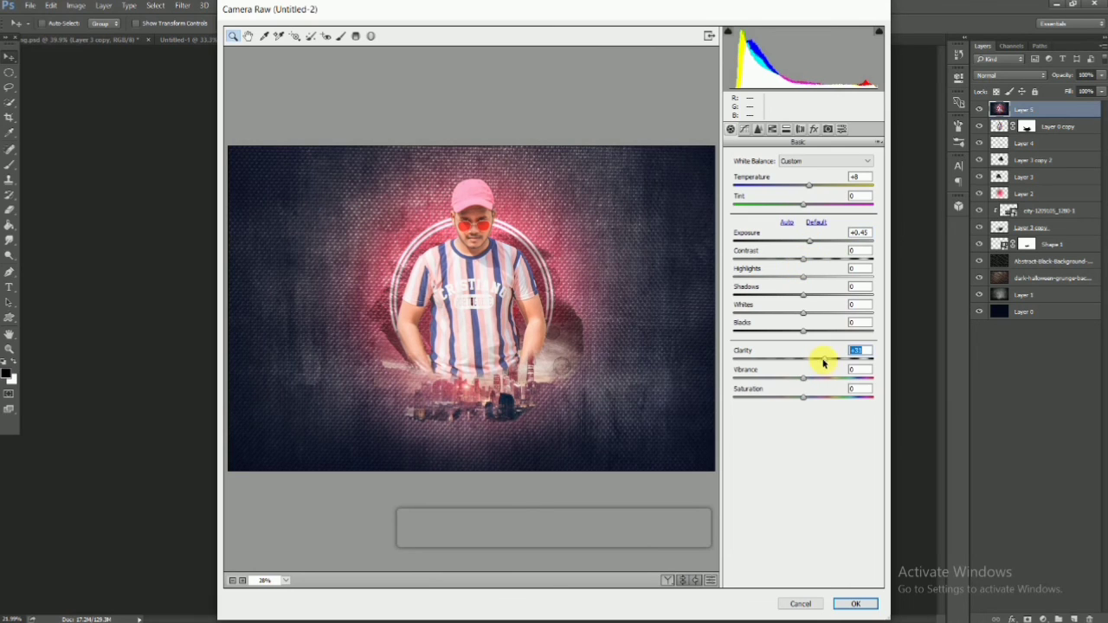
{"action": "left_click", "coordinate": [822, 377]}
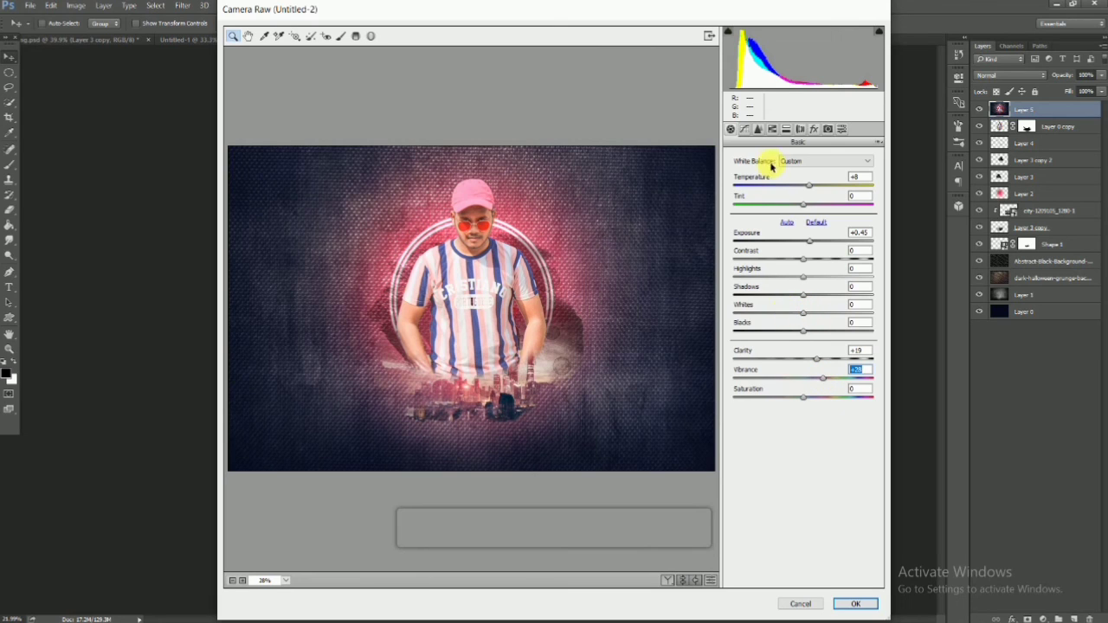
Step: Raise the sharpening Amount slightly in the Camera Raw detail settings
{"action": "left_click", "coordinate": [750, 130]}
{"action": "left_click", "coordinate": [758, 130]}
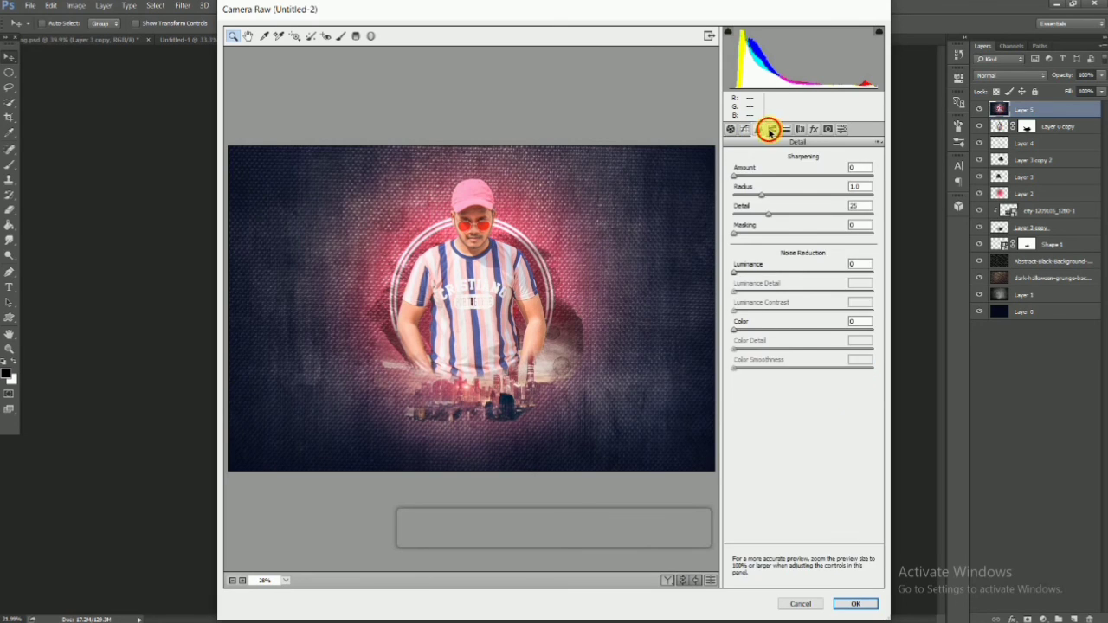
{"action": "left_click", "coordinate": [735, 177]}
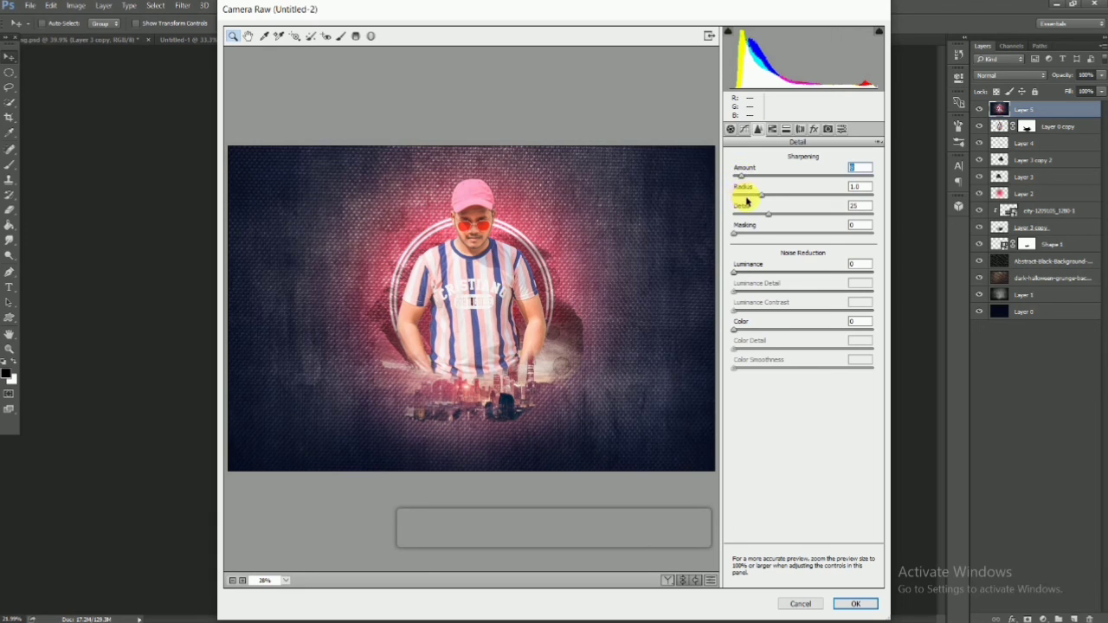
{"action": "left_click", "coordinate": [747, 197]}
Step: Shift the hue of the Reds to -23 and the Magentas to +4
{"action": "left_click", "coordinate": [772, 129]}
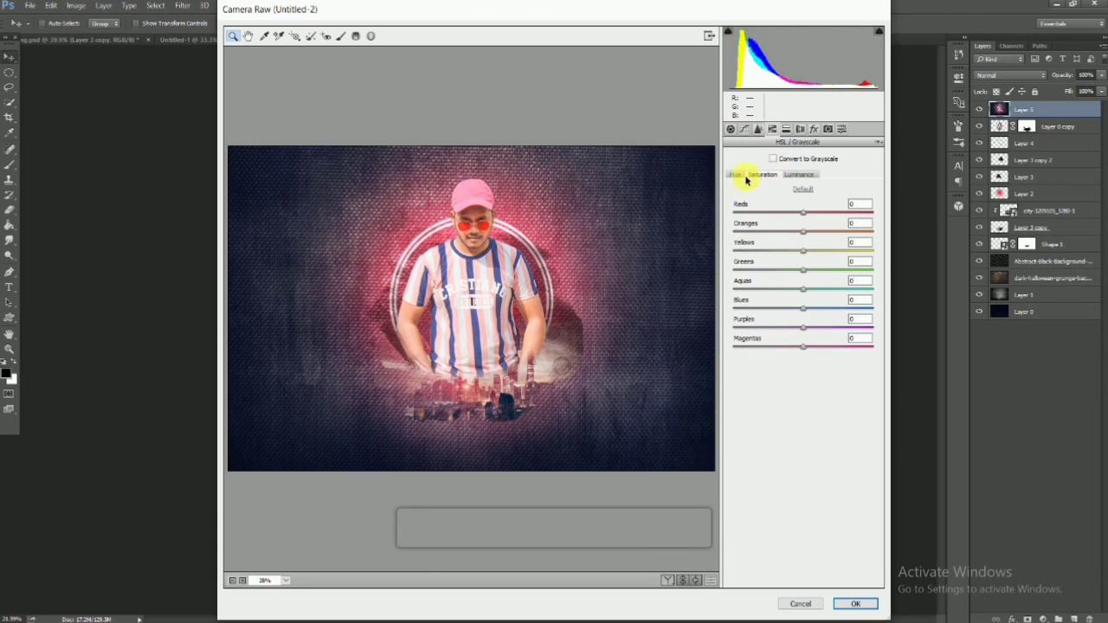
{"action": "left_click_drag", "start_coordinate": [802, 216], "coordinate": [802, 253]}
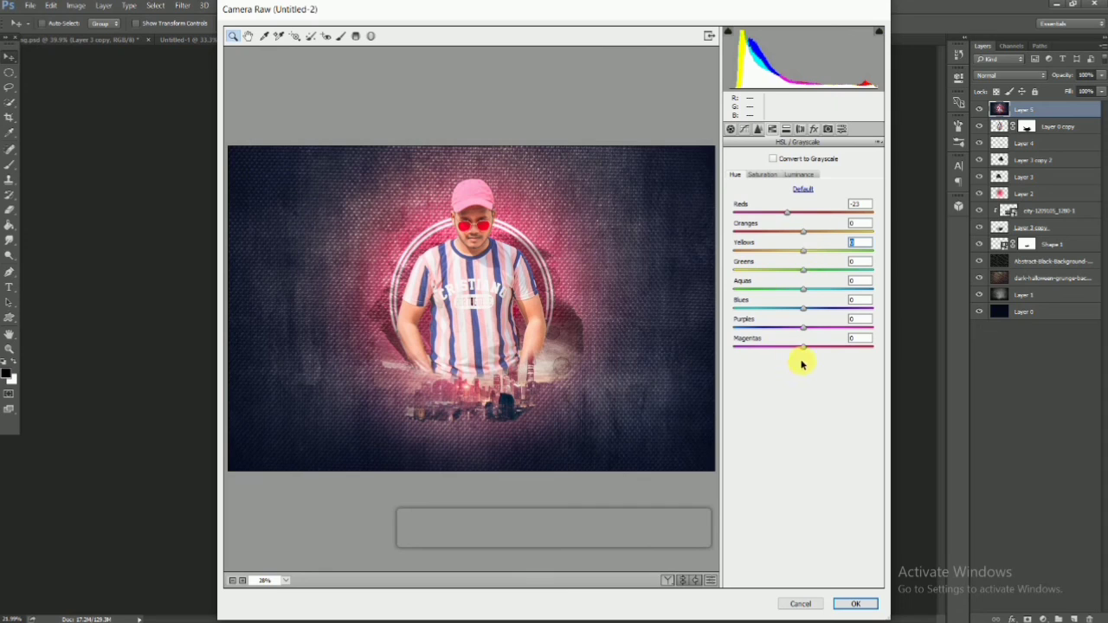
{"action": "mouse_move", "coordinate": [800, 347]}
{"action": "left_mouse_down"}
{"action": "mouse_move", "coordinate": [742, 346]}
{"action": "mouse_move", "coordinate": [808, 353]}
{"action": "left_mouse_up"}
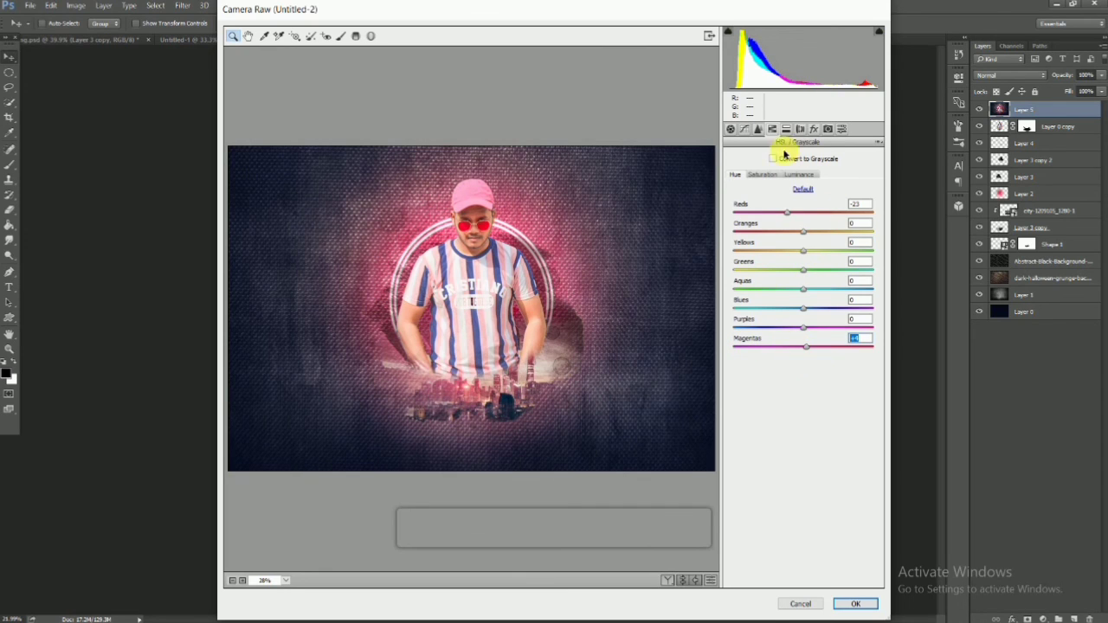
Step: Raise the luminance of the Oranges to +33
{"action": "left_click", "coordinate": [770, 174]}
{"action": "left_click", "coordinate": [805, 176]}
{"action": "left_click_drag", "start_coordinate": [803, 231], "coordinate": [829, 234]}
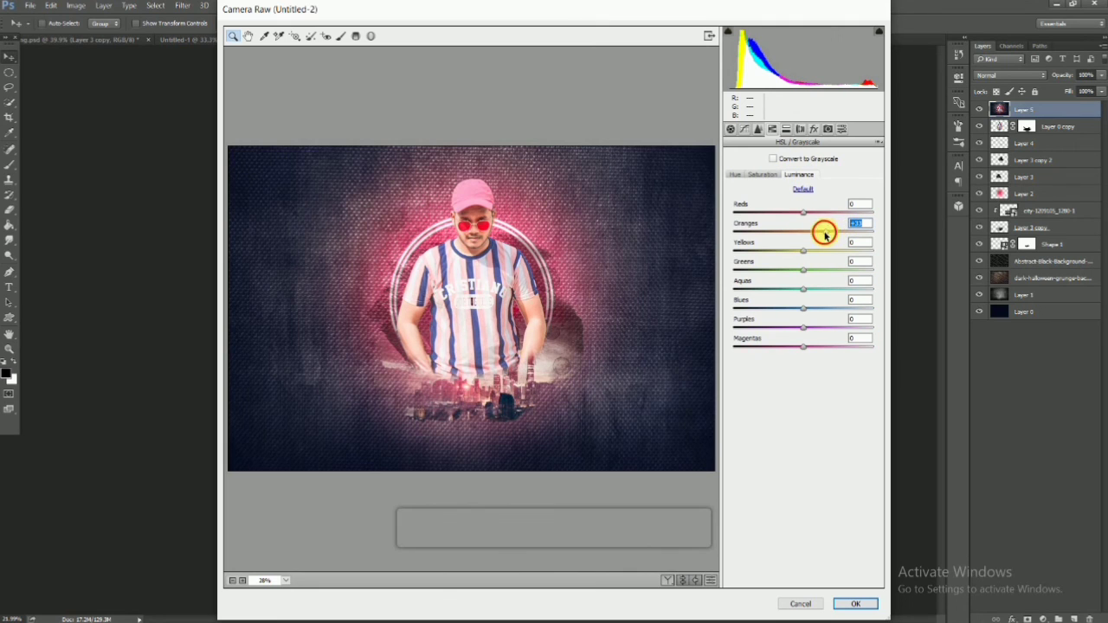
{"action": "left_click", "coordinate": [802, 189]}
Step: Set the Dehaze amount to +20 and apply the Camera Raw adjustments to the merged layer
{"action": "left_click", "coordinate": [799, 129]}
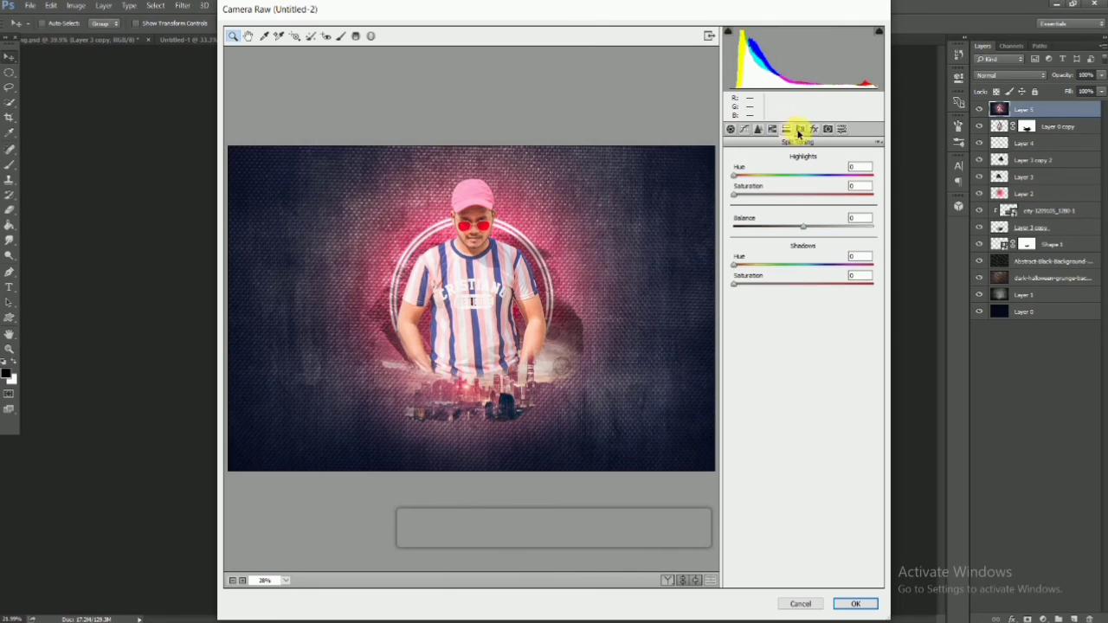
{"action": "left_click", "coordinate": [813, 129]}
{"action": "left_click", "coordinate": [815, 130]}
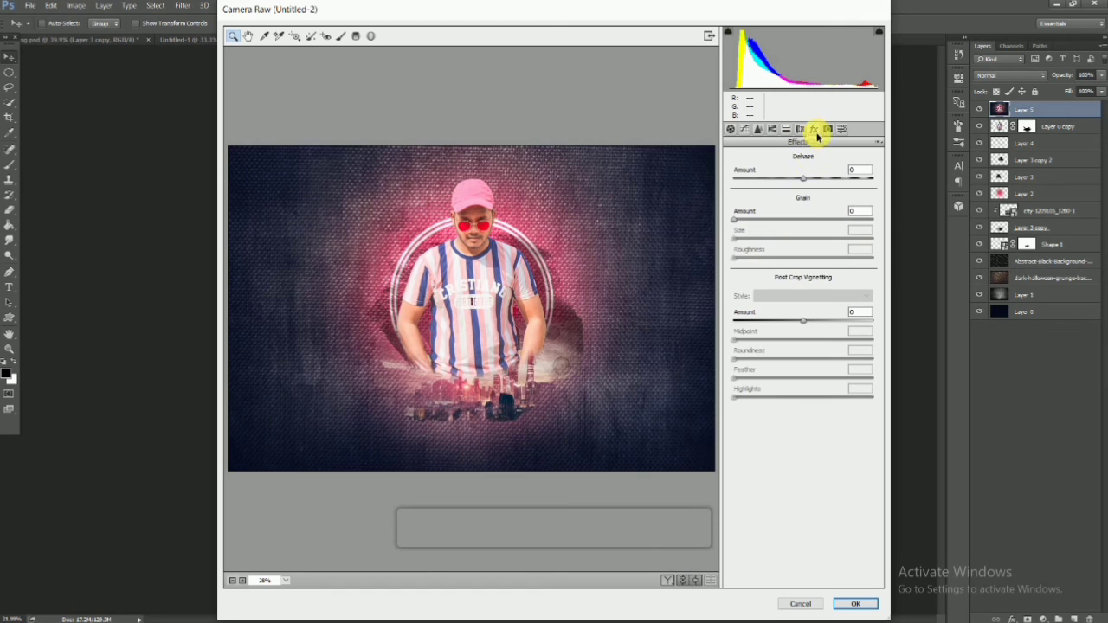
{"action": "left_click_drag", "start_coordinate": [823, 176], "coordinate": [816, 179]}
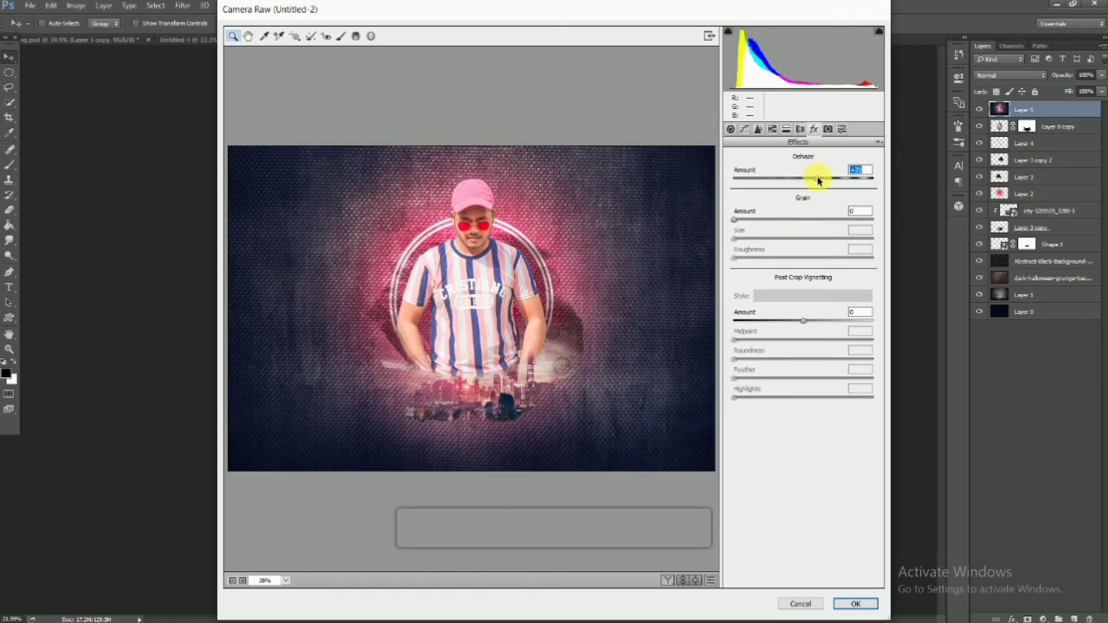
{"action": "left_click", "coordinate": [828, 129]}
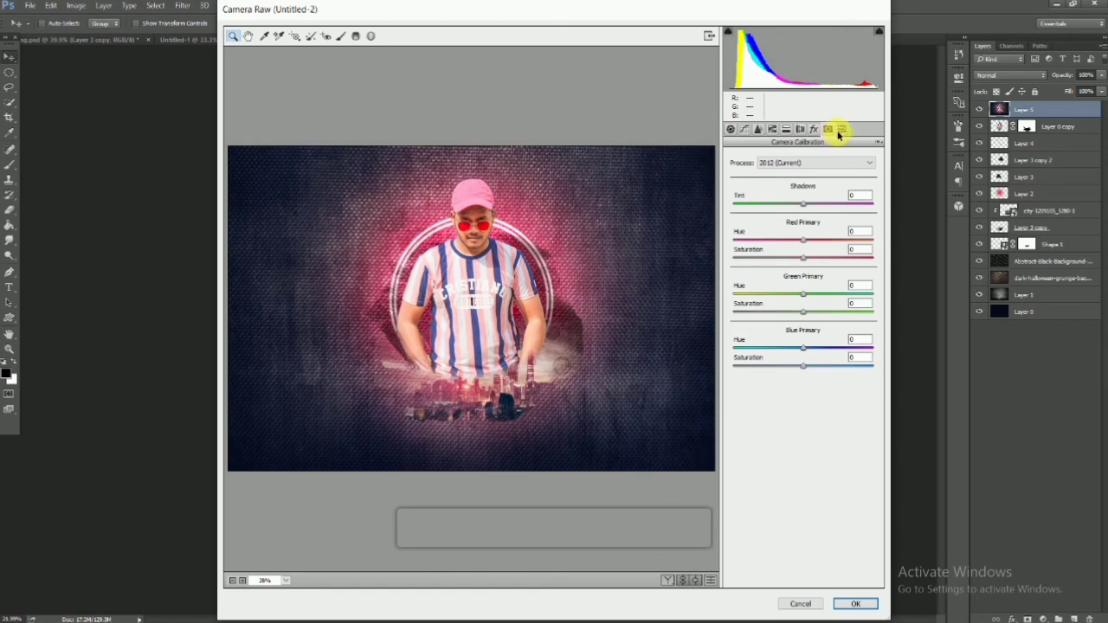
{"action": "left_click", "coordinate": [859, 602]}
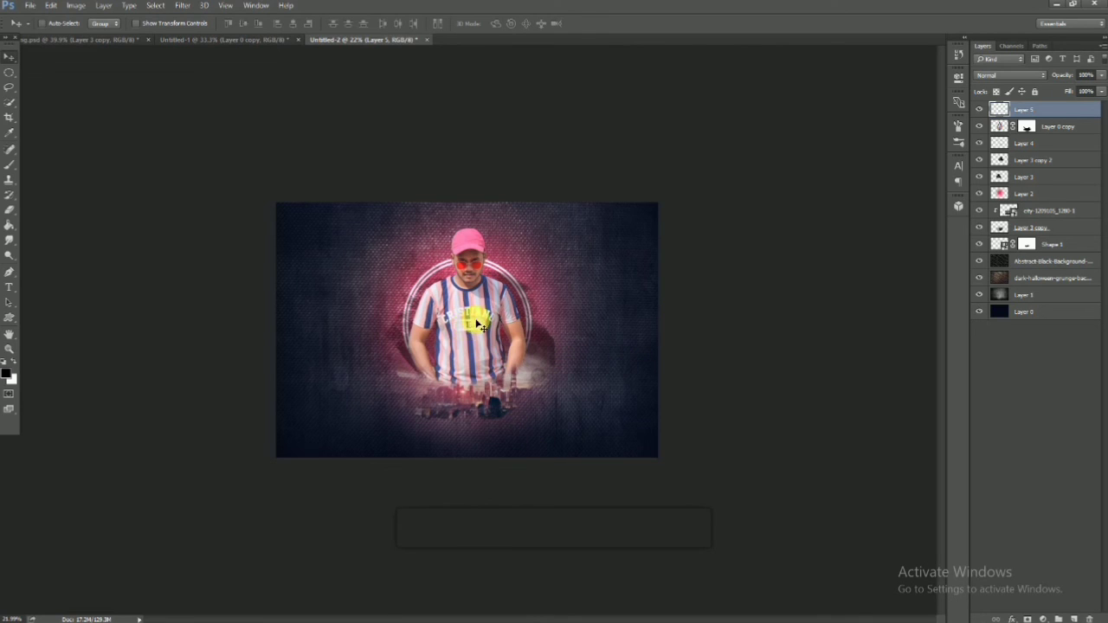
{"action": "left_click_drag", "start_coordinate": [482, 322], "coordinate": [507, 317]}
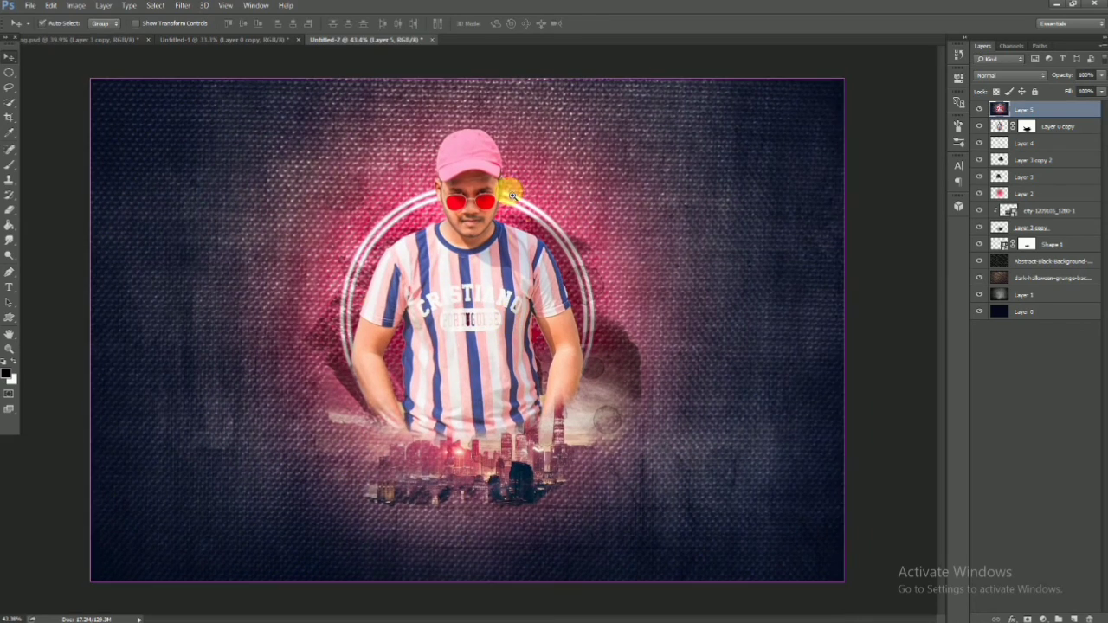
{"action": "left_click_drag", "start_coordinate": [512, 195], "coordinate": [507, 164]}
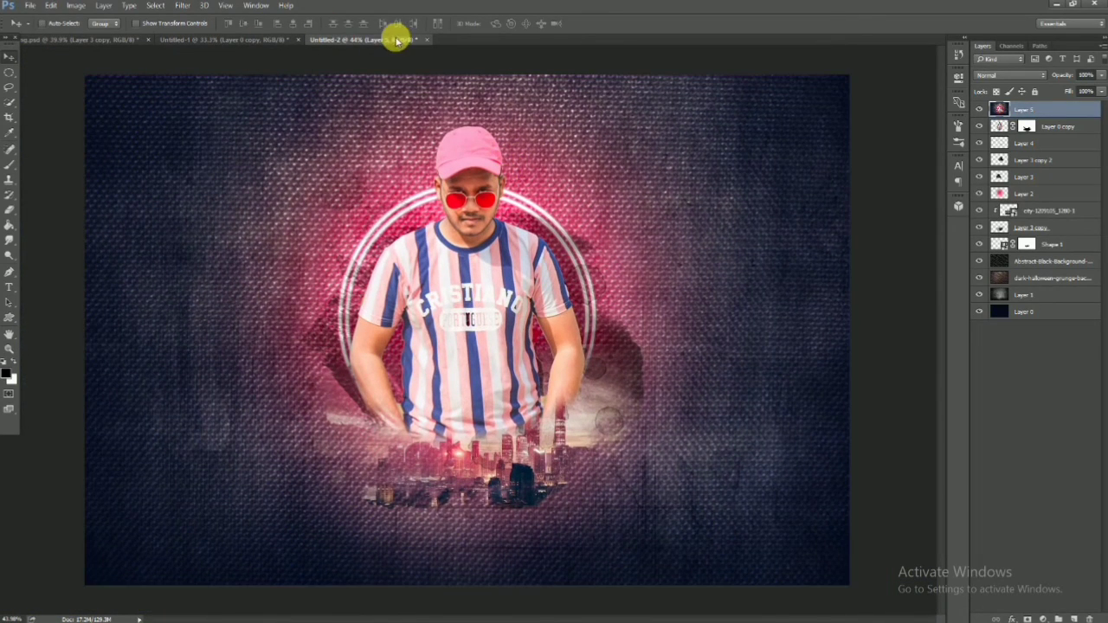
{"action": "key", "text": "ctrl"}
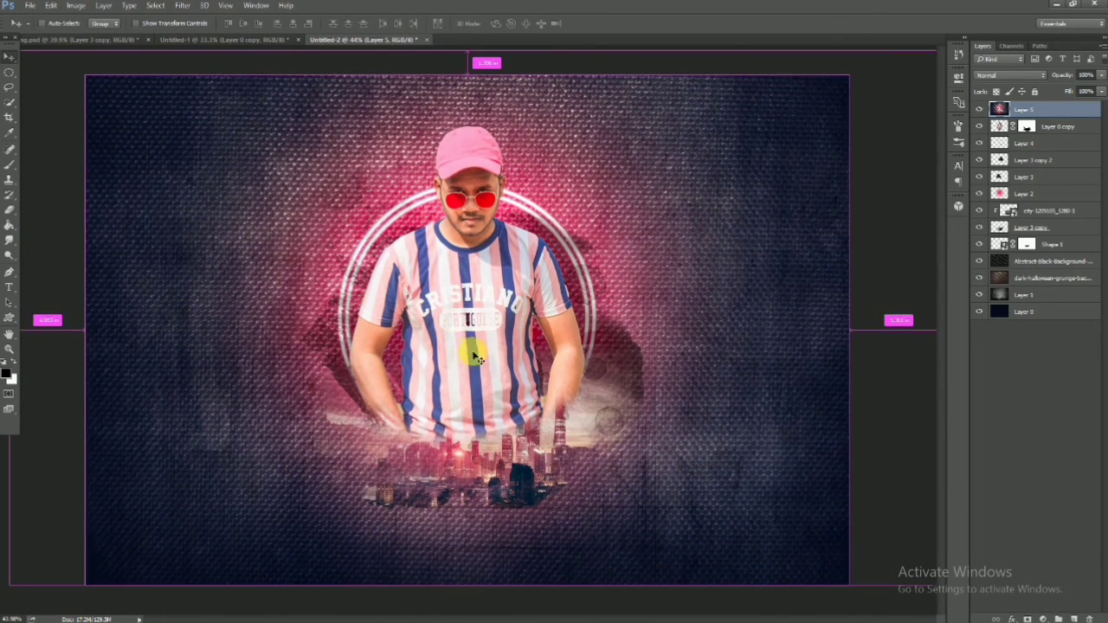
{"action": "key", "text": "ctrl+minus"}
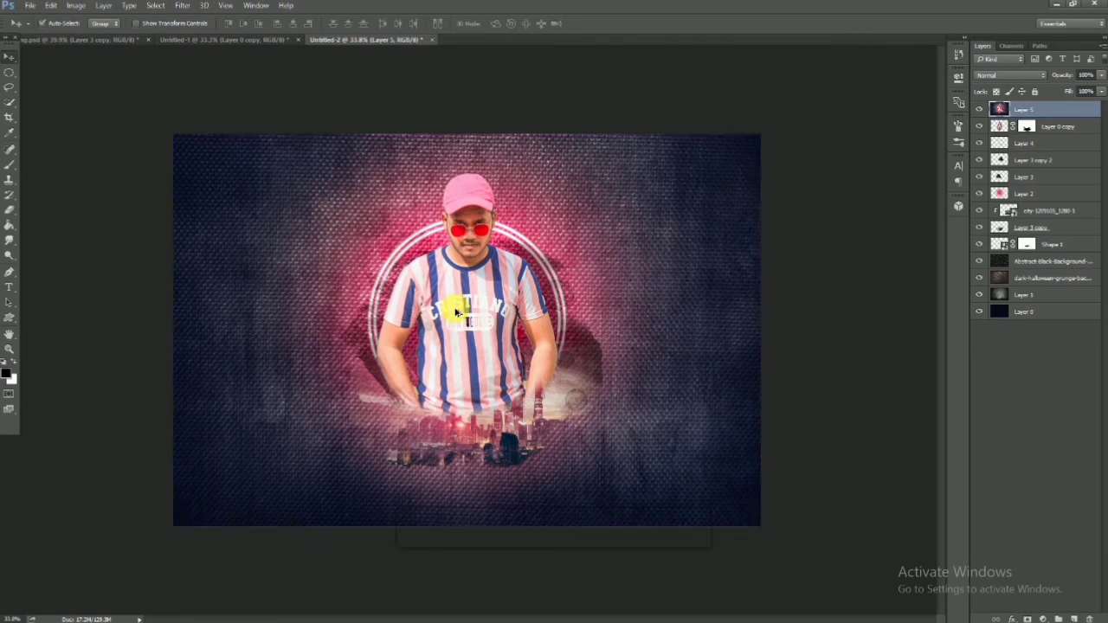